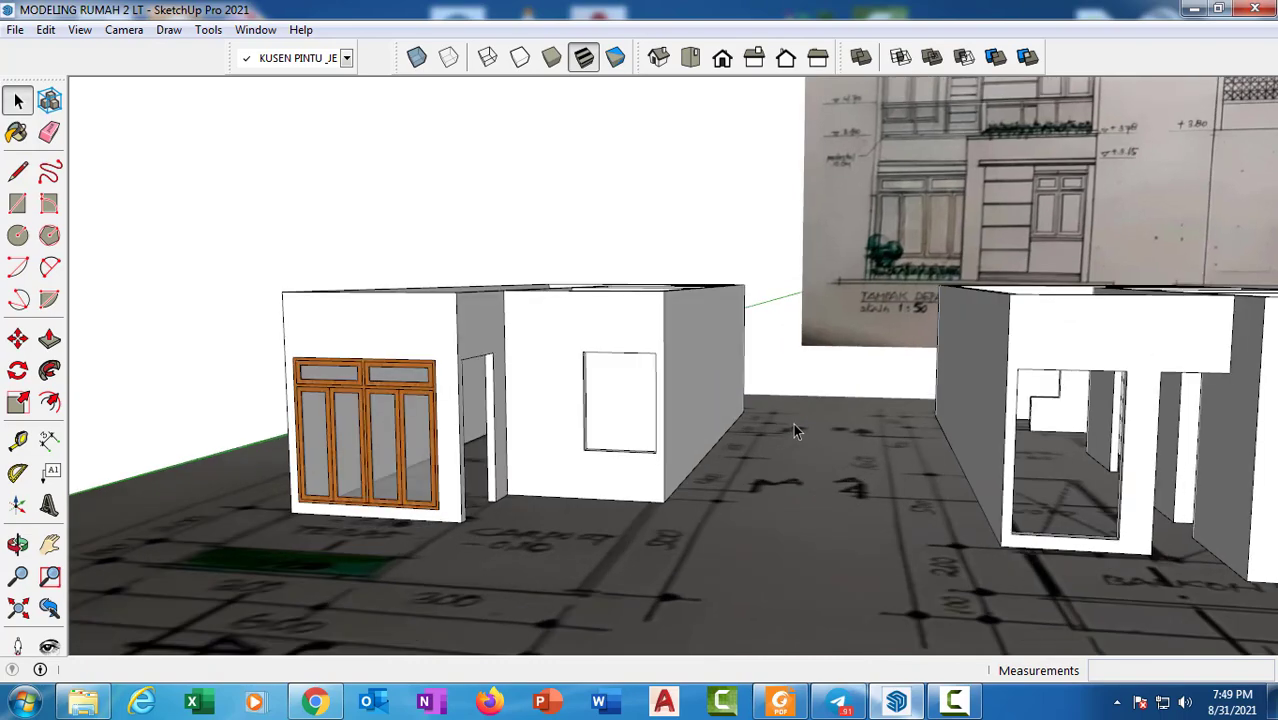
Examine the ground-floor and upper-floor wall models from the front, comparing their openings with the elevation drawings
middle_click_drag(793, 423, 927, 510)
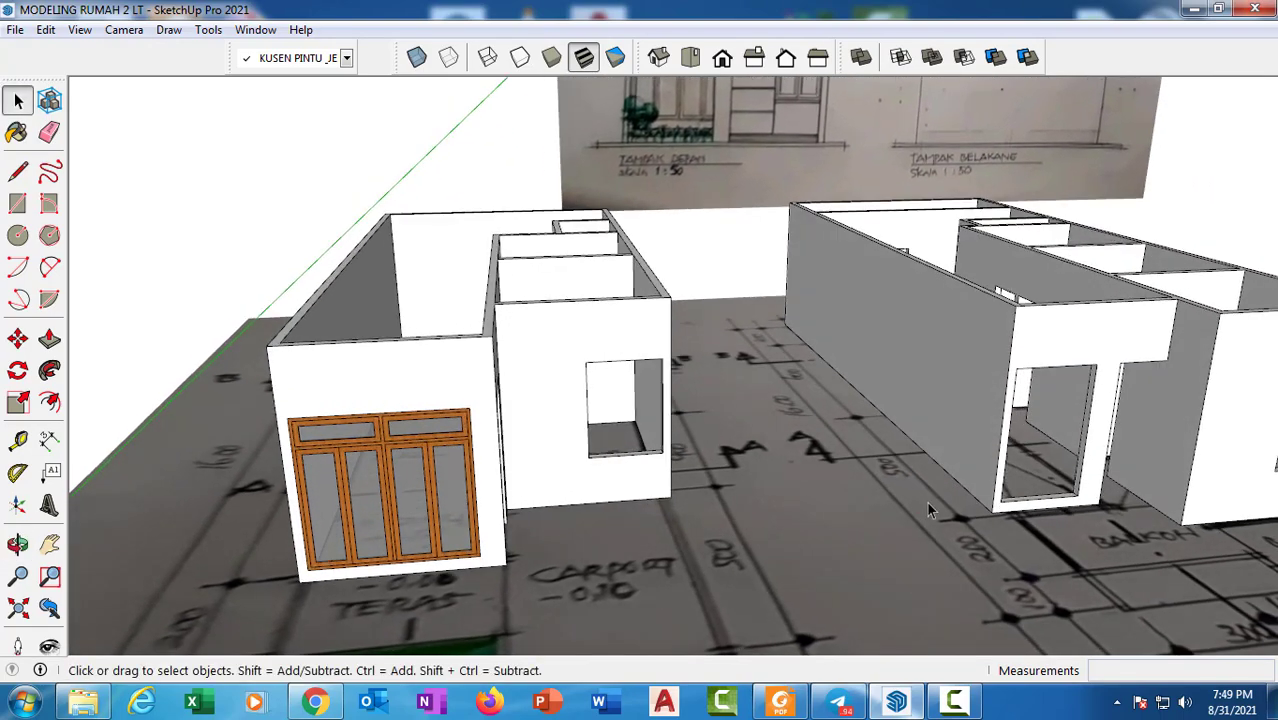
scroll(927, 502, "down", 5)
middle_click_drag(897, 466, 551, 400)
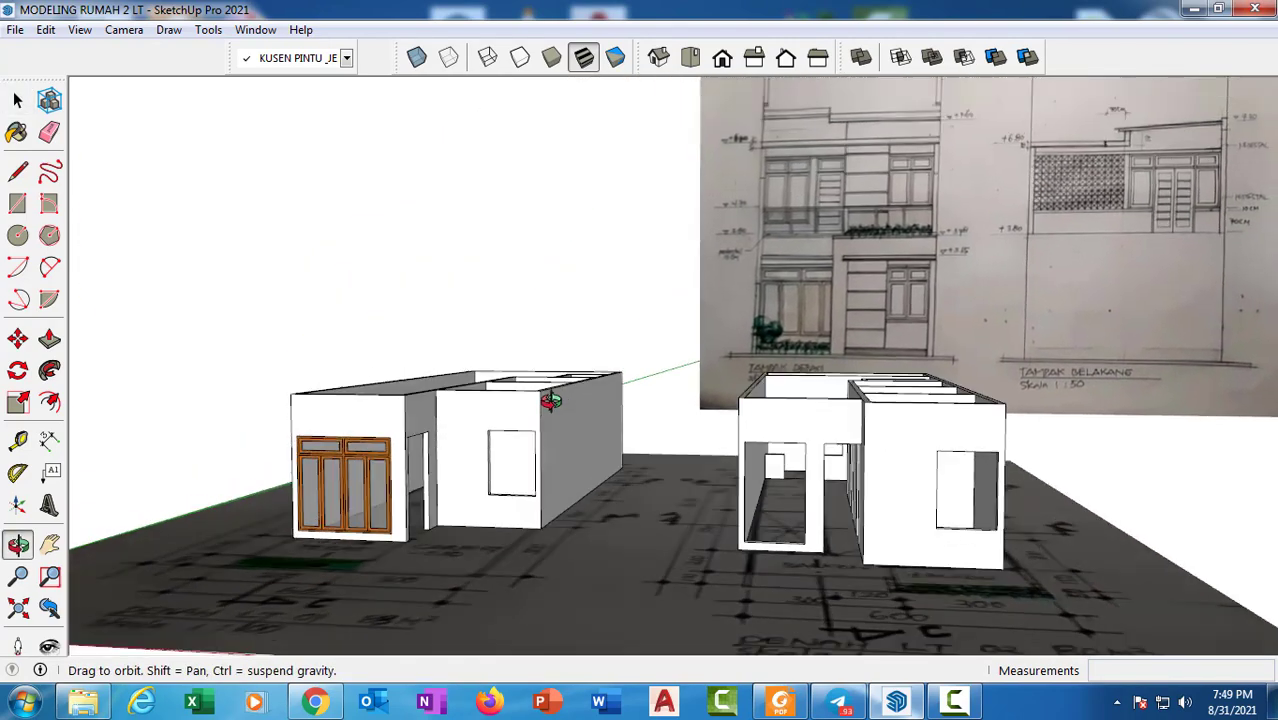
scroll(638, 450, "up", 1)
middle_click_drag(577, 473, 765, 489)
scroll(575, 477, "up", 2)
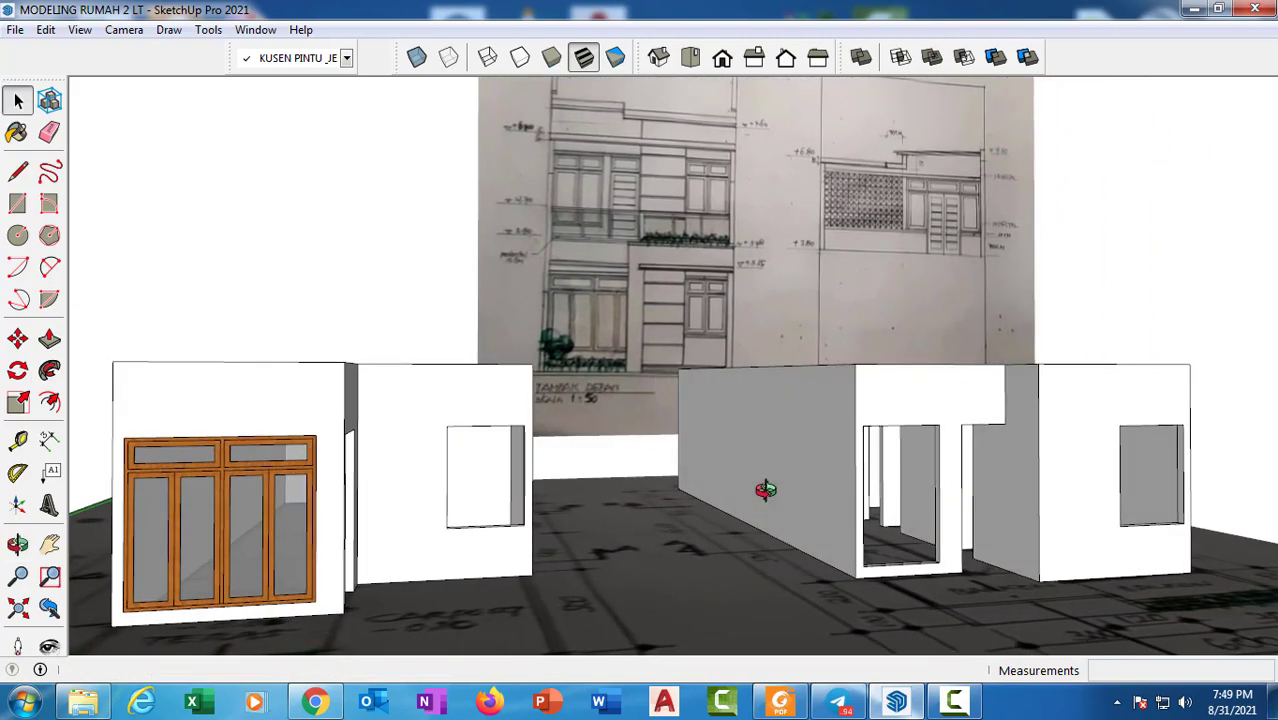
scroll(771, 495, "down", 2)
middle_click_drag(659, 494, 551, 524)
scroll(570, 527, "up", 1)
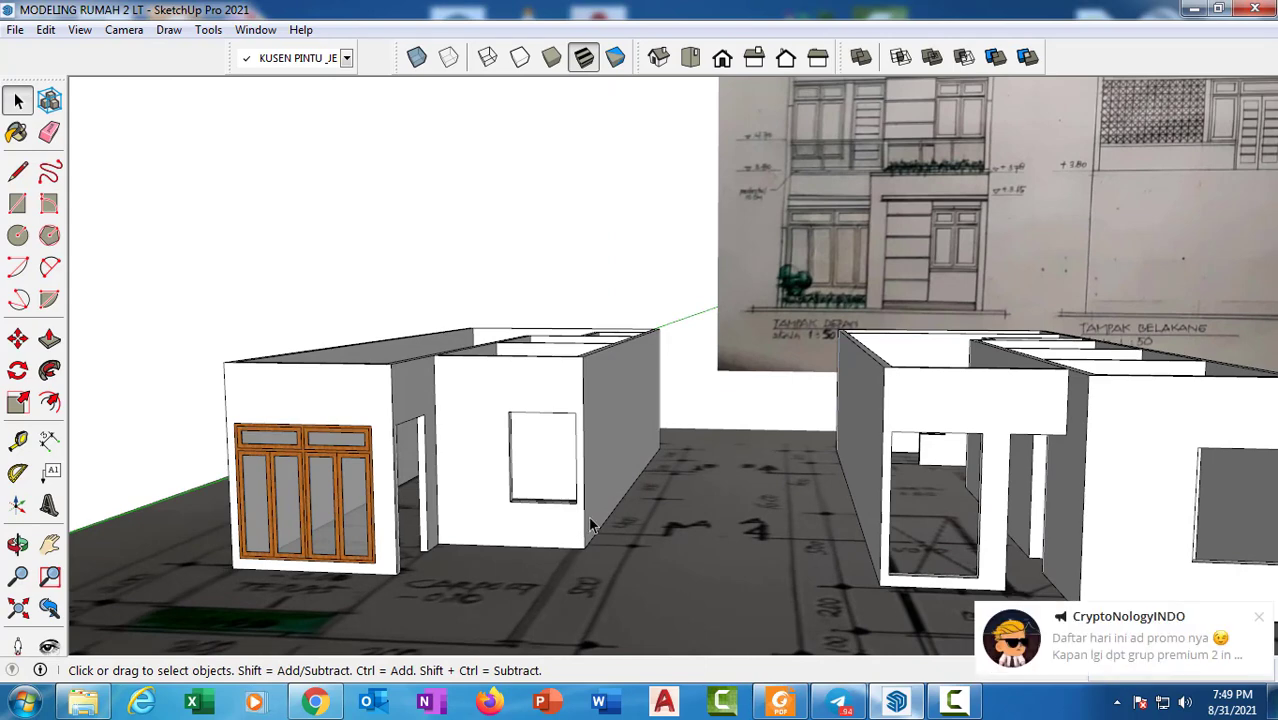
left_click(1261, 621)
mouse_move(765, 437)
middle_mouse_down()
mouse_move(917, 445)
mouse_move(873, 413)
mouse_move(762, 428)
middle_mouse_up()
scroll(948, 418, "up", 2)
middle_click_drag(641, 411, 549, 405)
scroll(548, 408, "up", 1)
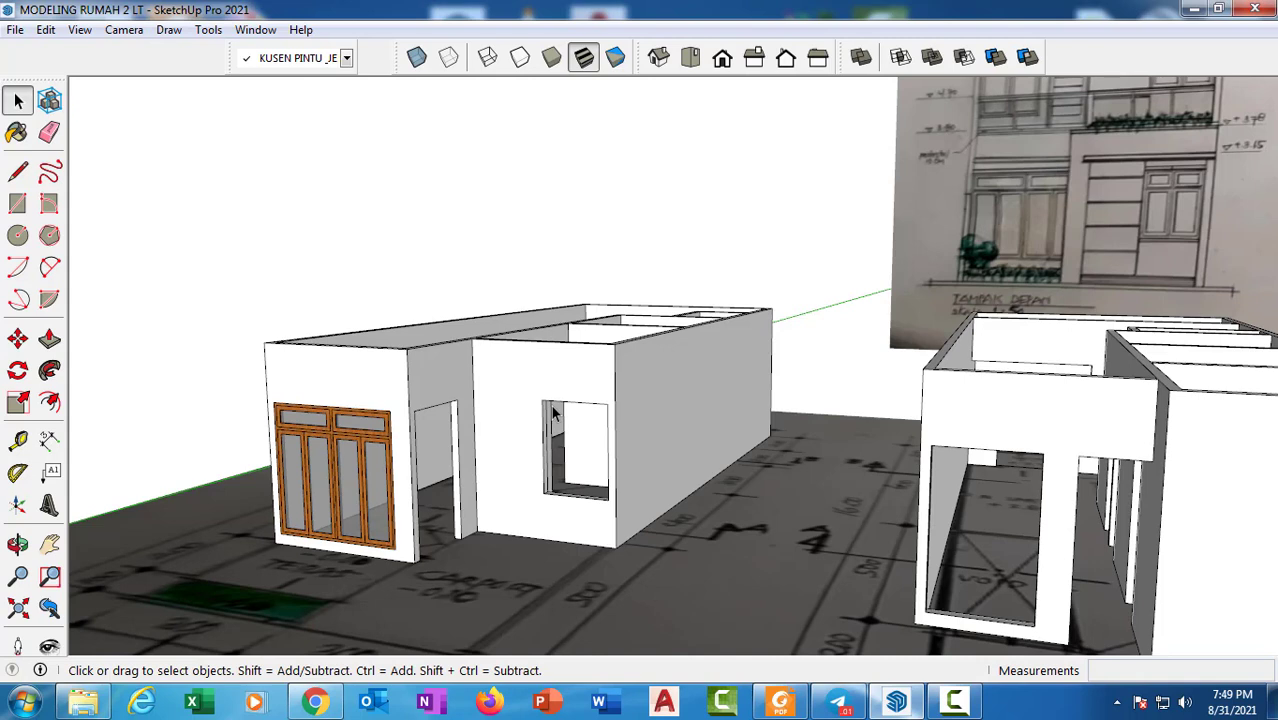
scroll(576, 364, "down", 2)
middle_click_drag(600, 385, 740, 356)
scroll(780, 300, "up", 2)
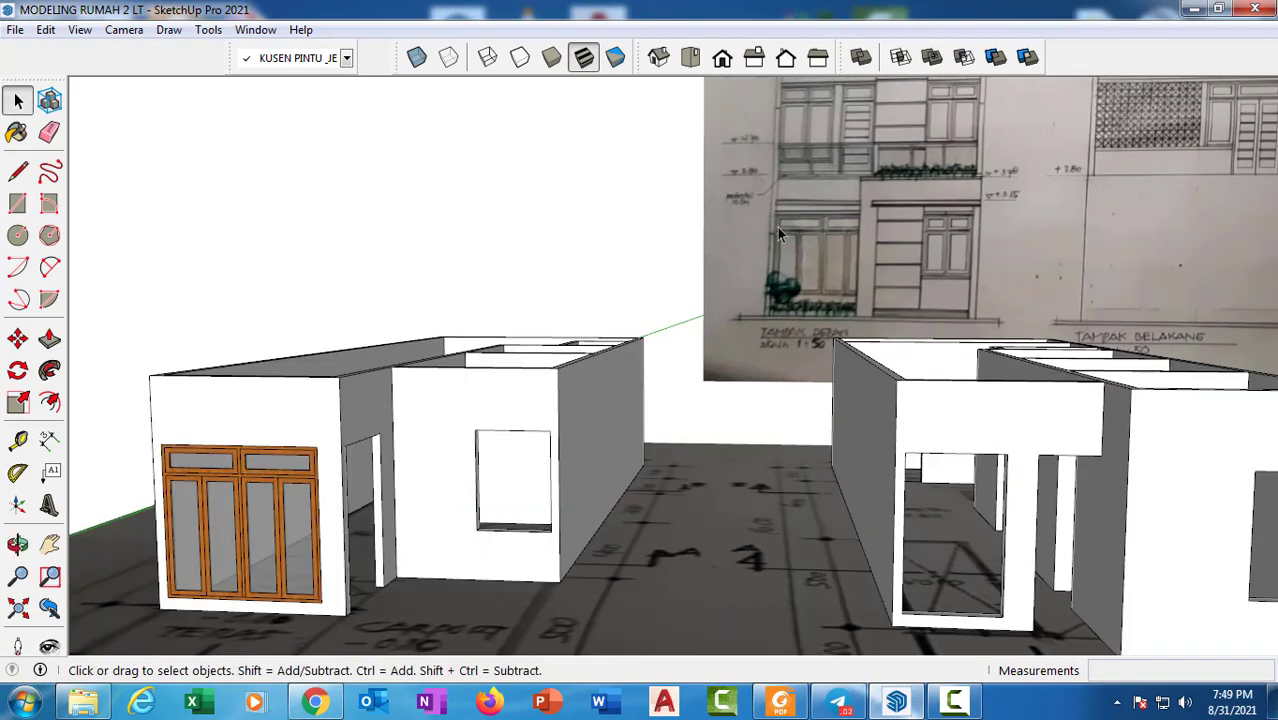
Examine the ground-floor window in the TAMPAK DEPAN drawing and the matching empty opening beside the carport
scroll(800, 282, "down", 2)
mouse_move(813, 280)
middle_mouse_down()
mouse_move(756, 308)
mouse_move(900, 280)
mouse_move(836, 350)
mouse_move(794, 353)
mouse_move(775, 375)
middle_mouse_up()
scroll(880, 290, "up", 2)
scroll(896, 200, "down", 2)
scroll(893, 305, "up", 2)
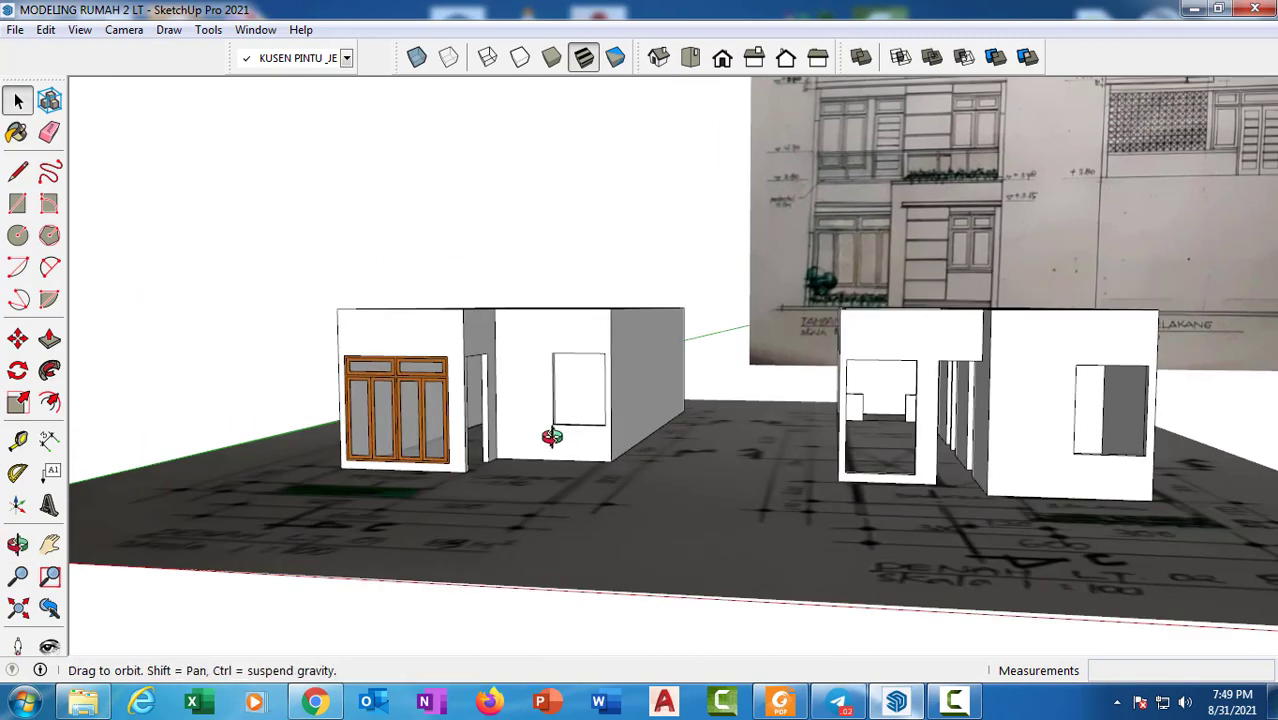
mouse_move(552, 437)
middle_mouse_down()
mouse_move(570, 446)
mouse_move(922, 253)
middle_mouse_up()
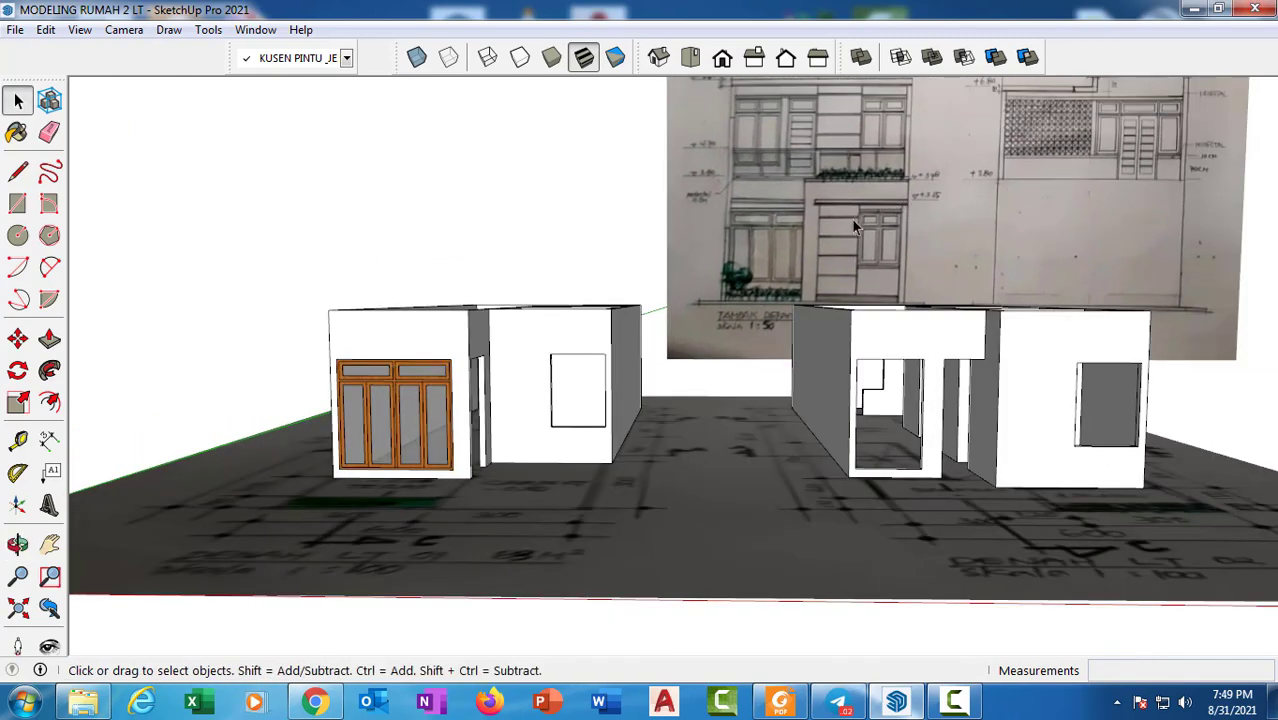
scroll(853, 226, "up", 6)
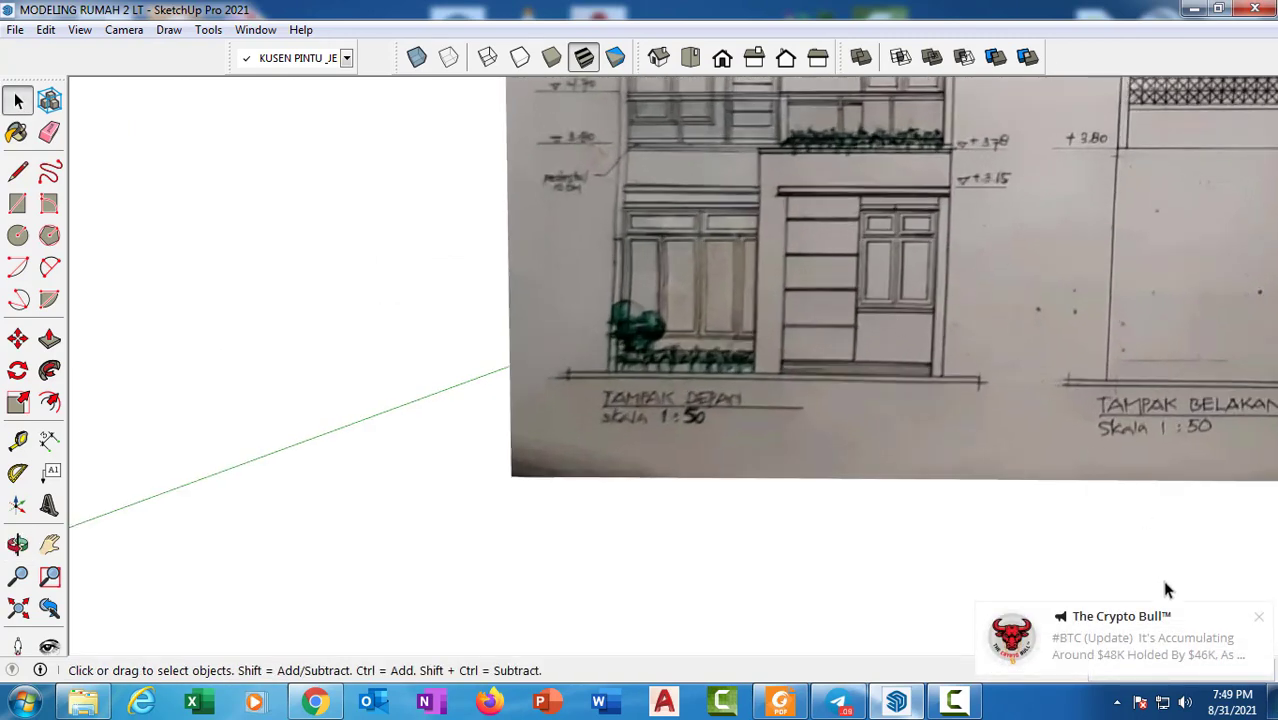
left_click(1261, 618)
scroll(985, 435, "down", 3)
middle_click_drag(984, 435, 796, 282)
scroll(928, 373, "down", 3)
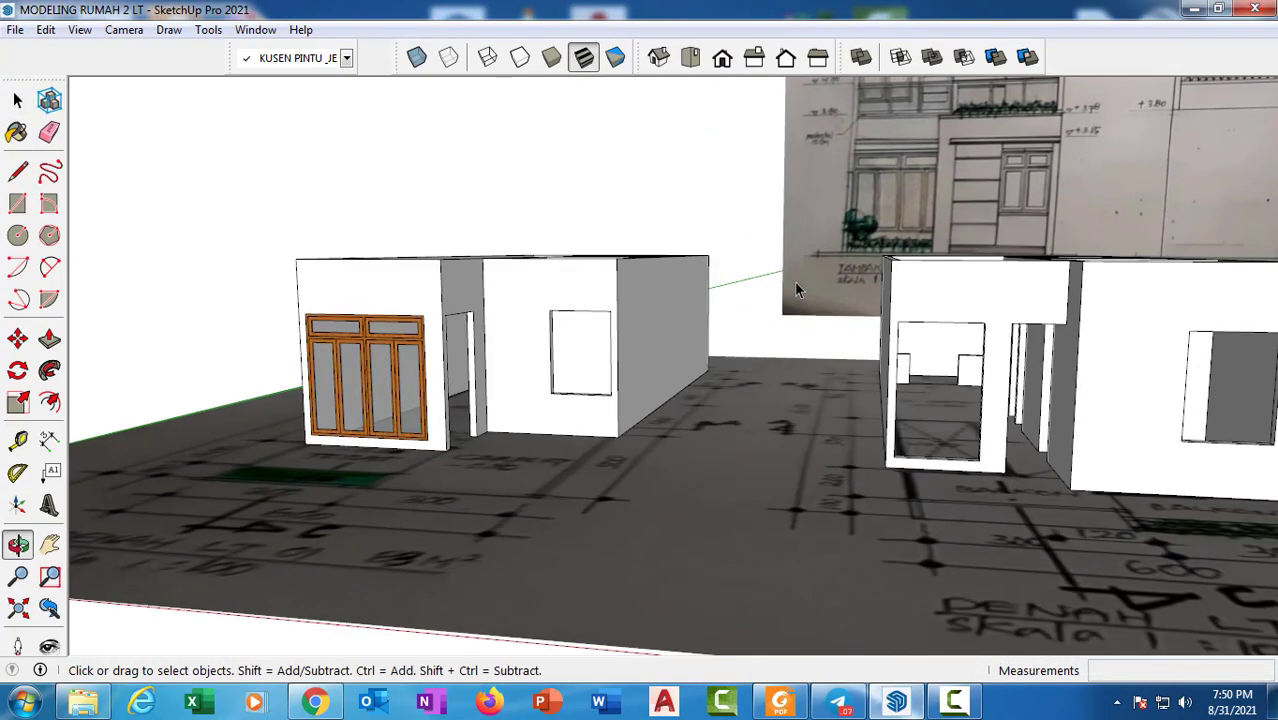
scroll(594, 330, "up", 2)
scroll(594, 330, "up", 2)
middle_click_drag(573, 328, 468, 316)
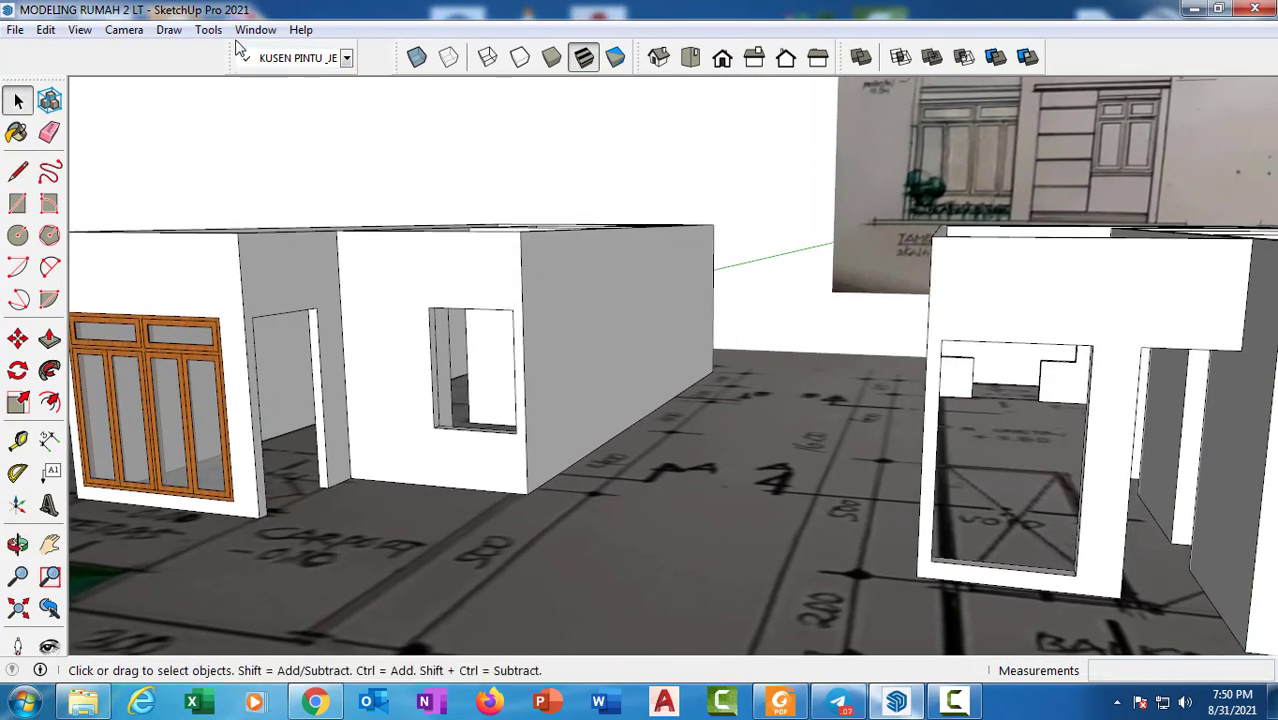
Show the Default Tray with Materials collapsed and the tag list in view, placed clear of the front elevation drawing
left_click(252, 30)
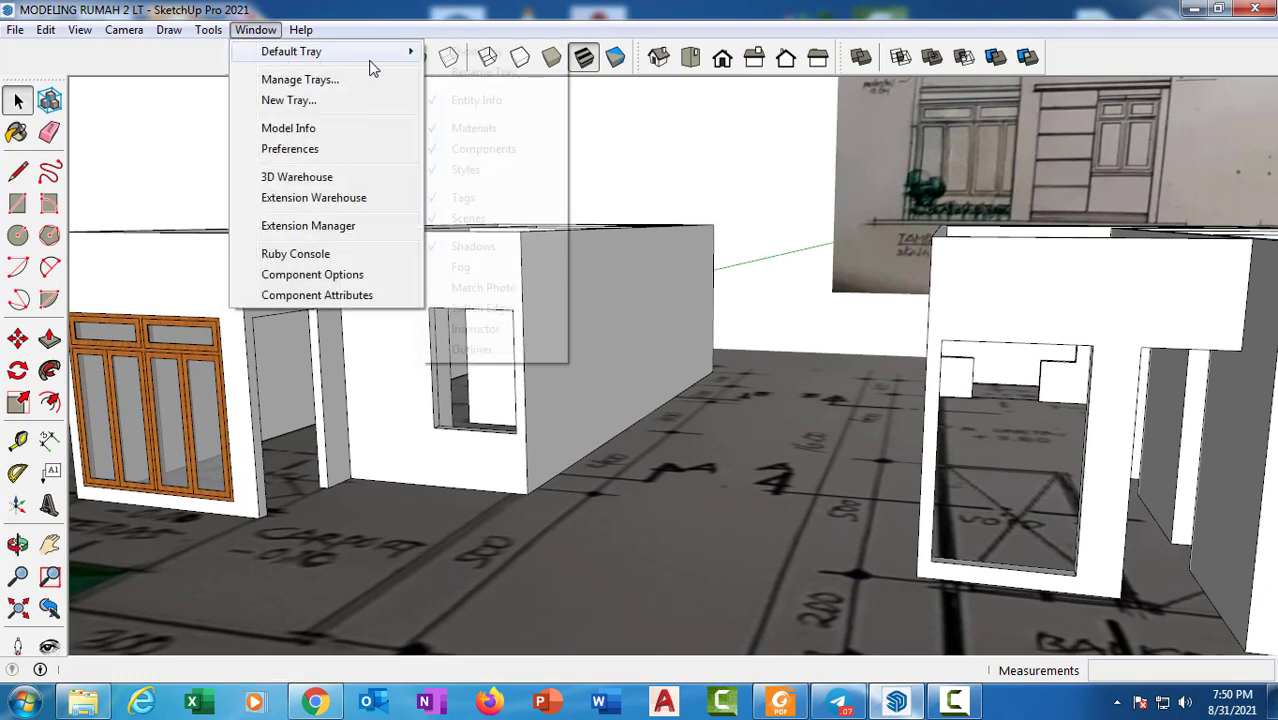
mouse_move(375, 52)
left_click(464, 54)
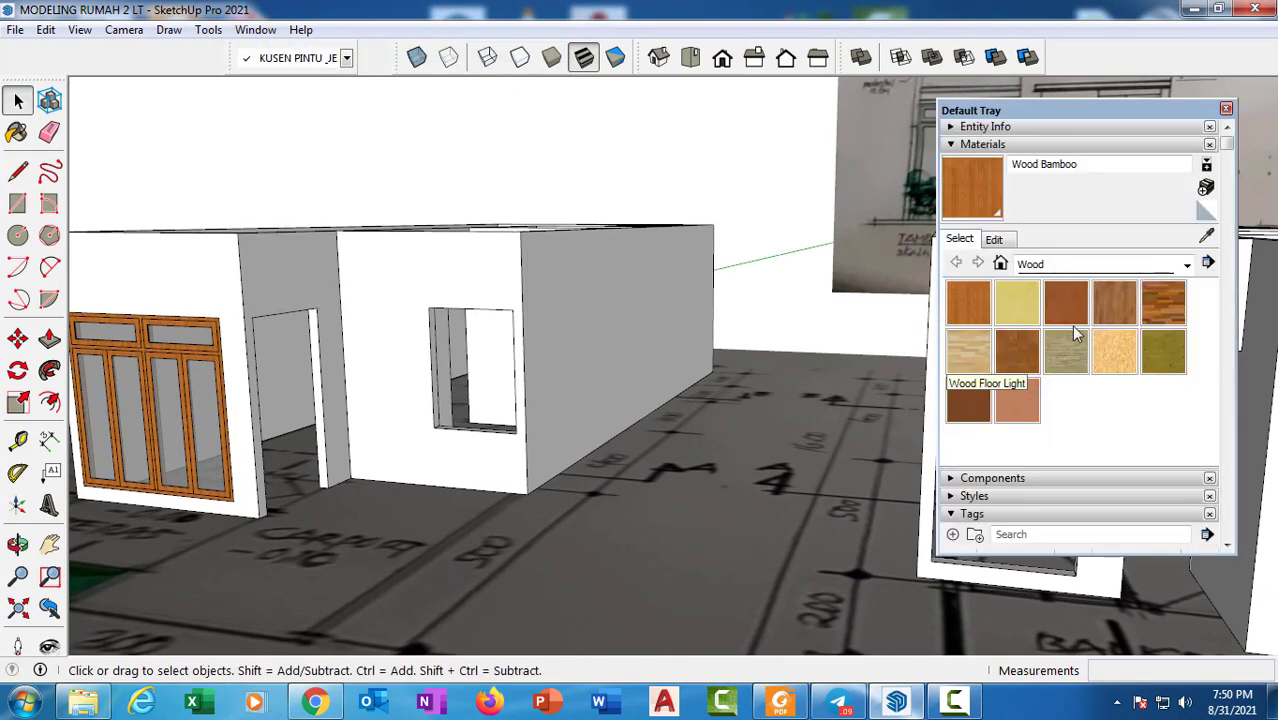
left_click(1030, 148)
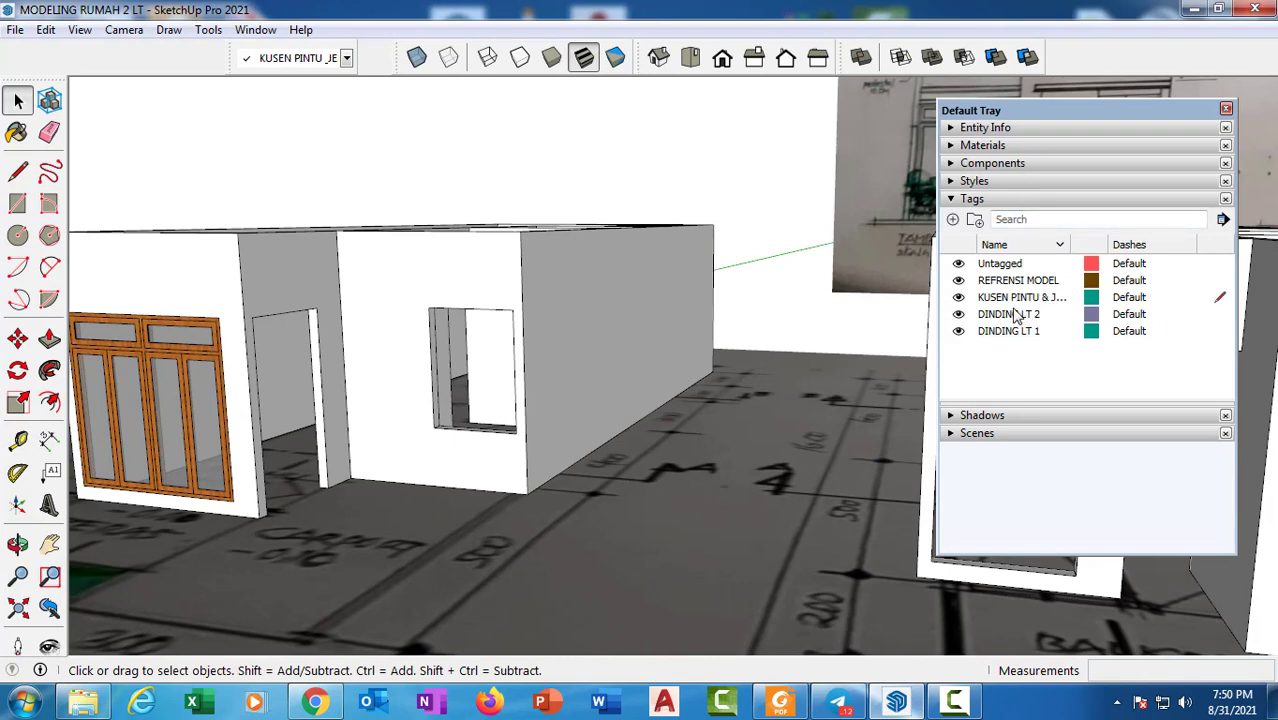
middle_click_drag(563, 360, 893, 402)
scroll(706, 383, "down", 3)
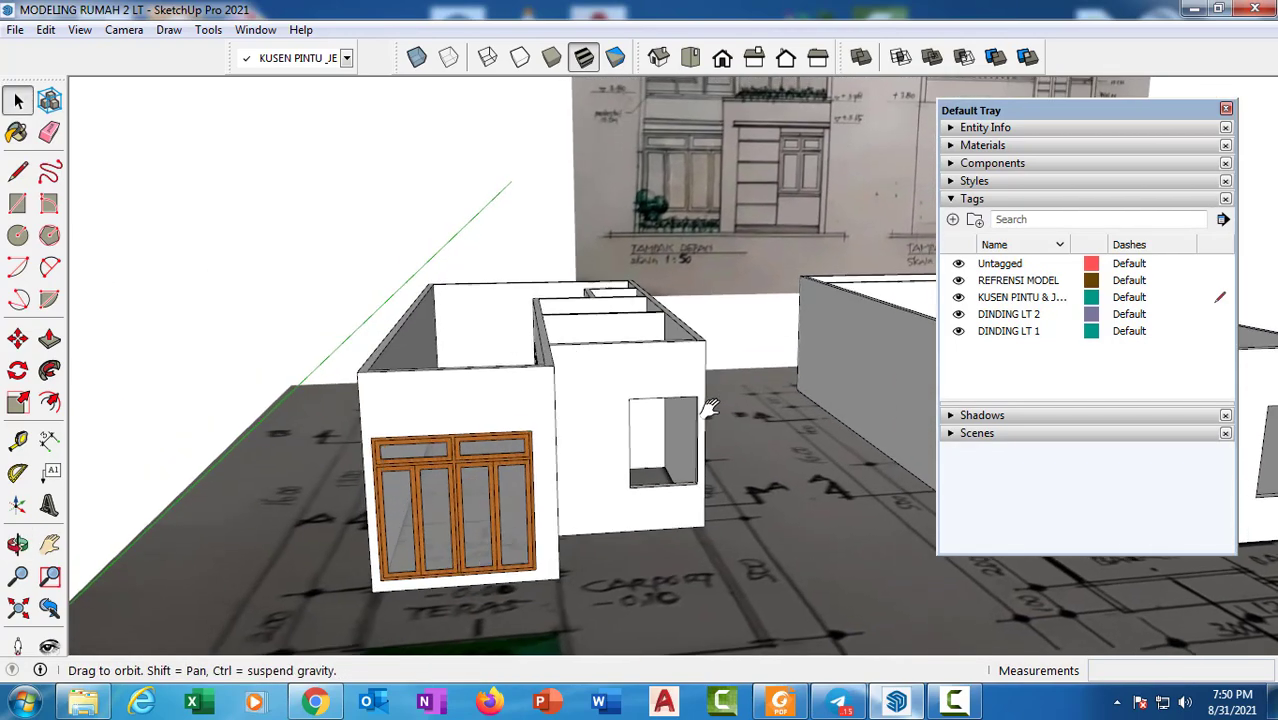
middle_click_drag(708, 406, 582, 305)
scroll(553, 400, "up", 1)
scroll(520, 388, "up", 1)
scroll(565, 363, "up", 3)
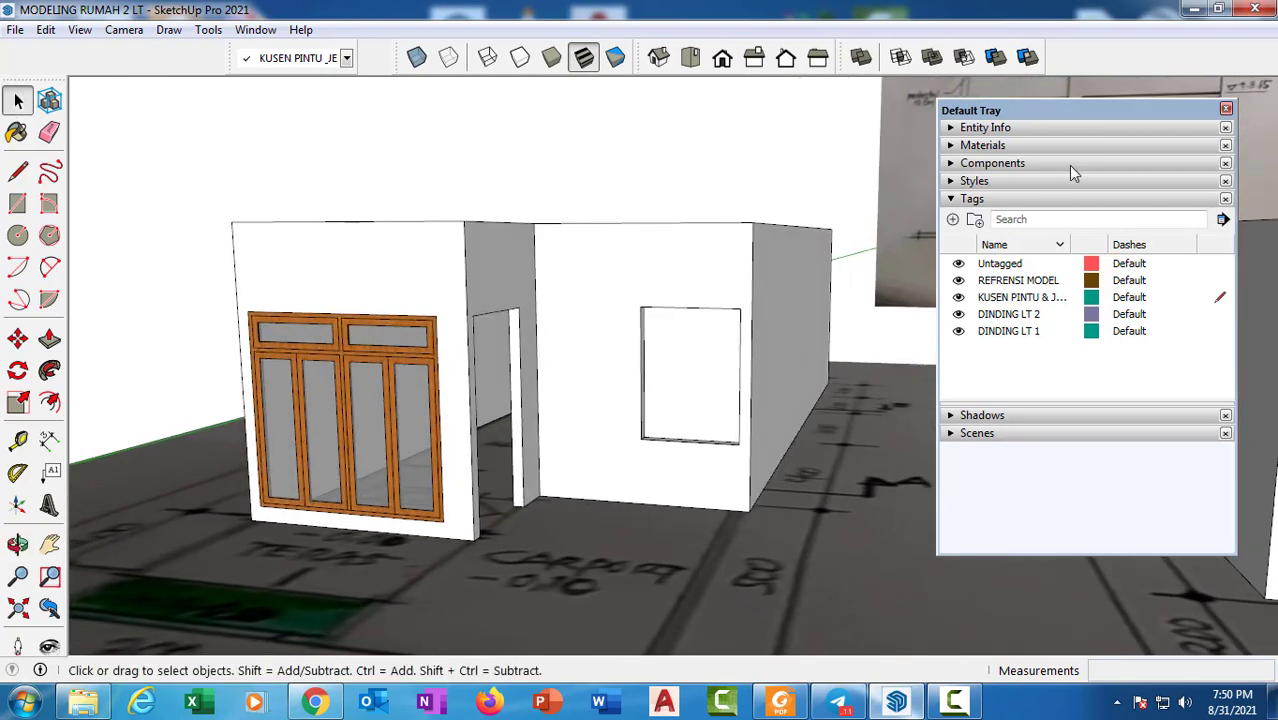
left_click_drag(1064, 112, 1128, 322)
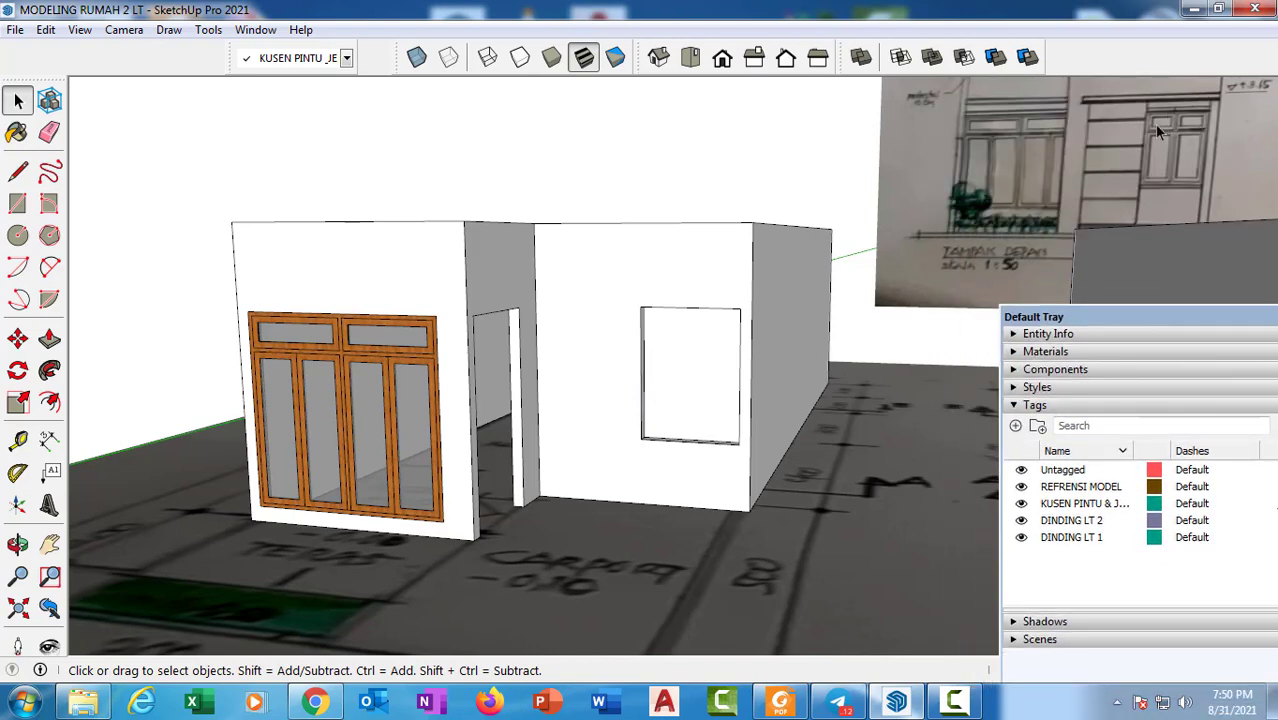
Examine the finished four-panel terrace frame and the empty carport window opening against the front elevation drawing
middle_click_drag(1157, 131, 970, 188)
scroll(611, 372, "down", 1)
middle_click_drag(611, 371, 600, 373)
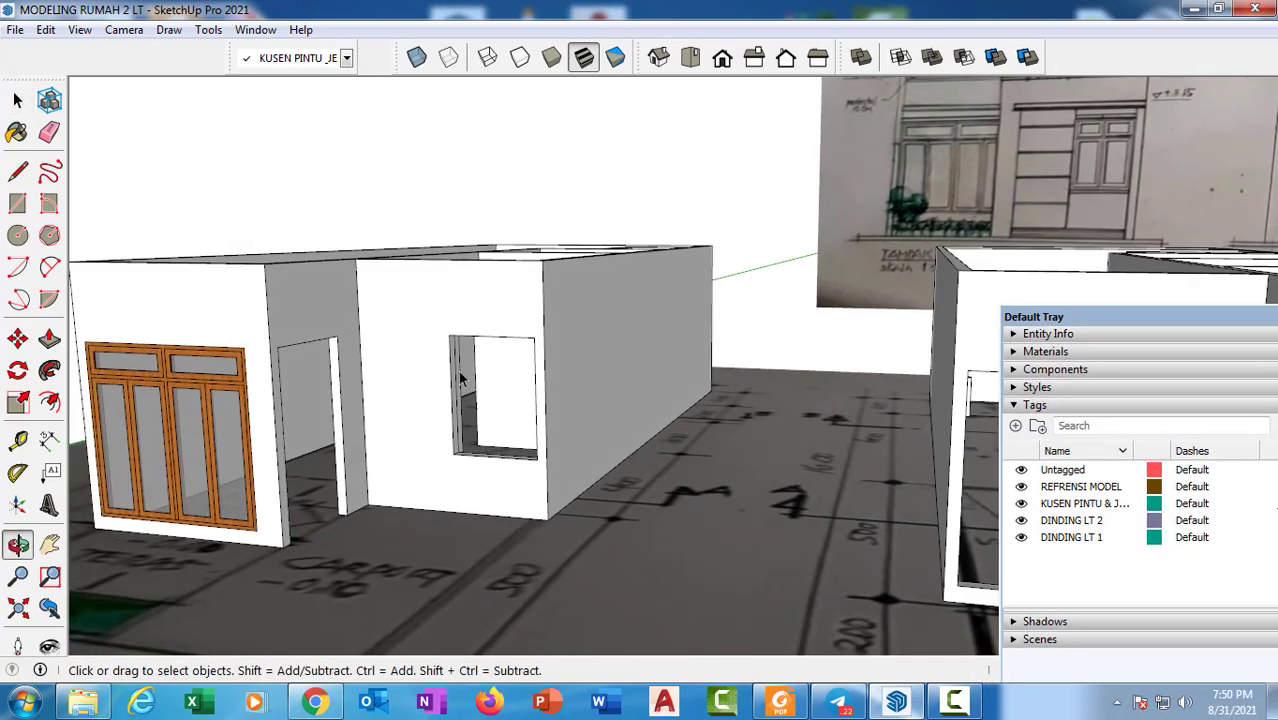
middle_click_drag(308, 361, 328, 358)
scroll(300, 370, "up", 2)
scroll(255, 373, "down", 1)
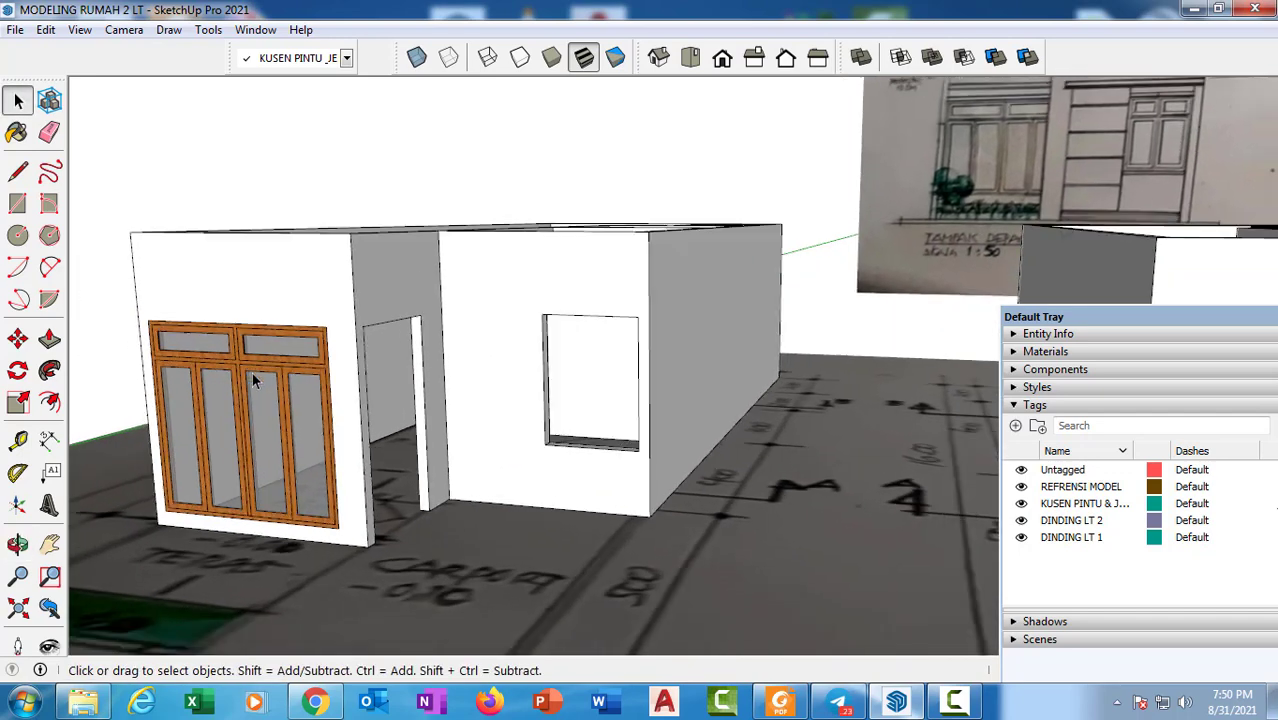
middle_click_drag(254, 374, 306, 357)
scroll(308, 358, "up", 1)
scroll(317, 360, "down", 1)
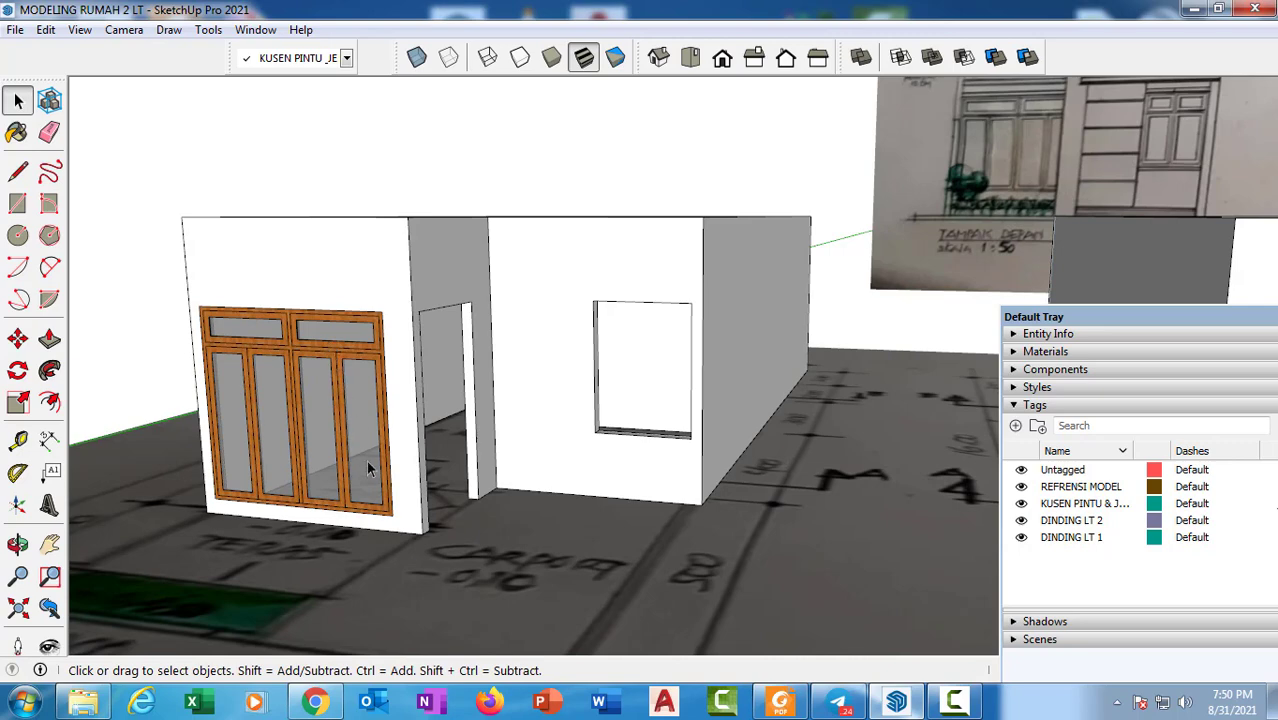
middle_click_drag(367, 450, 393, 414)
middle_click_drag(575, 395, 490, 400)
scroll(487, 397, "up", 1)
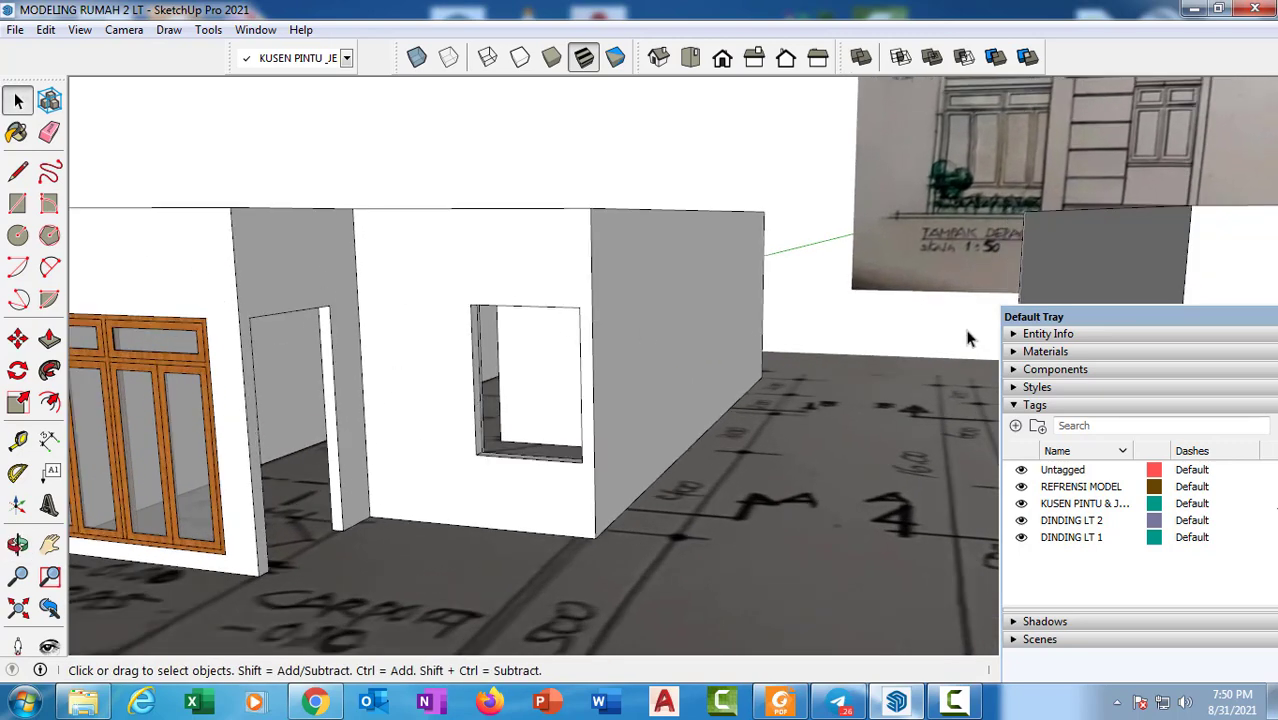
Draw a rectangle corner to corner across the empty window opening in the carport wall
left_click(17, 203)
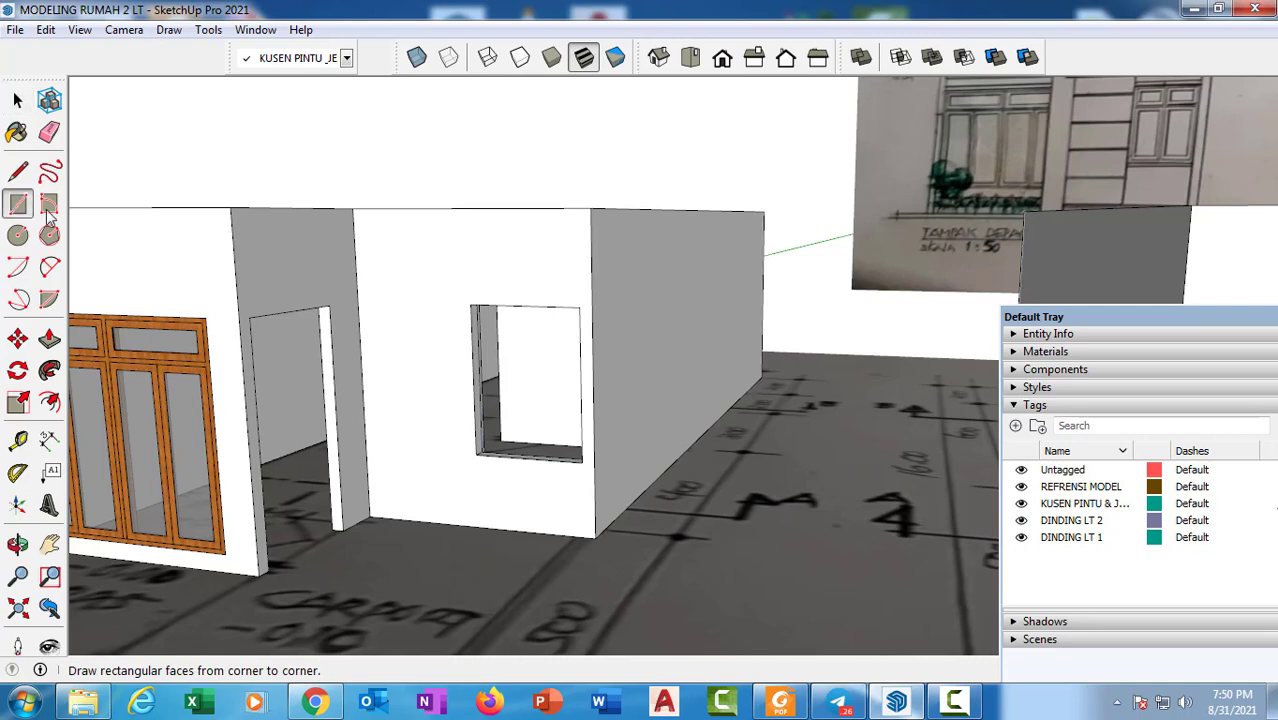
left_click(470, 305)
scroll(568, 430, "up", 2)
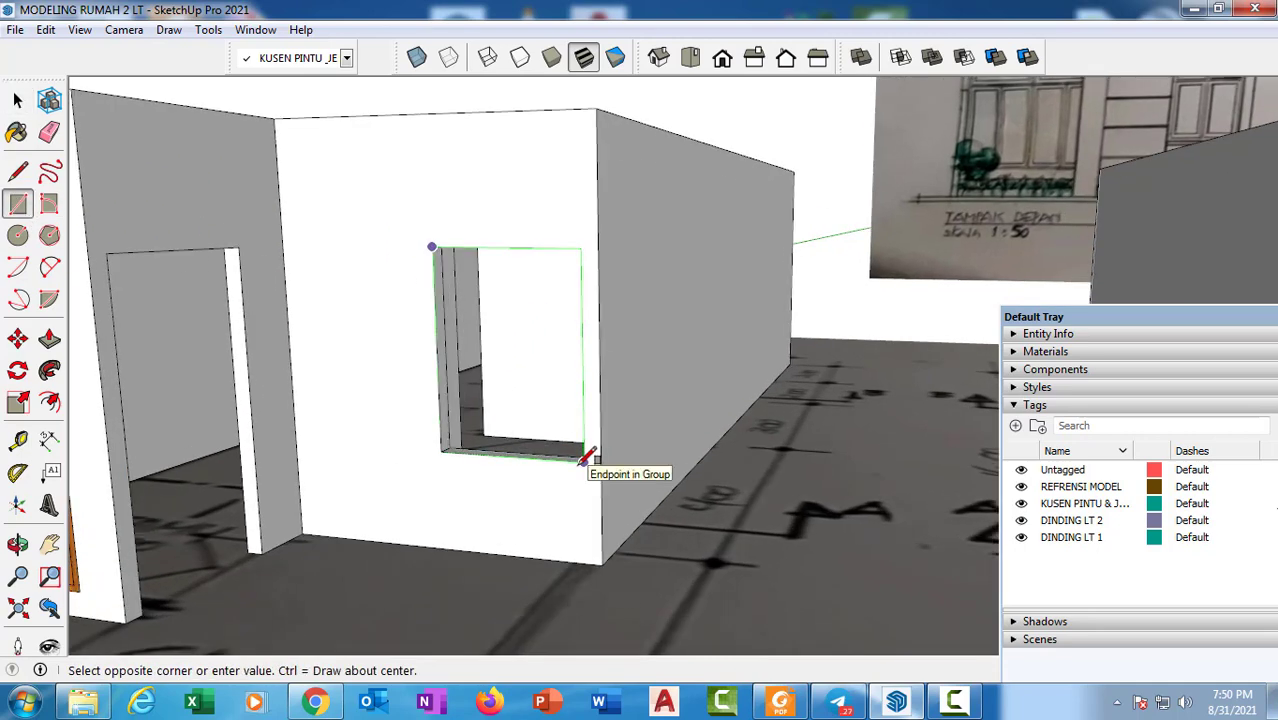
left_click(586, 452)
scroll(448, 382, "up", 2)
middle_click_drag(452, 396, 366, 377)
scroll(205, 405, "up", 2)
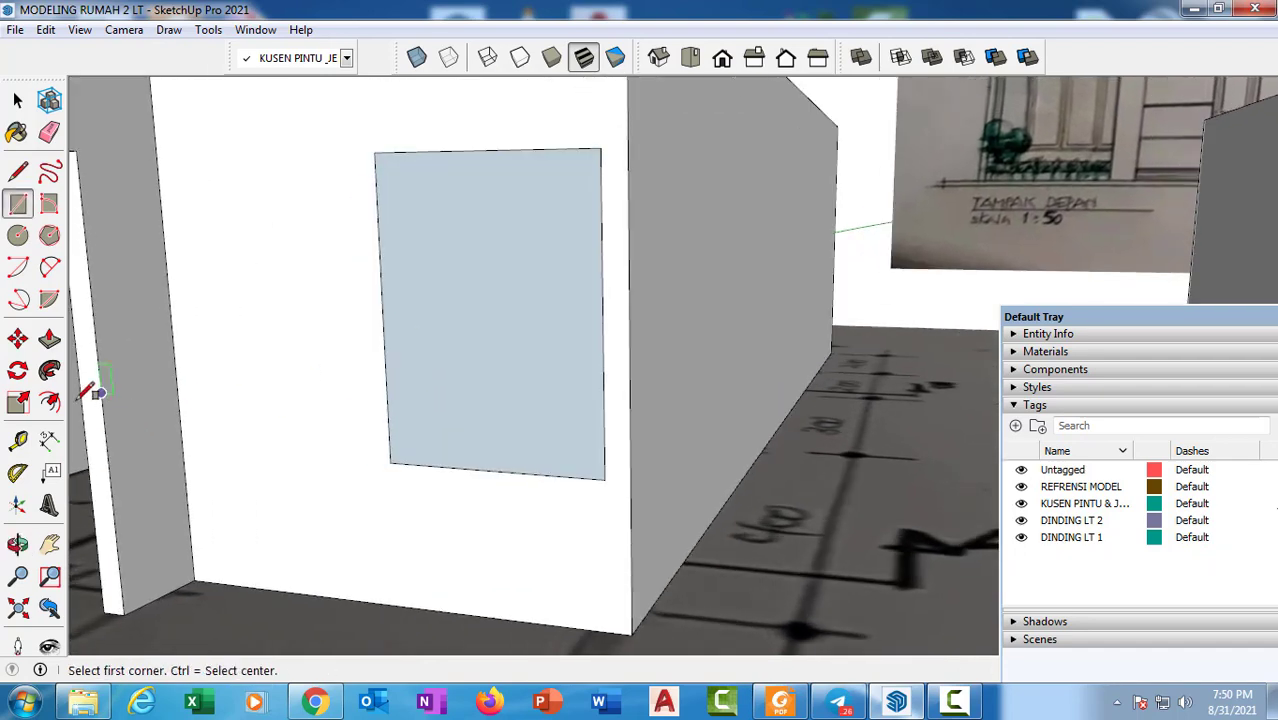
Offset the window rectangle's edges inward by 5 to outline the frame
left_click(49, 402)
left_click(521, 111)
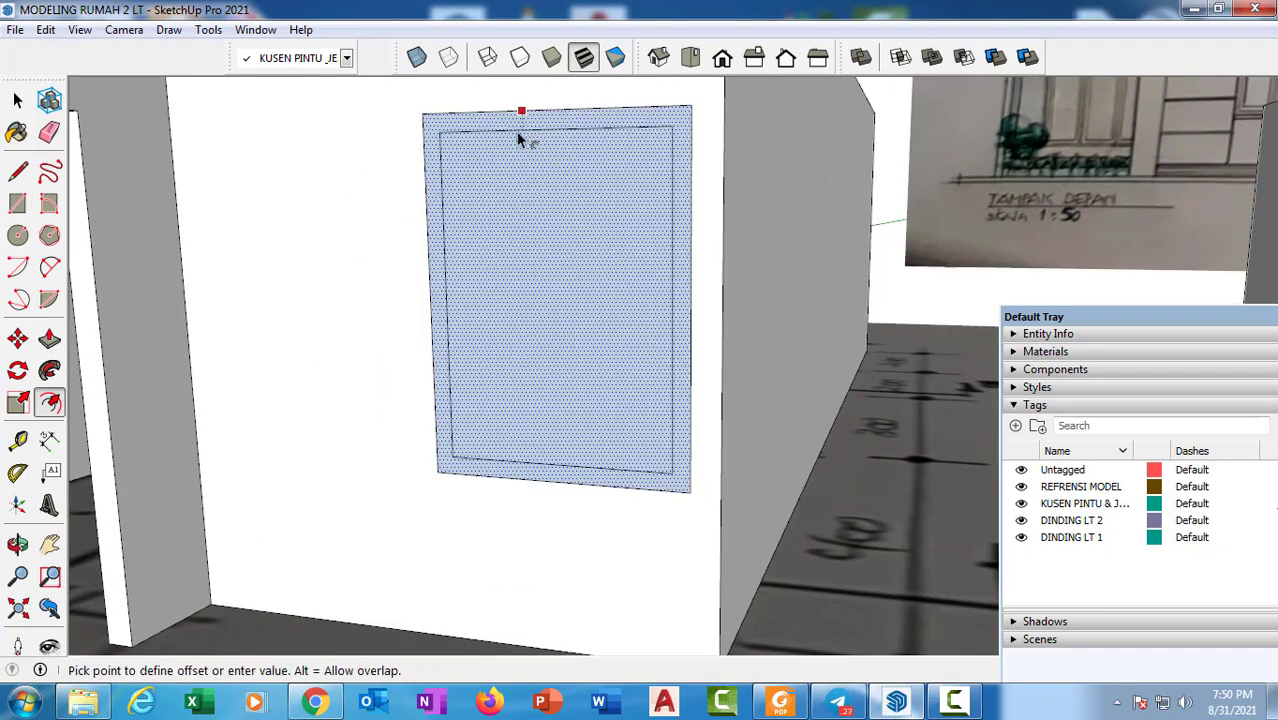
type("5")
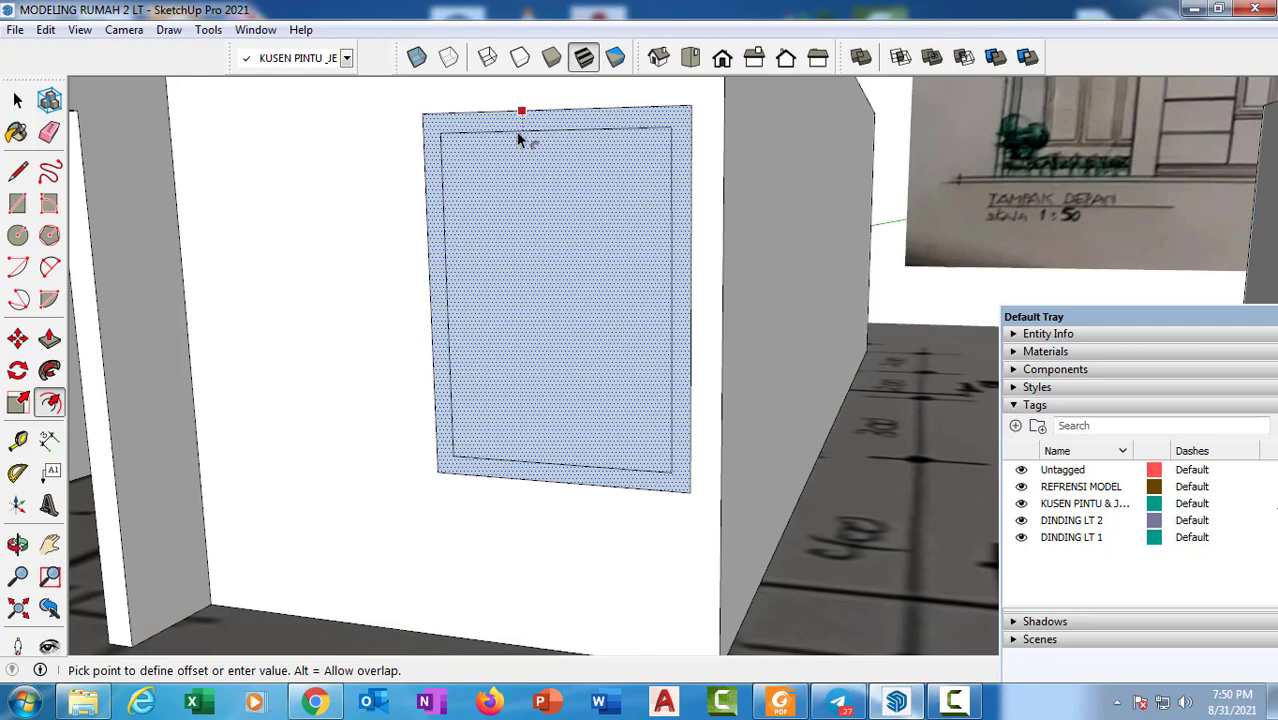
key("Return")
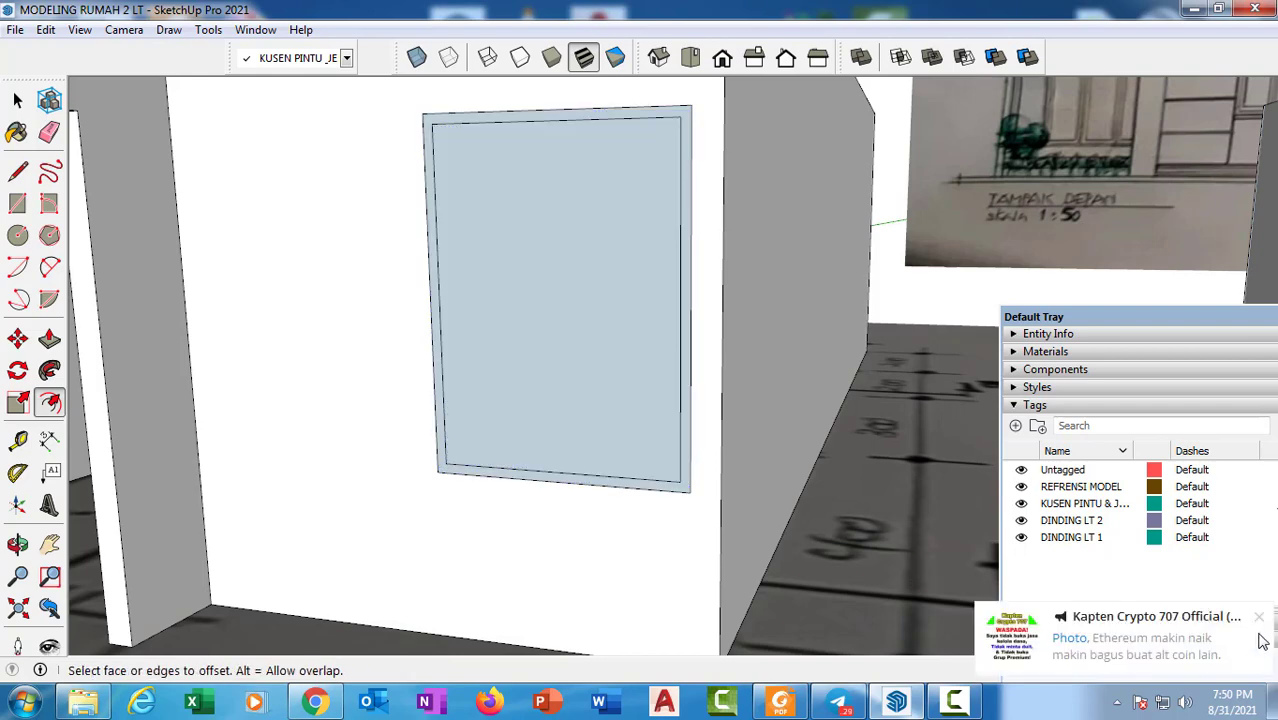
left_click(1258, 616)
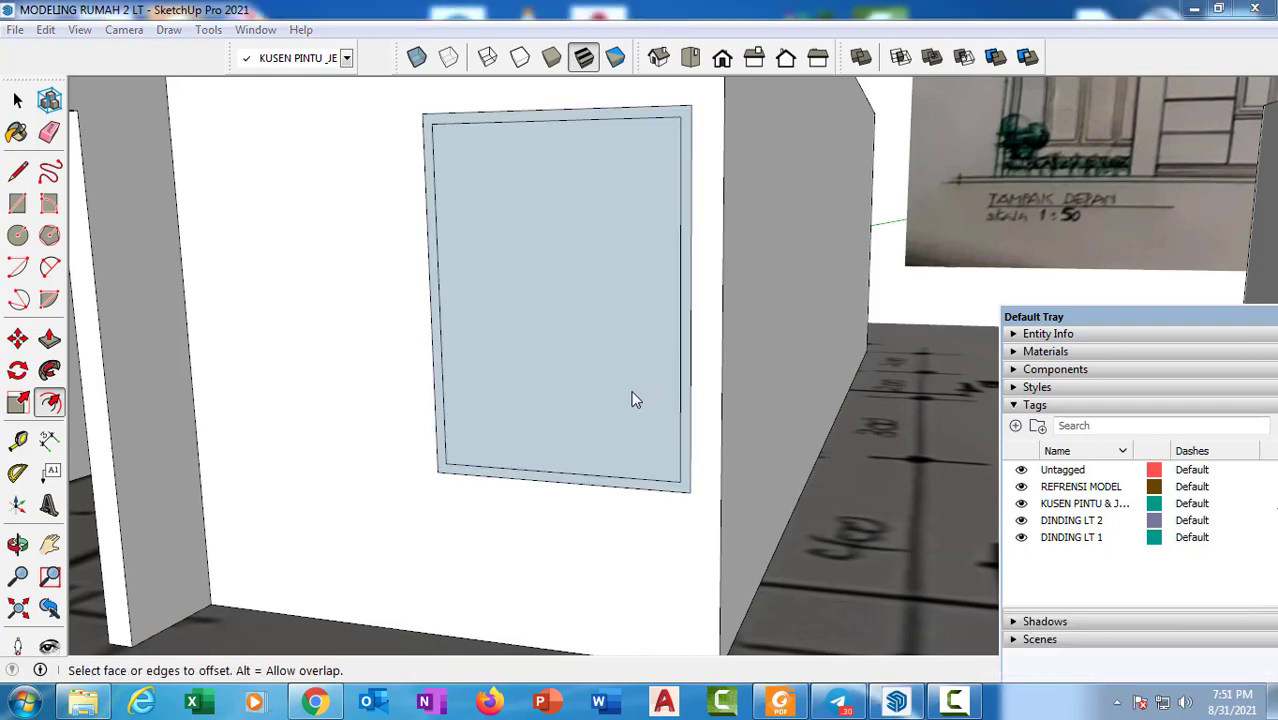
Examine how the ground-floor window is divided into sashes and upper lights in the front elevation drawing
middle_click_drag(562, 408, 508, 397)
key("space")
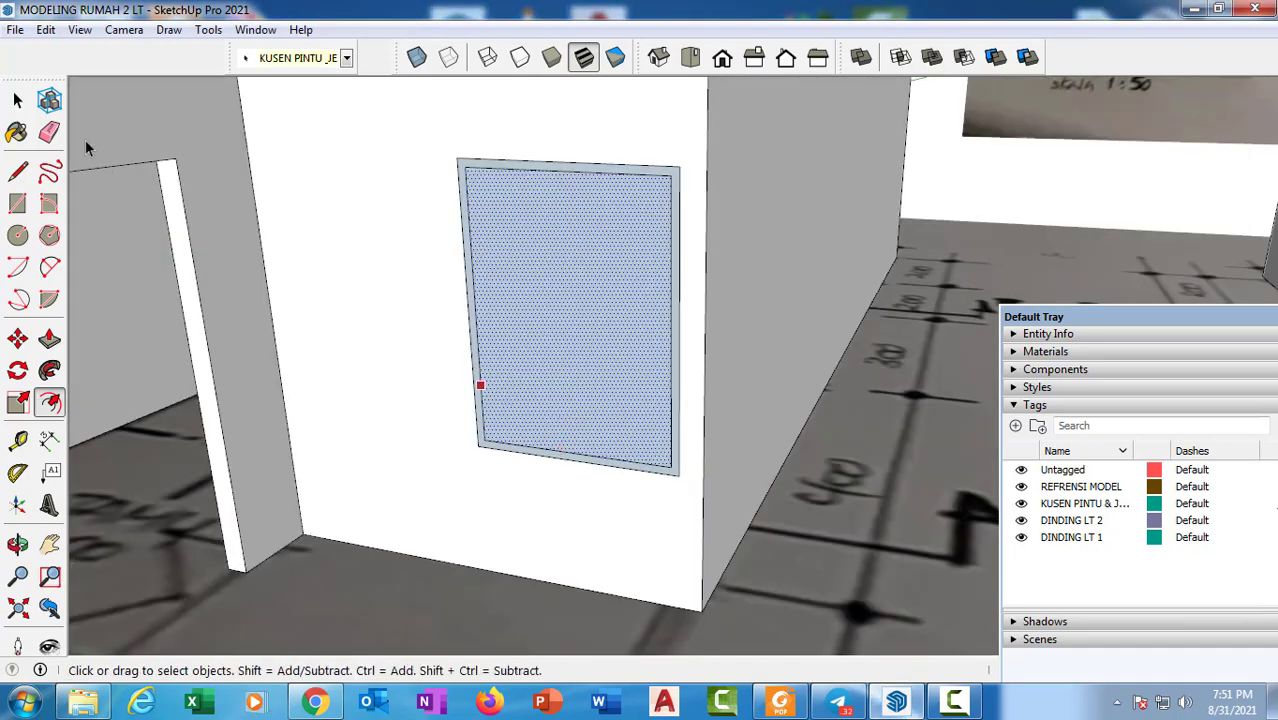
scroll(613, 365, "down", 5)
middle_click_drag(833, 363, 280, 645)
middle_click_drag(870, 277, 922, 268)
scroll(922, 268, "up", 8)
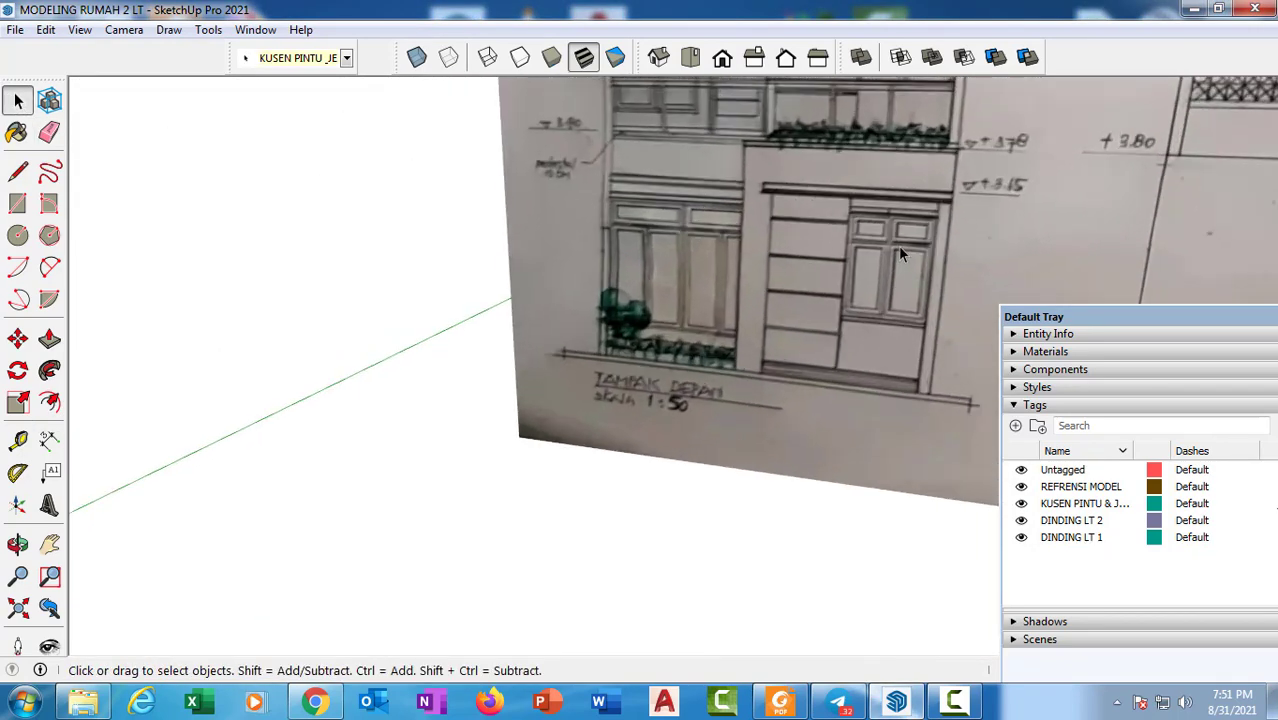
scroll(640, 388, "down", 5)
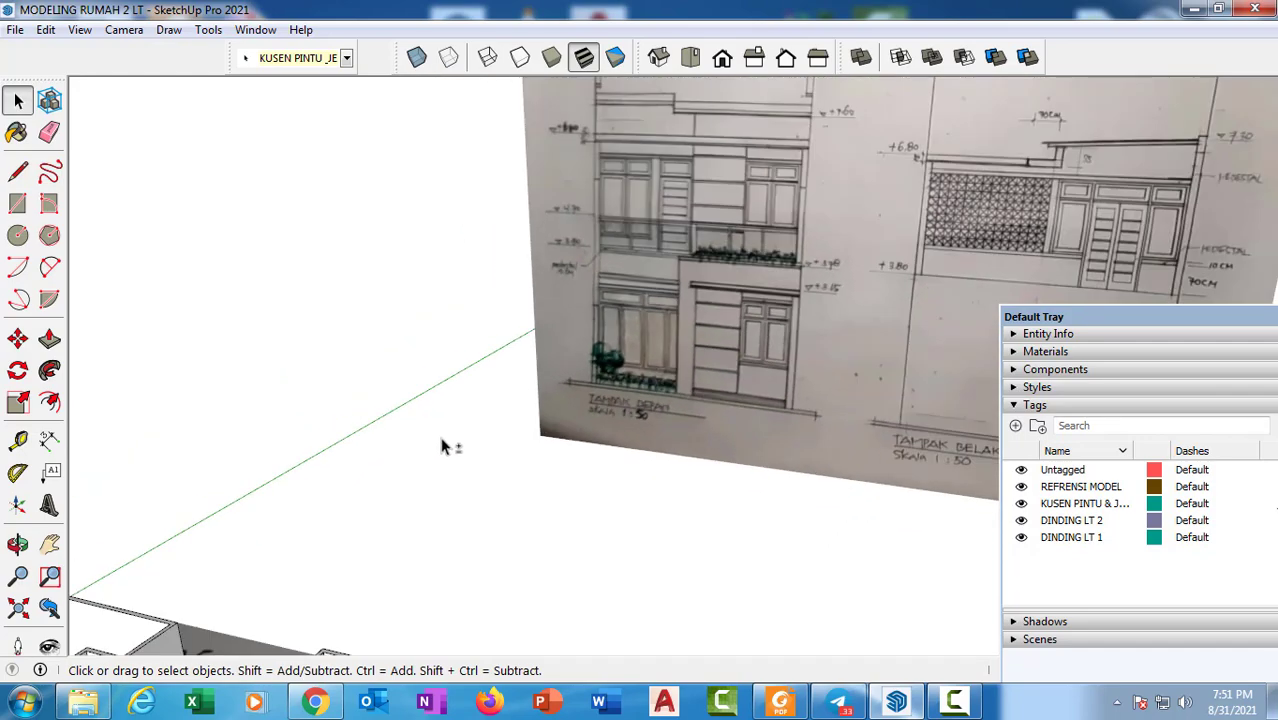
mouse_move(442, 445)
middle_mouse_down("shift")
mouse_move(747, 191)
mouse_move(762, 150)
middle_mouse_up("shift")
scroll(692, 206, "up", 3)
scroll(706, 208, "up", 3)
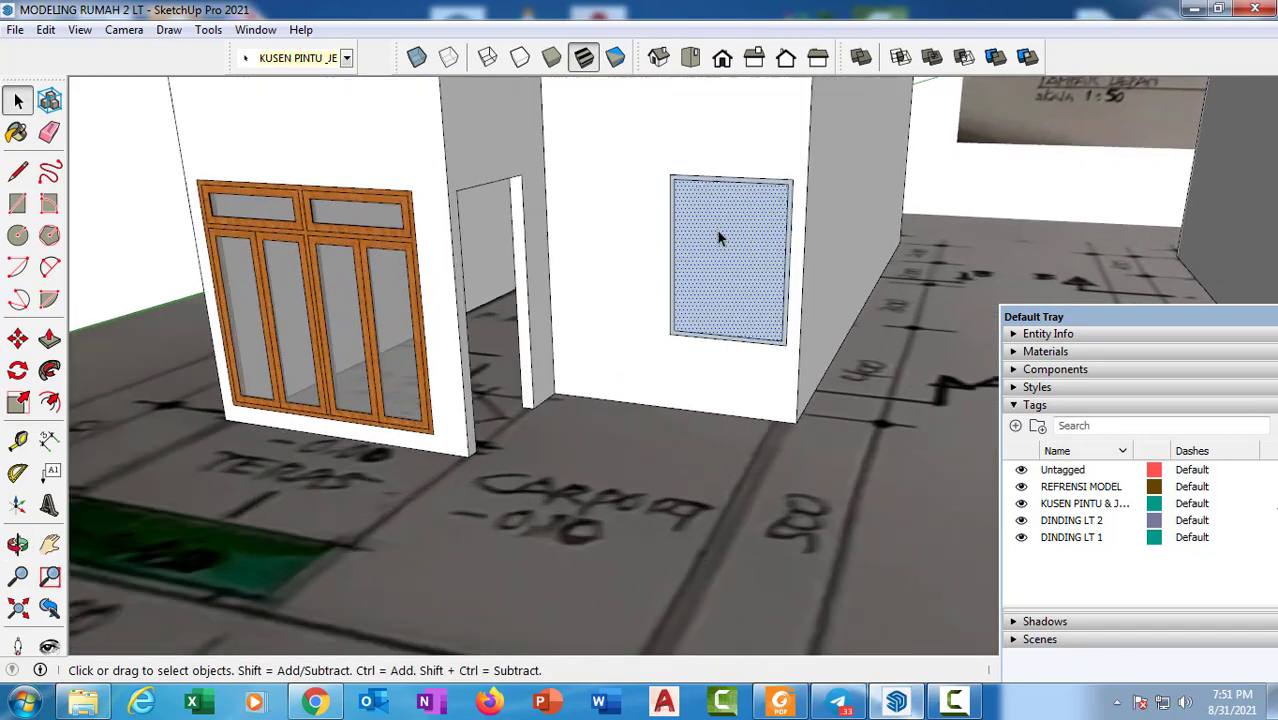
Place a vertical Tape Measure guide through the midpoint of the inner window face, parallel to its side edge
middle_click_drag(719, 237, 679, 268)
scroll(690, 260, "up", 2)
key("t")
scroll(648, 217, "up", 1)
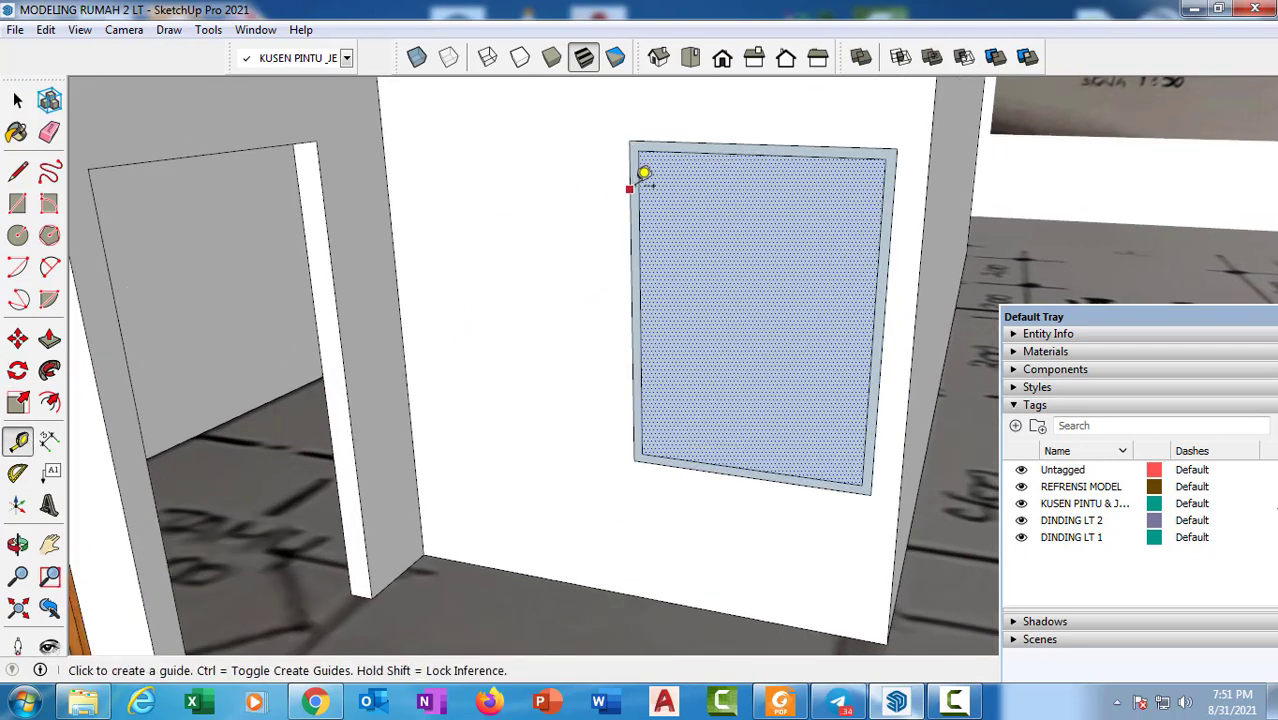
left_click(638, 184)
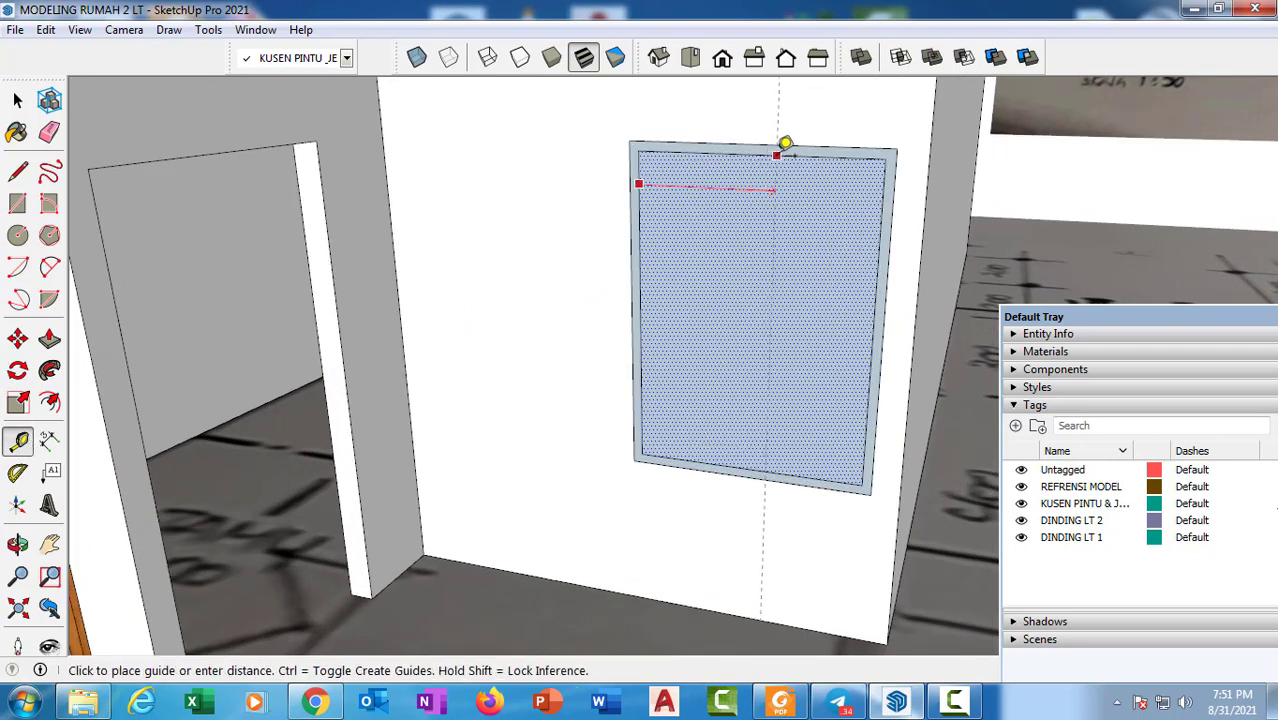
left_click(769, 144)
scroll(764, 165, "up", 3)
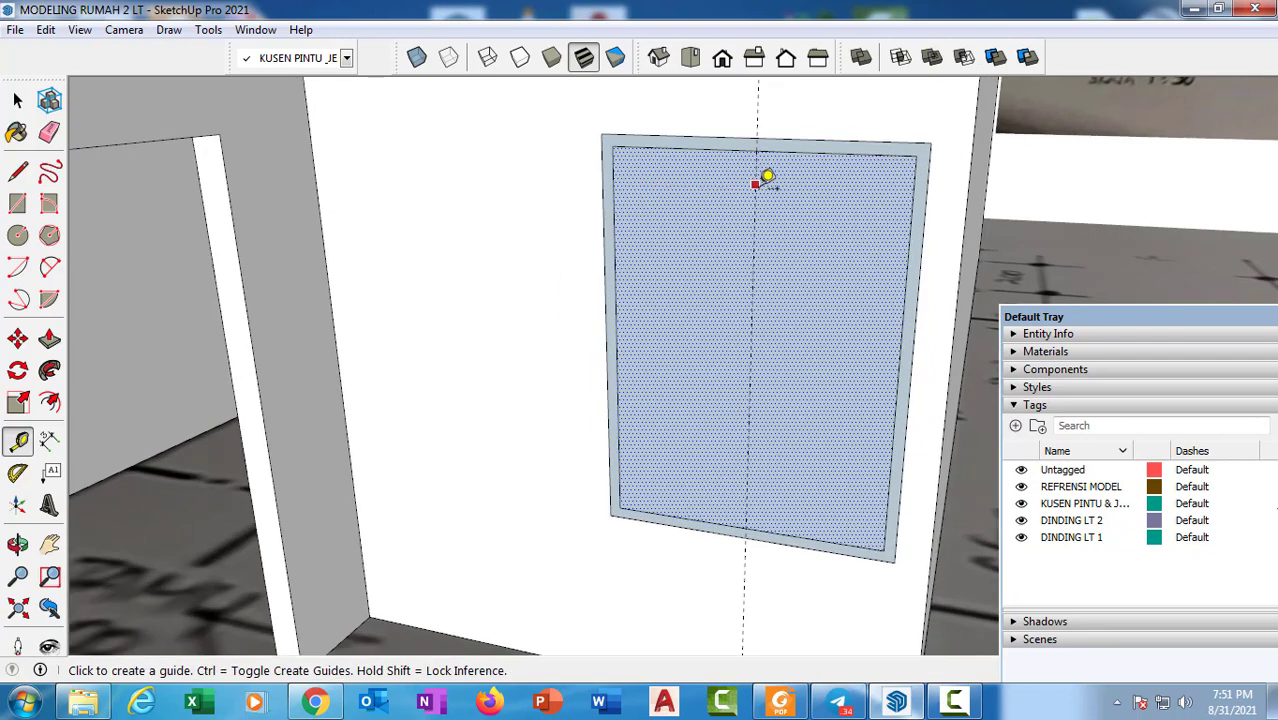
Place a vertical guide on each side of the centre guide to mark the width of the window's central mullion
middle_click_drag(836, 190, 970, 201)
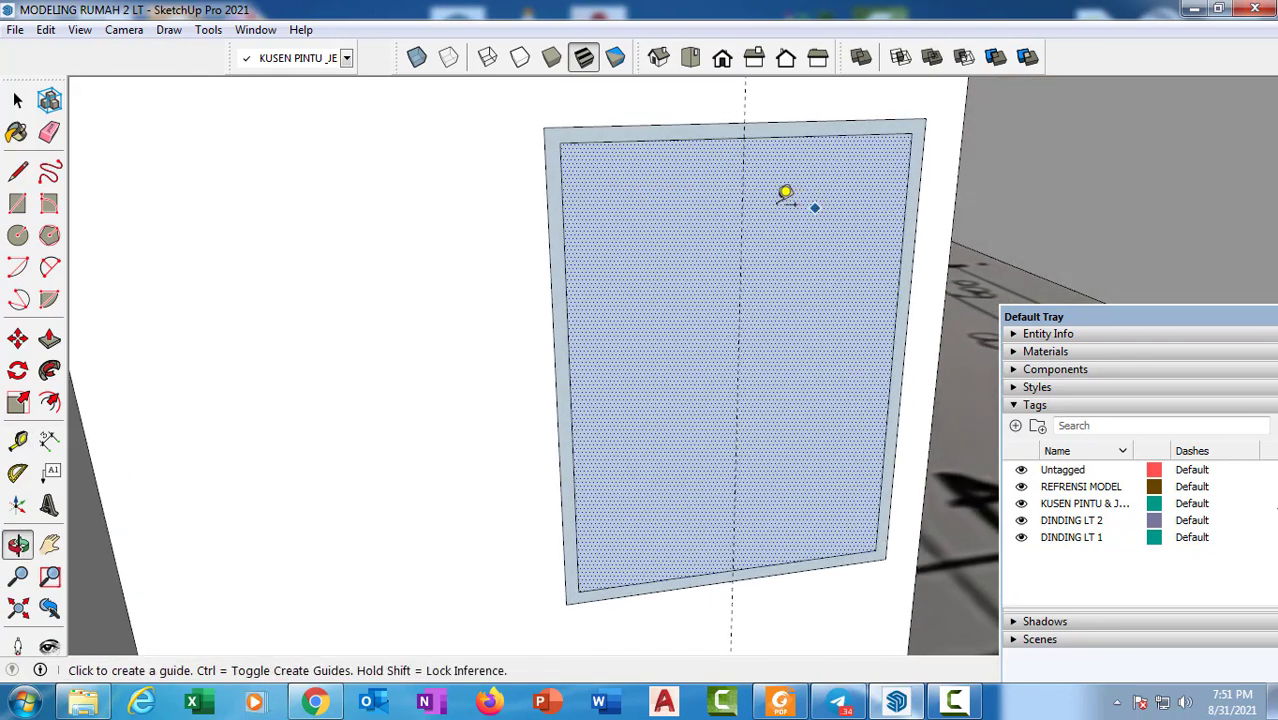
scroll(812, 200, "up", 1)
left_click(739, 174)
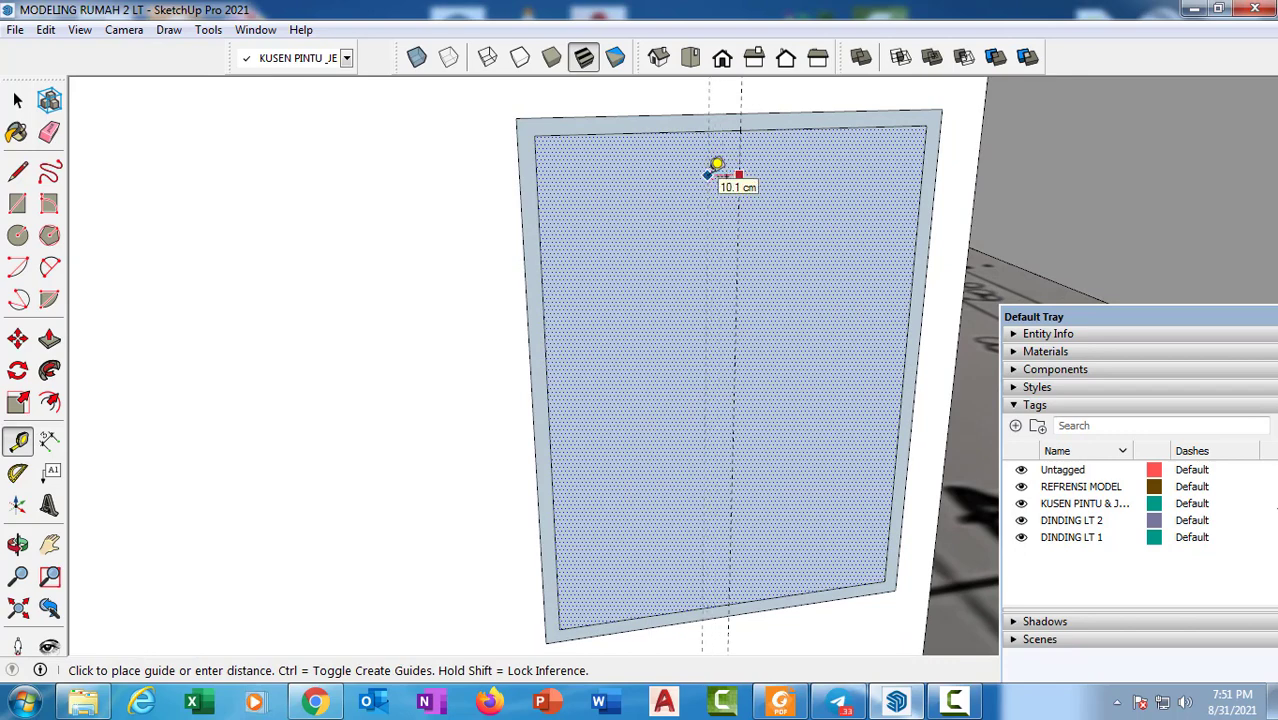
scroll(745, 177, "up", 1)
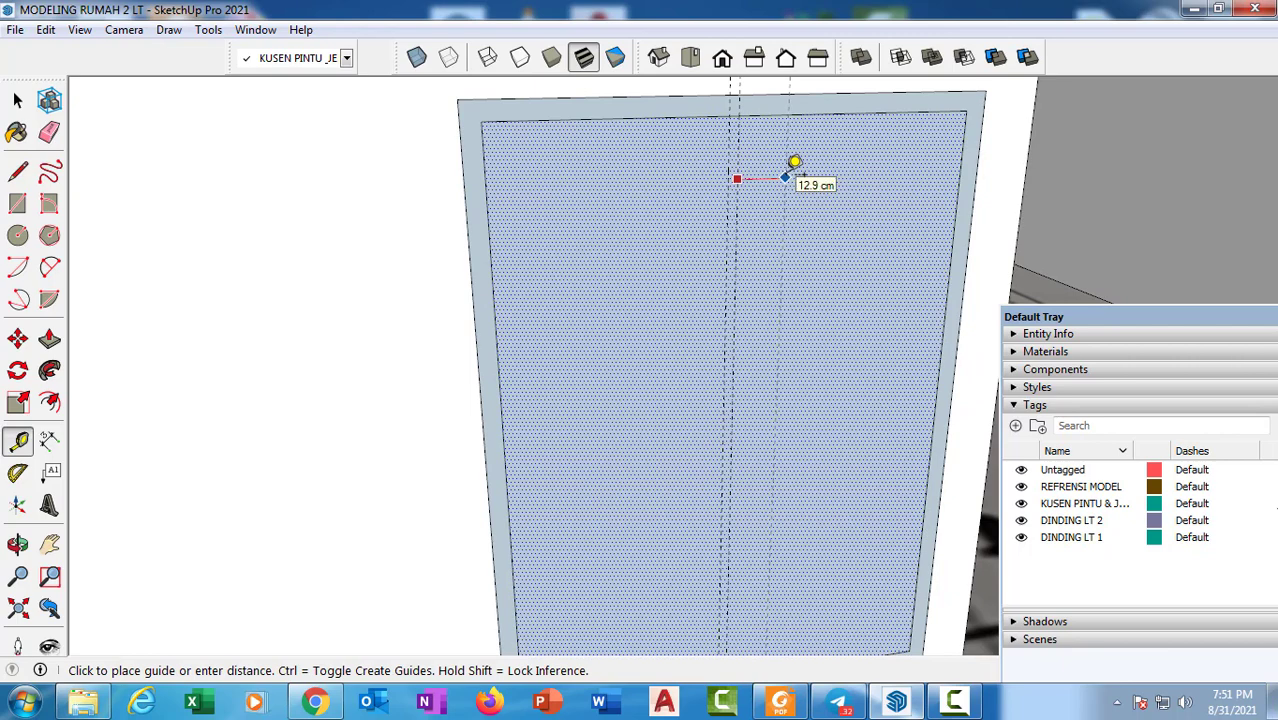
left_click(794, 162)
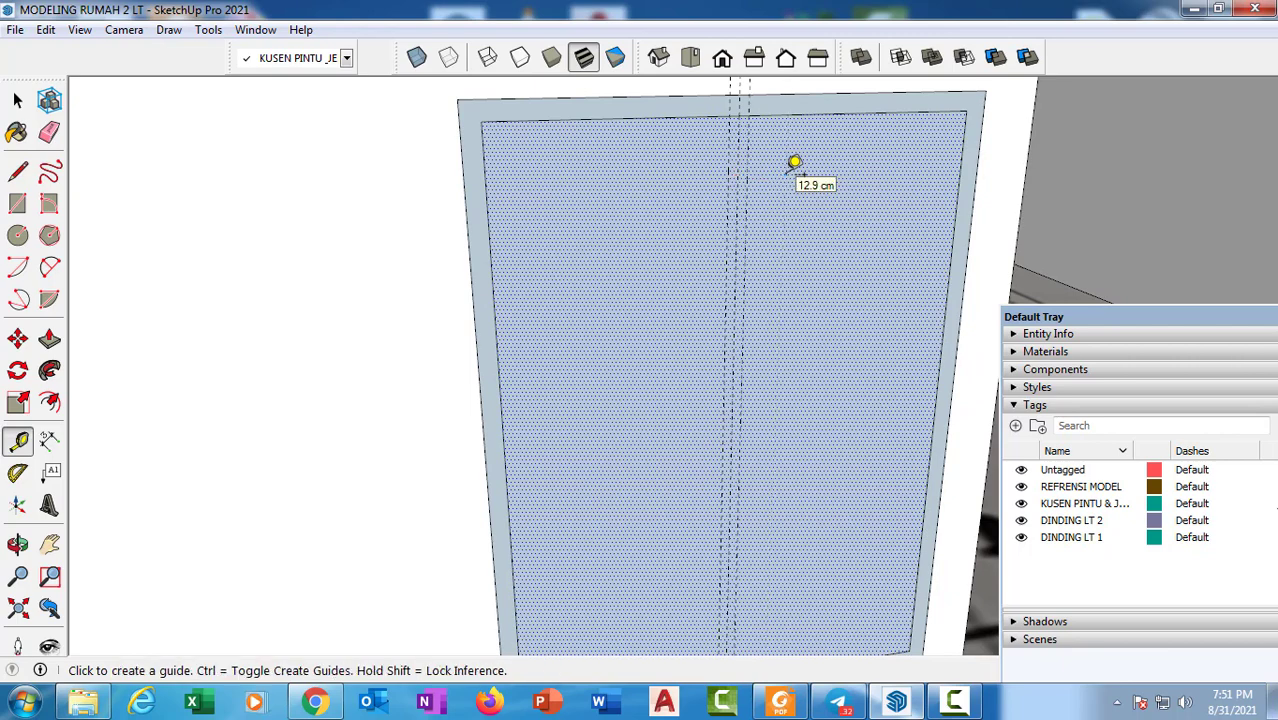
Draw a rectangle between the two outer vertical guides, over the full height of the inner window face, as the central mullion
scroll(796, 170, "down", 3)
middle_click_drag(796, 174, 716, 197)
scroll(723, 191, "up", 2)
key("r")
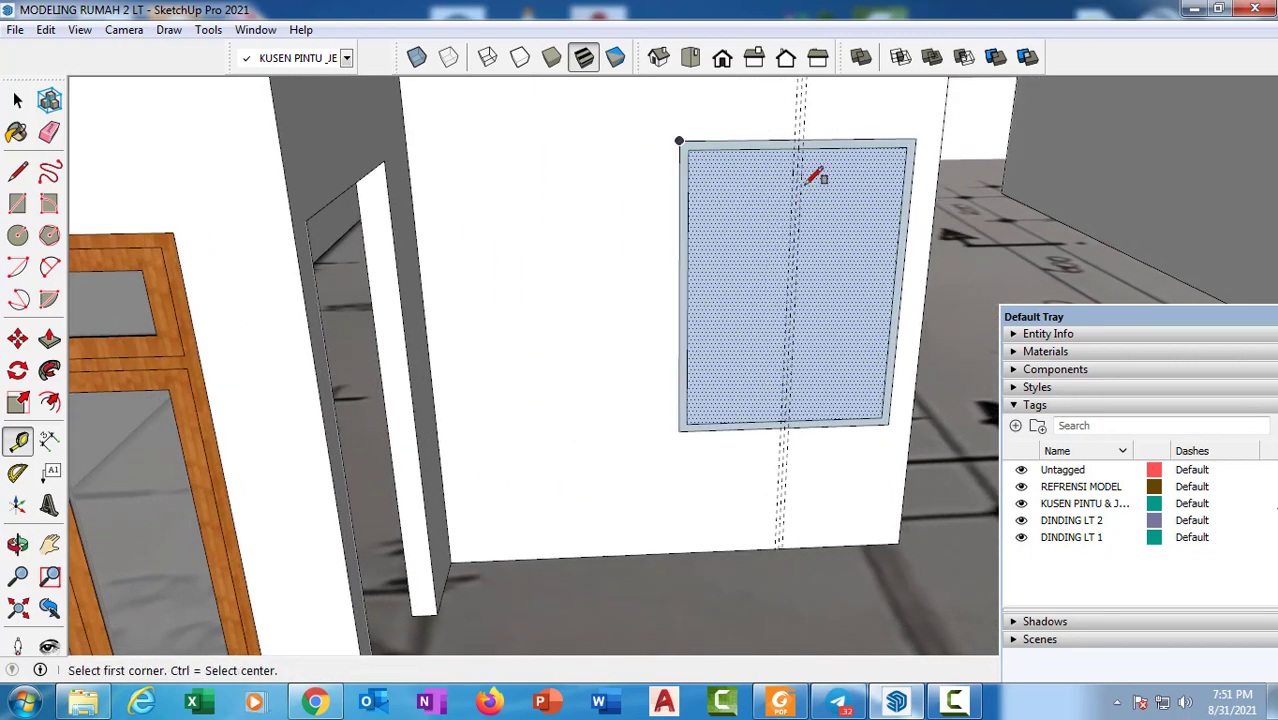
scroll(886, 125, "up", 2)
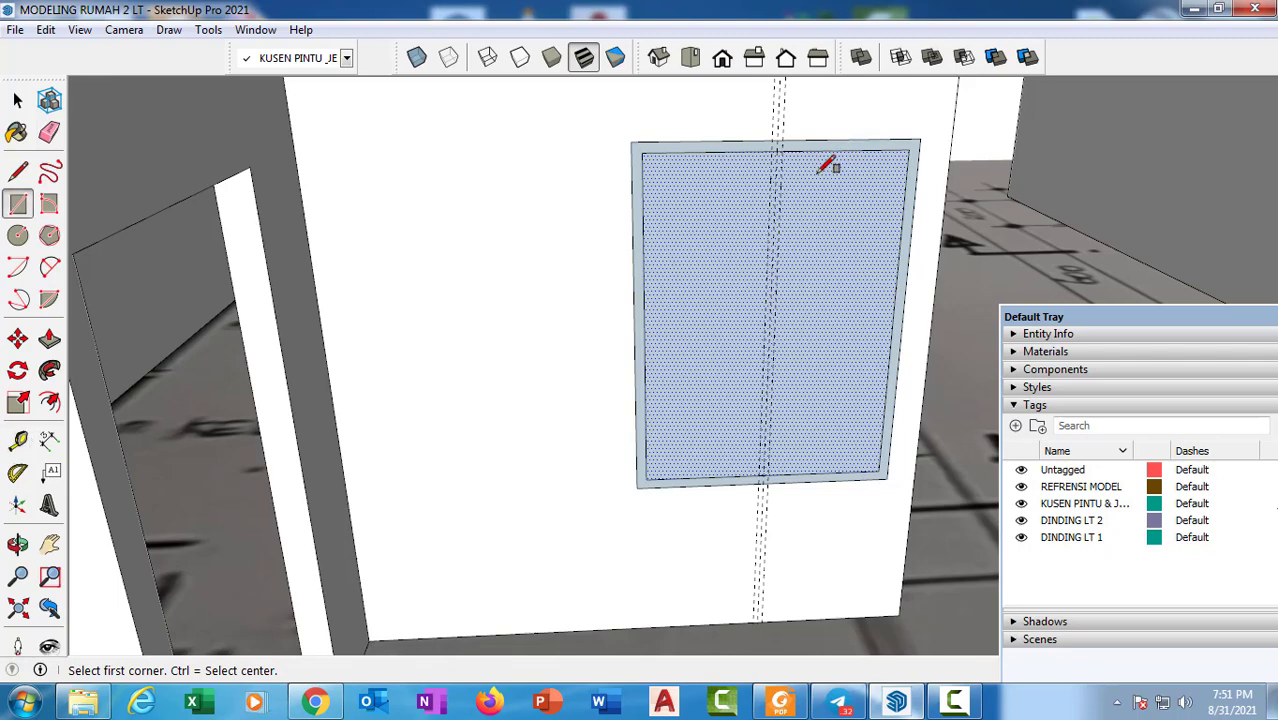
middle_click_drag(820, 172, 552, 213)
left_click(1259, 617)
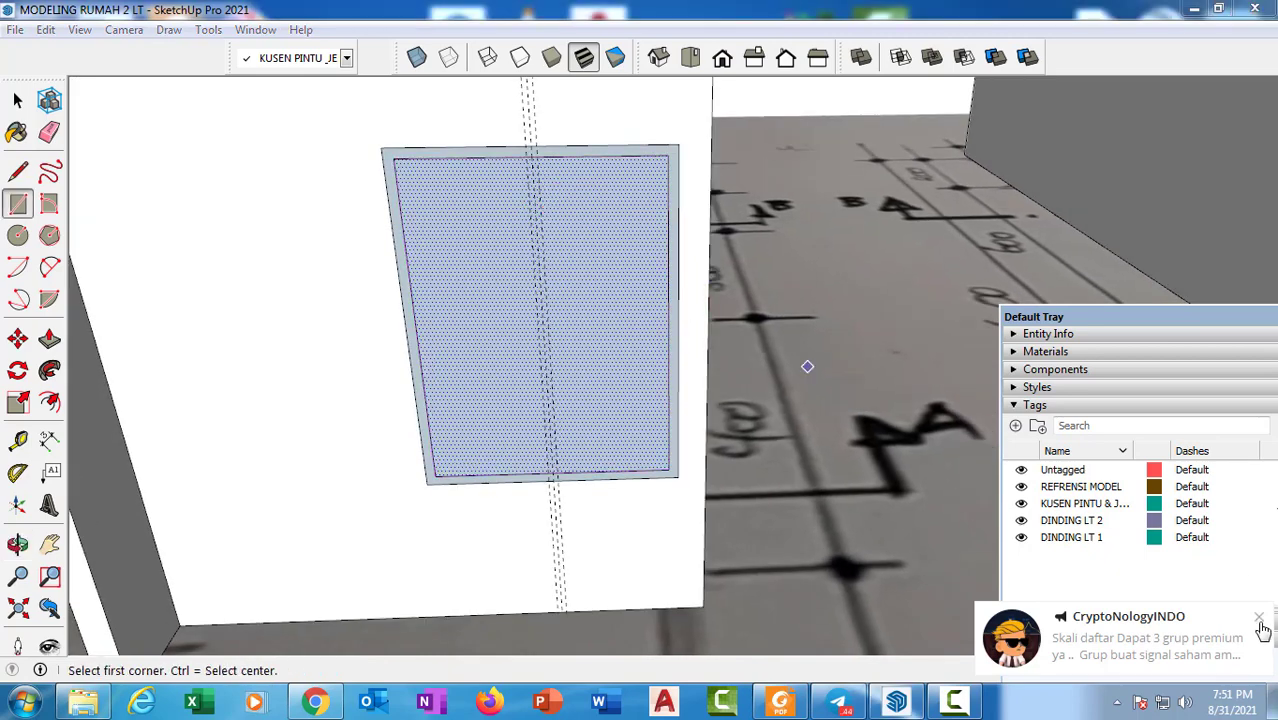
scroll(534, 185, "up", 5)
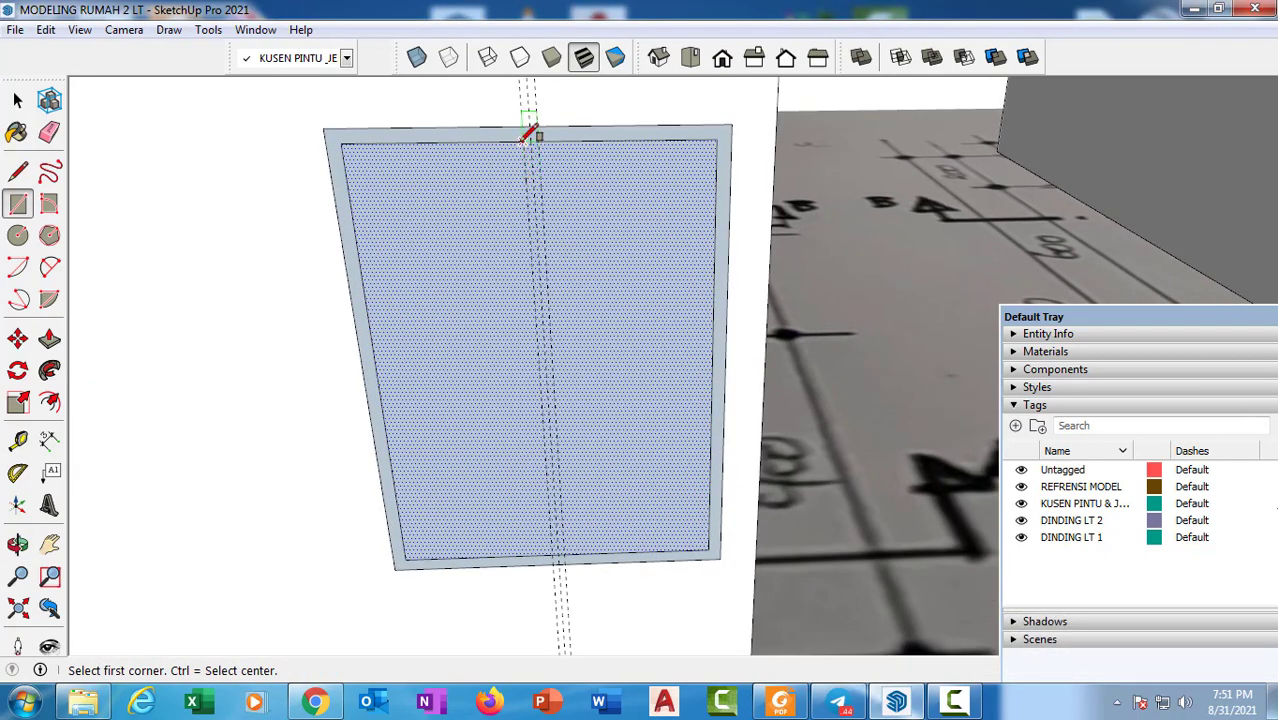
left_click(522, 140)
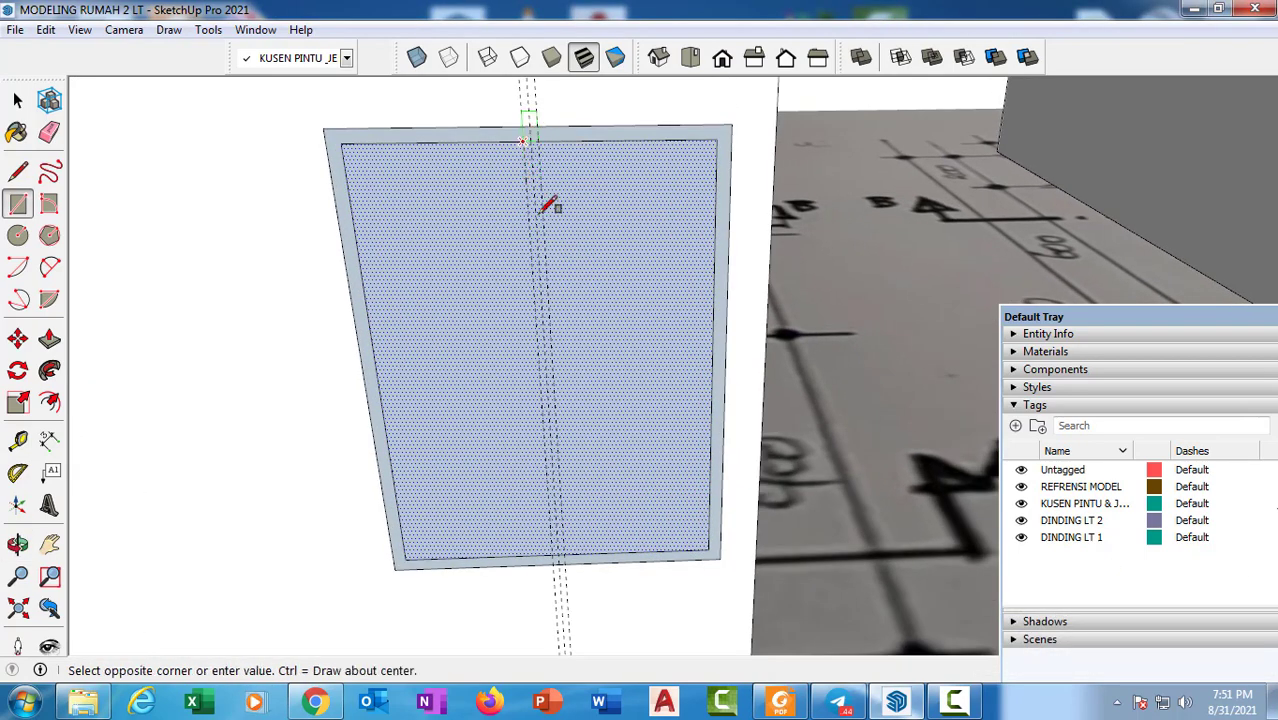
left_click(565, 550)
Place a horizontal guide 50 cm below the window's top edge, level with the transom of the wooden window on the adjacent wall
scroll(470, 440, "down", 3)
mouse_move(342, 448)
middle_mouse_down()
mouse_move(248, 408)
mouse_move(424, 376)
mouse_move(588, 325)
mouse_move(476, 331)
middle_mouse_up()
scroll(404, 358, "down", 2)
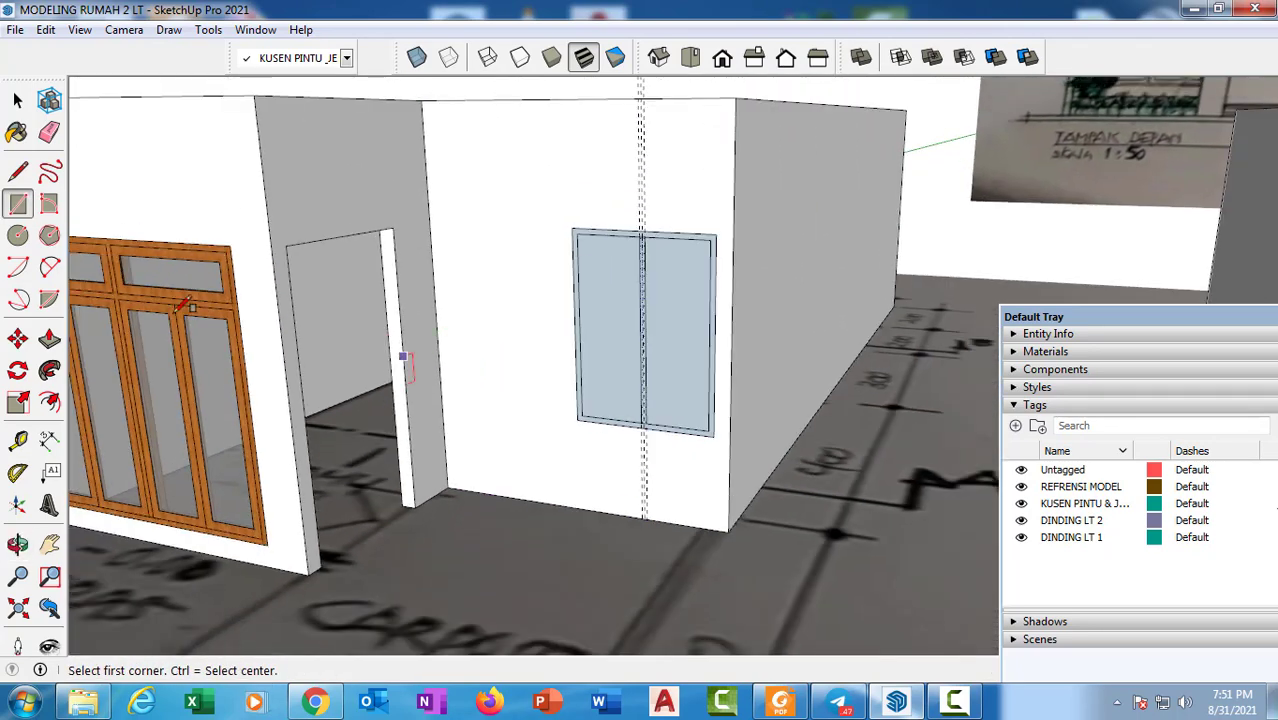
key("space")
key("t")
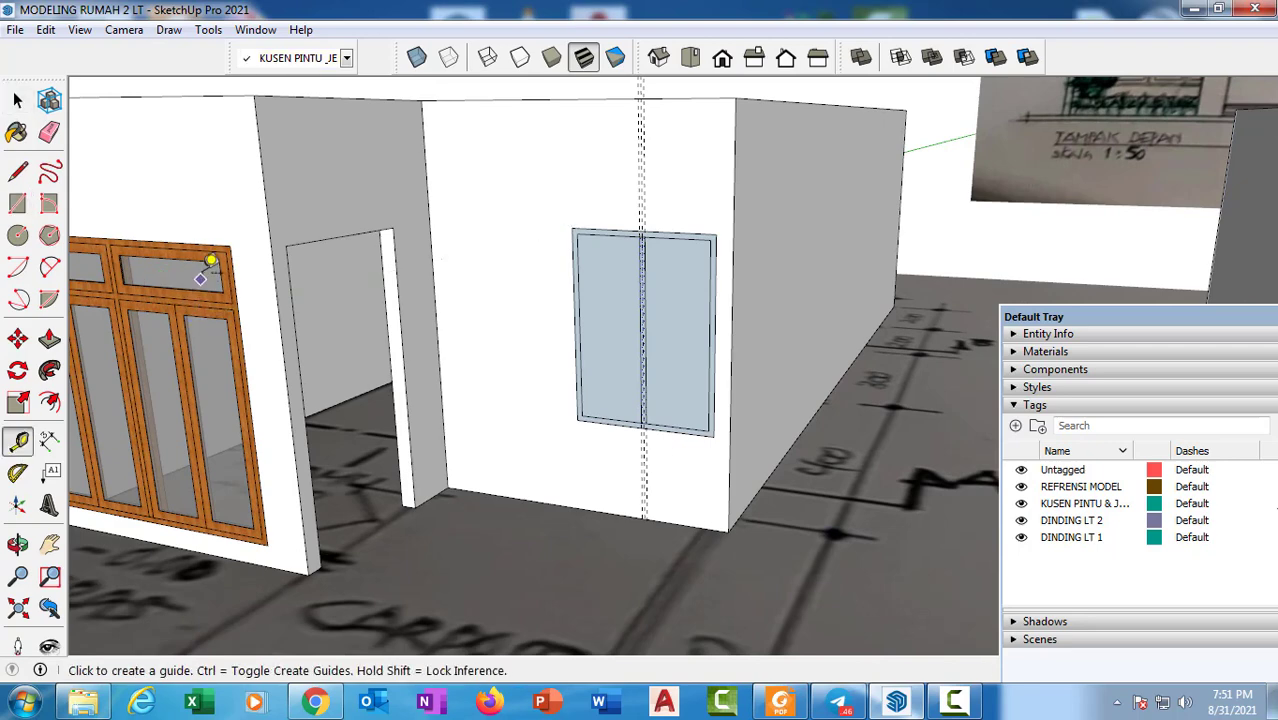
scroll(620, 236, "up", 5)
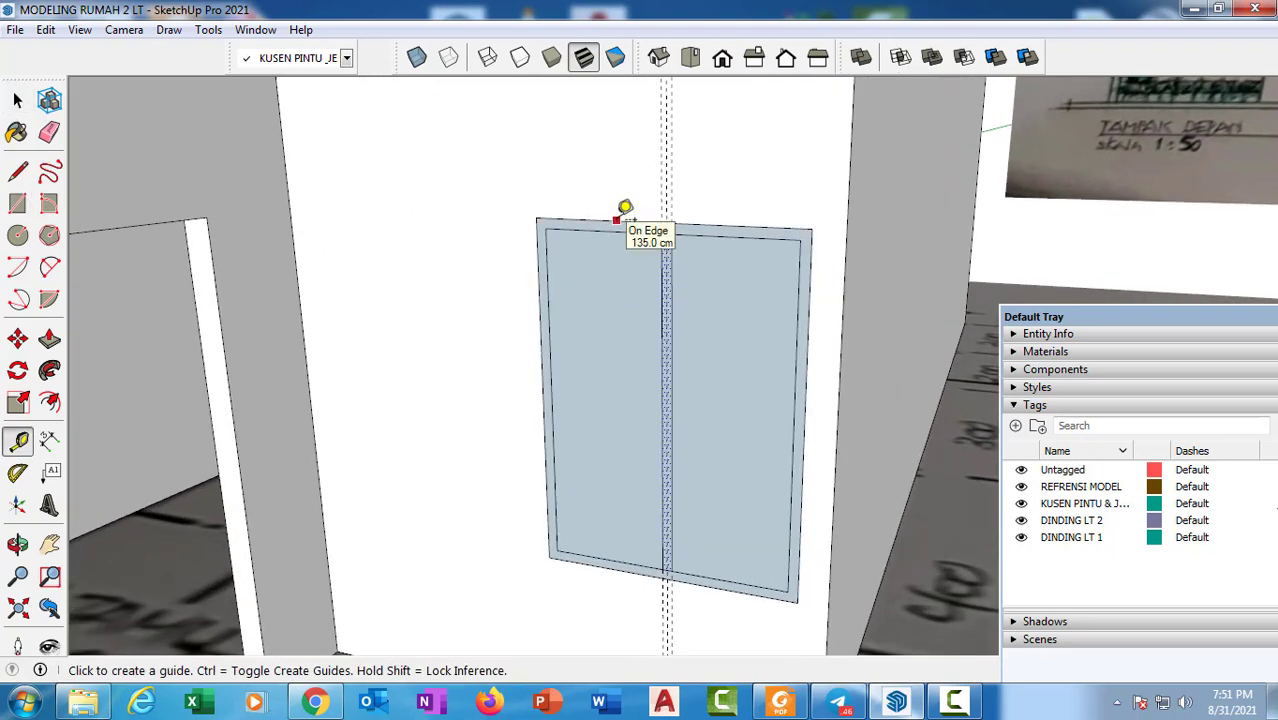
left_click(631, 222)
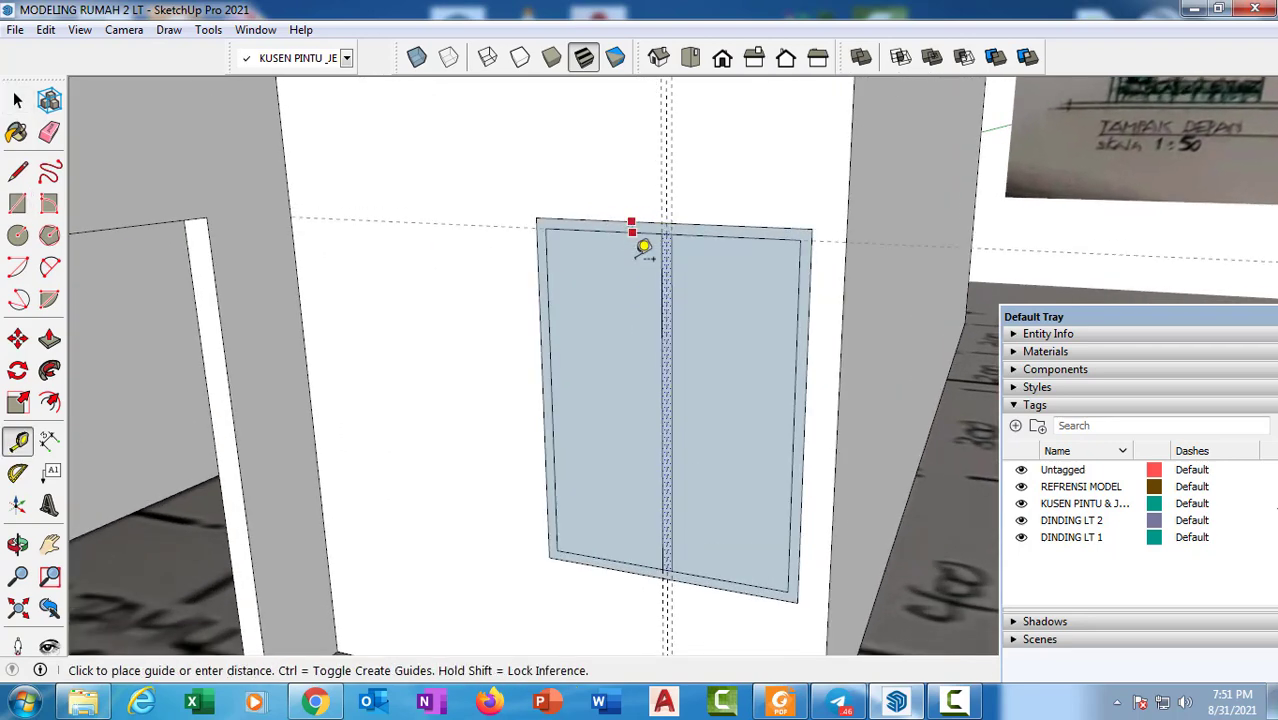
scroll(643, 291, "down", 4)
scroll(643, 291, "up", 2)
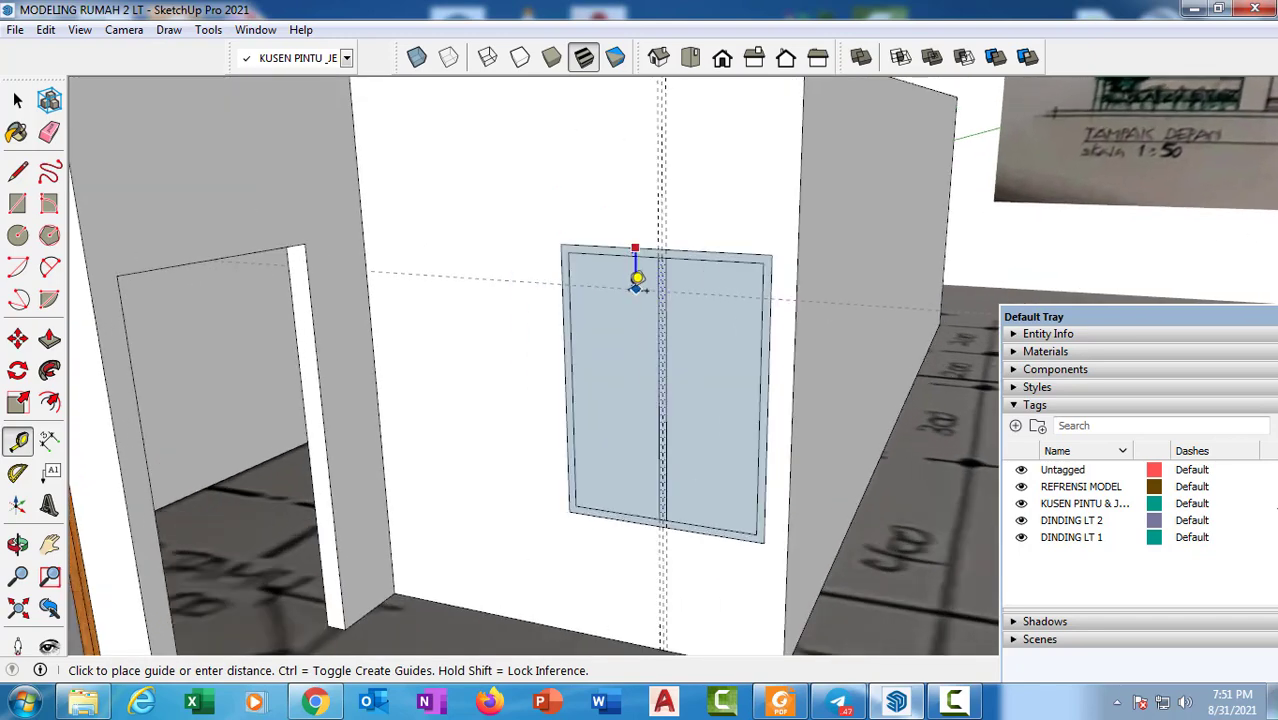
scroll(645, 289, "down", 1)
mouse_move(645, 289)
middle_mouse_down()
mouse_move(736, 271)
mouse_move(399, 320)
middle_mouse_up()
middle_click_drag(296, 306, 342, 285)
scroll(301, 308, "up", 4)
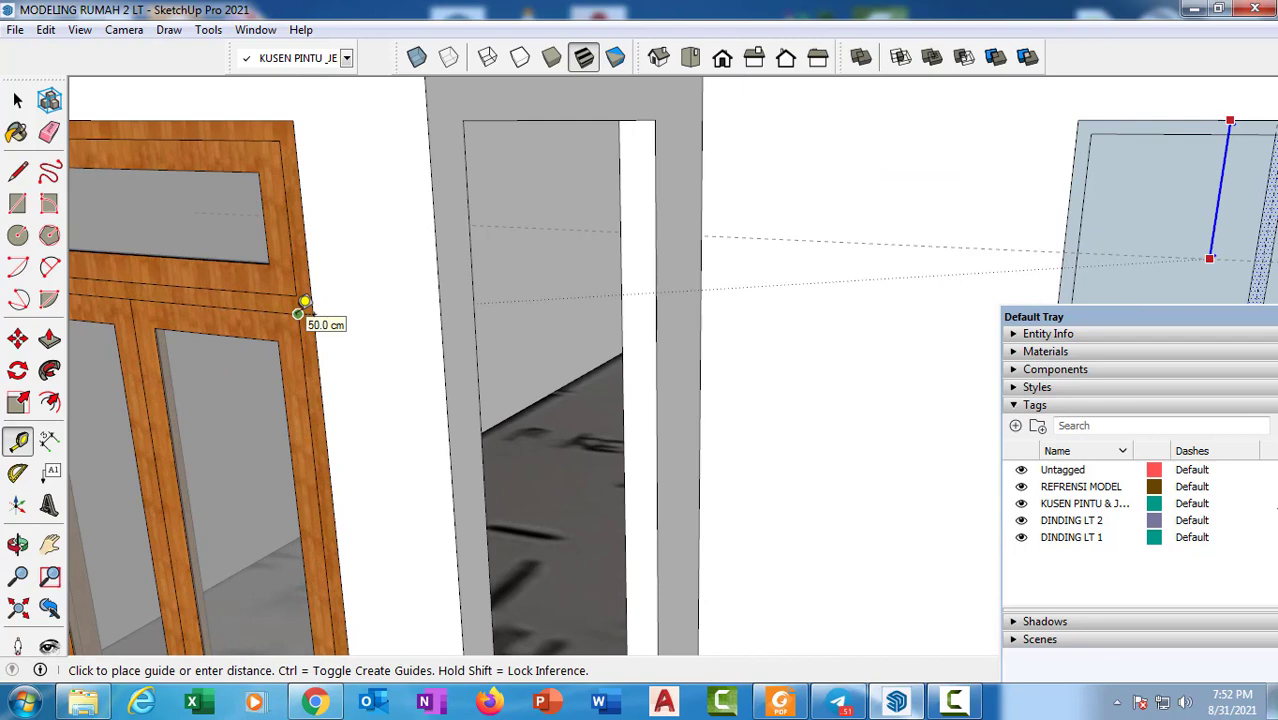
left_click(305, 303)
Place a second horizontal guide just above the first one to mark the transom's thickness
middle_click_drag(788, 250, 608, 257)
scroll(750, 265, "up", 4)
left_click(739, 277)
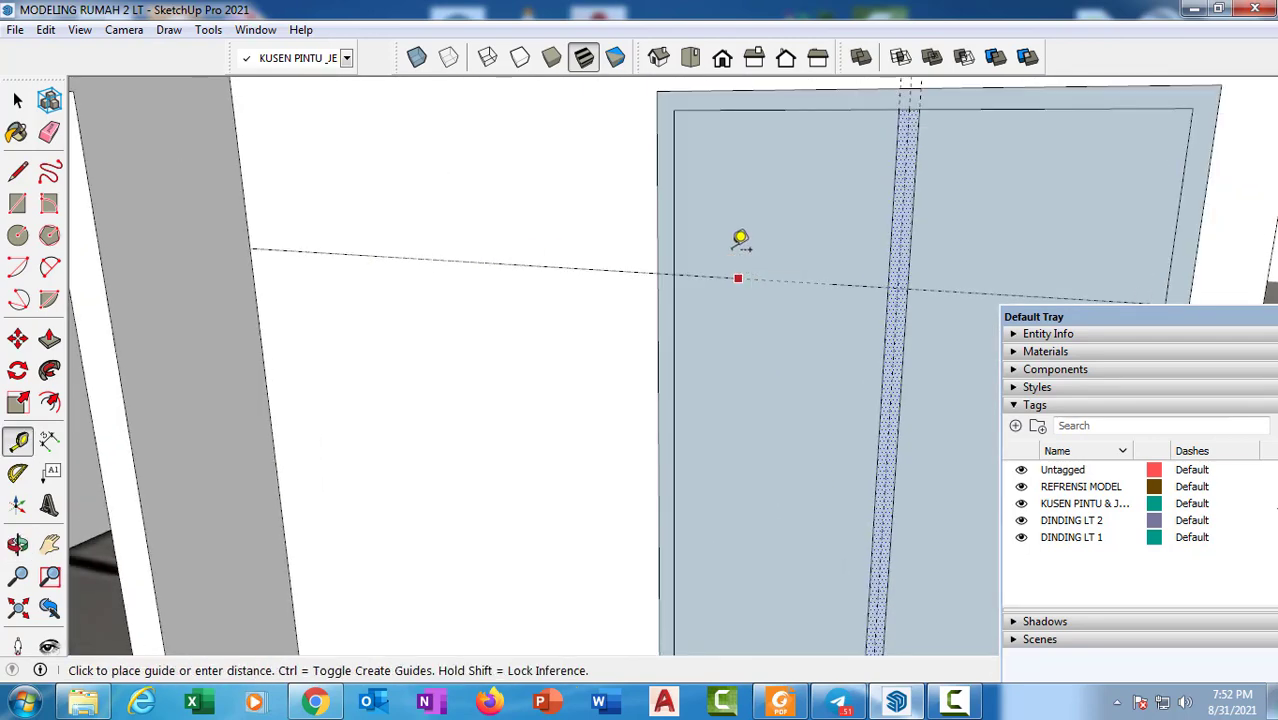
left_click(739, 250)
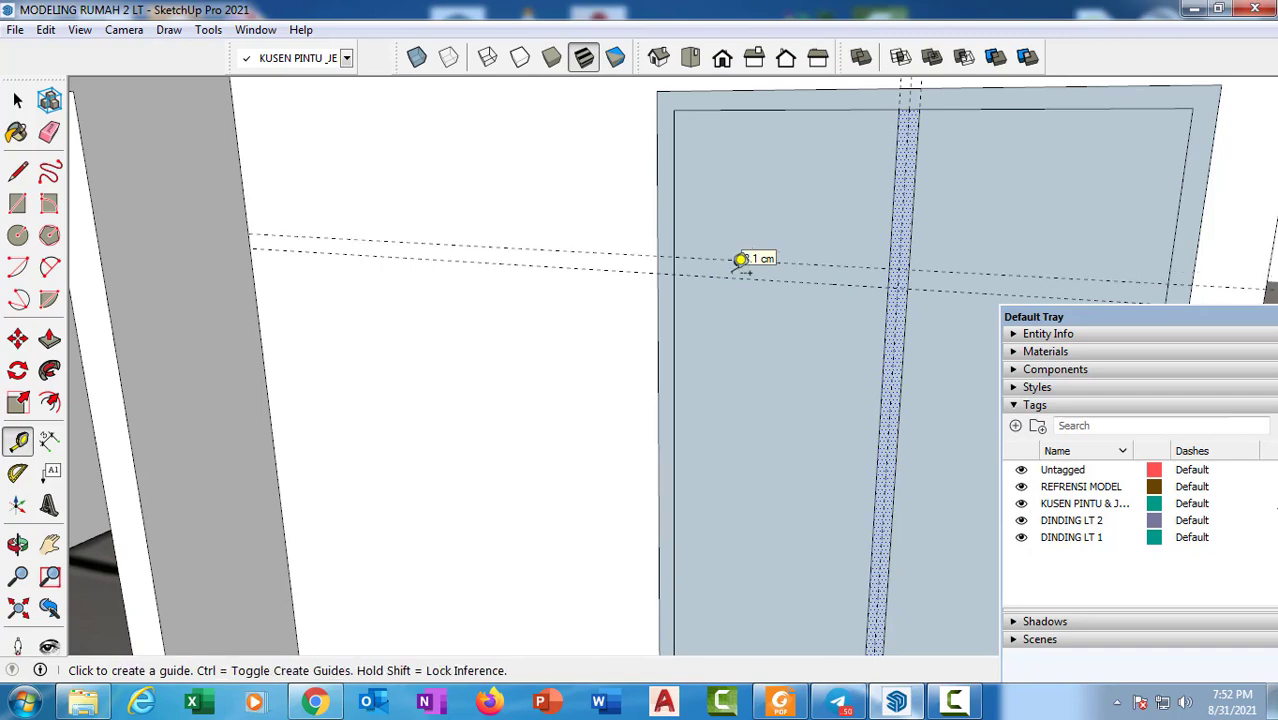
Draw a rectangle between the two horizontal guides, across the full width of the inner window face, as the transom
middle_click_drag(739, 257, 580, 296)
key("r")
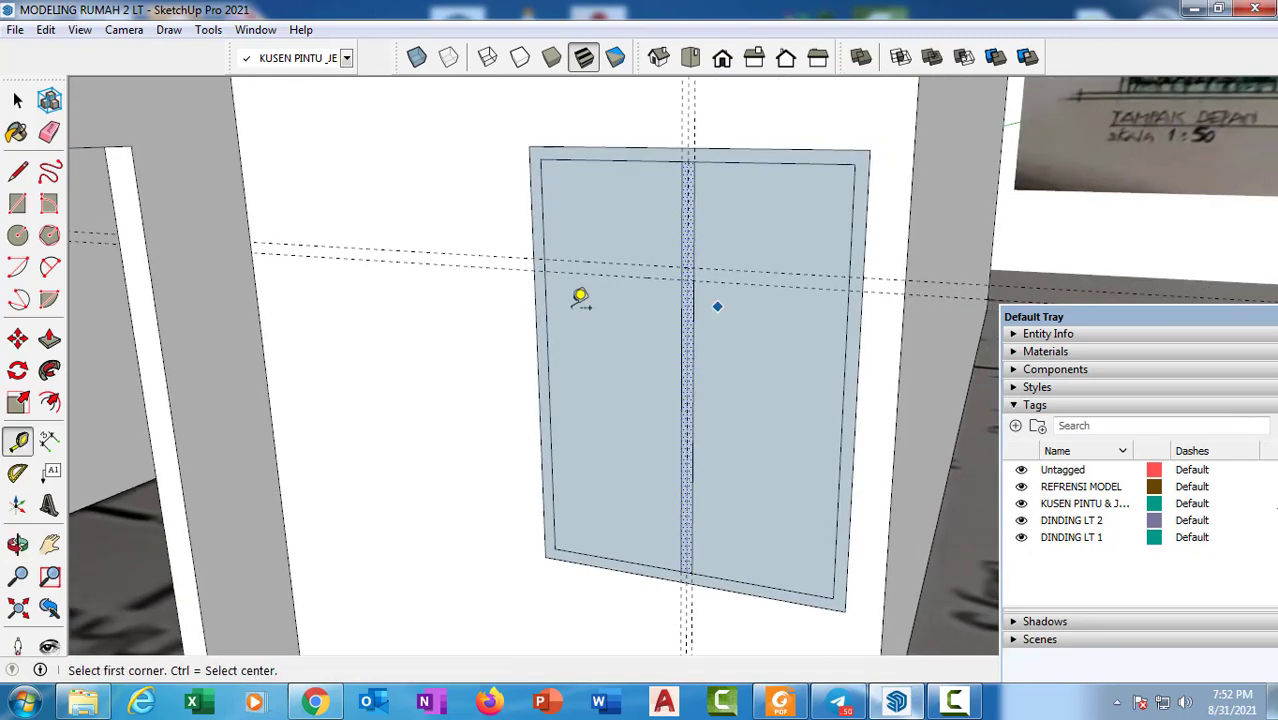
scroll(579, 288, "up", 3)
left_click(535, 243)
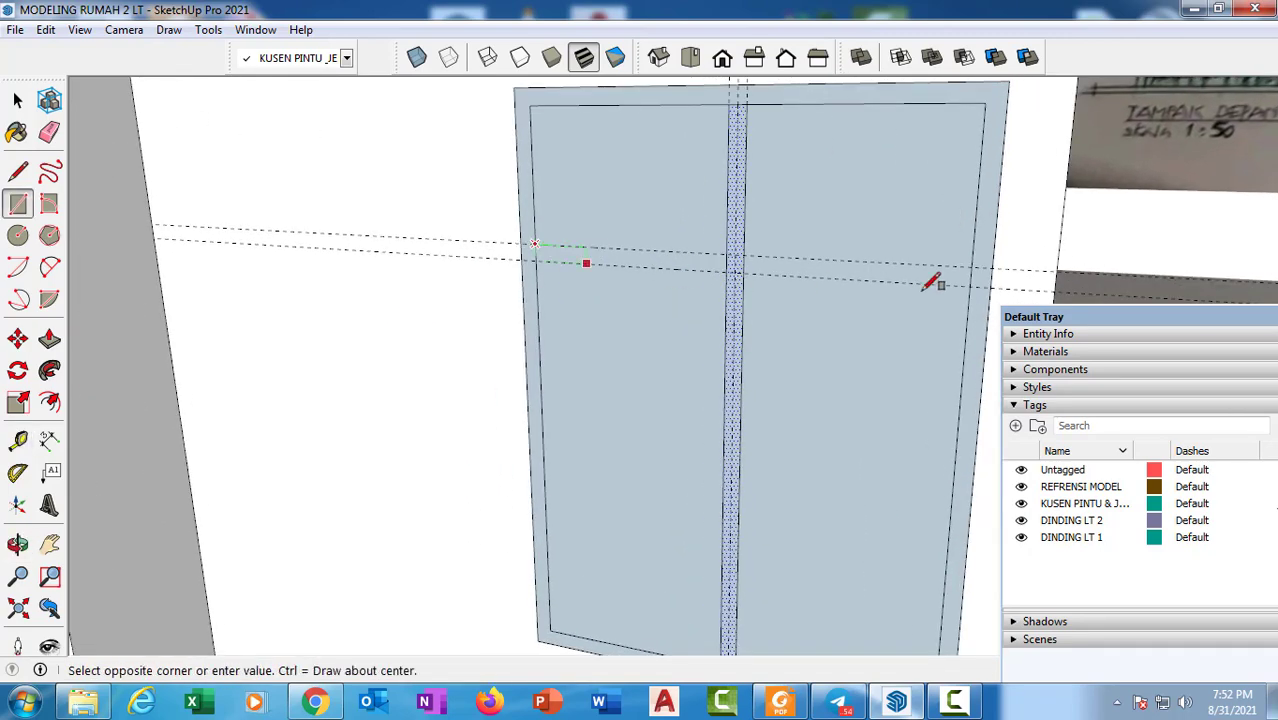
left_click(975, 283)
middle_click_drag(839, 322, 897, 291)
scroll(866, 268, "up", 4)
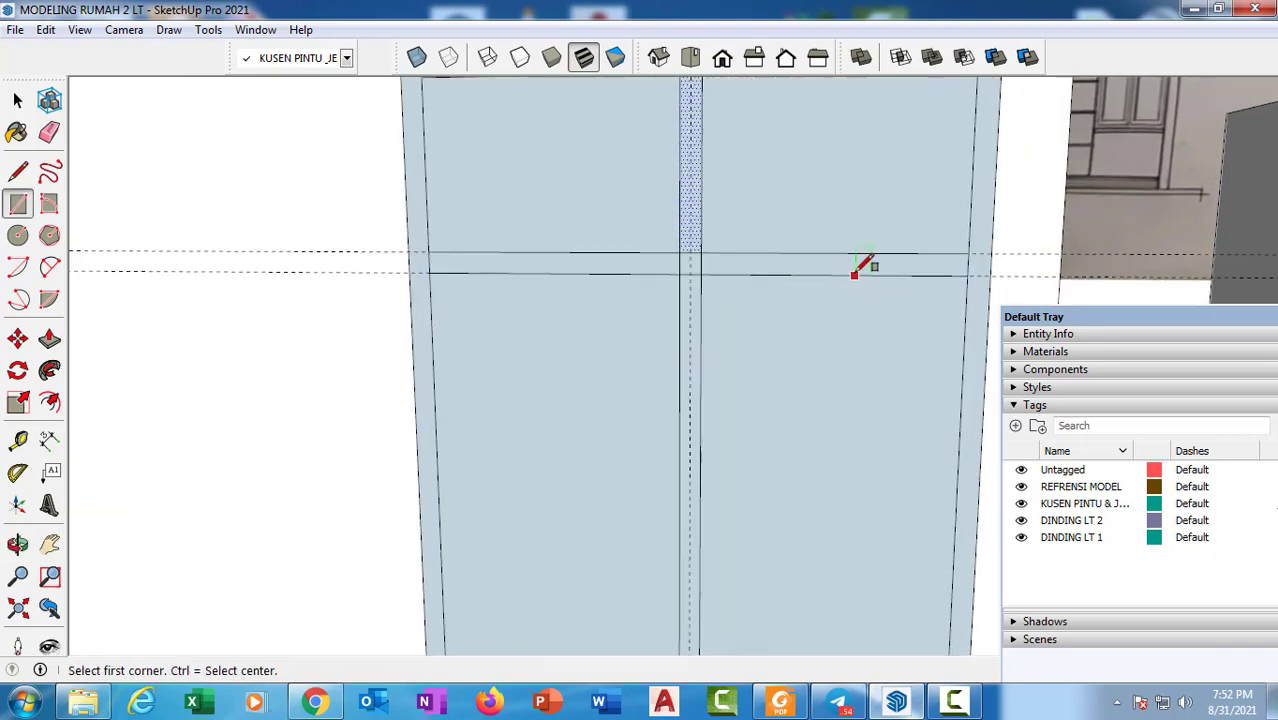
key("t")
left_click(846, 250)
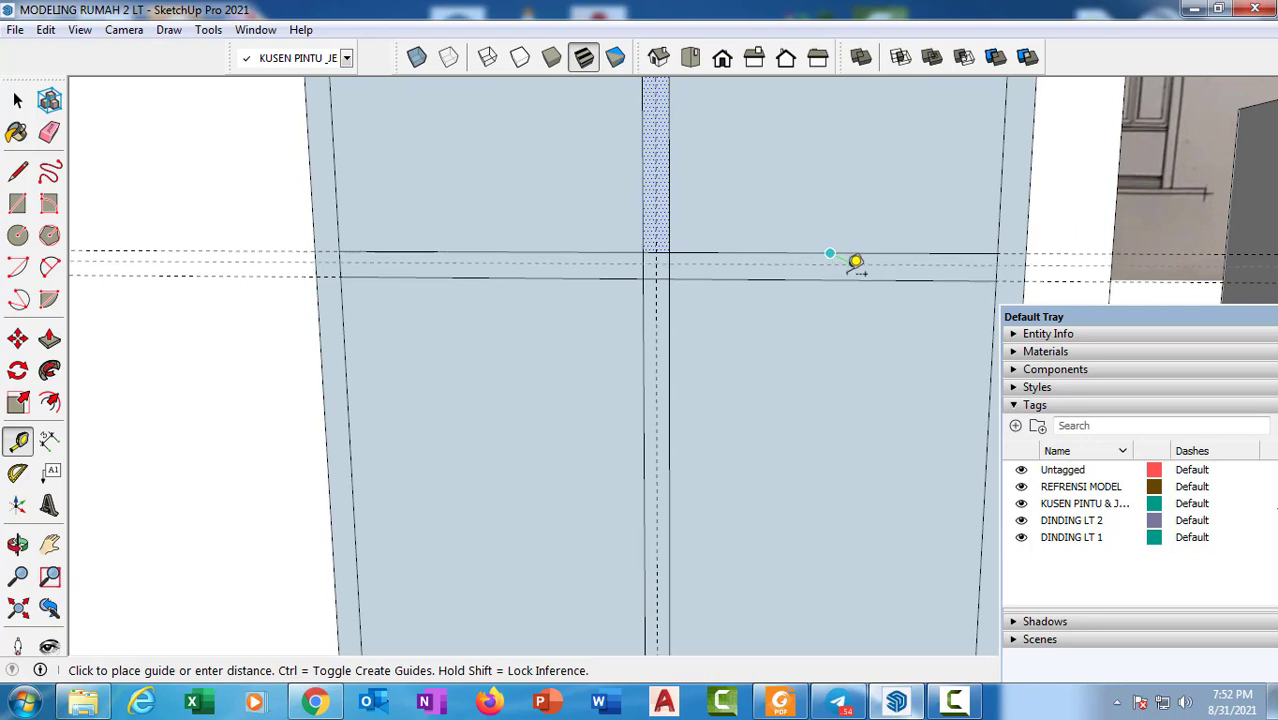
key("space")
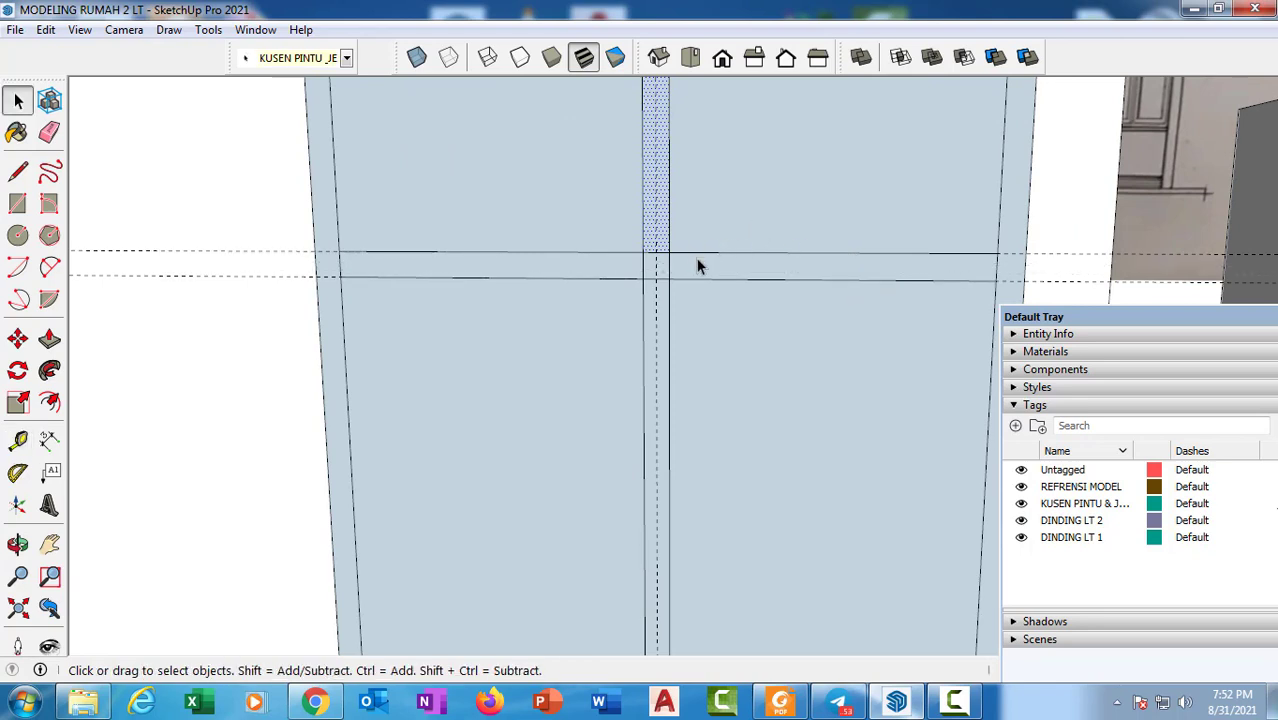
Measure the width of the window frame's side member
key("r")
key("t")
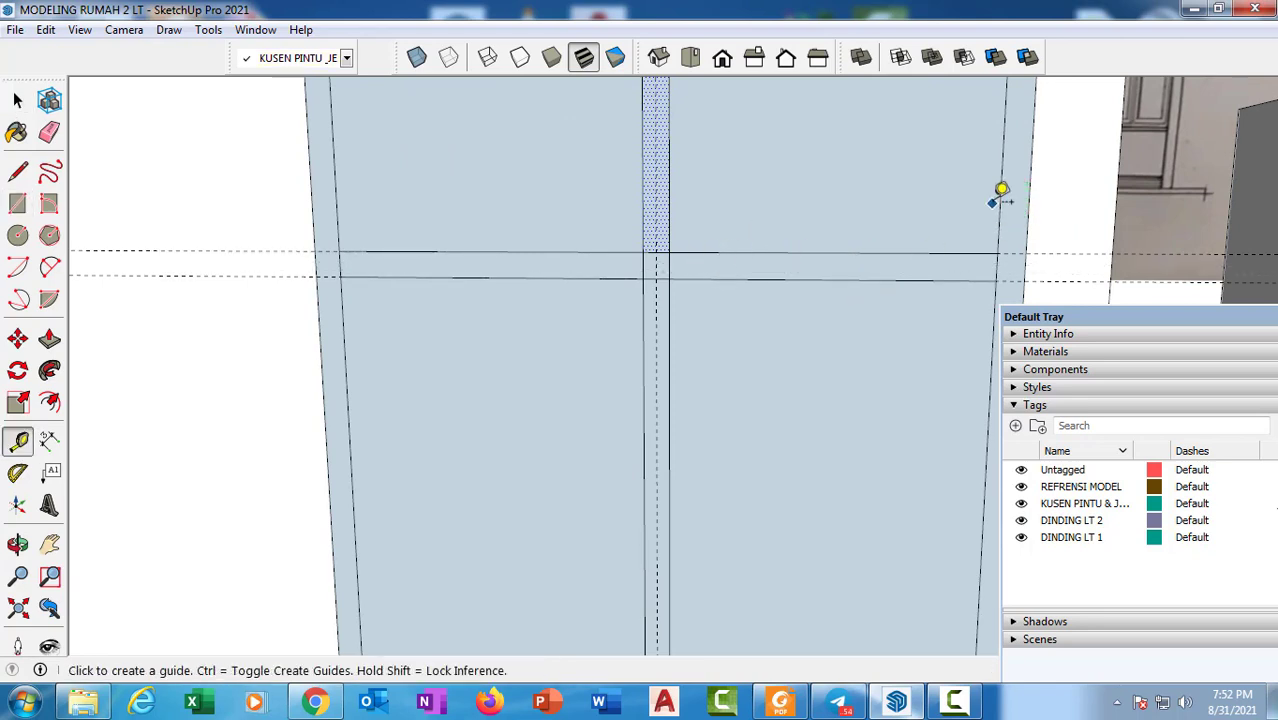
left_click(1000, 202)
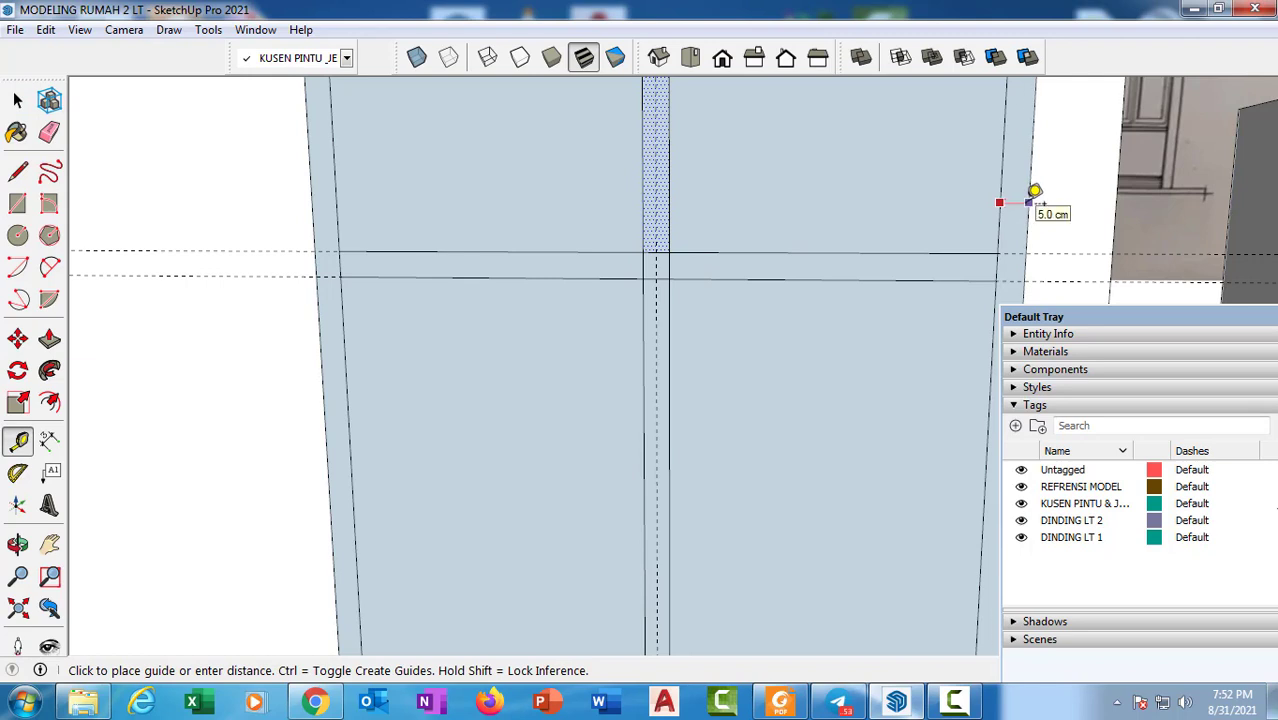
key("space")
Erase the guides and the overlapping edges inside the crossing of mullion and transom
scroll(997, 272, "down", 1)
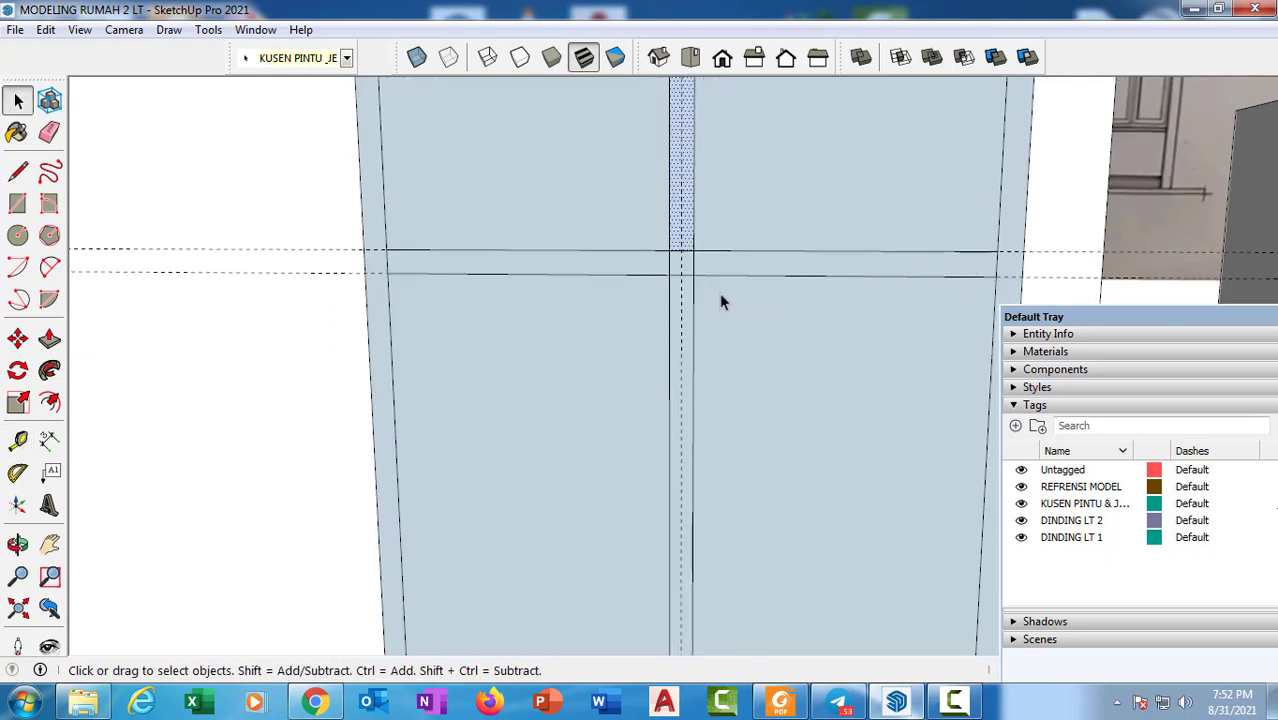
key("e")
scroll(690, 290, "up", 5)
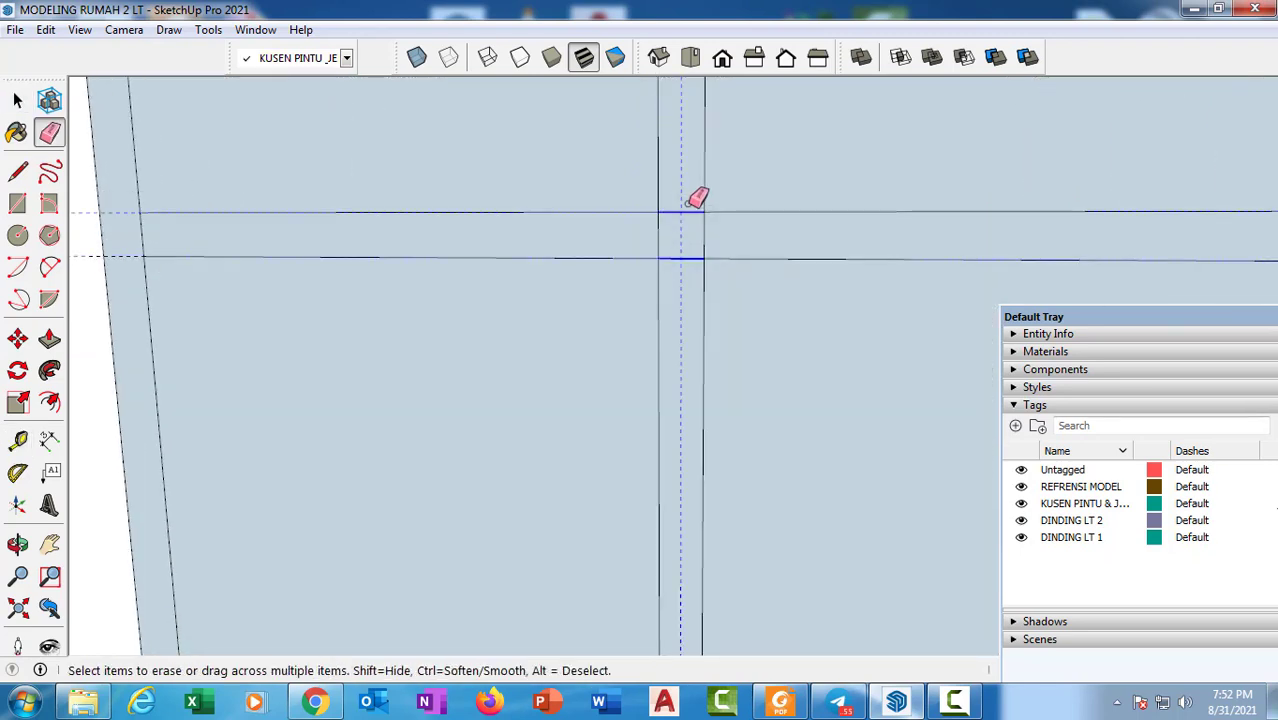
scroll(735, 226, "down", 5)
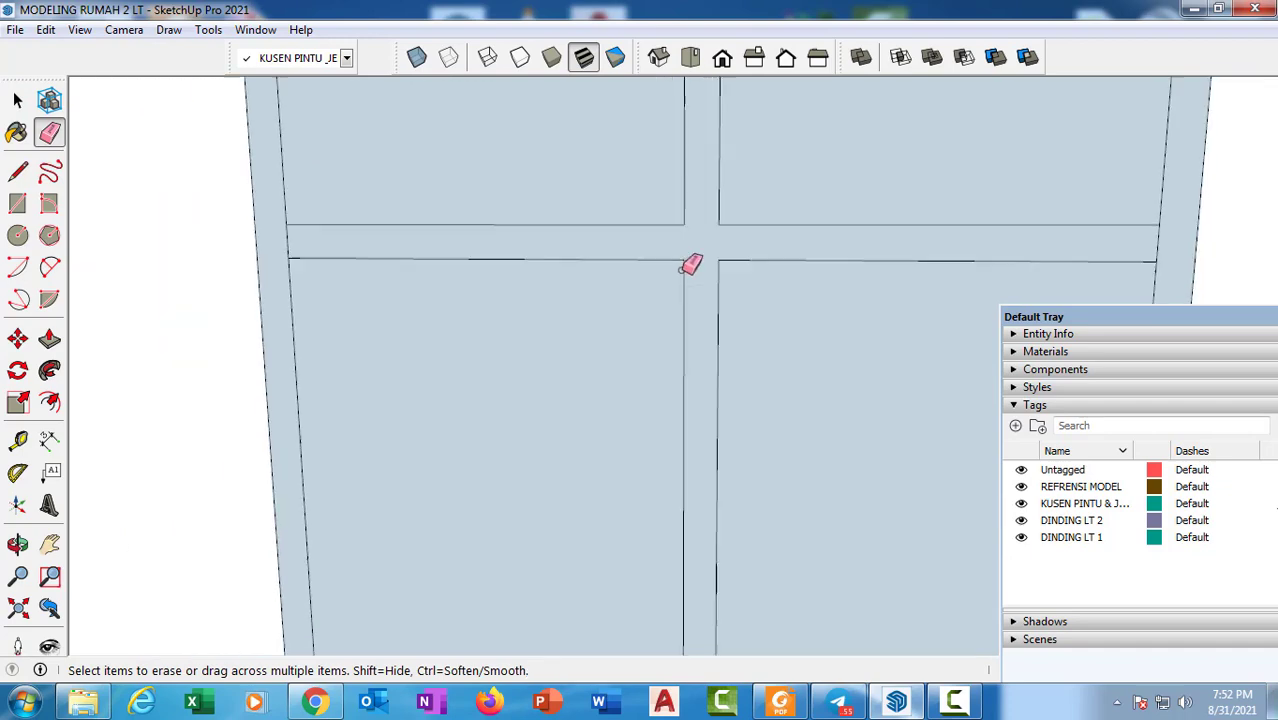
Erase the short edges where the mullion and transom meet the outer frame, merging them into one continuous frame face
scroll(613, 205, "down", 3)
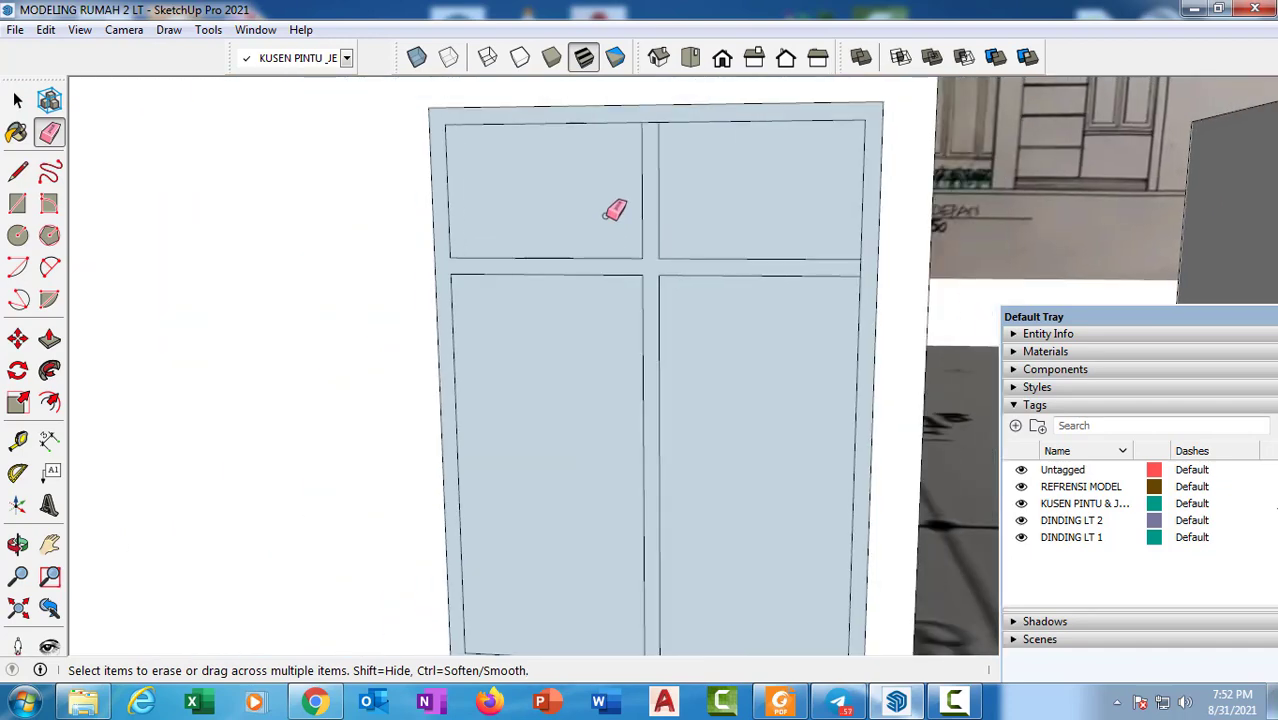
scroll(656, 122, "up", 3)
scroll(633, 194, "down", 2)
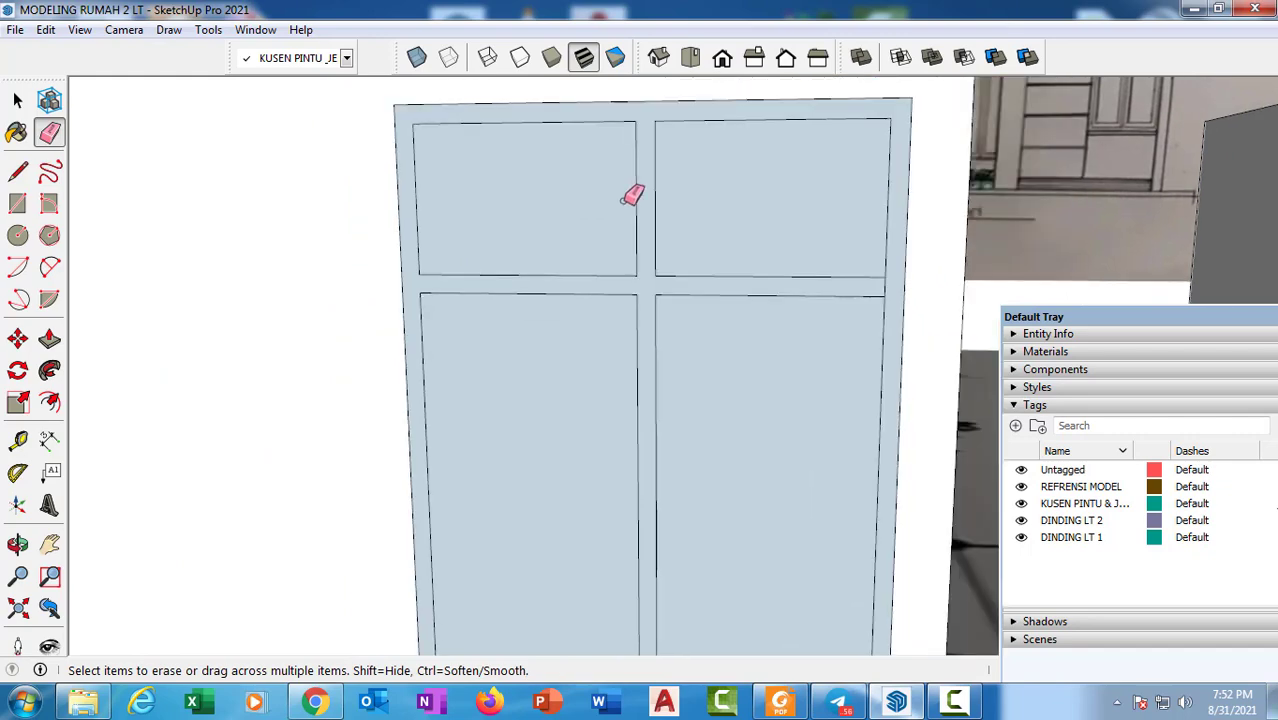
scroll(924, 308, "up", 4)
scroll(625, 386, "down", 3)
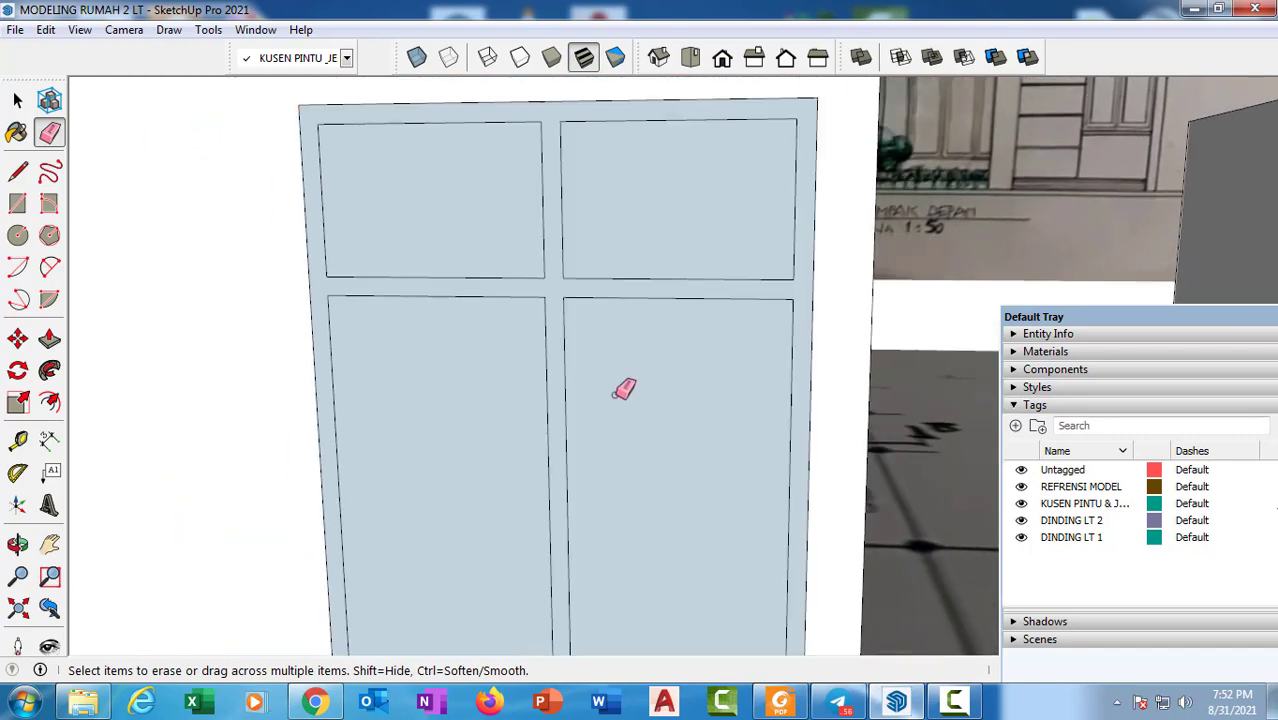
scroll(719, 286, "up", 2)
scroll(679, 516, "up", 4)
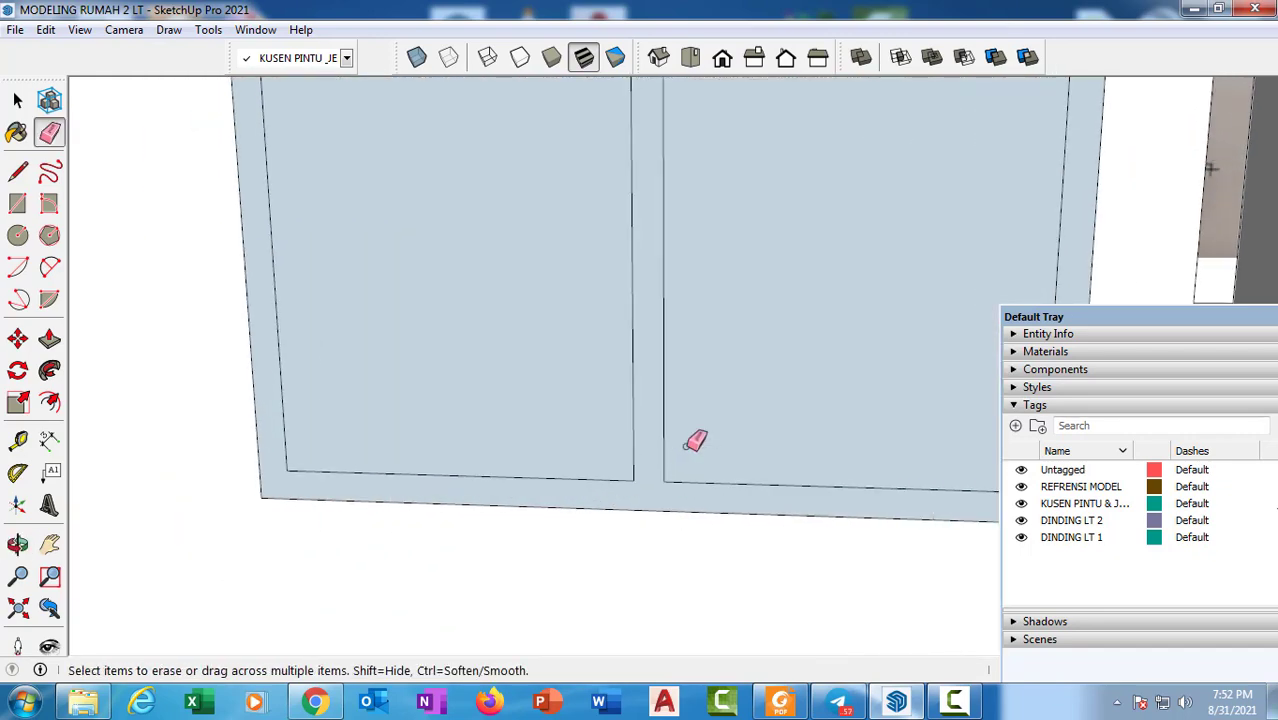
scroll(695, 441, "down", 3)
Delete the four pane faces of the window so only the frame face is left
middle_click_drag(708, 382, 660, 441)
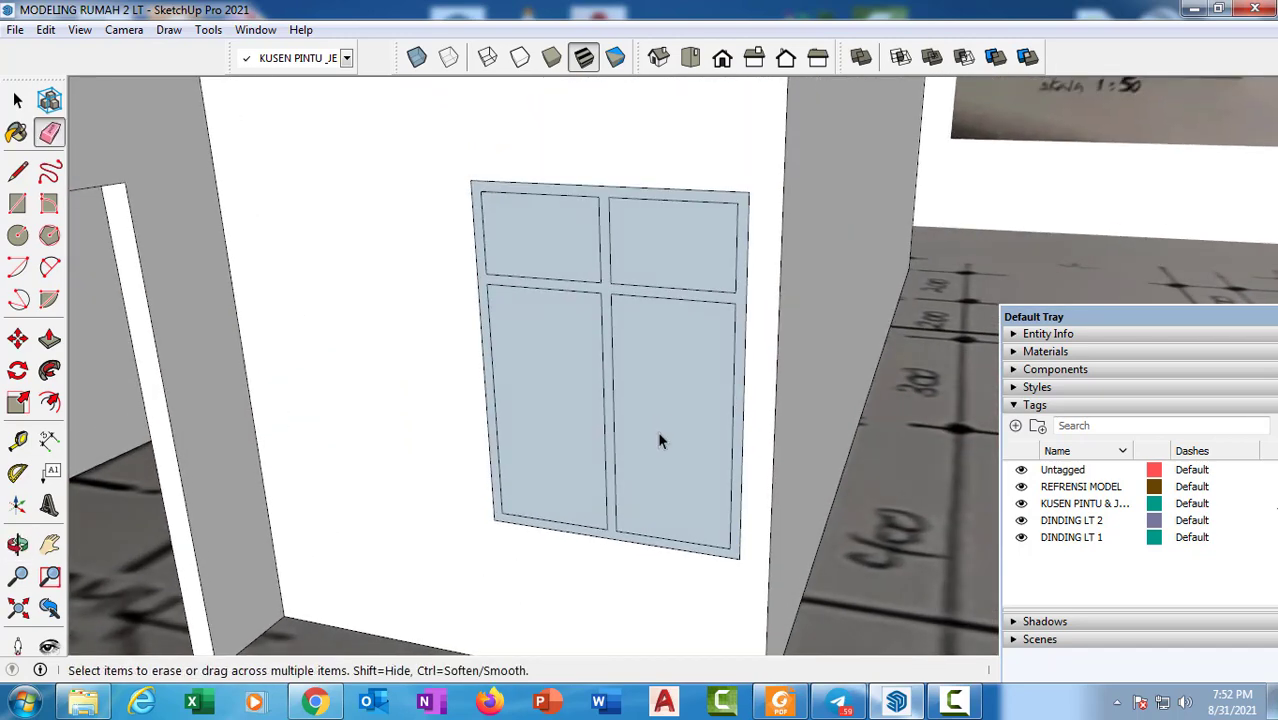
key("space")
left_click(676, 418)
key("Delete")
left_click(671, 235)
key("Delete")
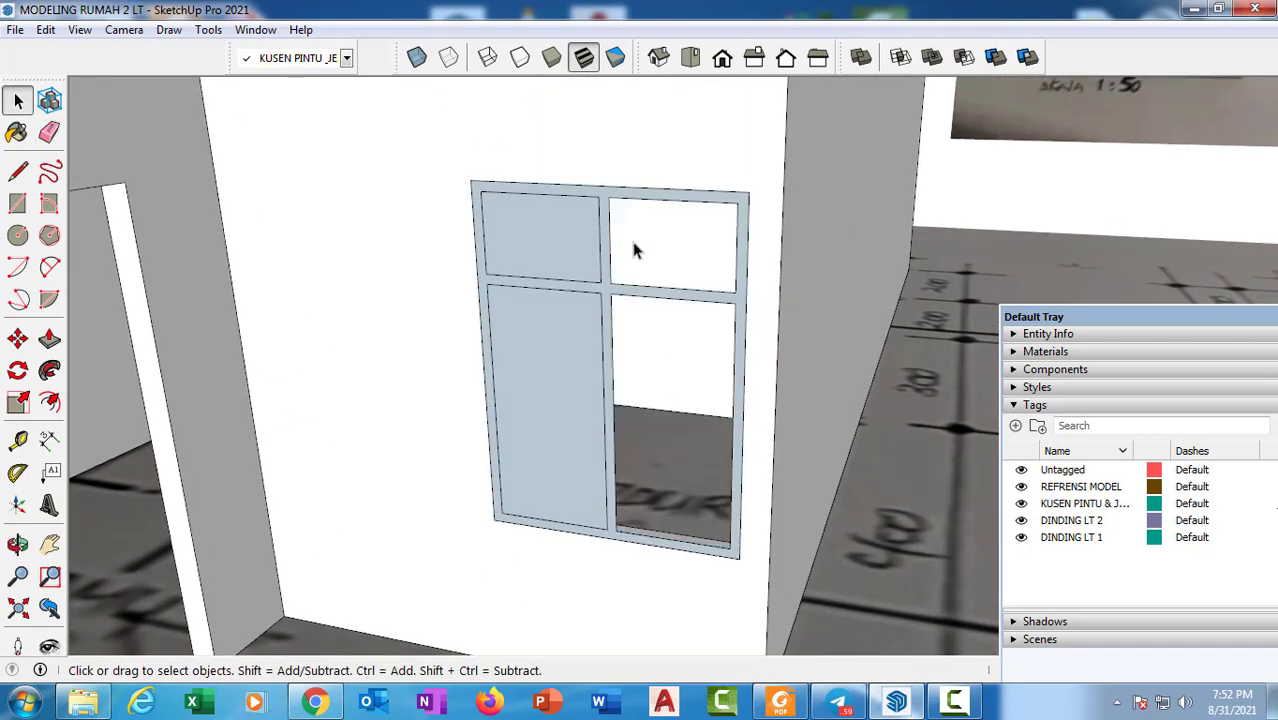
left_click(541, 245)
key("Delete")
left_click(551, 386)
key("Delete")
Extrude the divided window frame face with Push/Pull to give the frame its depth in the wall opening
middle_click_drag(551, 386, 600, 410)
key("space")
scroll(605, 405, "up", 4)
key("p")
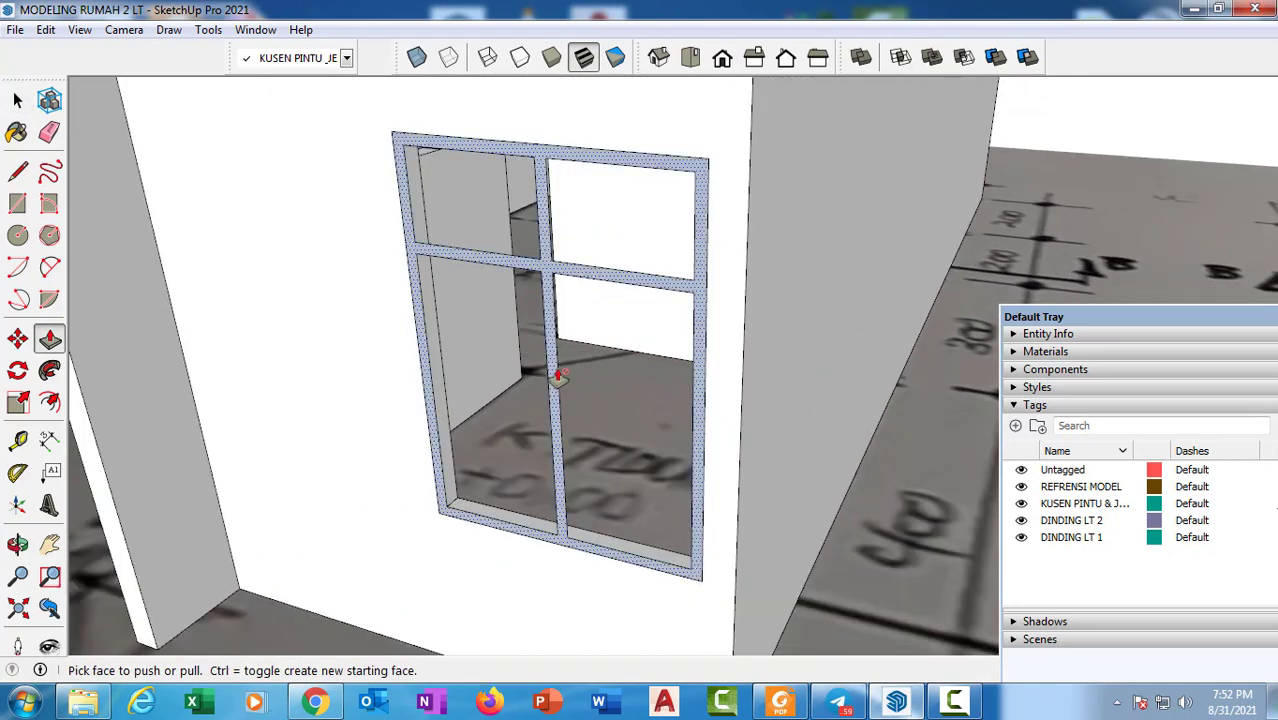
left_click(558, 377)
scroll(628, 400, "down", 2)
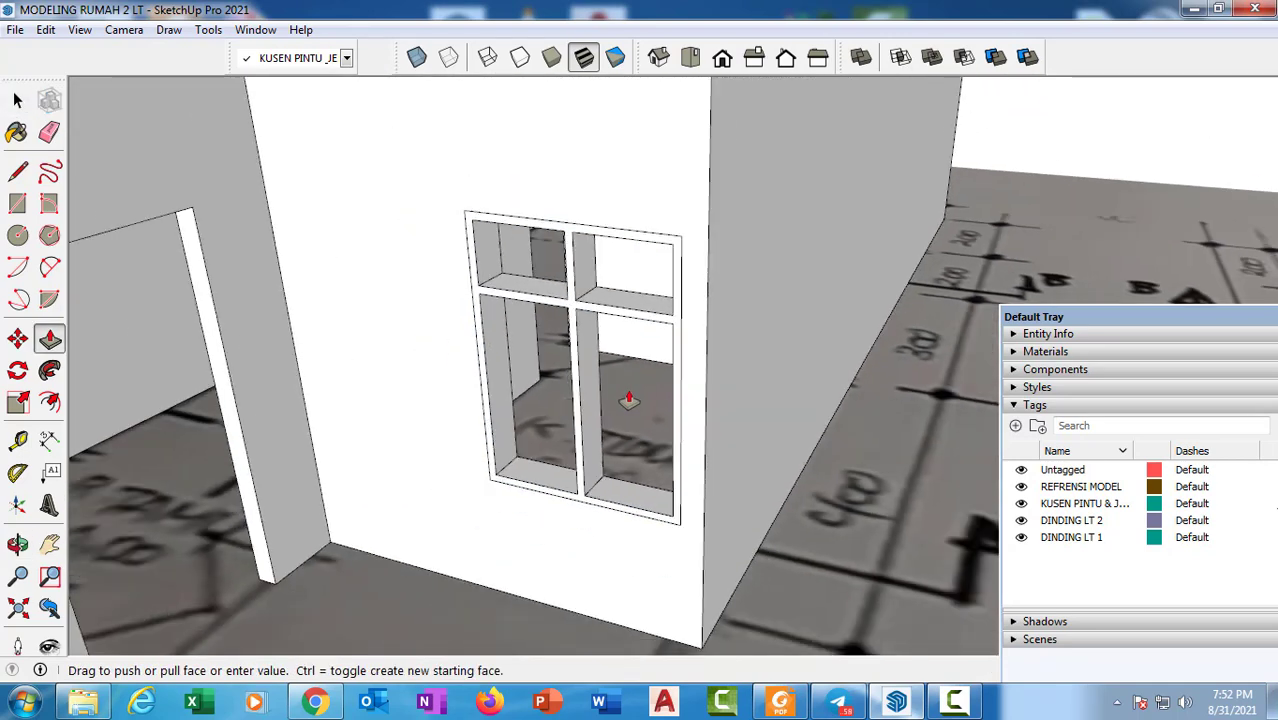
scroll(628, 398, "down", 3)
middle_click_drag(625, 390, 613, 403)
scroll(580, 179, "up", 2)
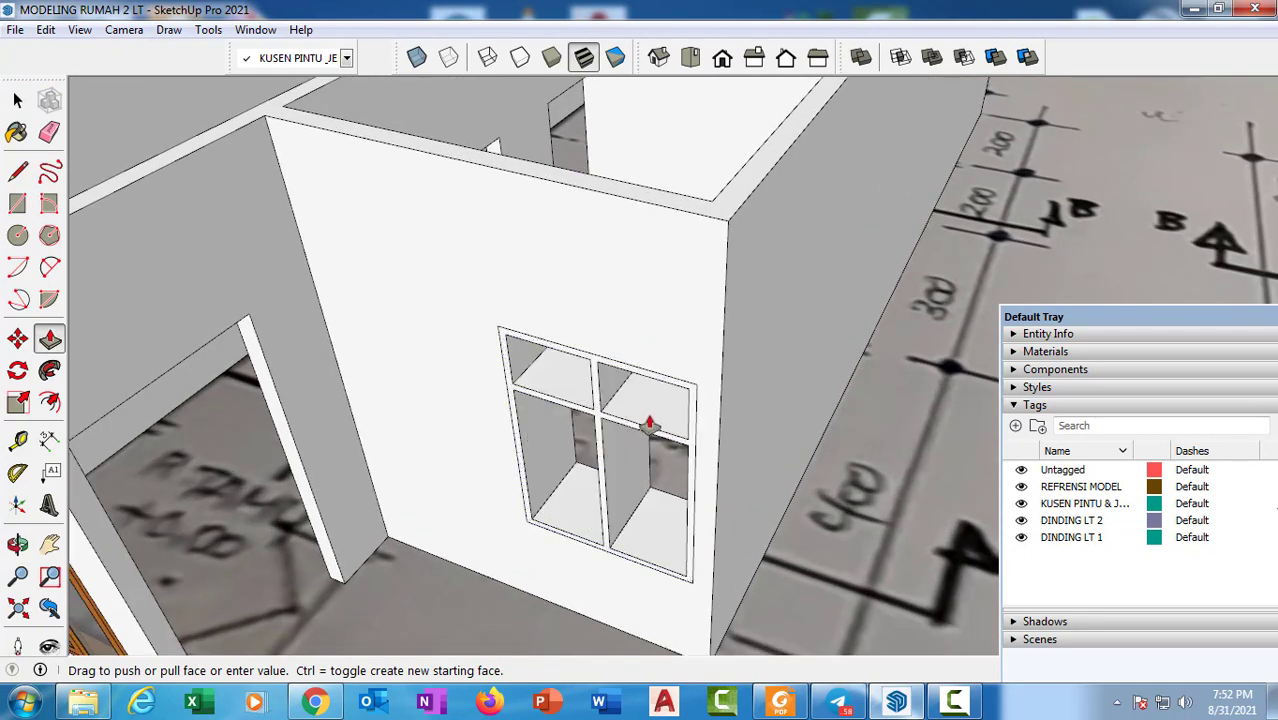
scroll(648, 422, "up", 2)
mouse_move(648, 422)
middle_mouse_down()
mouse_move(702, 297)
mouse_move(686, 371)
mouse_move(710, 362)
mouse_move(642, 414)
middle_mouse_up()
left_click(685, 373)
Make the whole extruded window frame a component, keeping the default definition settings
key("space")
left_click(625, 410)
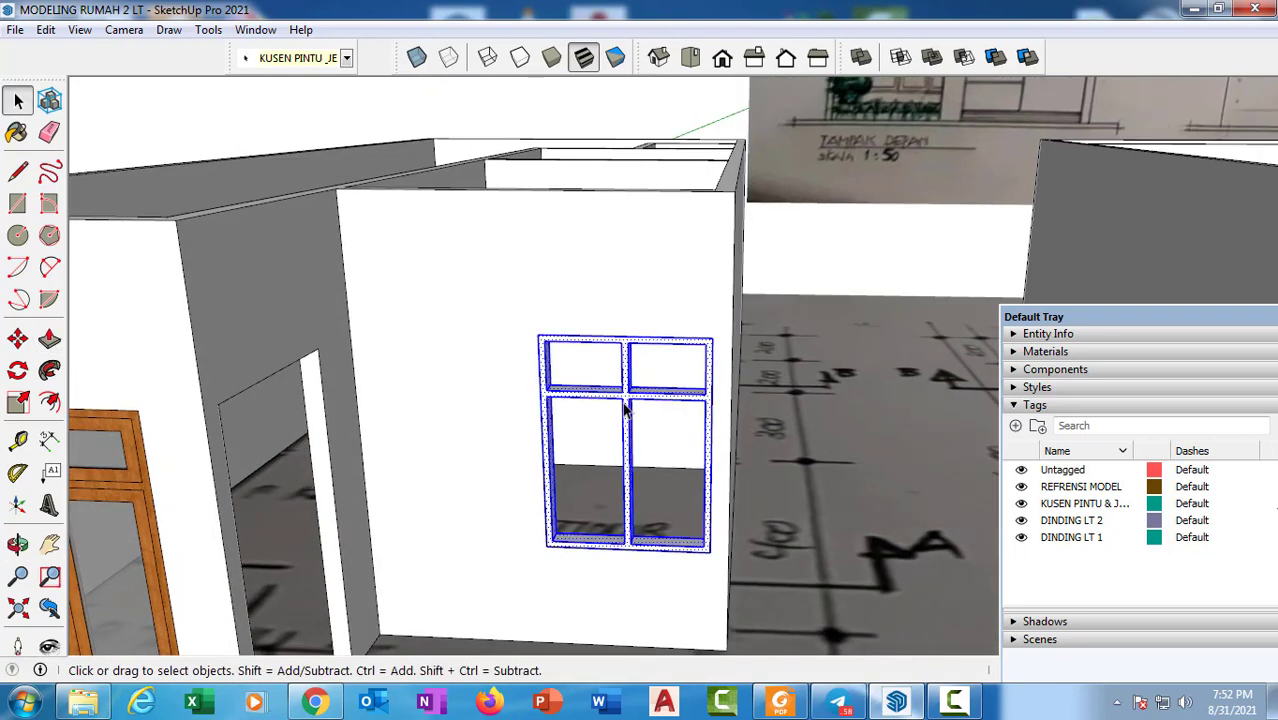
right_click(625, 410)
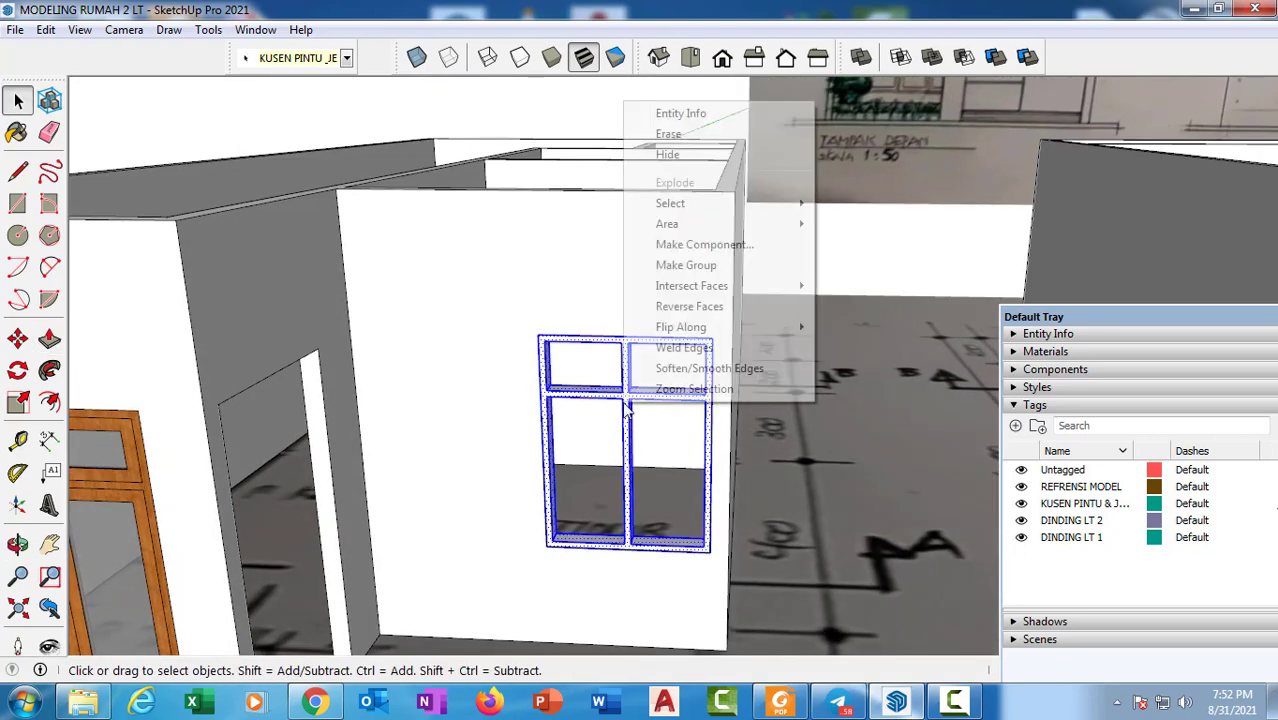
left_click(676, 251)
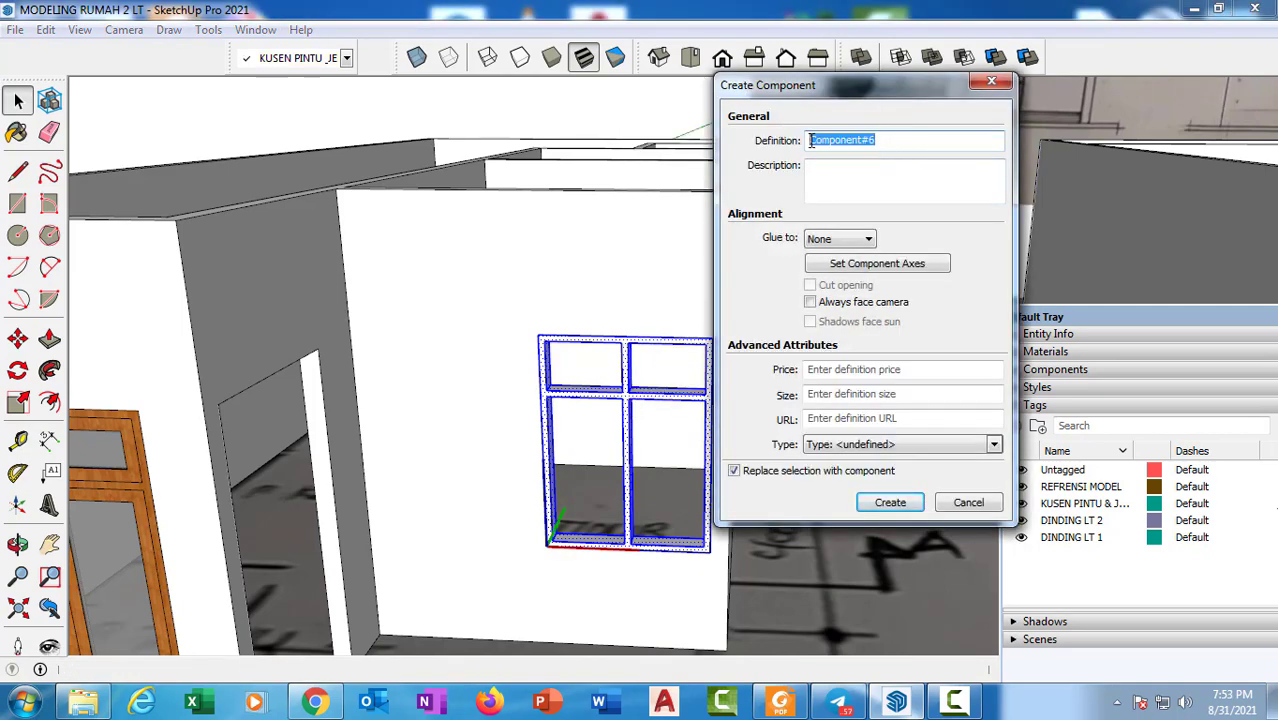
left_click_drag(898, 85, 978, 64)
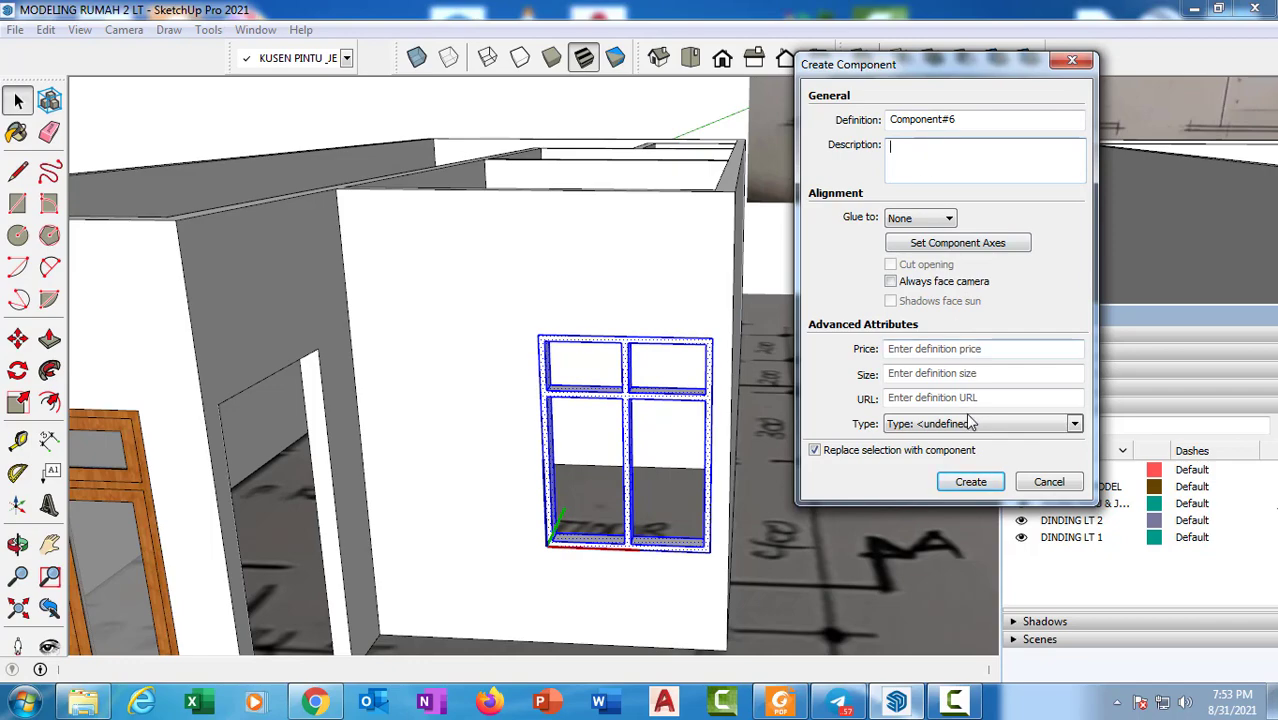
left_click(987, 486)
Draw a rectangle filling the lower-left pane opening of the window frame, snapped to the opening's opposite corners
scroll(638, 447, "down", 1)
middle_click_drag(620, 444, 468, 419)
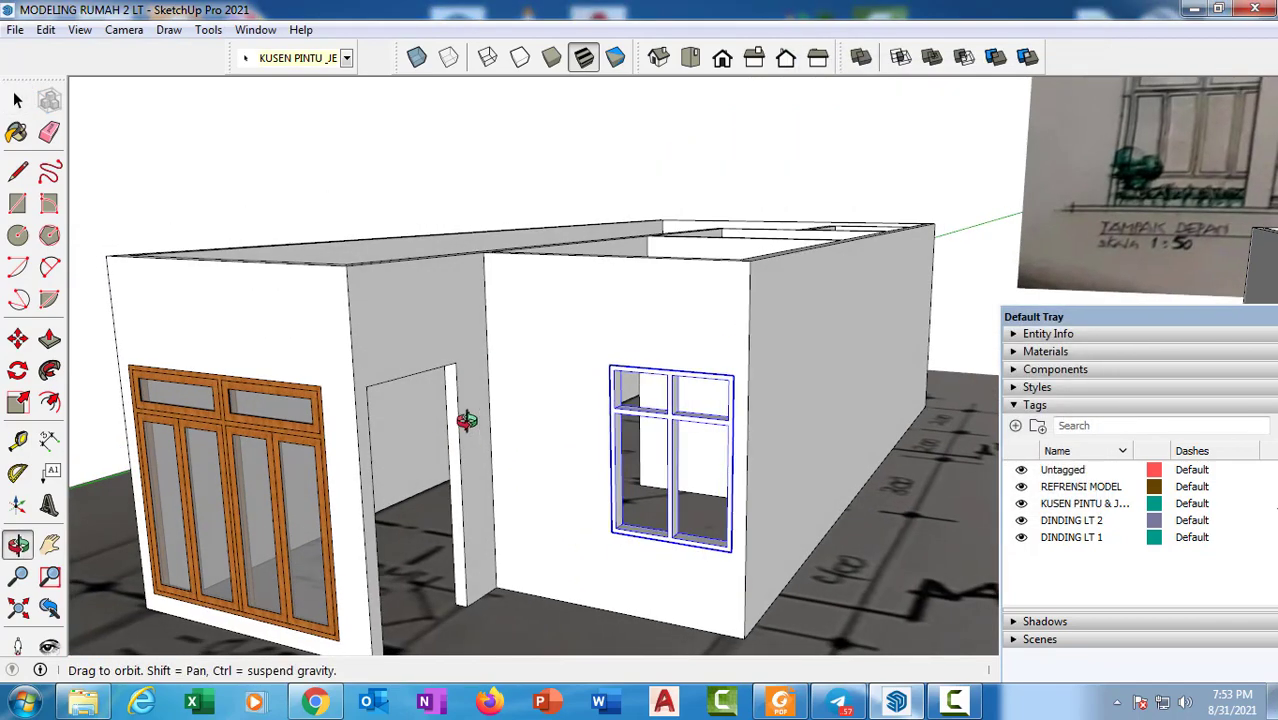
scroll(600, 446, "up", 2)
middle_click_drag(645, 449, 514, 419)
key("r")
scroll(425, 330, "up", 4)
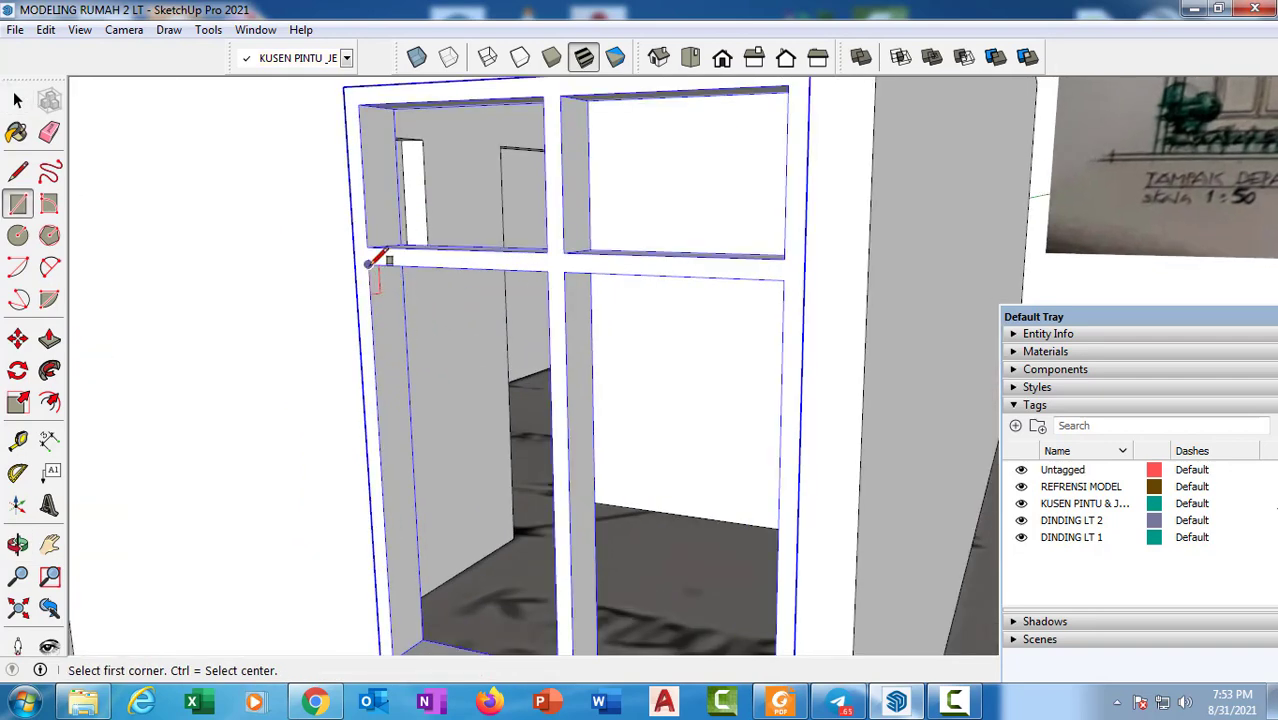
scroll(368, 264, "down", 1)
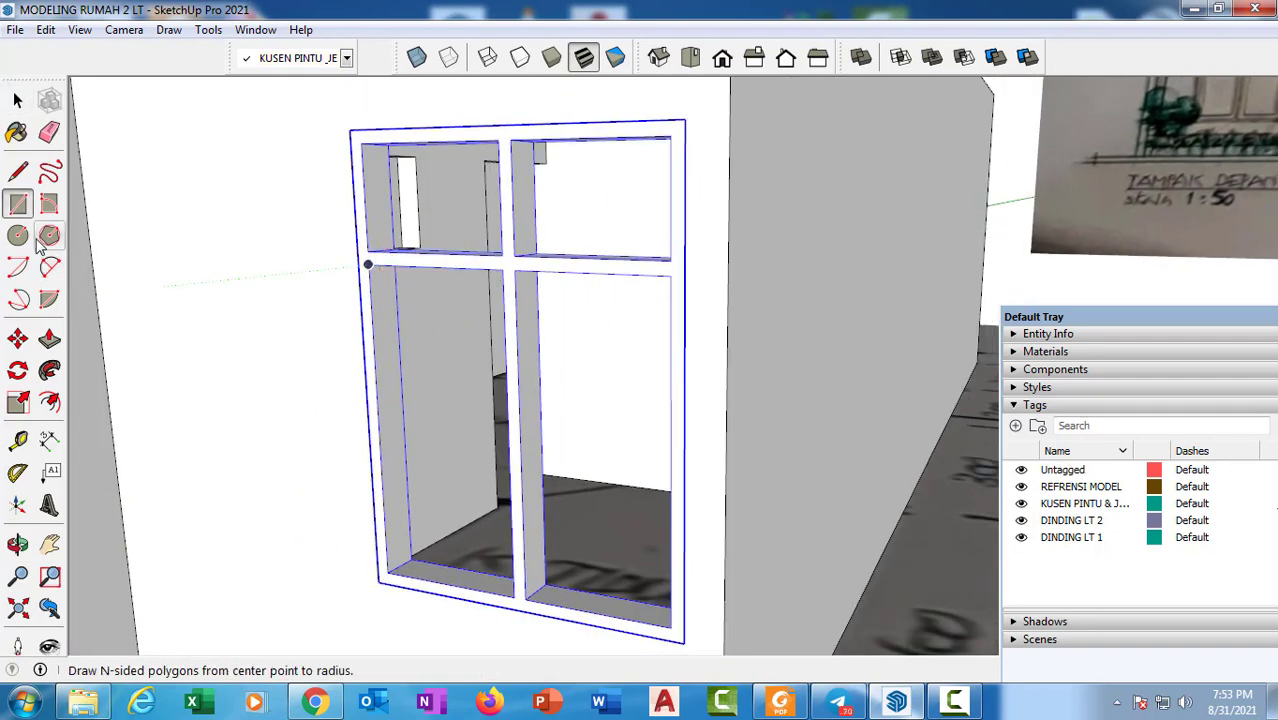
left_click(368, 264)
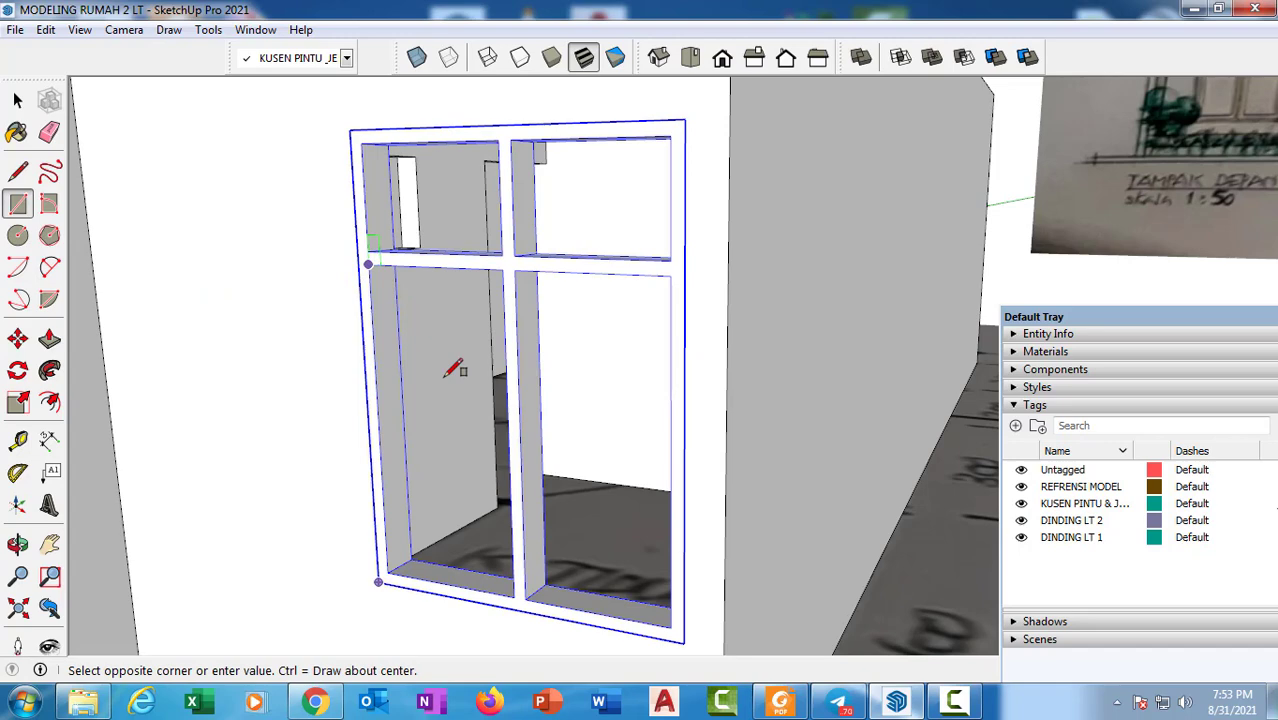
left_click(516, 594)
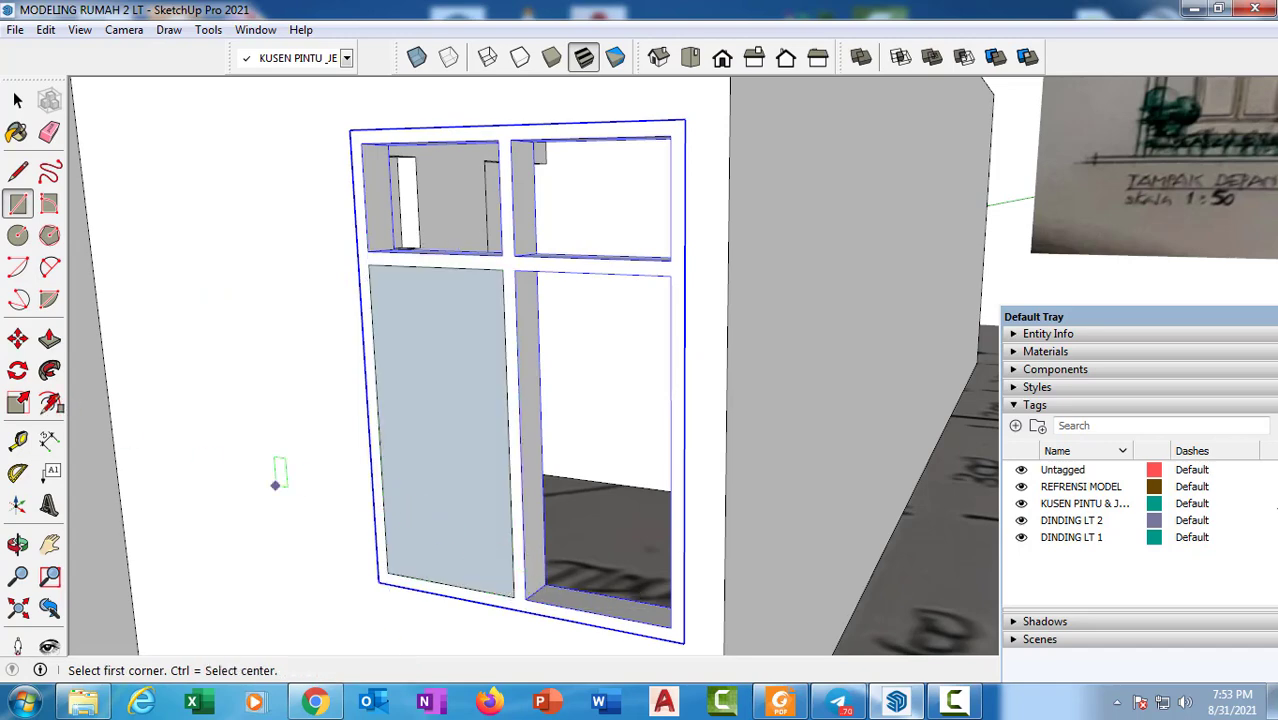
Try to offset the lower-left pane face inward, using the wooden window as the reference for the sash width
key("f")
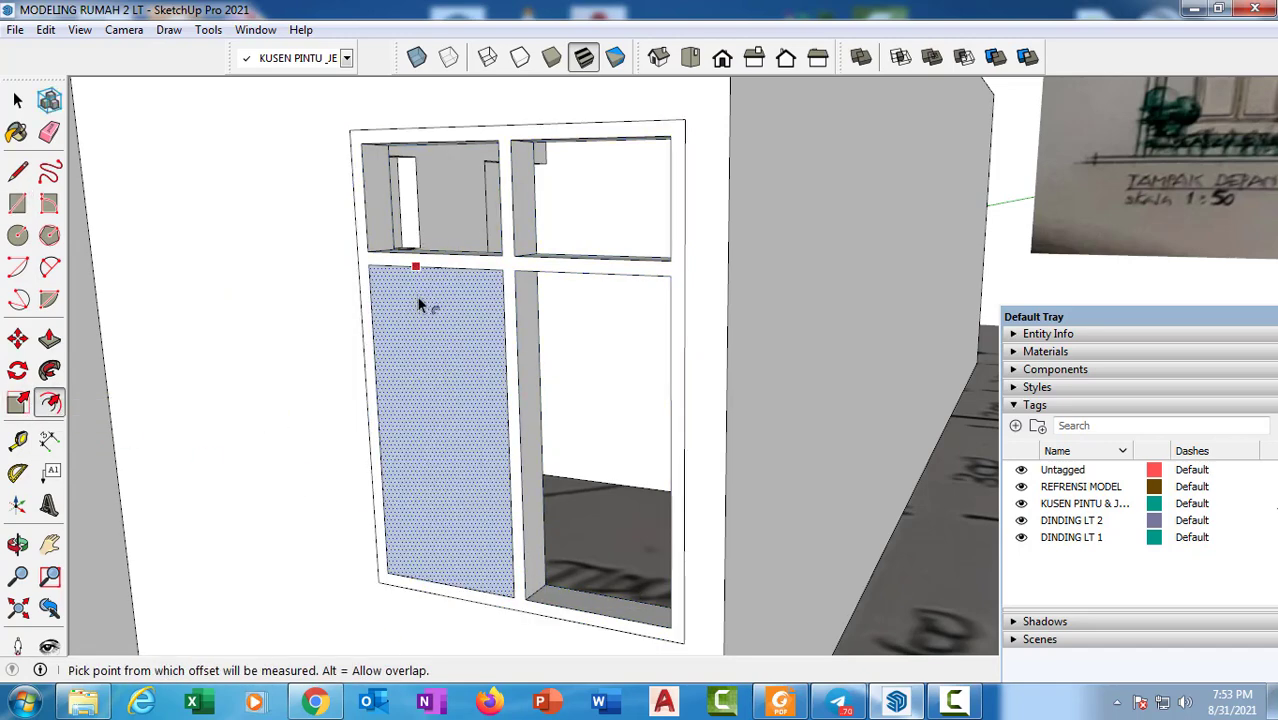
left_click(418, 304)
scroll(420, 310, "down", 4)
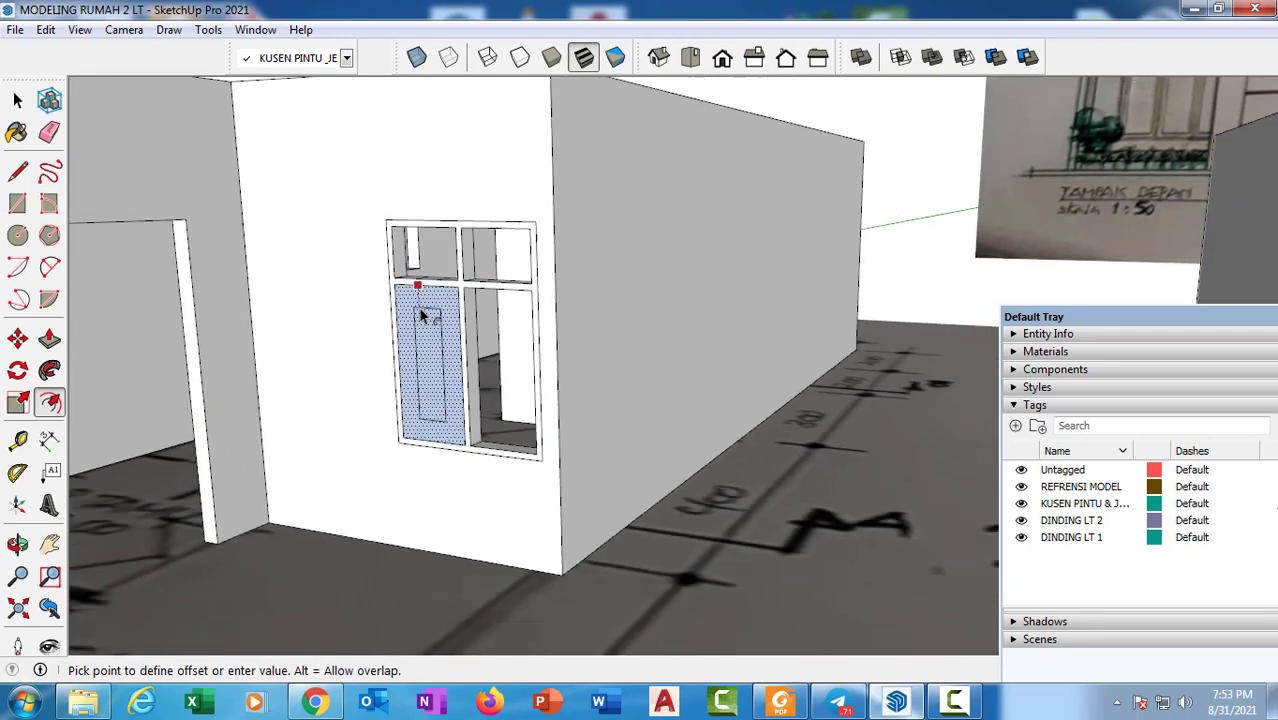
middle_click_drag(420, 316, 465, 345)
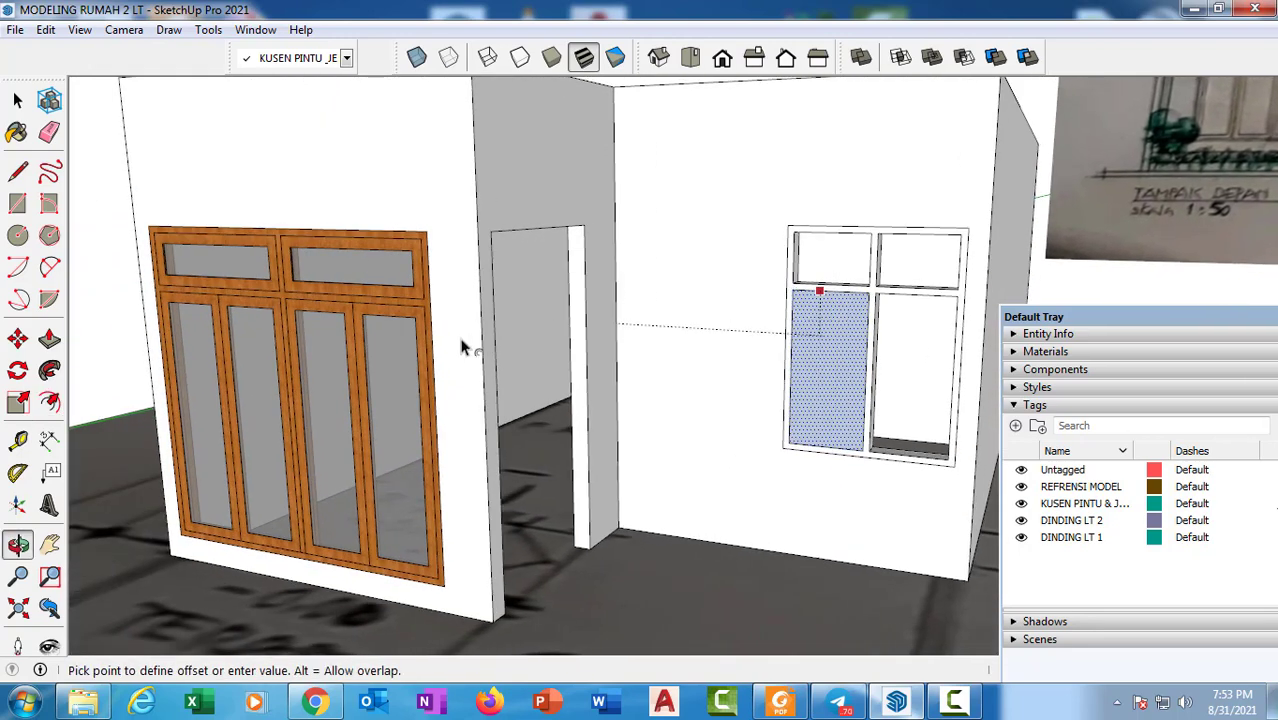
left_click(408, 322)
Move the Default Tray aside to uncover the measurements box
left_click_drag(1061, 316, 1162, 139)
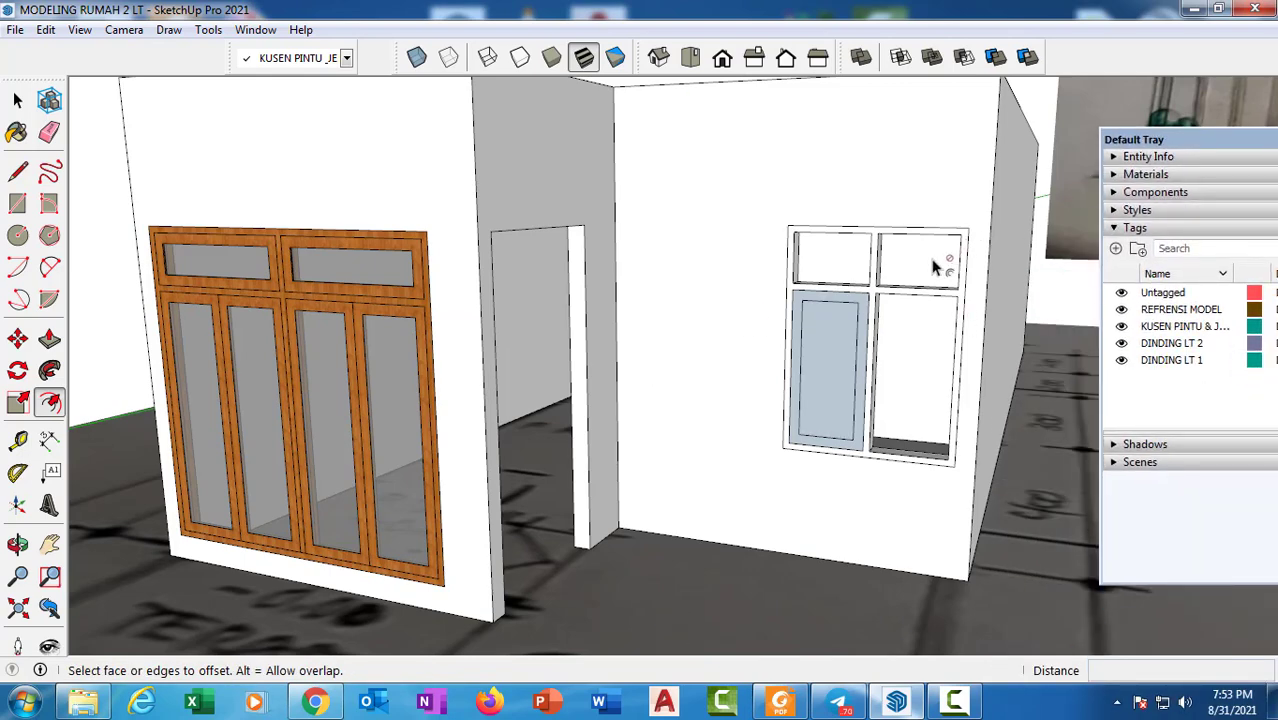
middle_click_drag(822, 317, 813, 349)
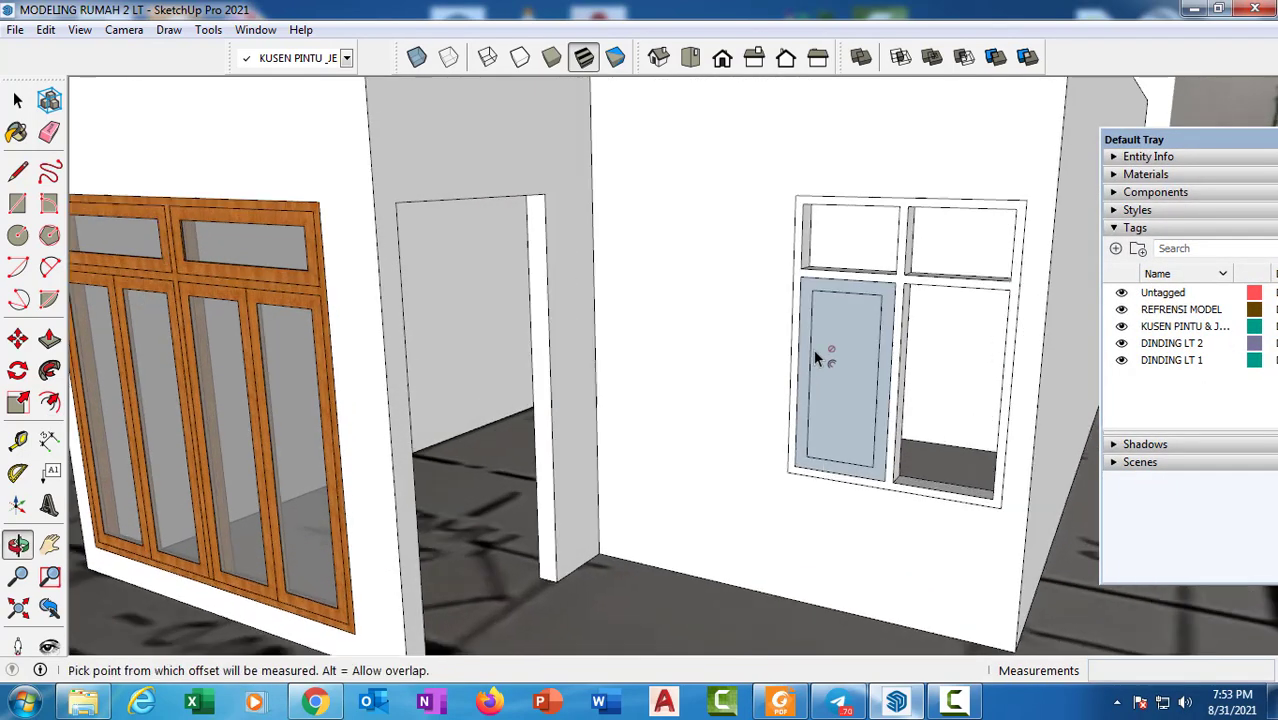
scroll(846, 349, "up", 2)
left_click(831, 288)
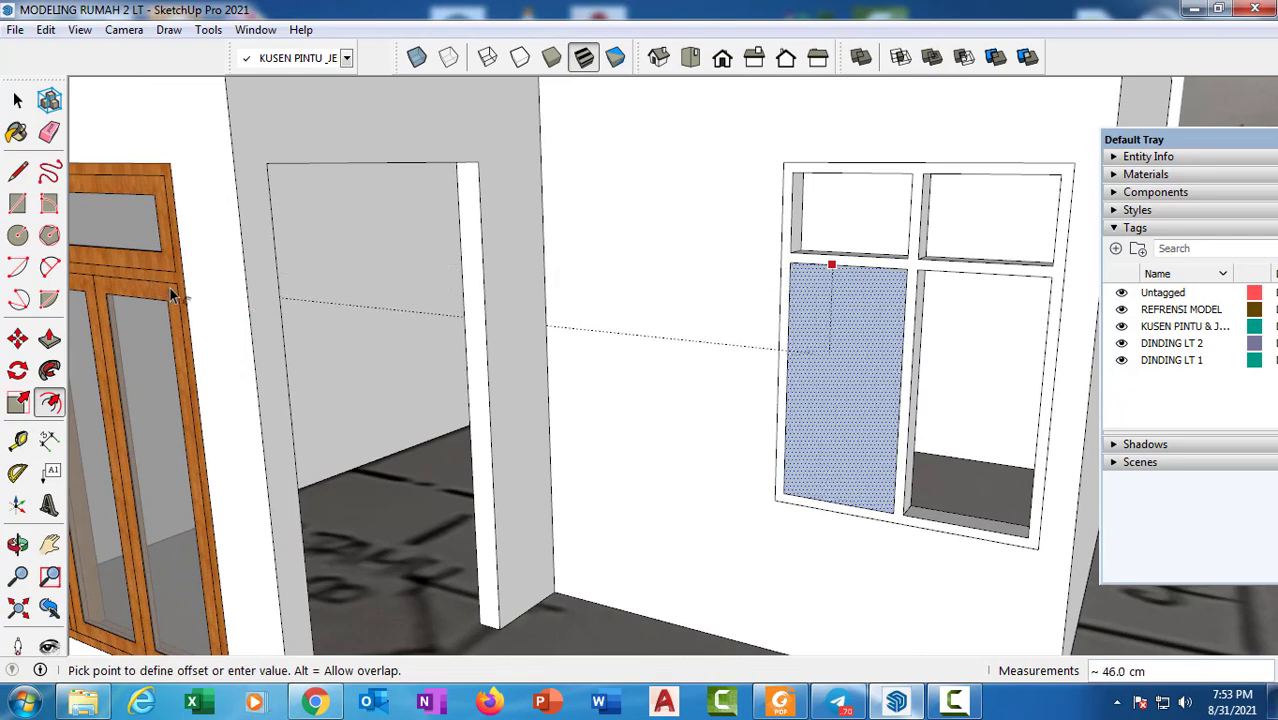
scroll(160, 286, "up", 3)
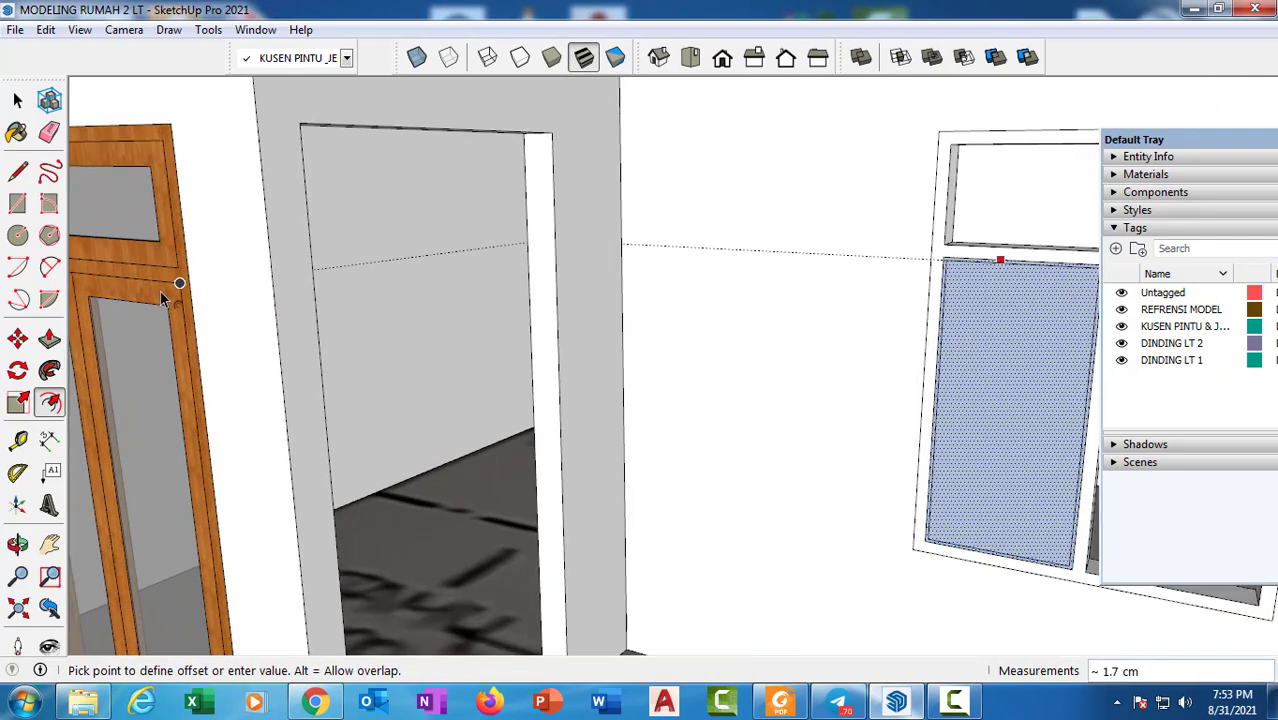
scroll(165, 290, "down", 3)
middle_click_drag(190, 290, 655, 287, "shift")
scroll(500, 286, "up", 1)
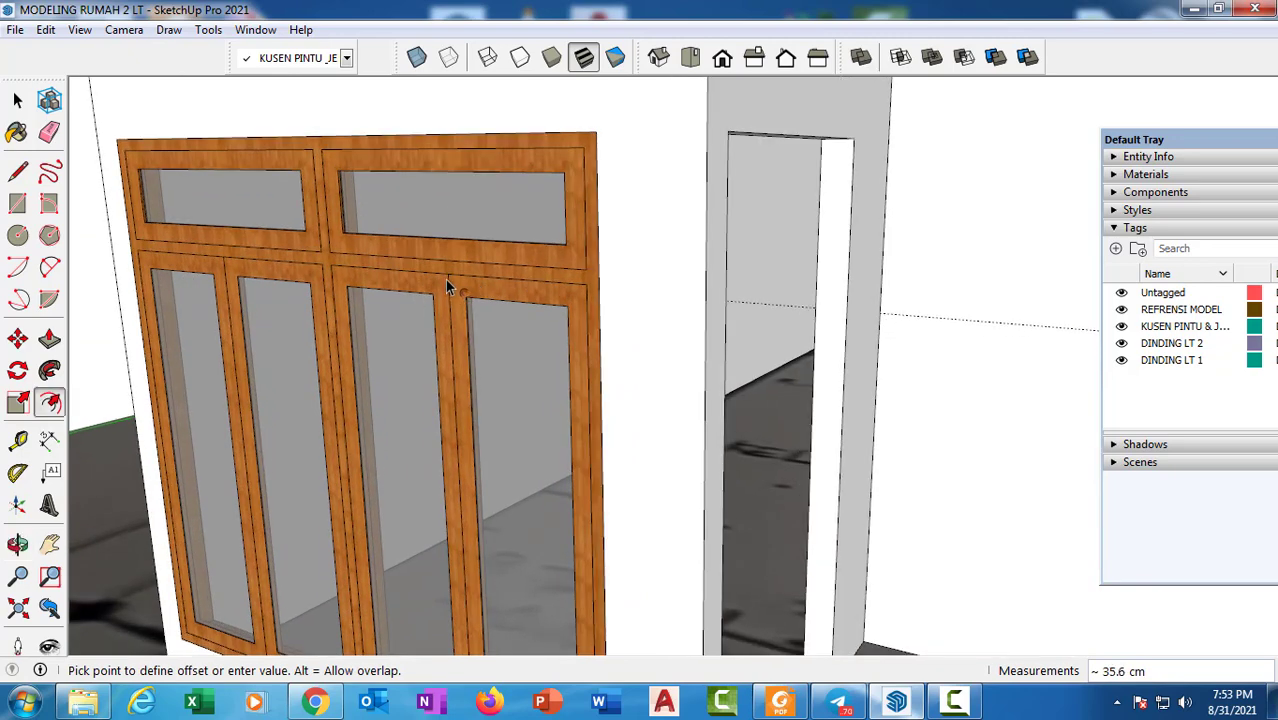
scroll(446, 282, "down", 2)
scroll(455, 295, "down", 1)
key("space")
Measure the width of the upper sash rail on the wooden window
scroll(462, 312, "up", 4)
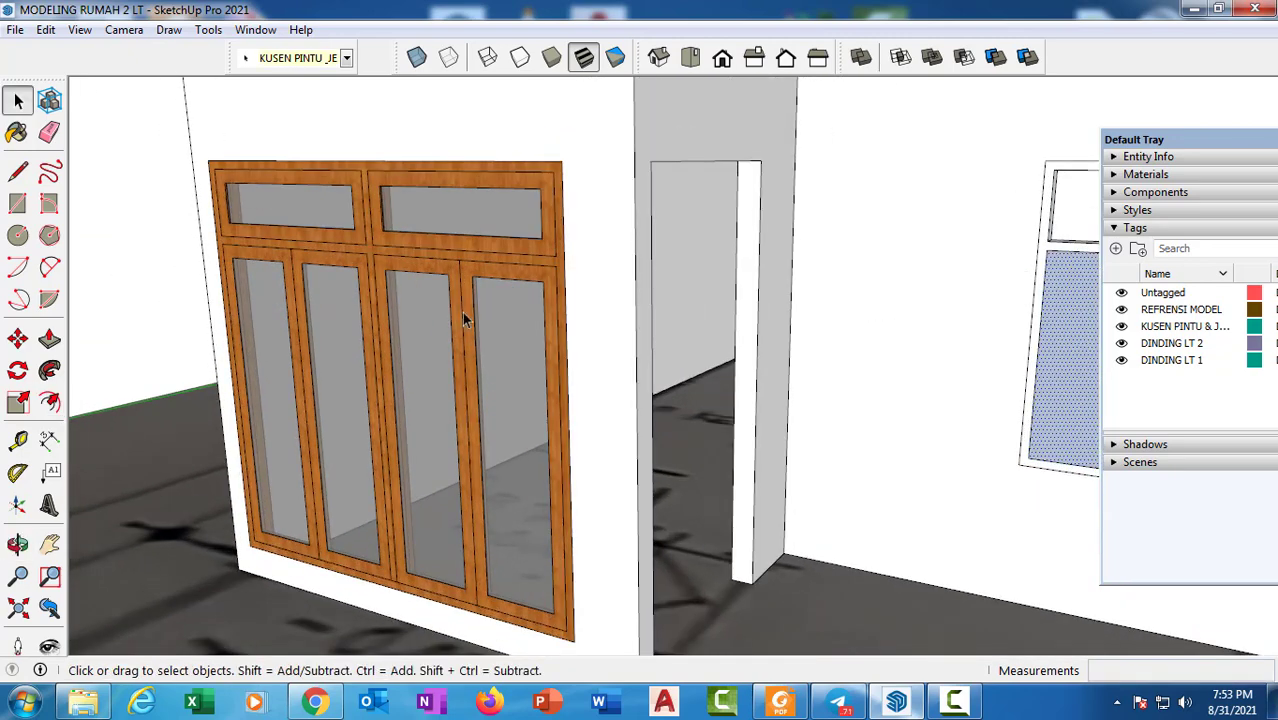
key("t")
scroll(570, 210, "up", 2)
left_click(561, 221)
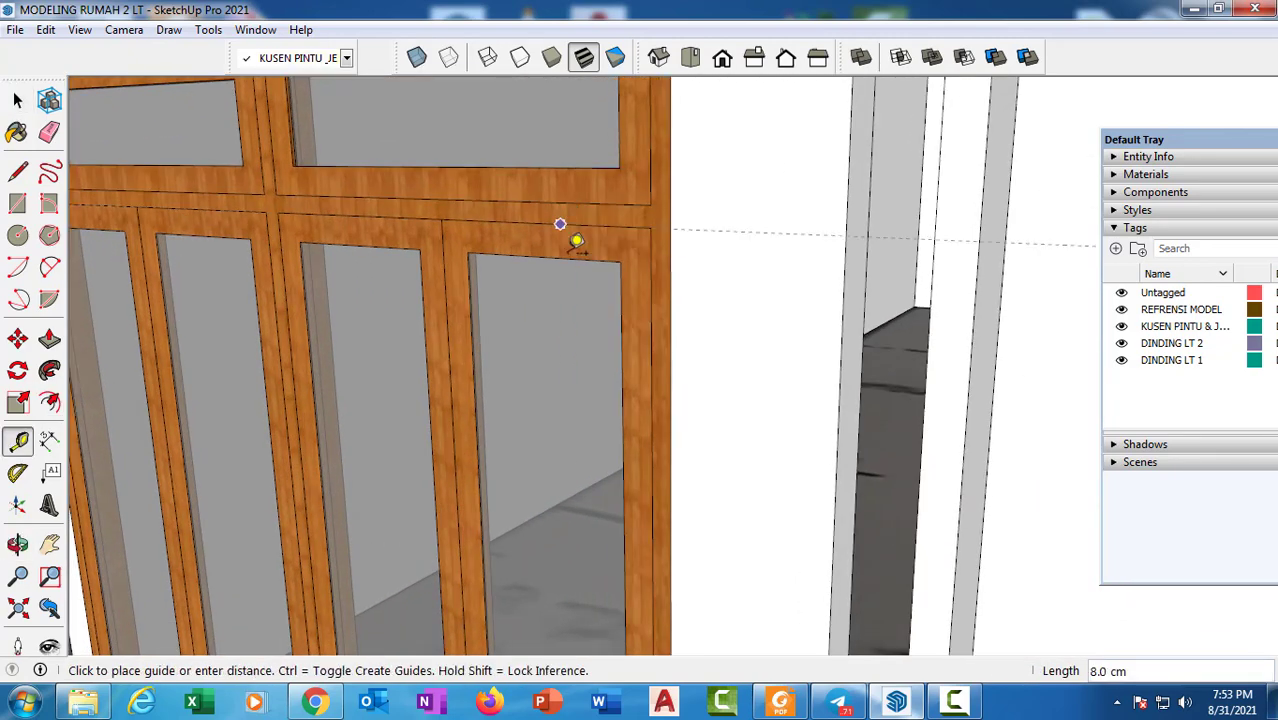
key("space")
scroll(576, 250, "down", 5)
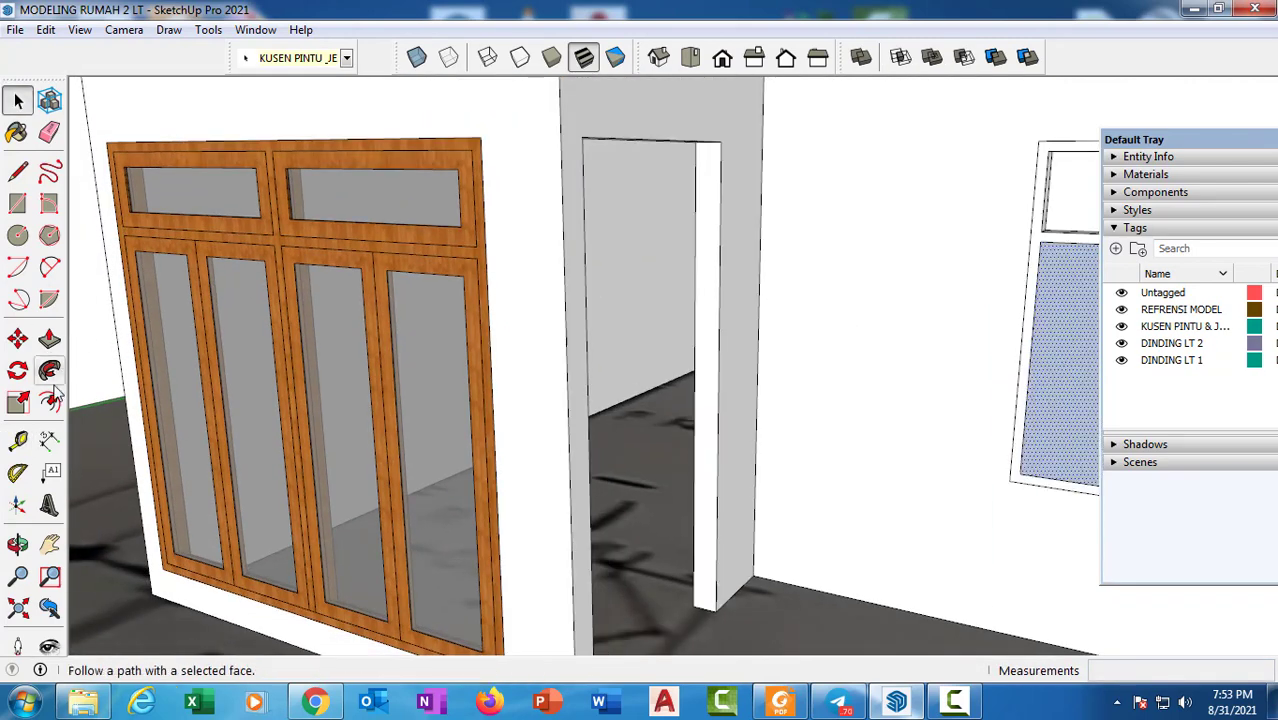
Offset the outline of the lower-left pane face inward to form the sash border, matching the wooden window's sash width
left_click(49, 402)
scroll(643, 424, "down", 2)
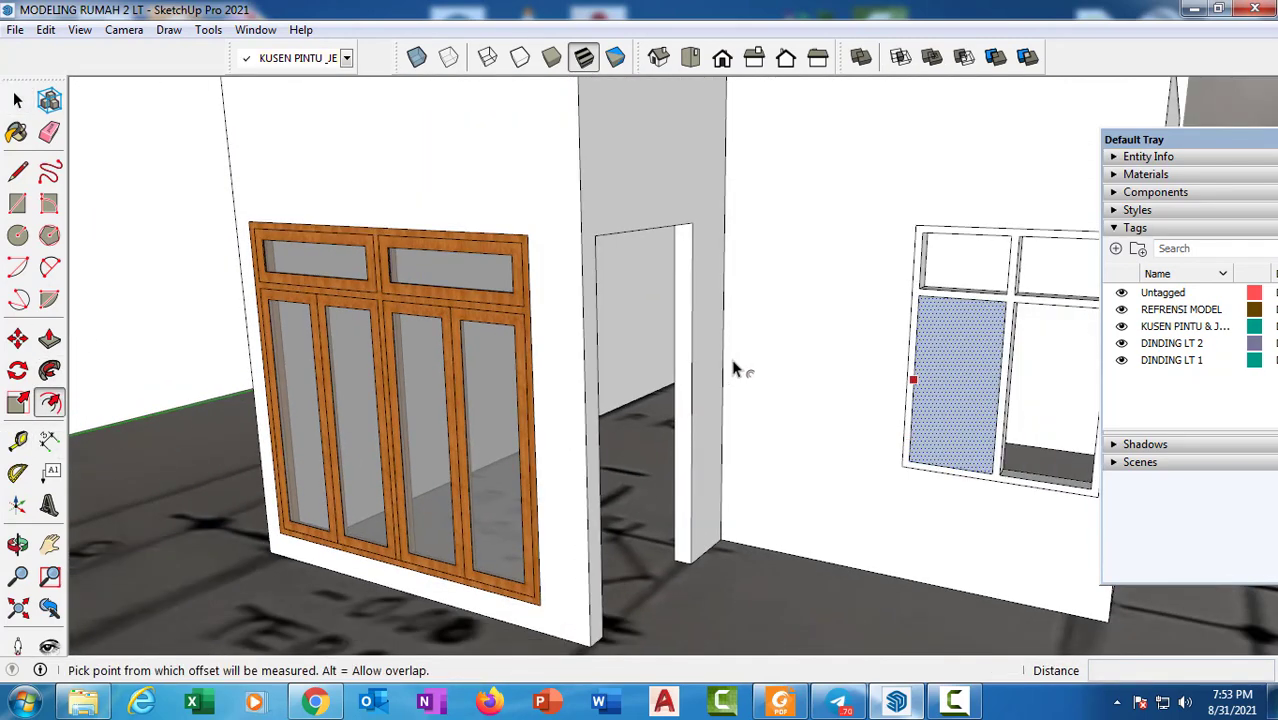
left_click(976, 314)
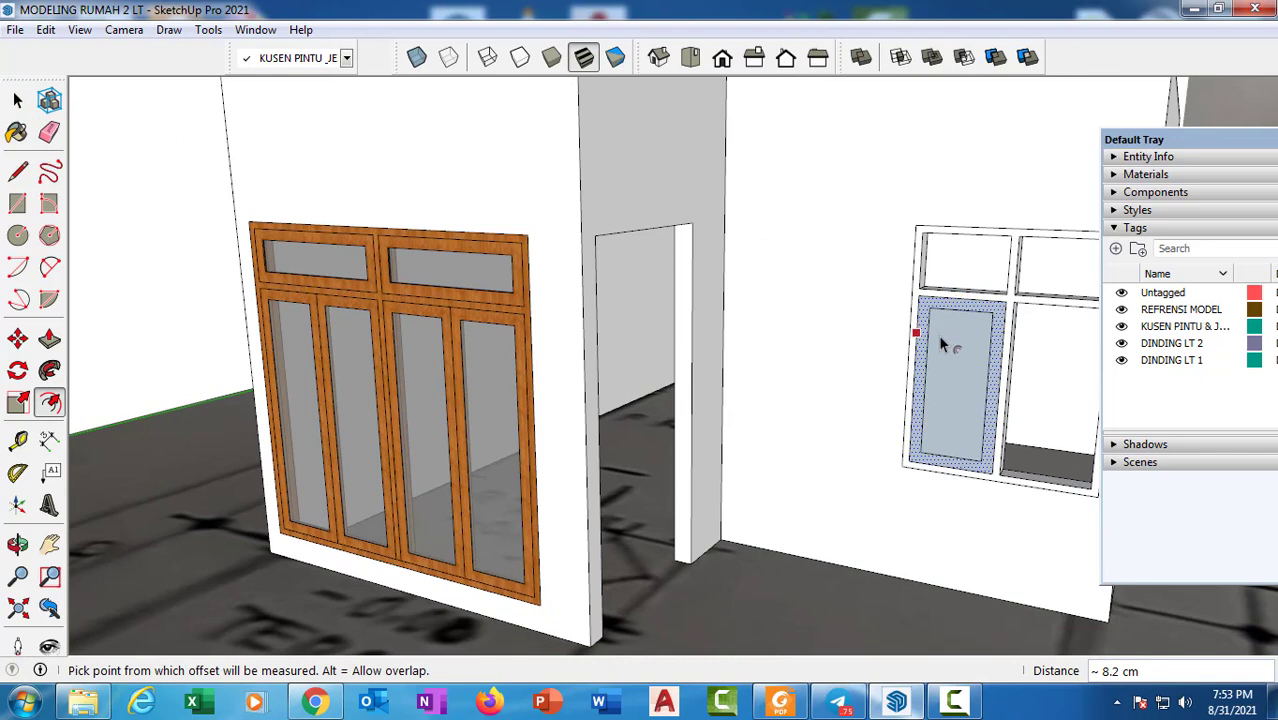
left_click(962, 318)
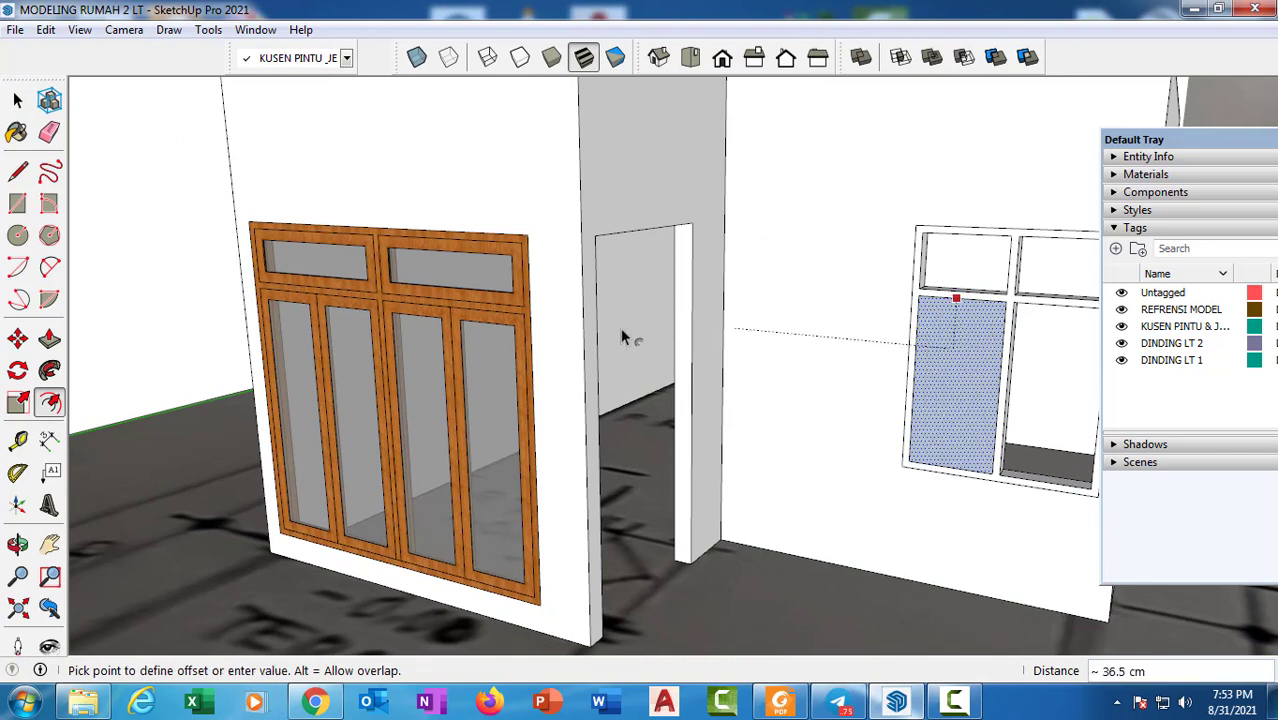
left_click(514, 330)
scroll(958, 380, "up", 4)
Delete the inner face of the lower-left sash and extrude the remaining border face 3 cm
key("space")
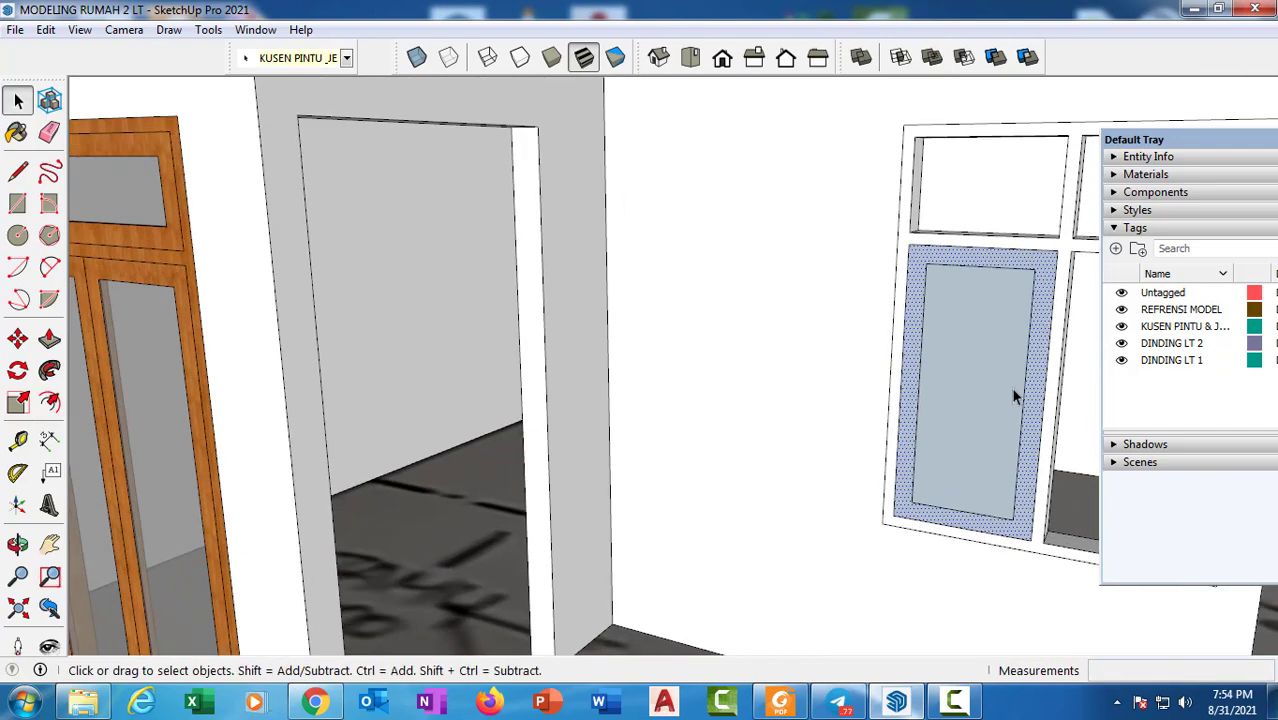
middle_click_drag(1013, 394, 769, 419)
key("Delete")
key("p")
scroll(741, 371, "up", 3)
scroll(709, 360, "up", 1)
left_click(705, 358)
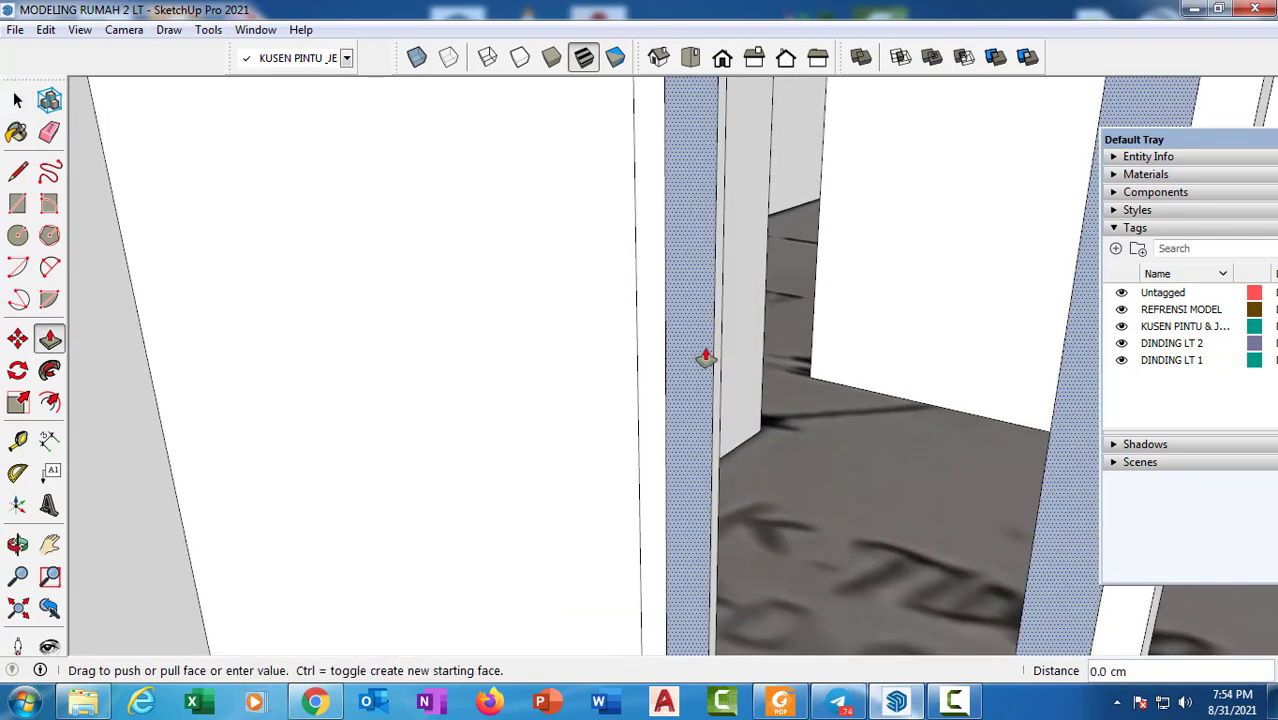
type("3")
key("Return")
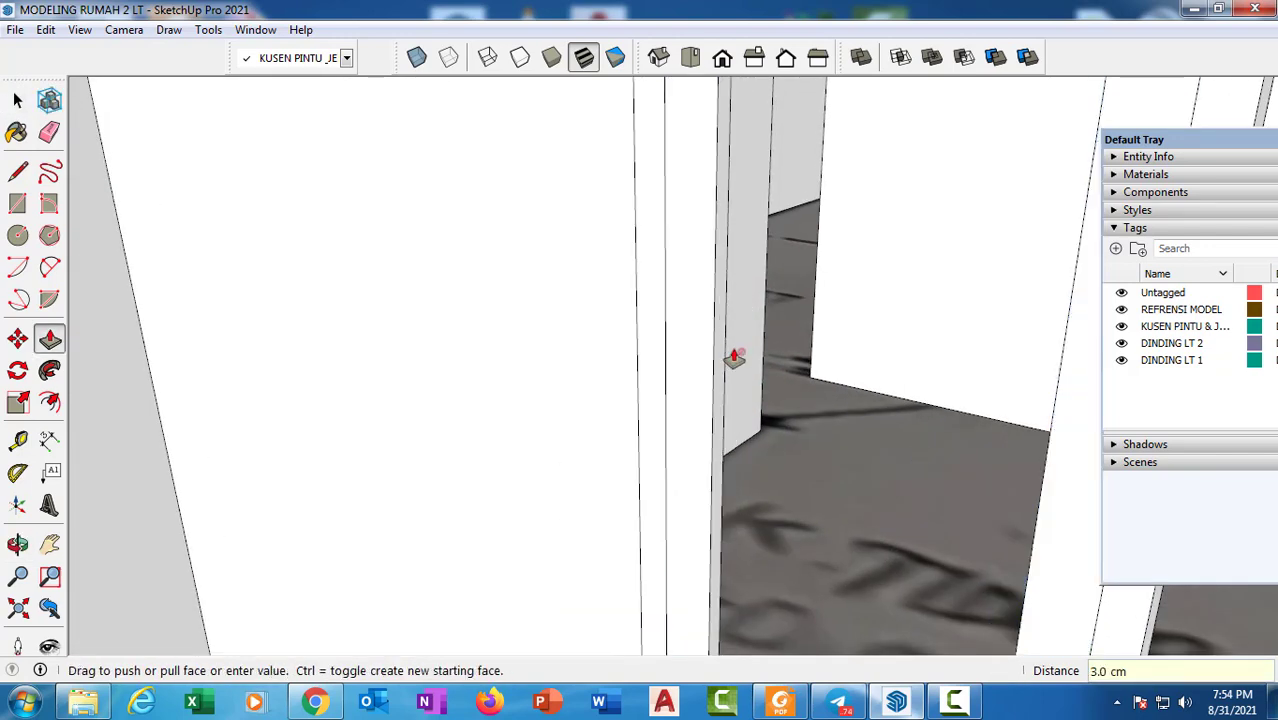
Make the extruded lower-left sash a component, keeping the default definition settings
scroll(730, 352, "down", 5)
key("space")
left_click(724, 316)
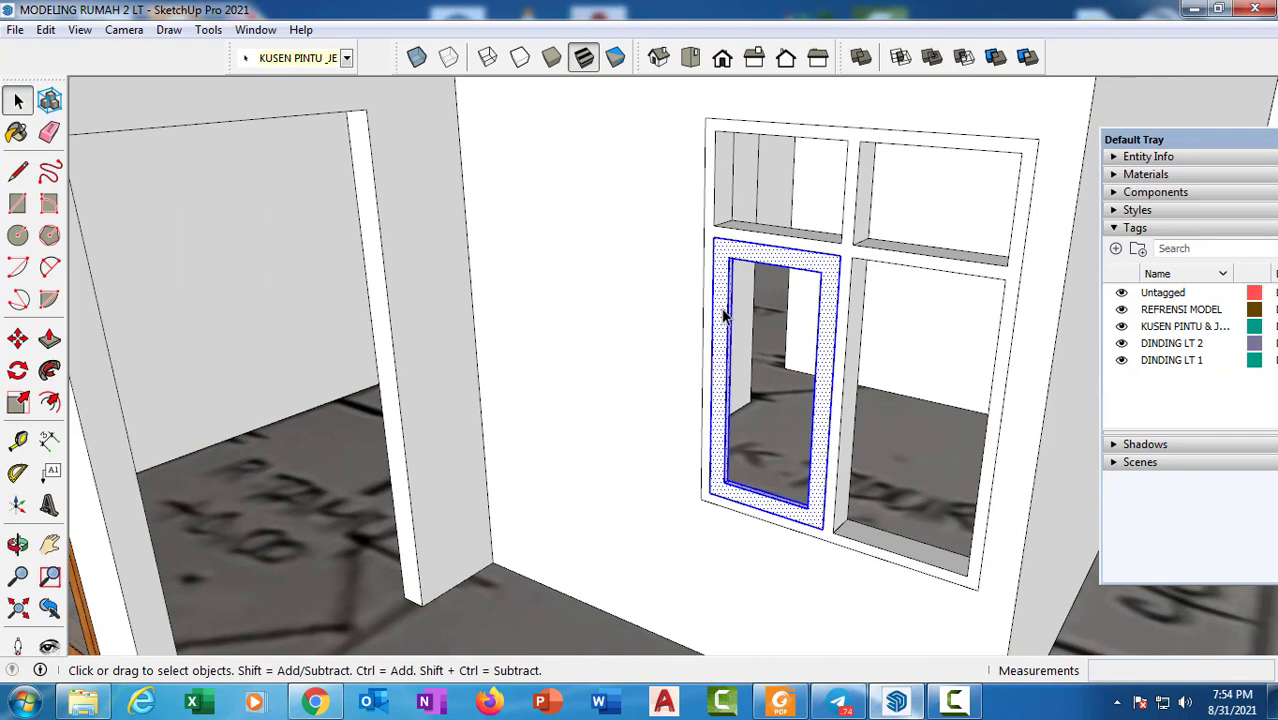
right_click(724, 316)
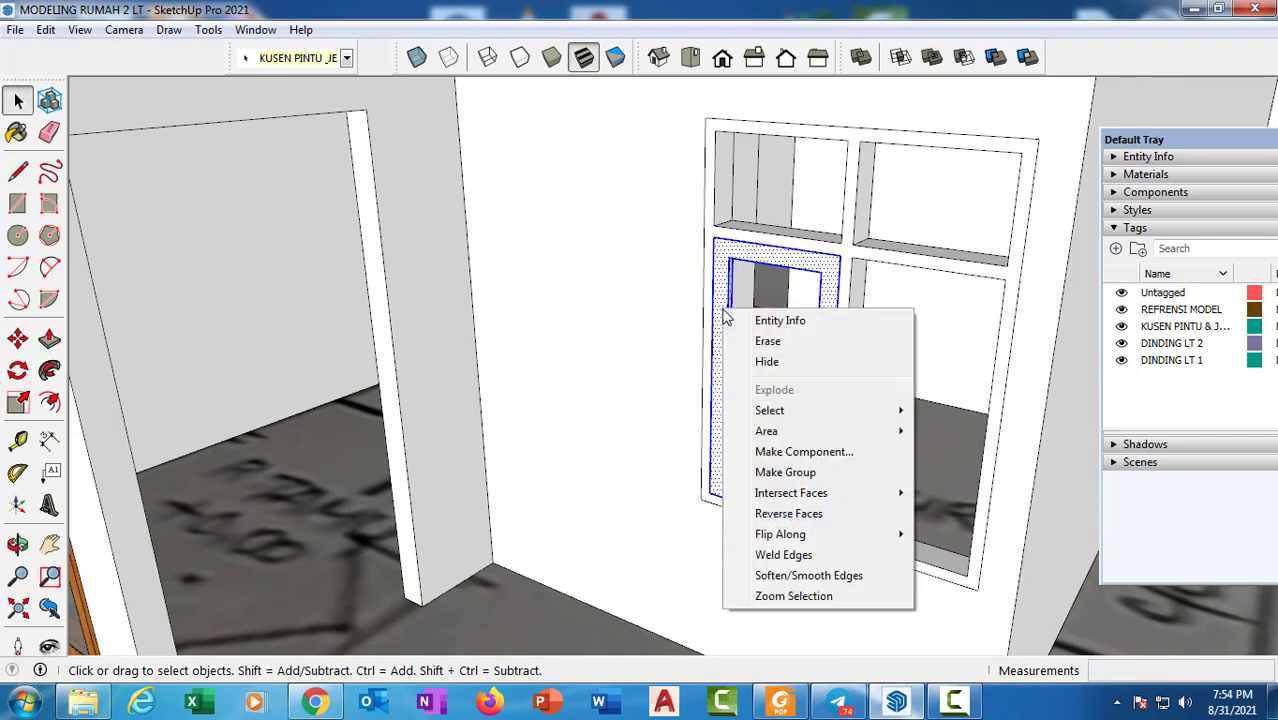
left_click(815, 450)
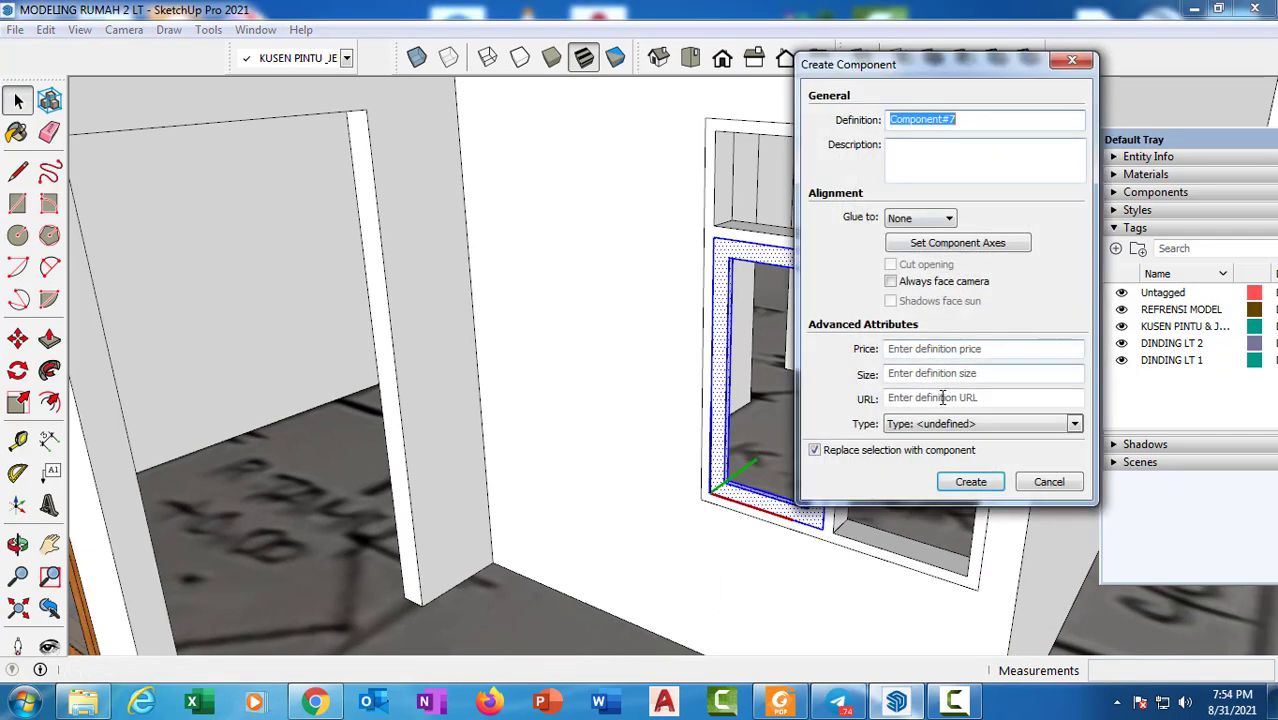
left_click(962, 484)
Draw a 44 by 109 cm rectangle filling the inner opening of the lower-left sash for the glass pane
scroll(730, 425, "down", 4)
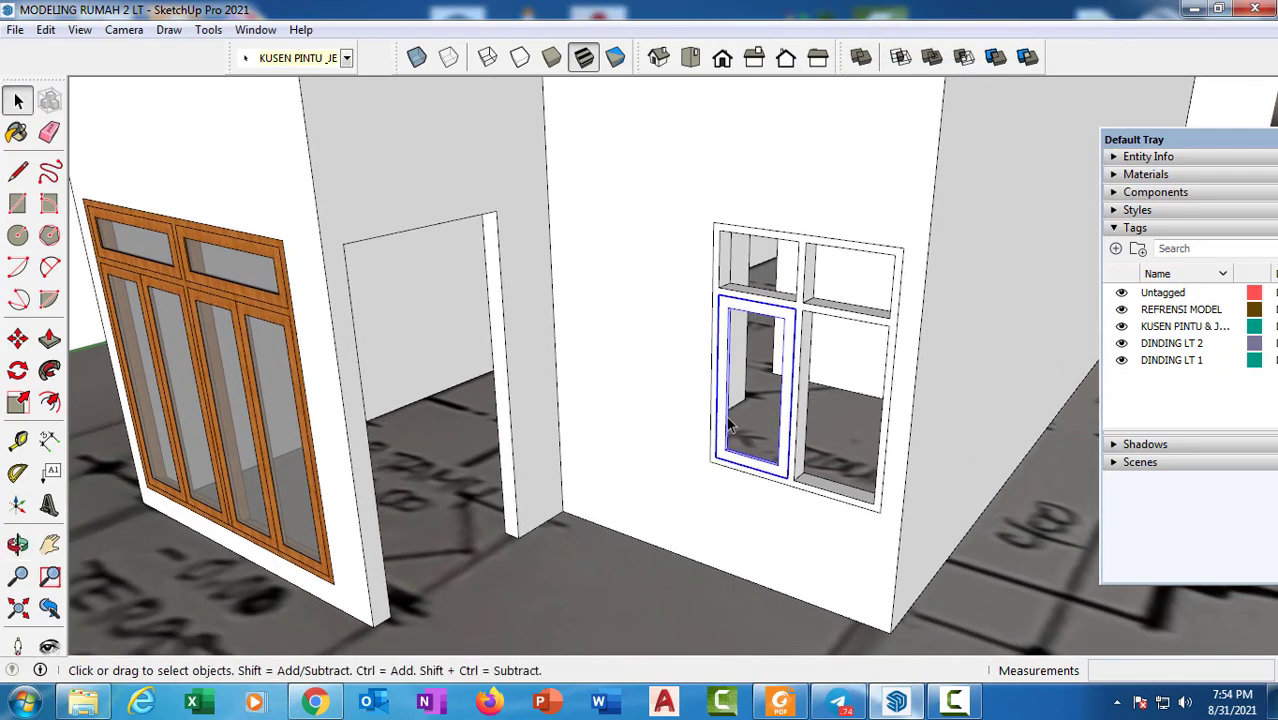
scroll(727, 305, "up", 3)
left_click(17, 202)
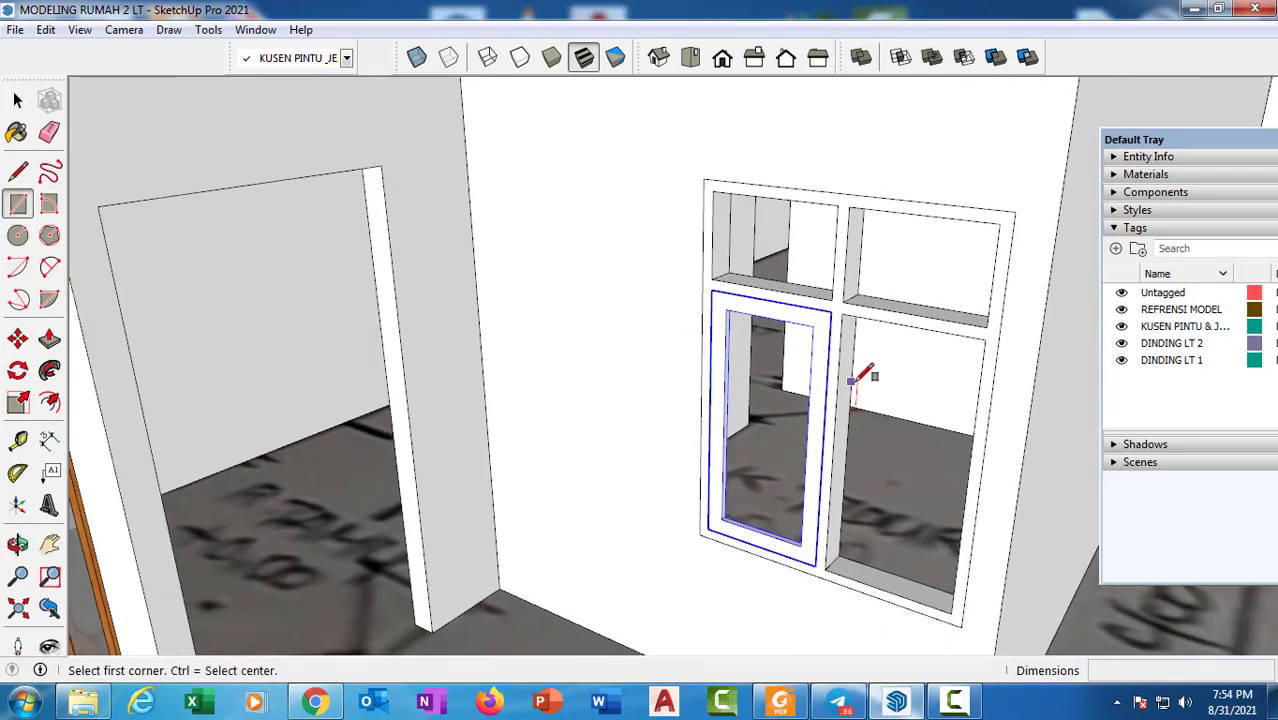
left_click(726, 308)
scroll(805, 535, "up", 2)
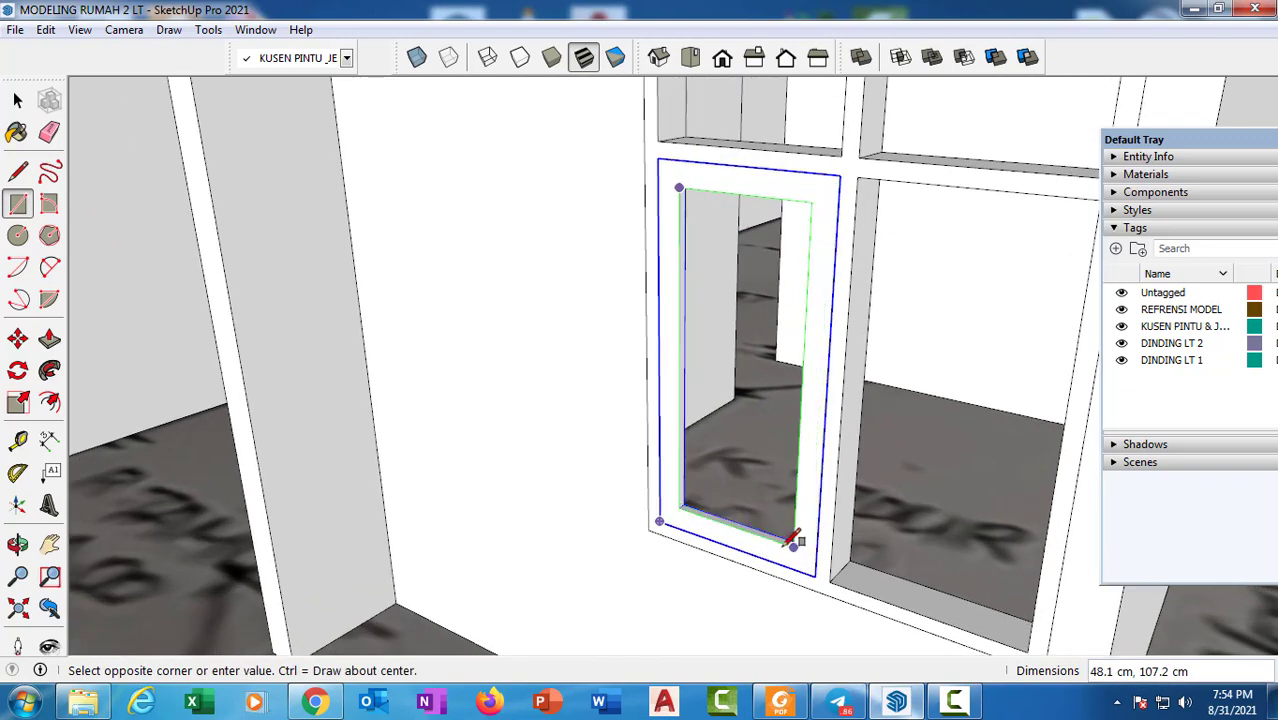
left_click(795, 545)
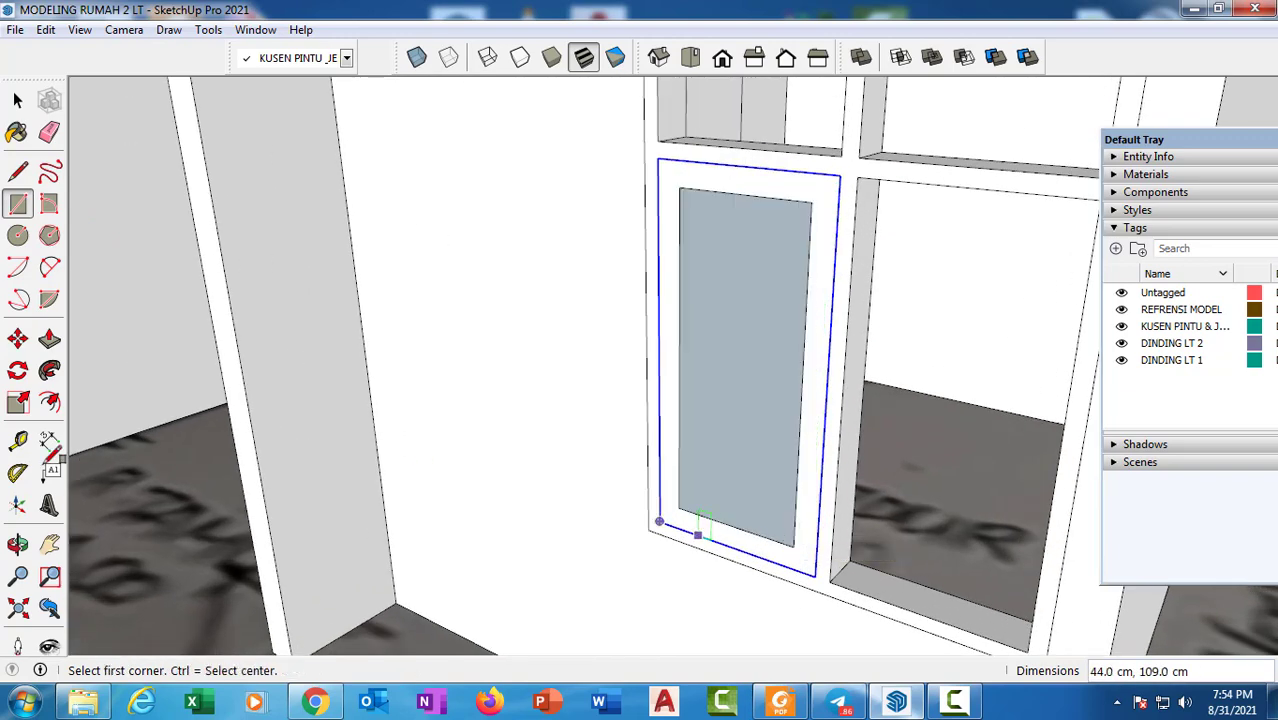
Extrude the glass rectangle in the lower-left sash to a thickness of 0.5 cm
left_click(49, 340)
left_click(699, 380)
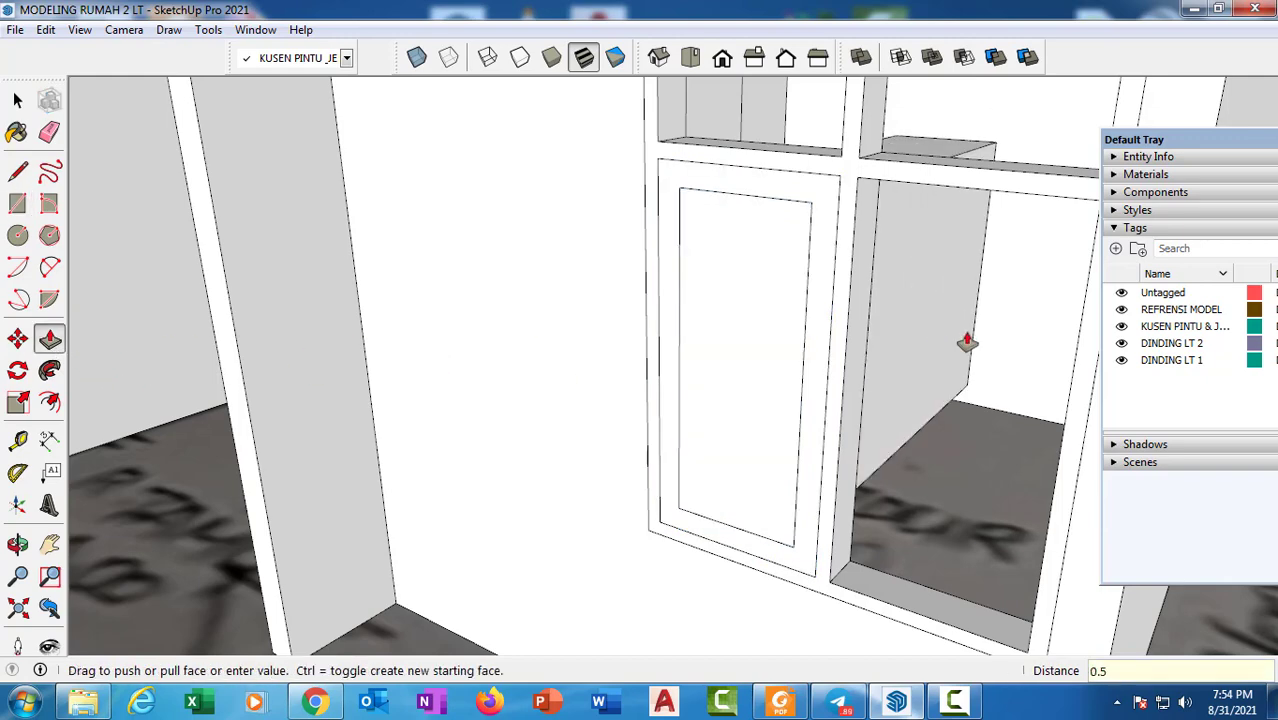
left_click(967, 342)
key("space")
Make the glass pane in the lower-left sash a component, keeping the default definition settings
left_click(726, 352)
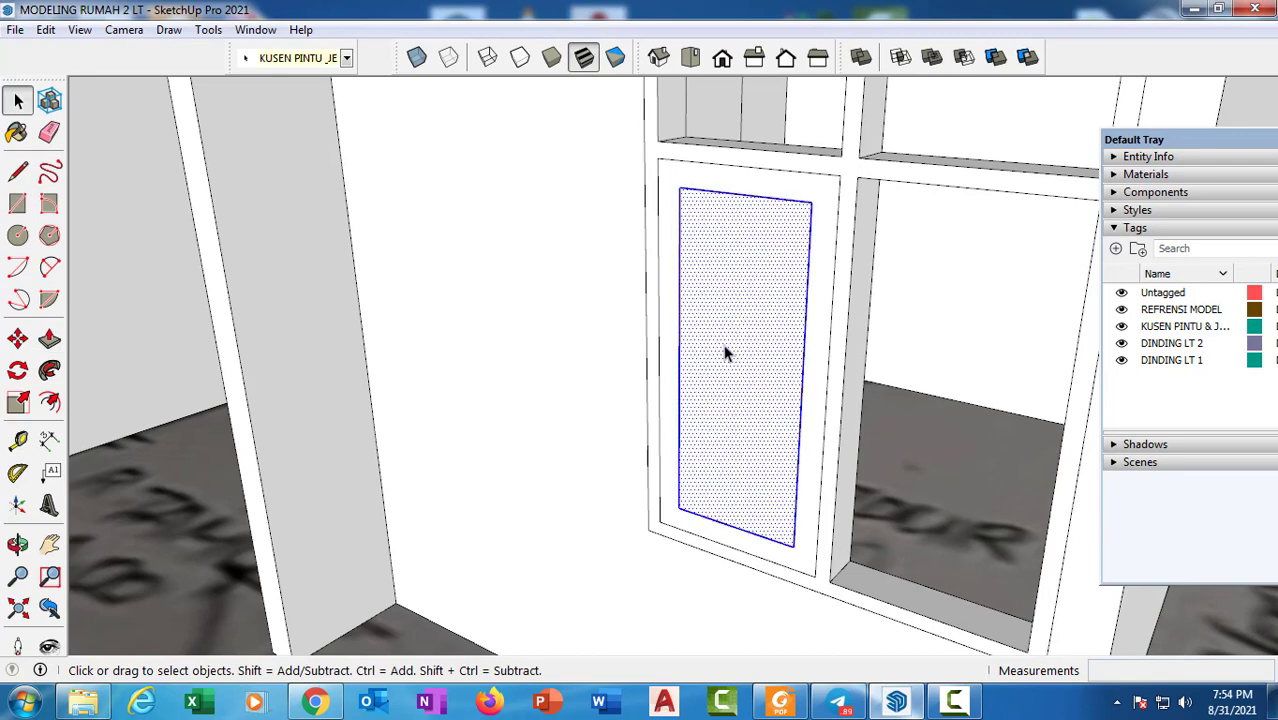
right_click(726, 352)
left_click(810, 490)
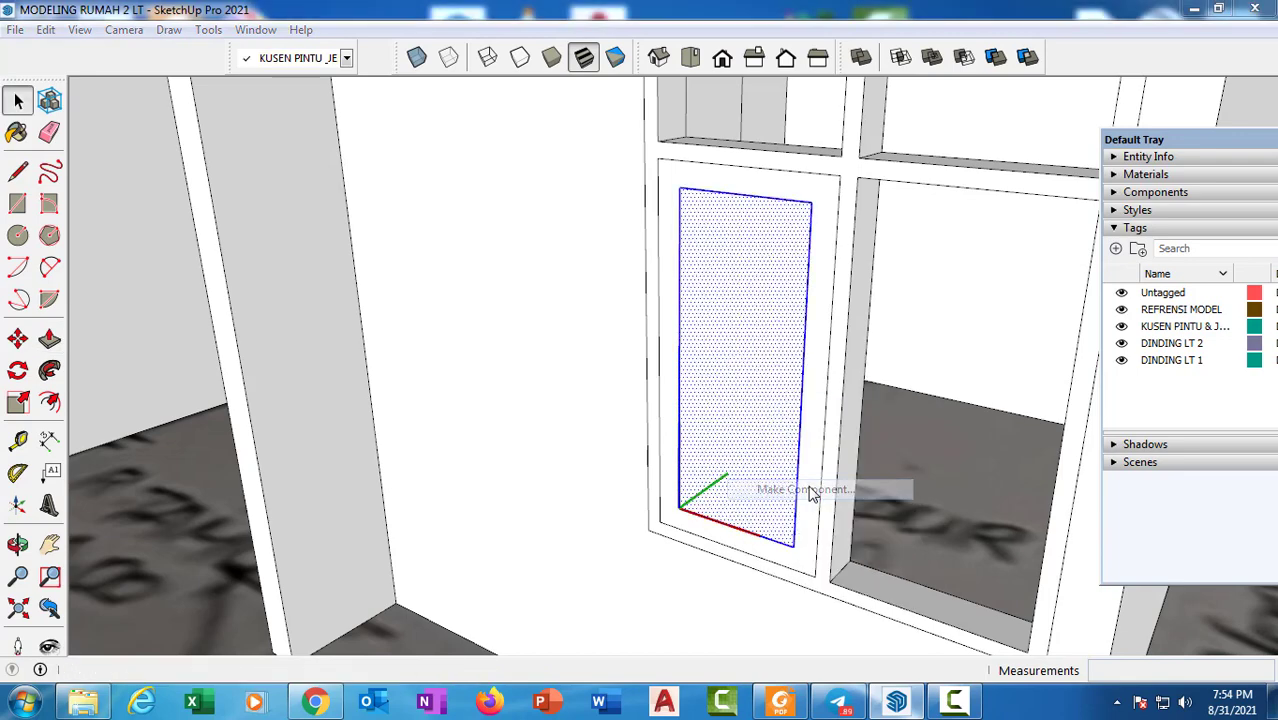
left_click(970, 480)
Move the glass component 1 cm inward from the front face of the lower-left sash
scroll(648, 528, "up", 5)
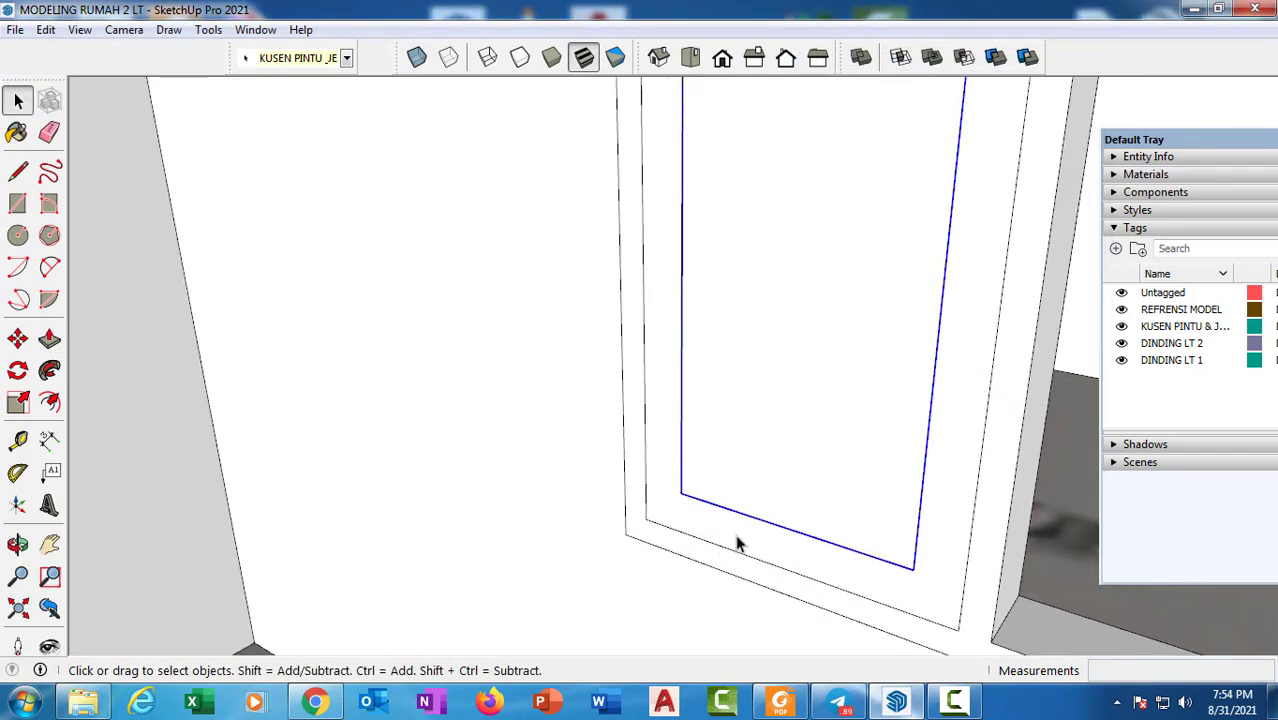
key("m")
scroll(690, 480, "up", 5)
left_click(631, 467)
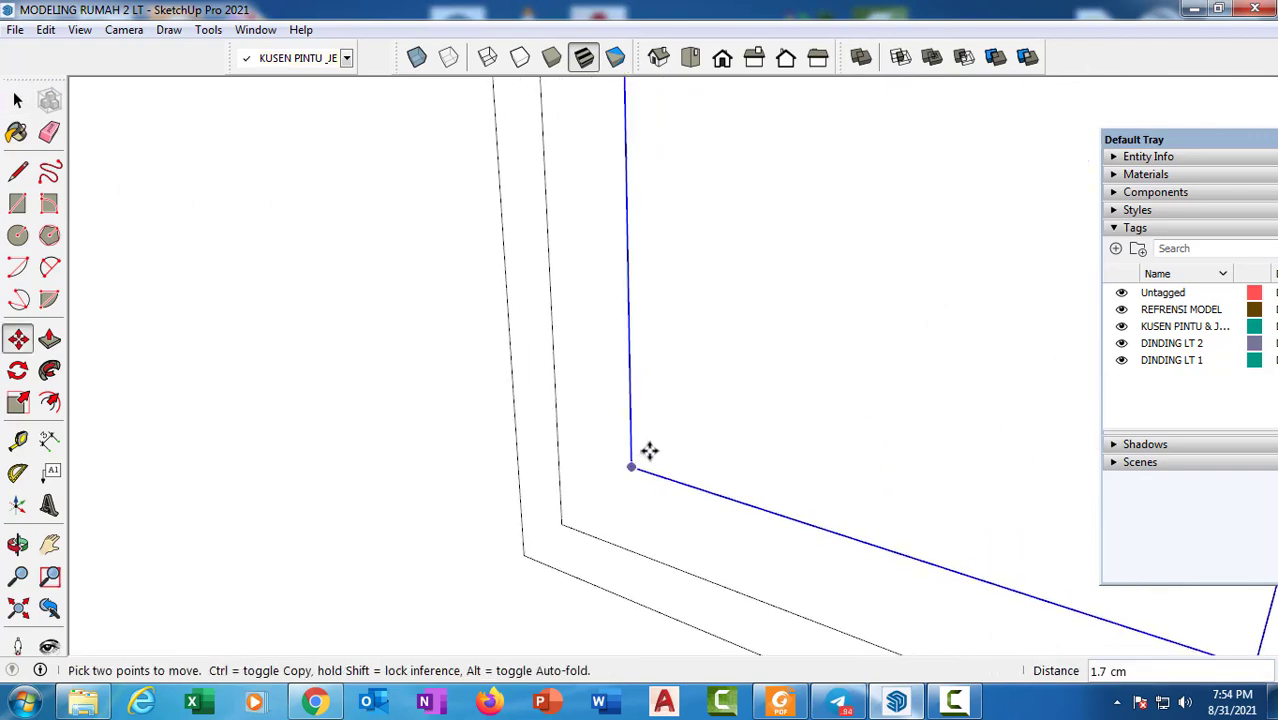
left_click(650, 450)
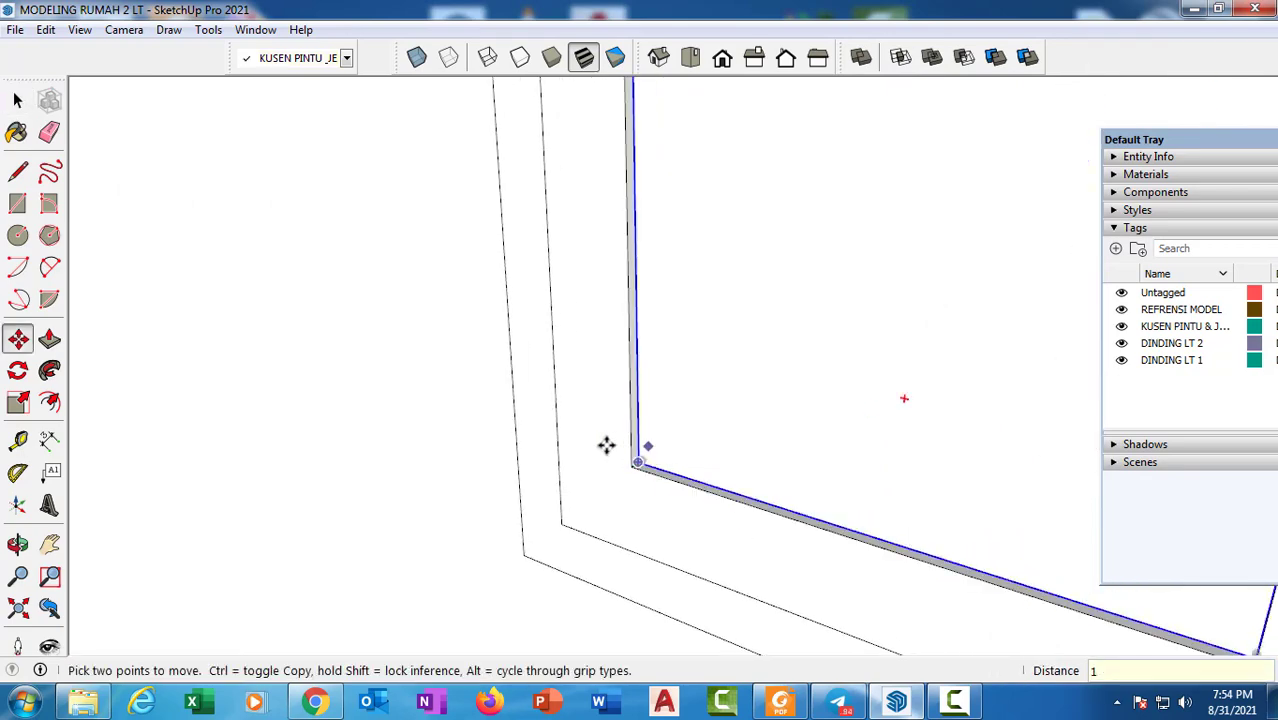
scroll(690, 420, "down", 5)
scroll(645, 460, "down", 5)
key("space")
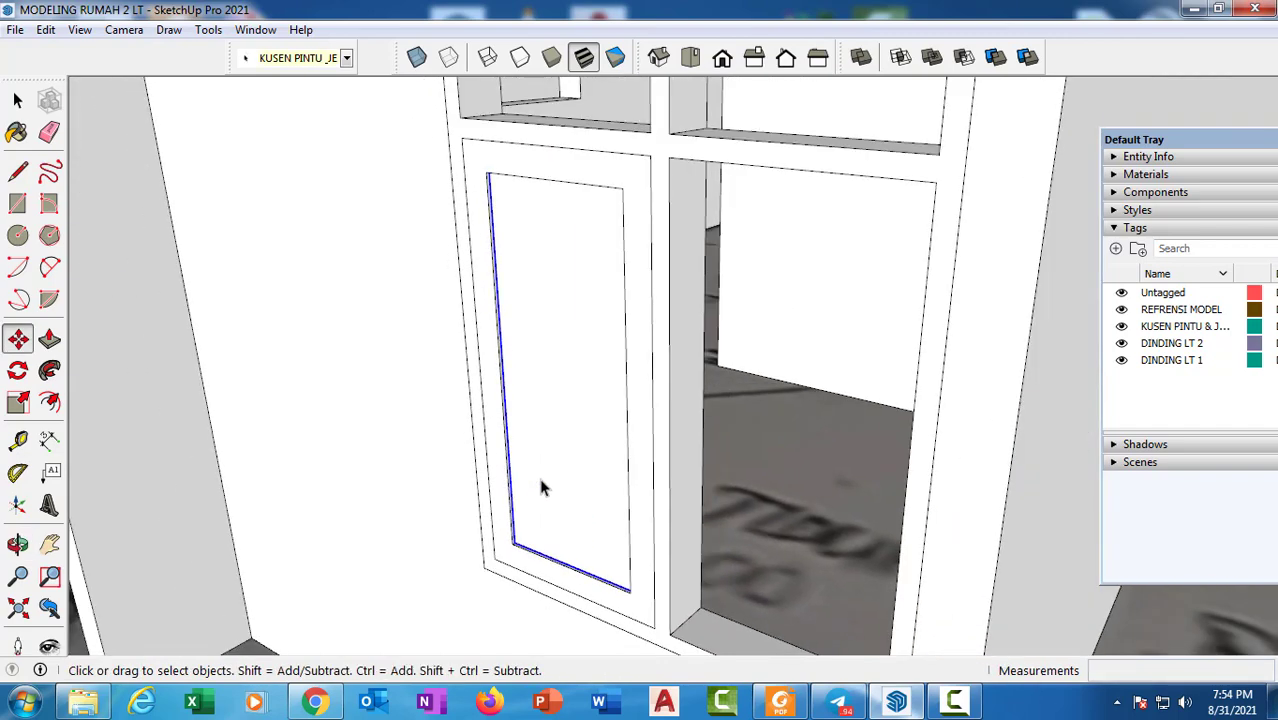
Paint the glass pane inside its component with Translucent Glass Gray from the Glass and Mirrors materials
scroll(537, 472, "down", 2)
left_click(535, 402)
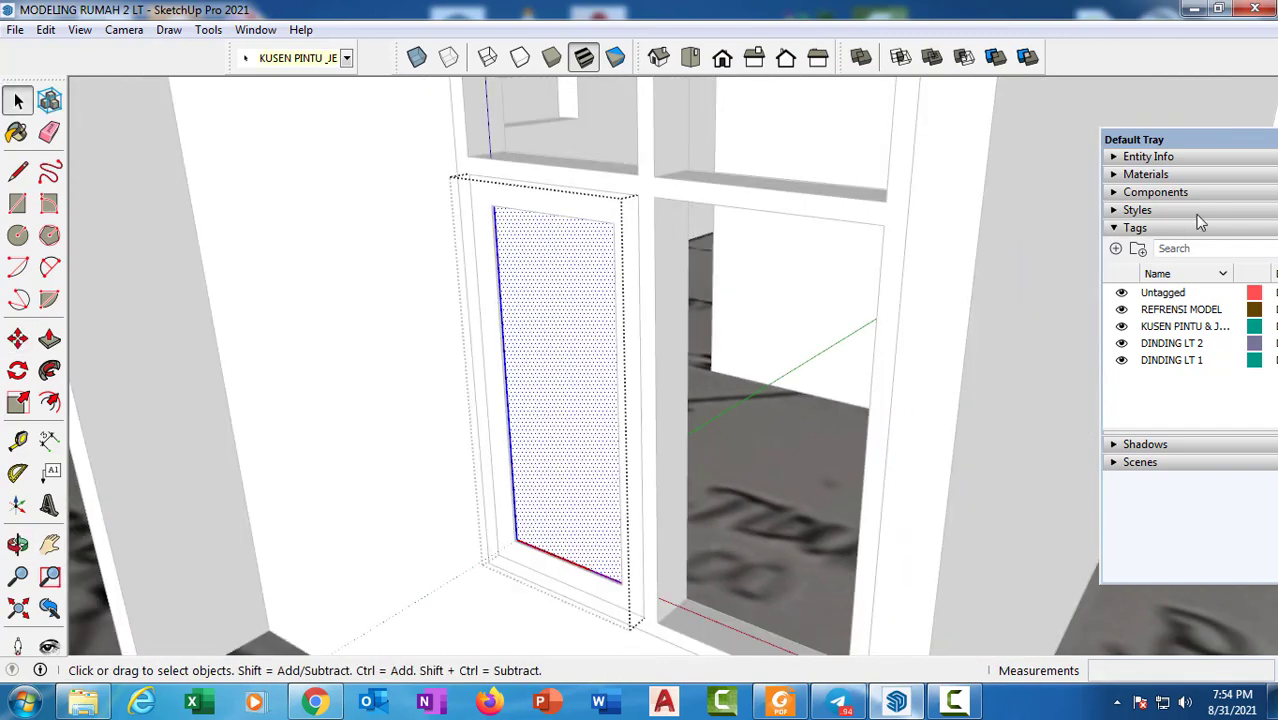
left_click(1155, 192)
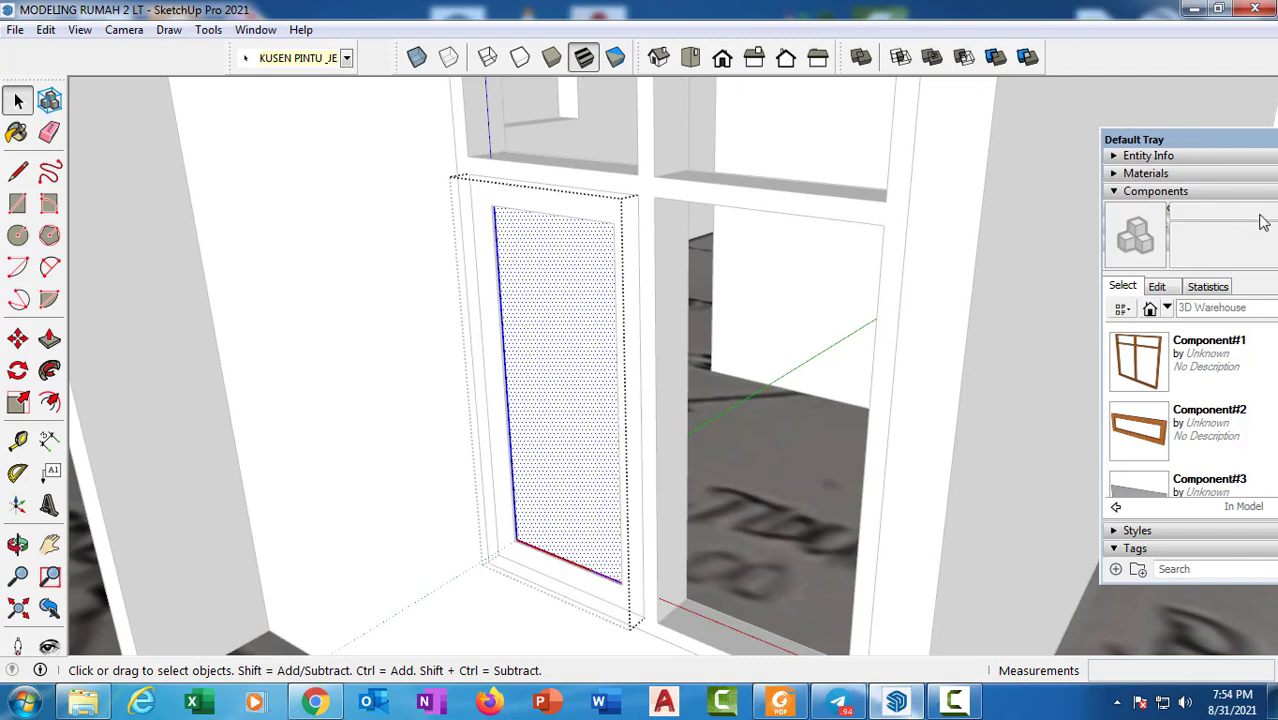
left_click_drag(1230, 143, 1101, 100)
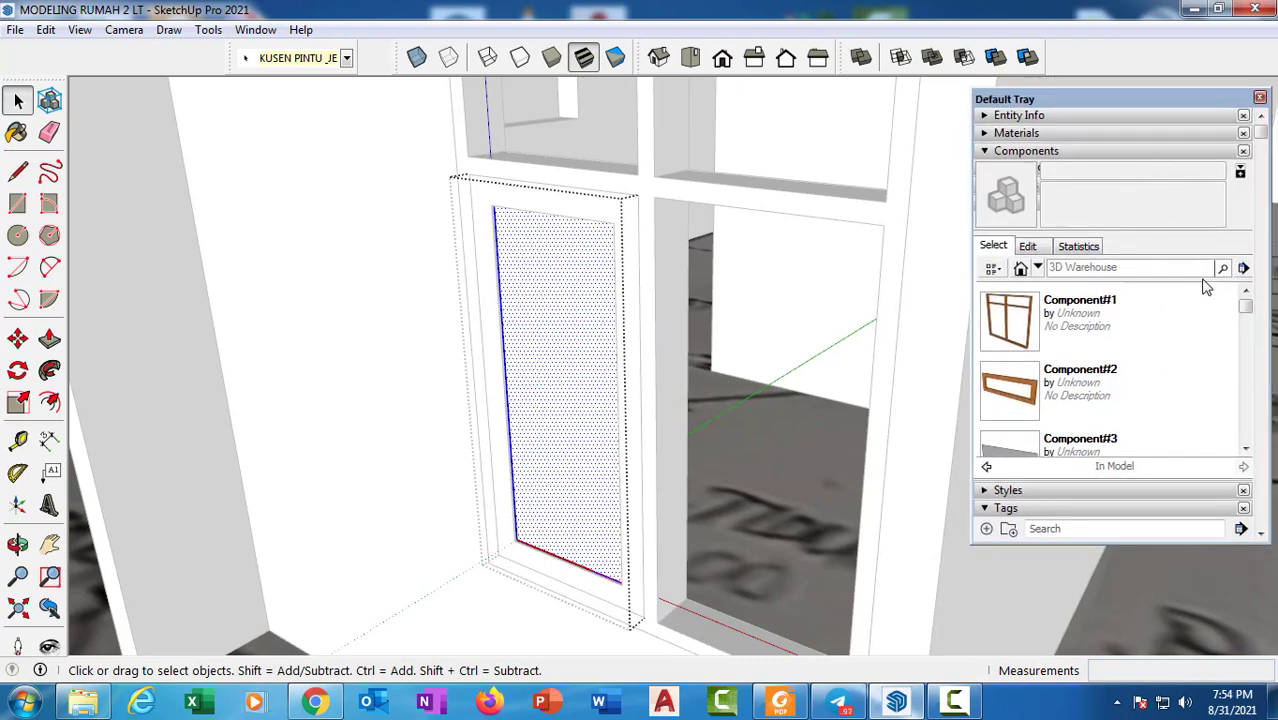
left_click(1016, 133)
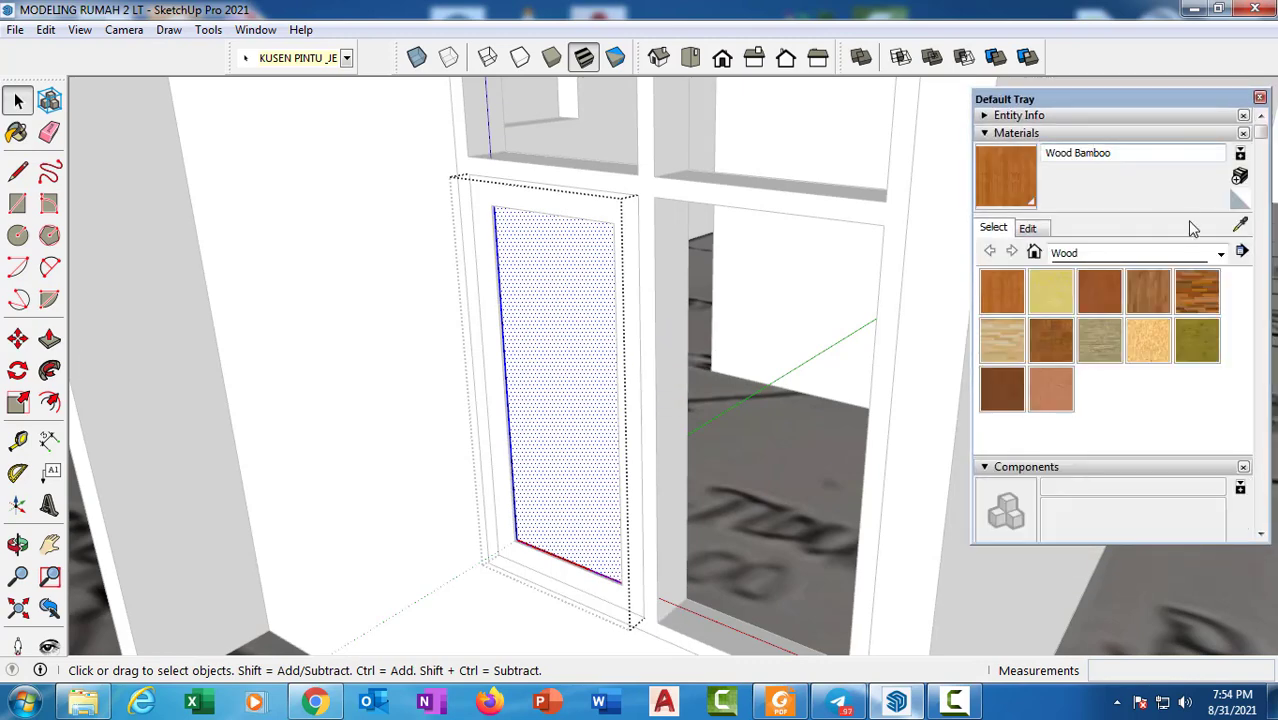
left_click(1218, 255)
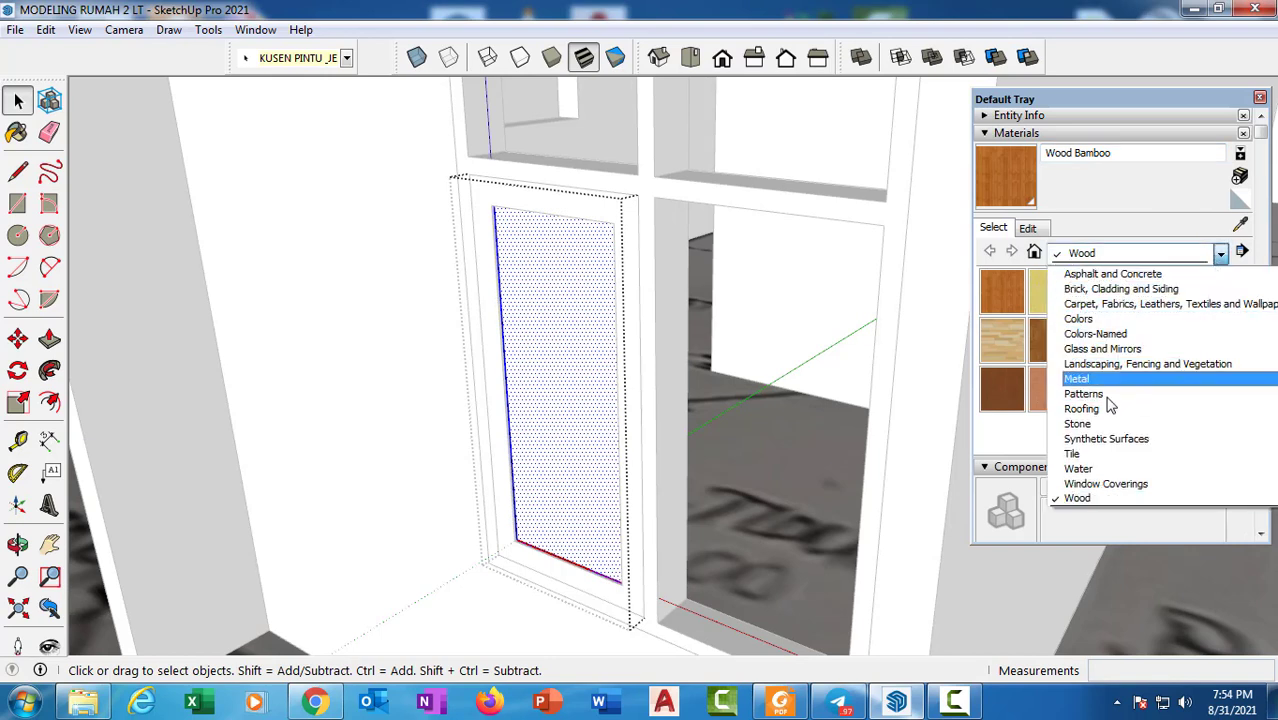
left_click(1102, 349)
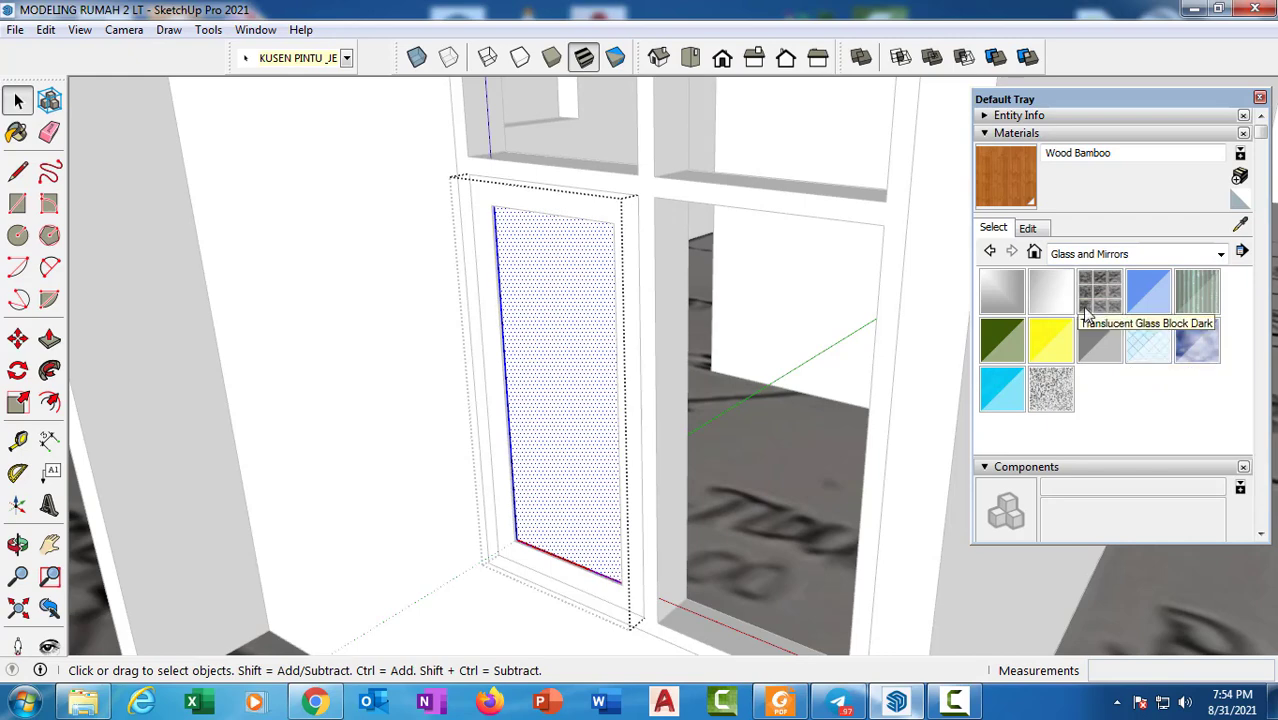
left_click(600, 314)
middle_click_drag(608, 314, 582, 394)
key("space")
middle_click_drag(227, 293, 508, 402)
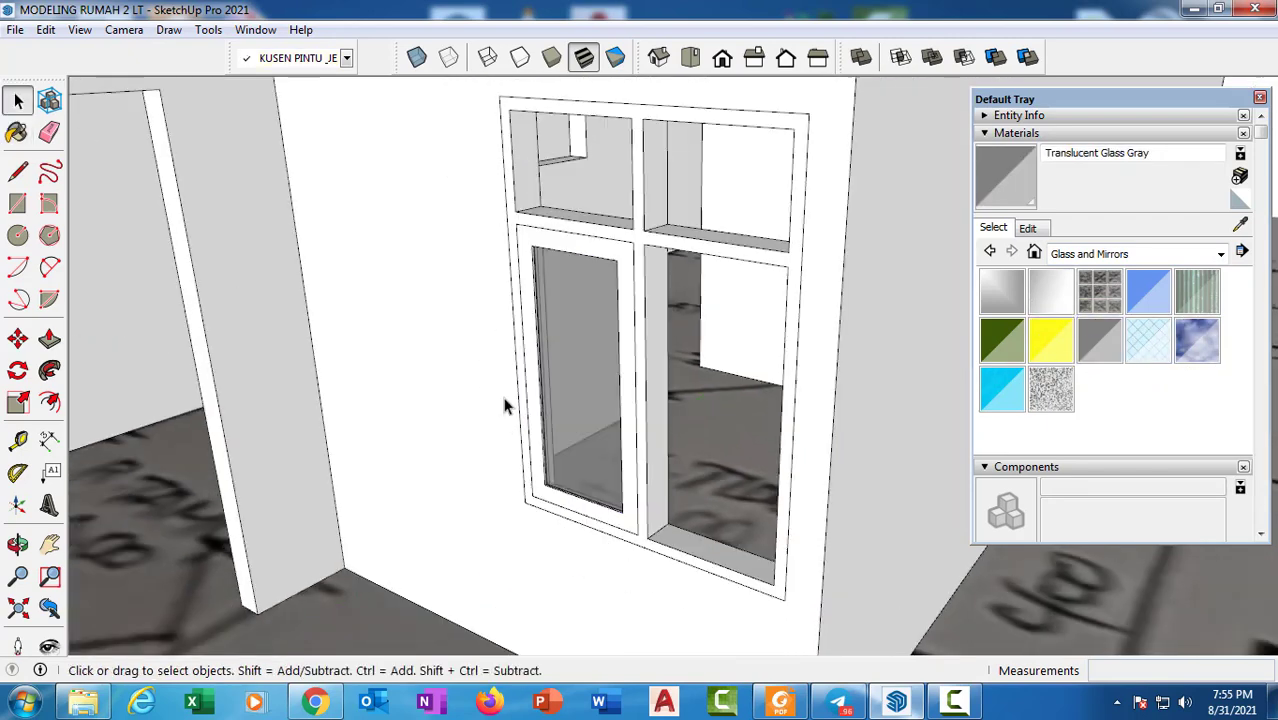
Copy the lower-left sash together with its glass 65.1 cm sideways into the lower-right window opening
scroll(600, 410, "down", 5)
scroll(624, 370, "up", 5)
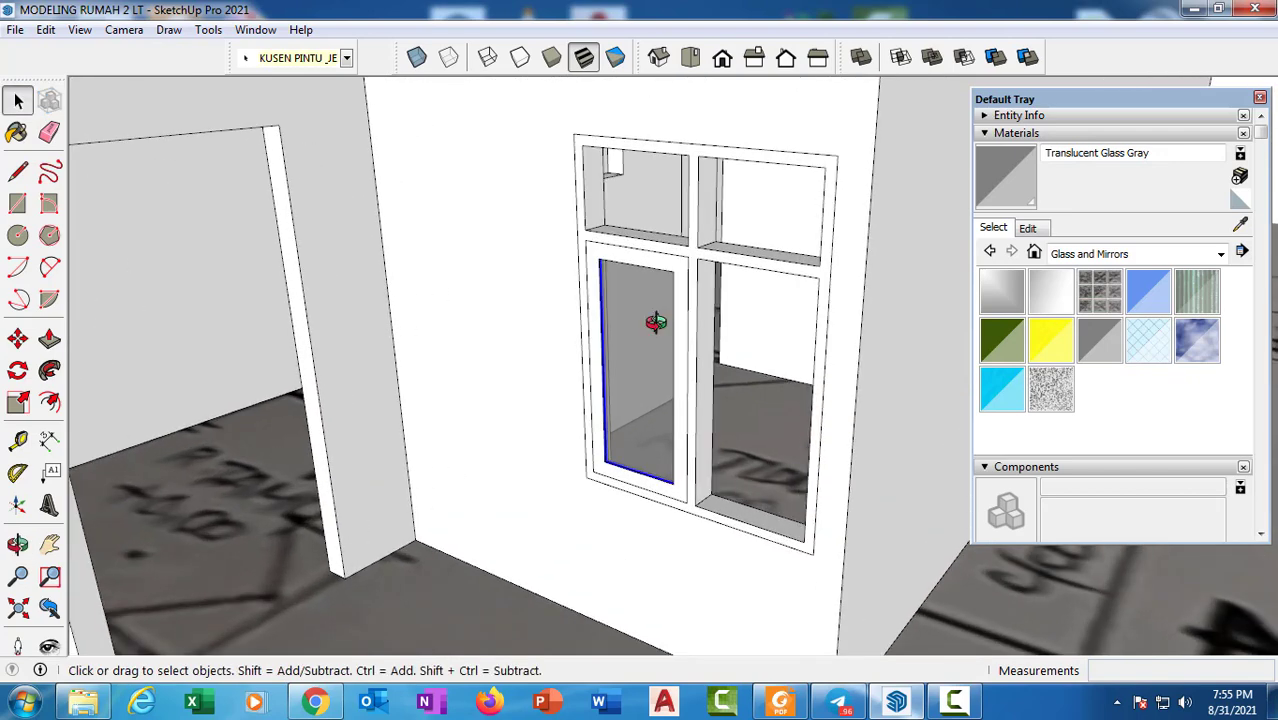
middle_click_drag(655, 321, 722, 291)
scroll(672, 268, "up", 3)
scroll(626, 390, "down", 2)
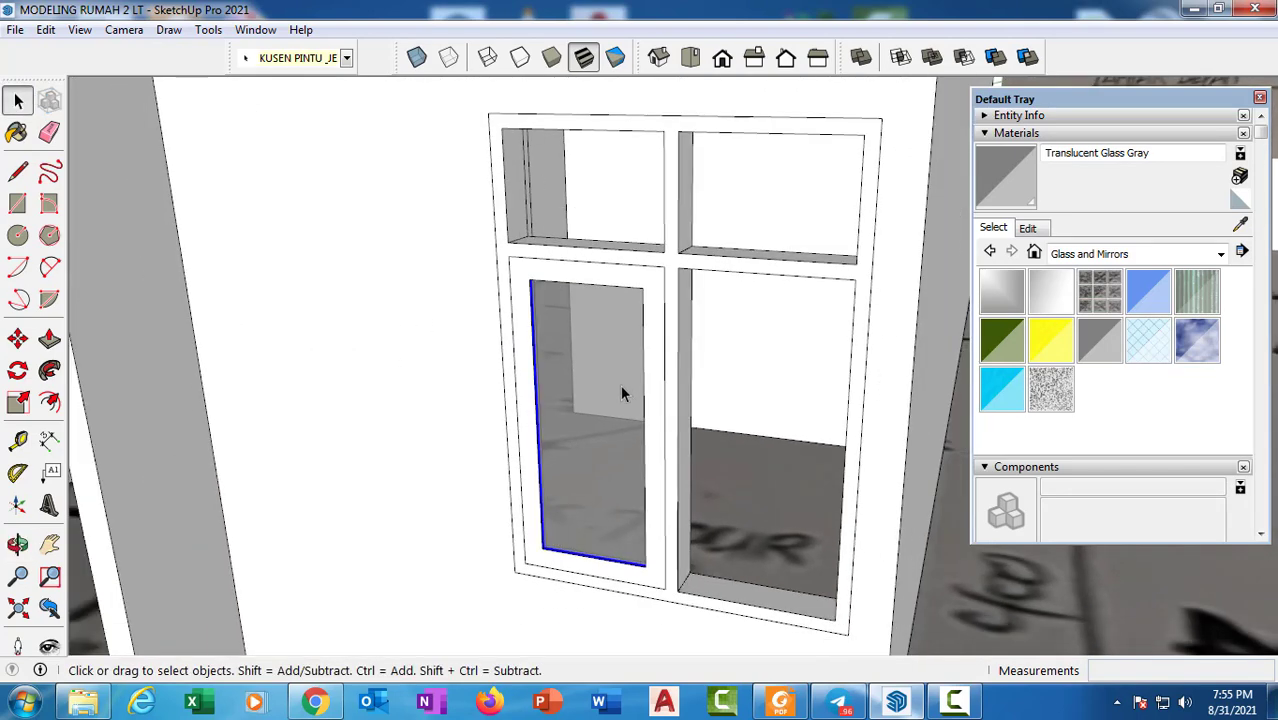
middle_click_drag(604, 385, 647, 362)
scroll(648, 358, "up", 3)
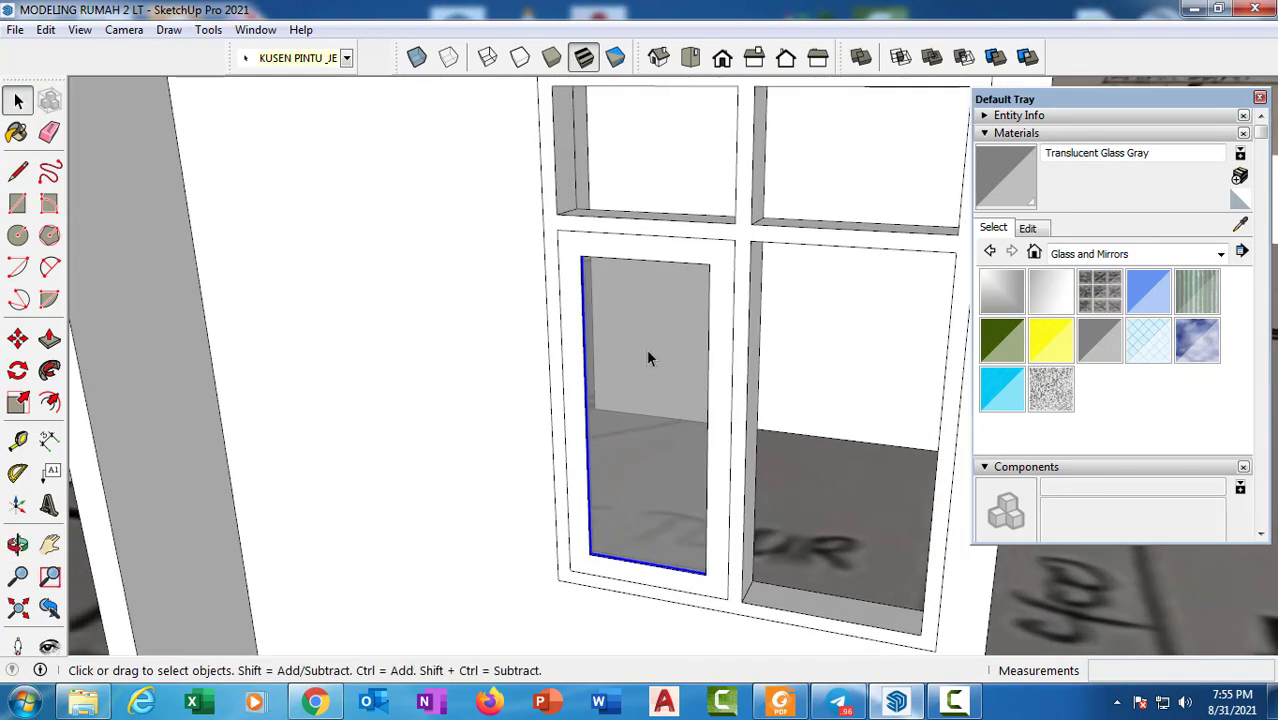
double_click(662, 253)
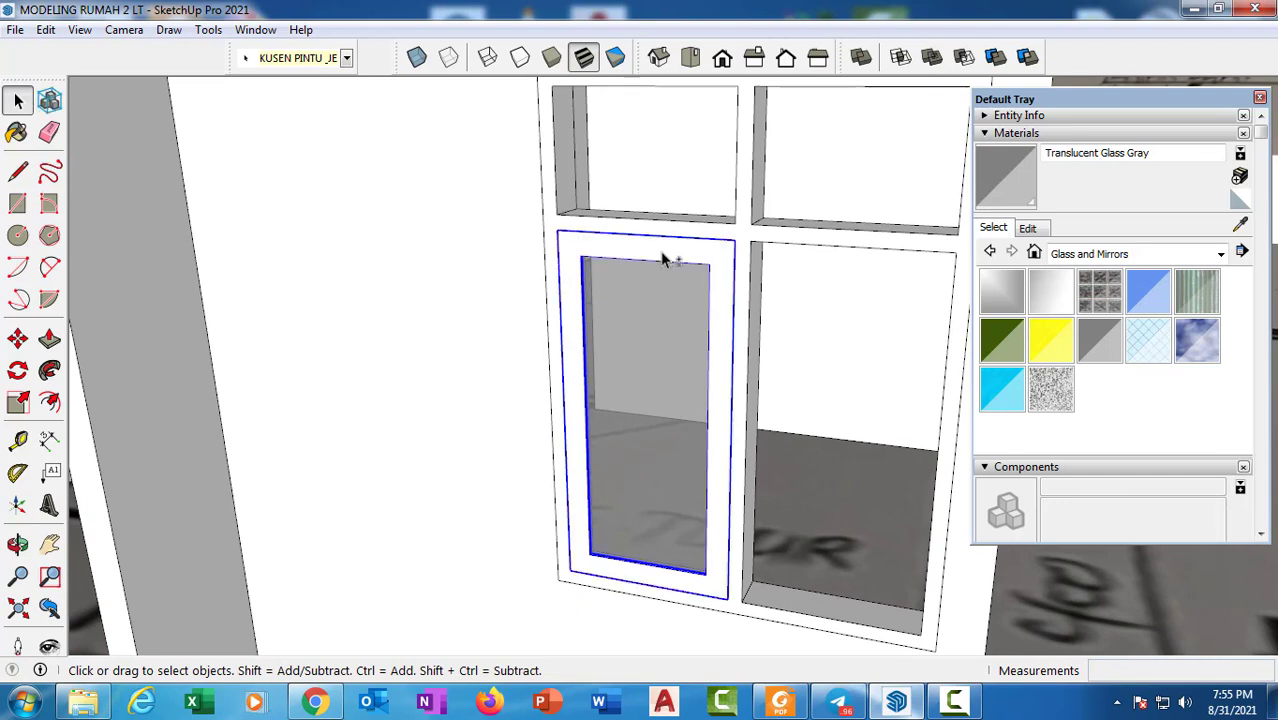
key("m")
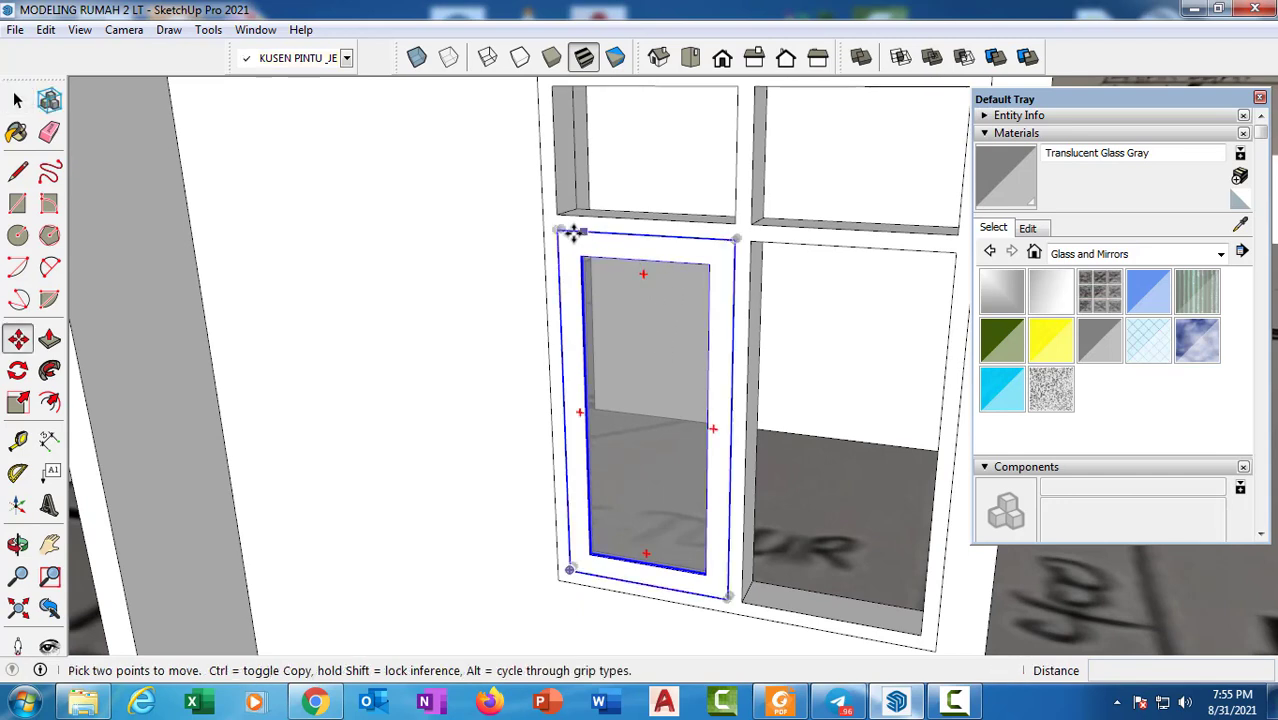
left_click(563, 230)
key("ctrl")
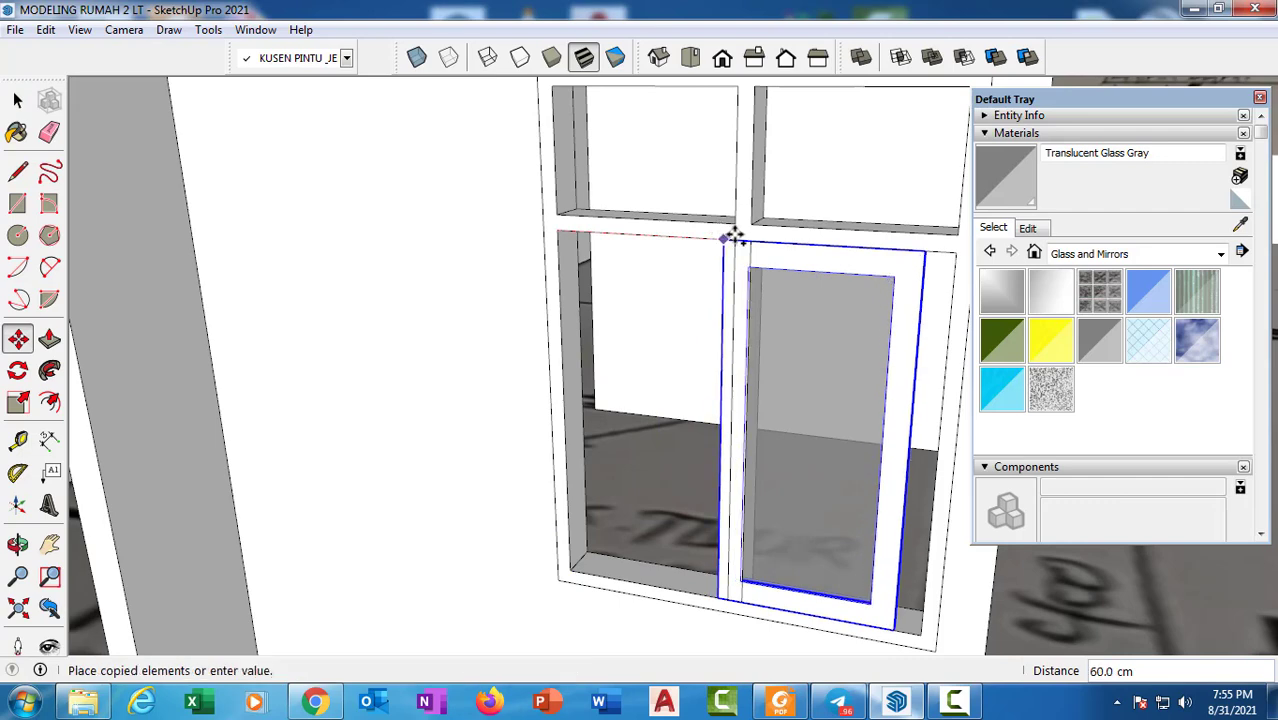
left_click(753, 240)
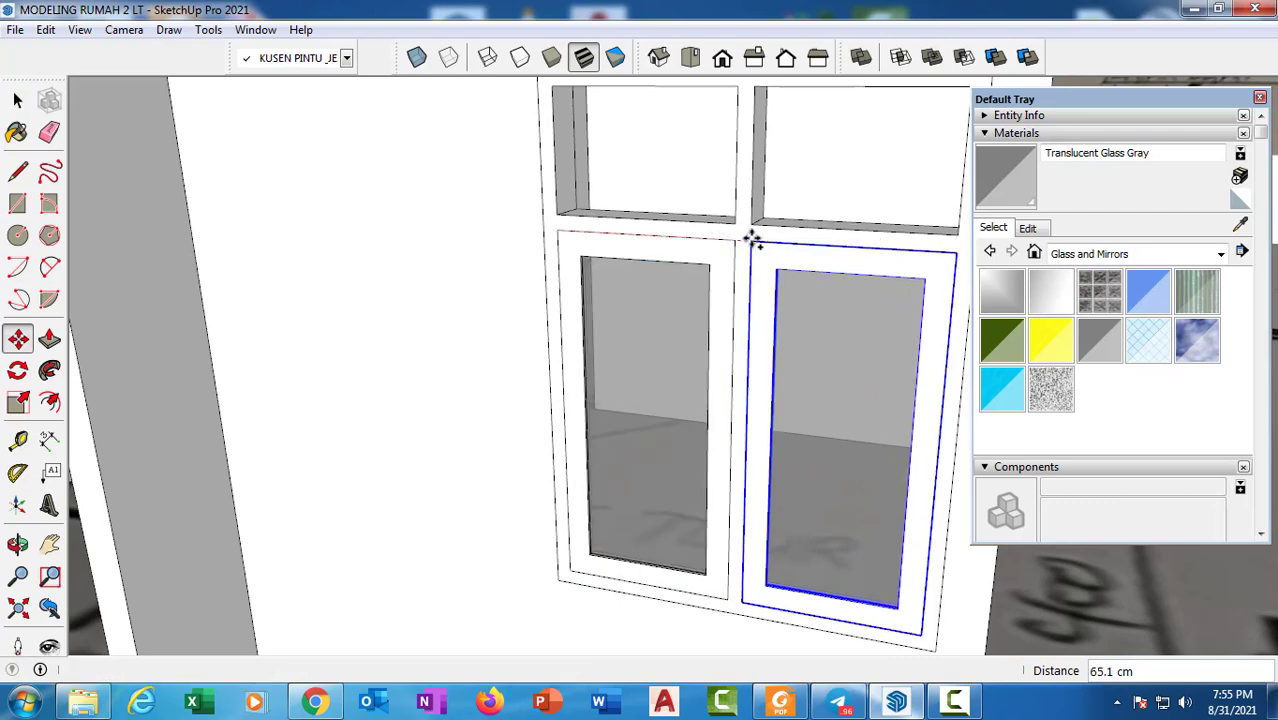
scroll(653, 272, "down", 5)
key("space")
Draw a rectangle filling the upper-left window opening from corner to corner
scroll(640, 298, "down", 3)
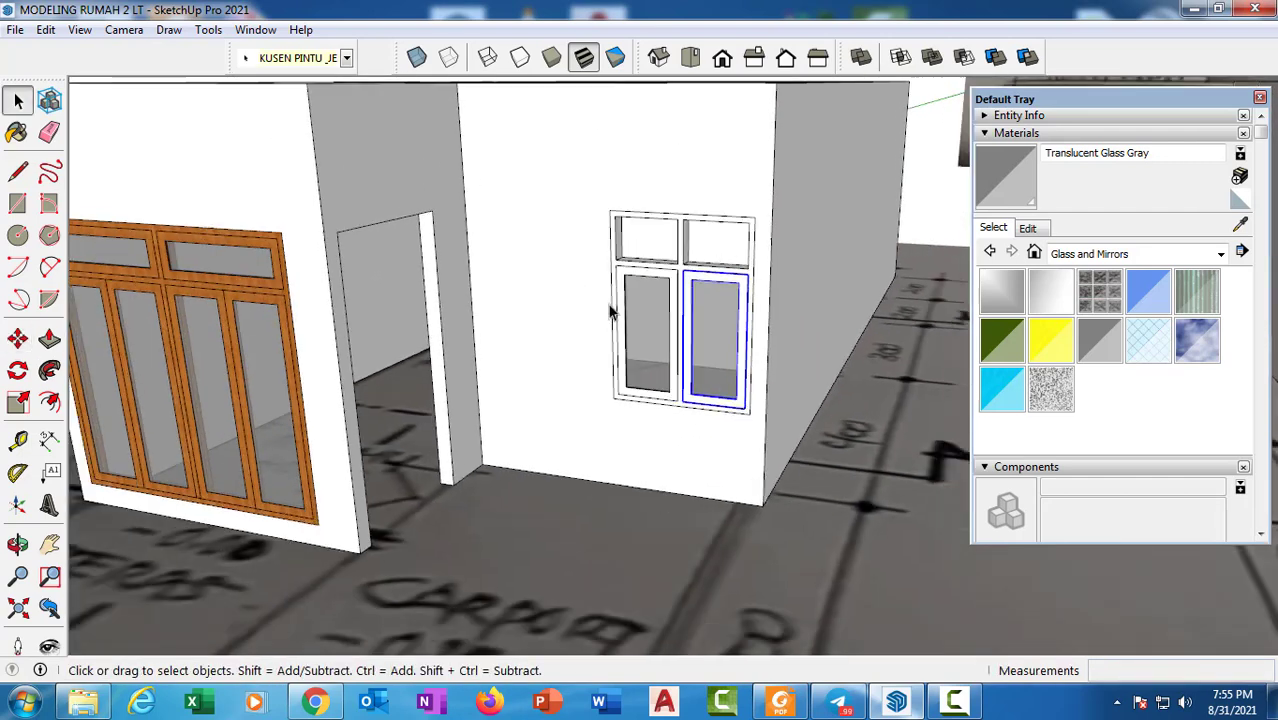
middle_click_drag(608, 308, 512, 398)
scroll(604, 271, "up", 2)
scroll(608, 342, "up", 3)
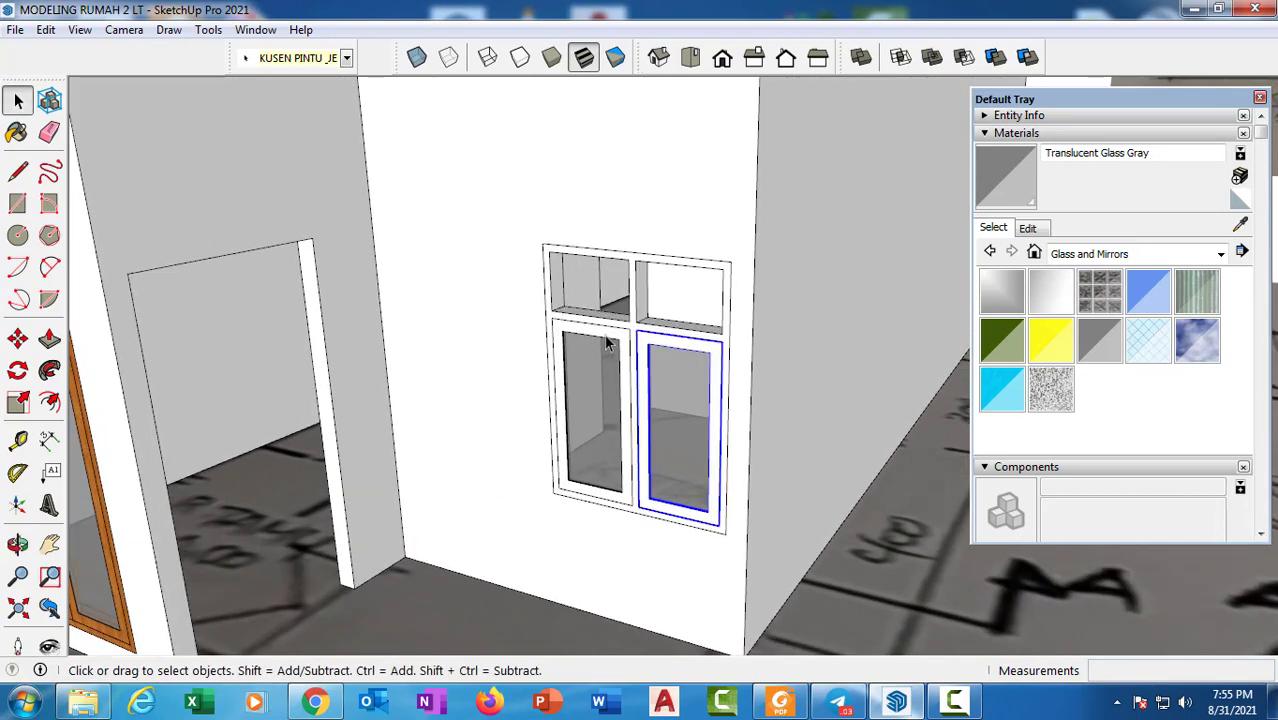
middle_click_drag(608, 342, 515, 243)
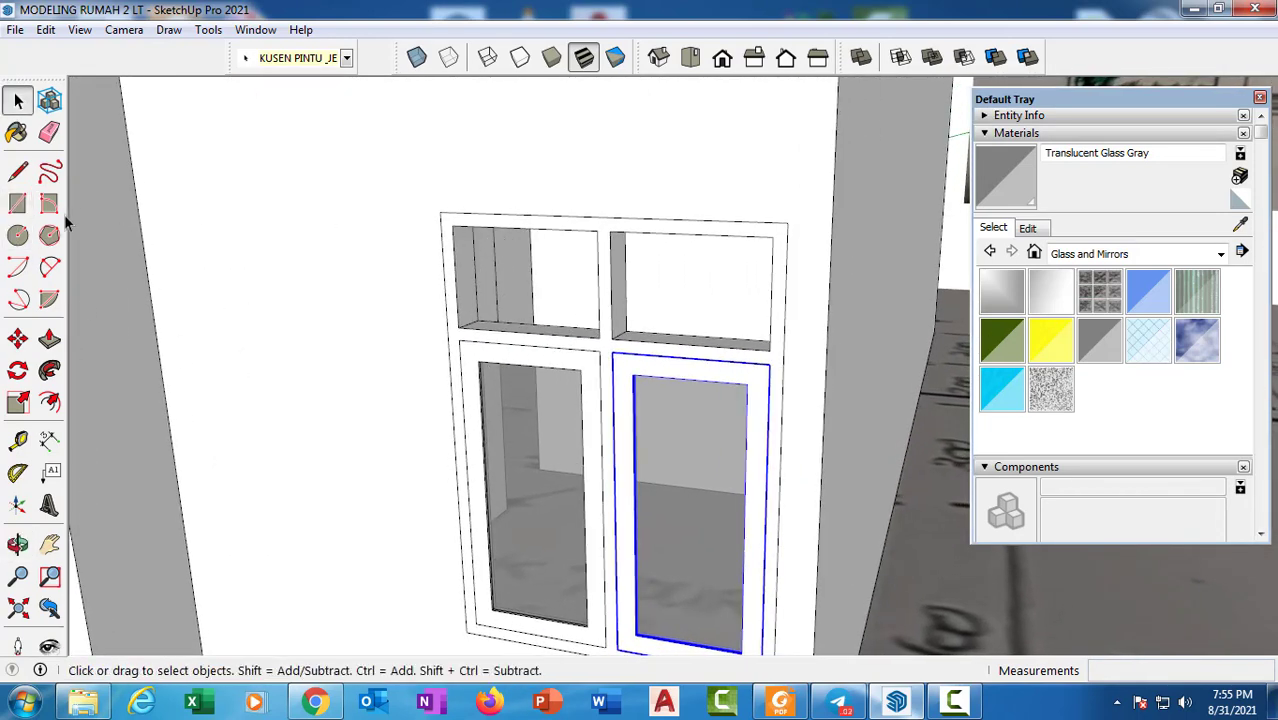
left_click(17, 203)
left_click(453, 226)
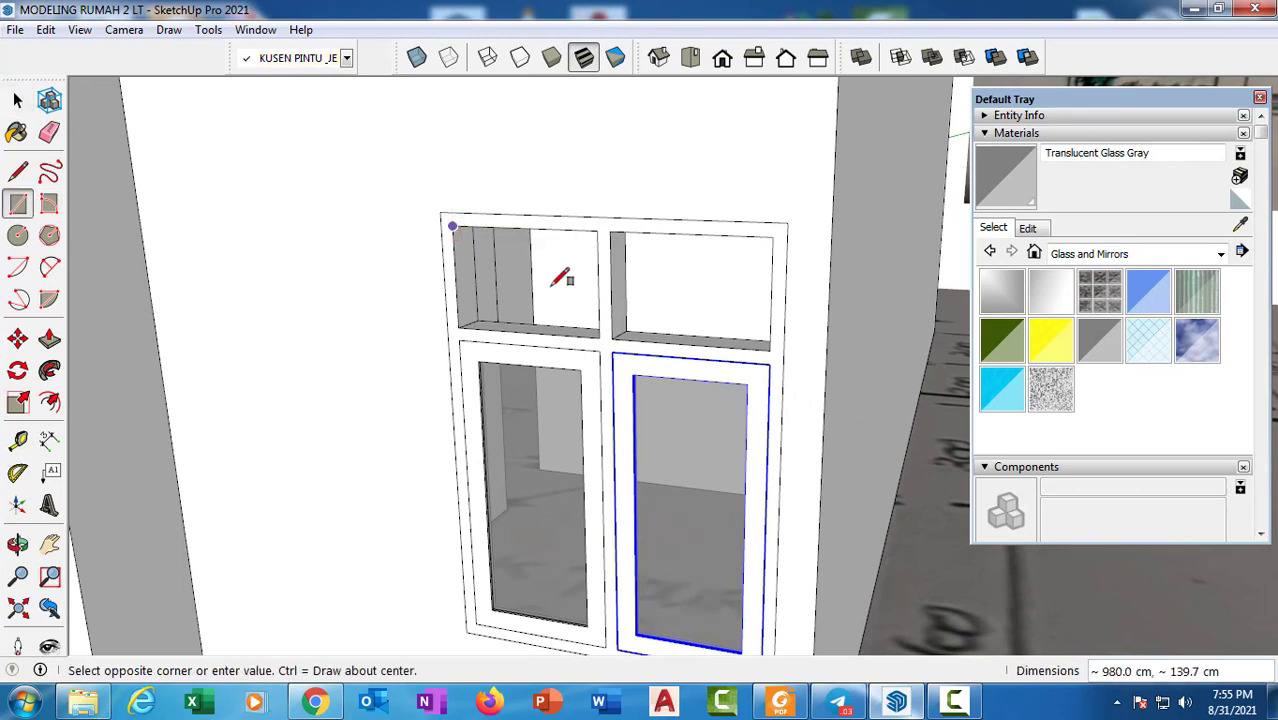
left_click(600, 334)
scroll(272, 320, "up", 1)
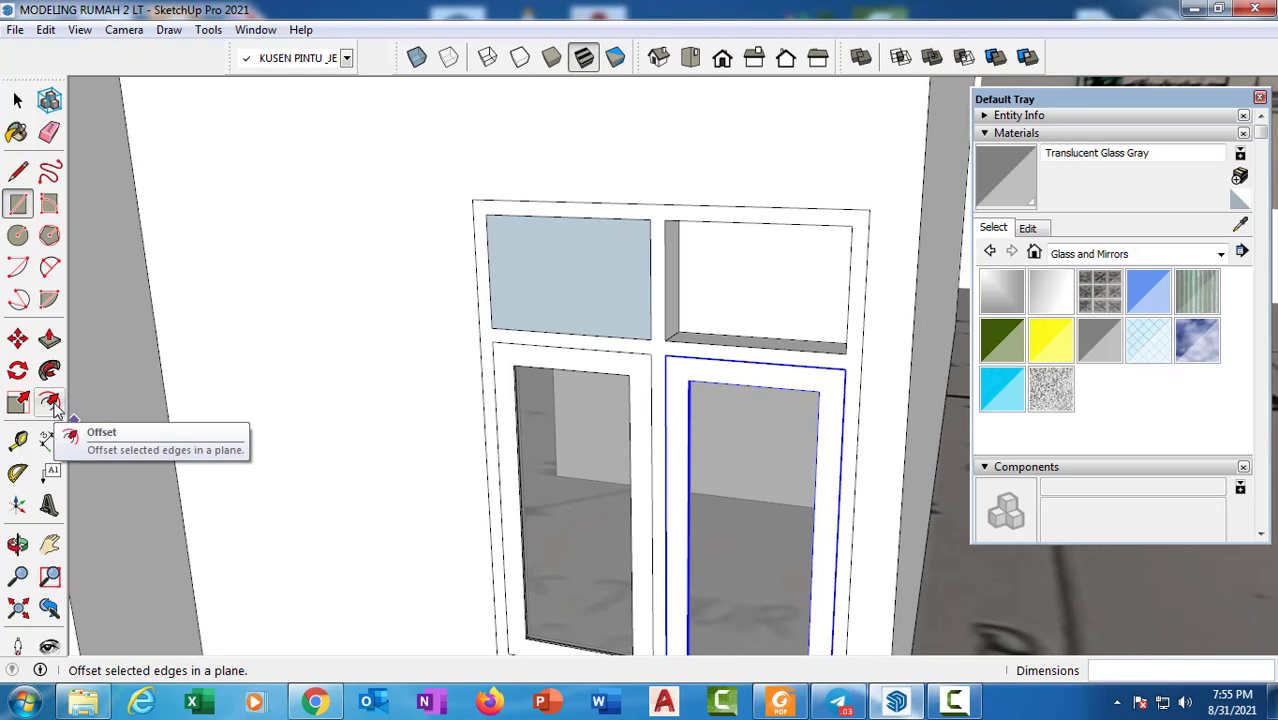
Offset the outline of the upper-left pane face inward to form the sash border, matching the lower sash width
left_click(52, 404)
left_click(586, 228)
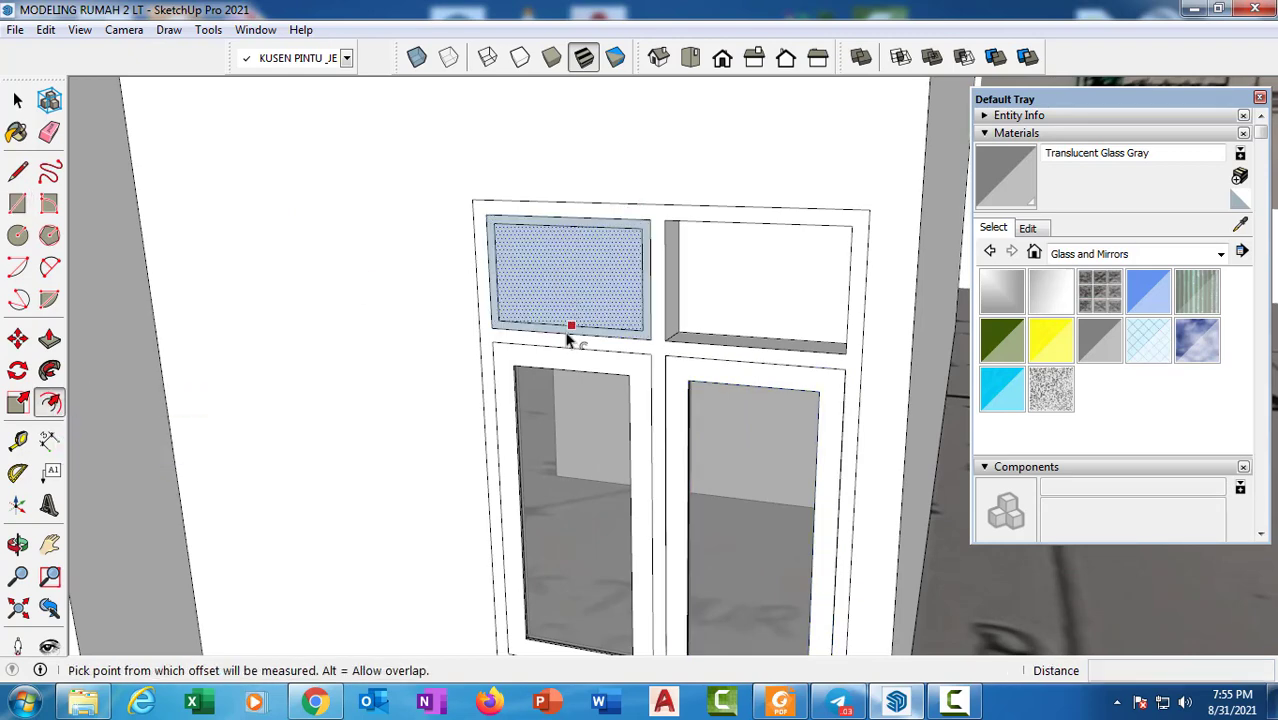
left_click(563, 336)
left_click(563, 229)
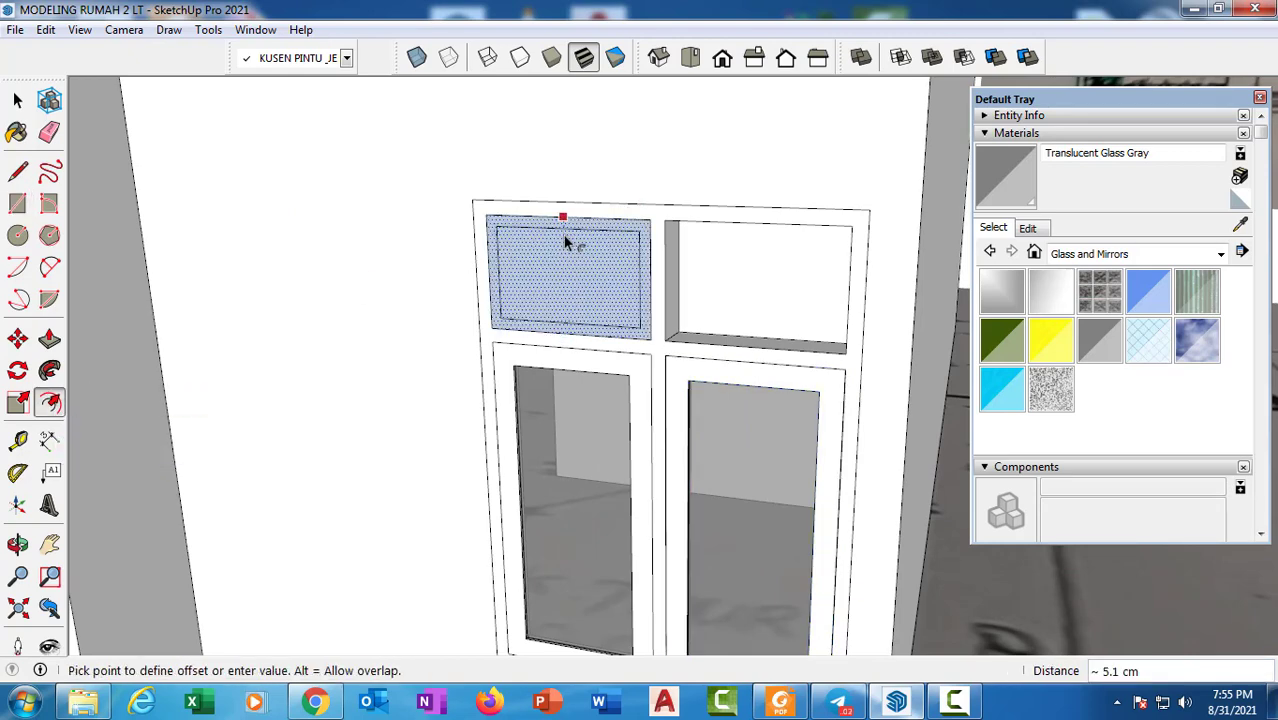
left_click(575, 280)
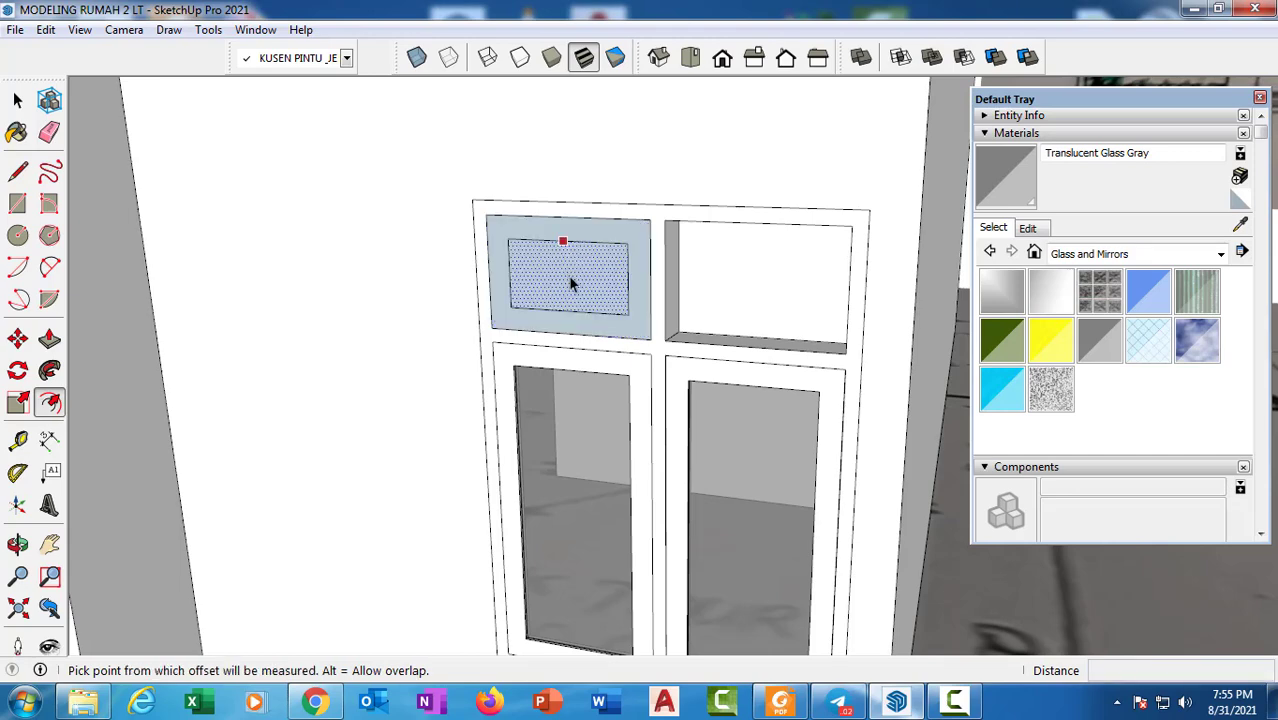
Delete the face inside the upper-left sash border and extrude the border 3 cm
key("space")
left_click(573, 290)
key("Delete")
scroll(553, 296, "up", 3)
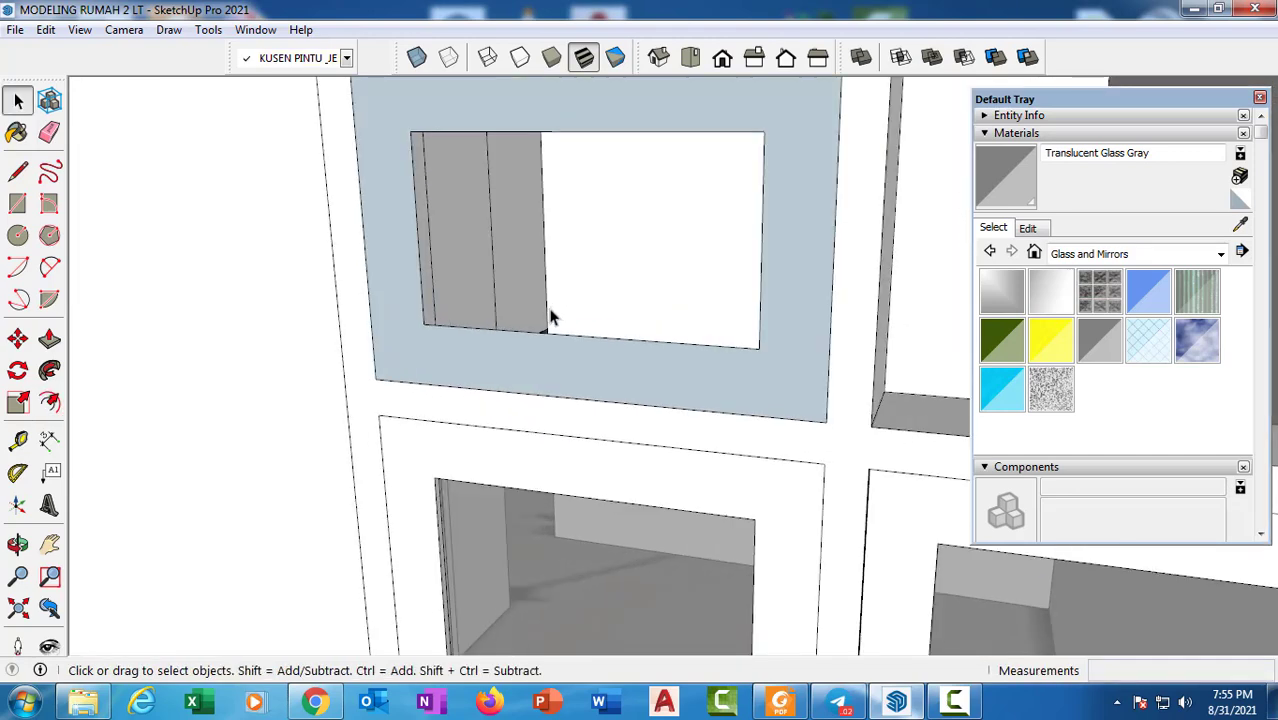
key("o")
key("p")
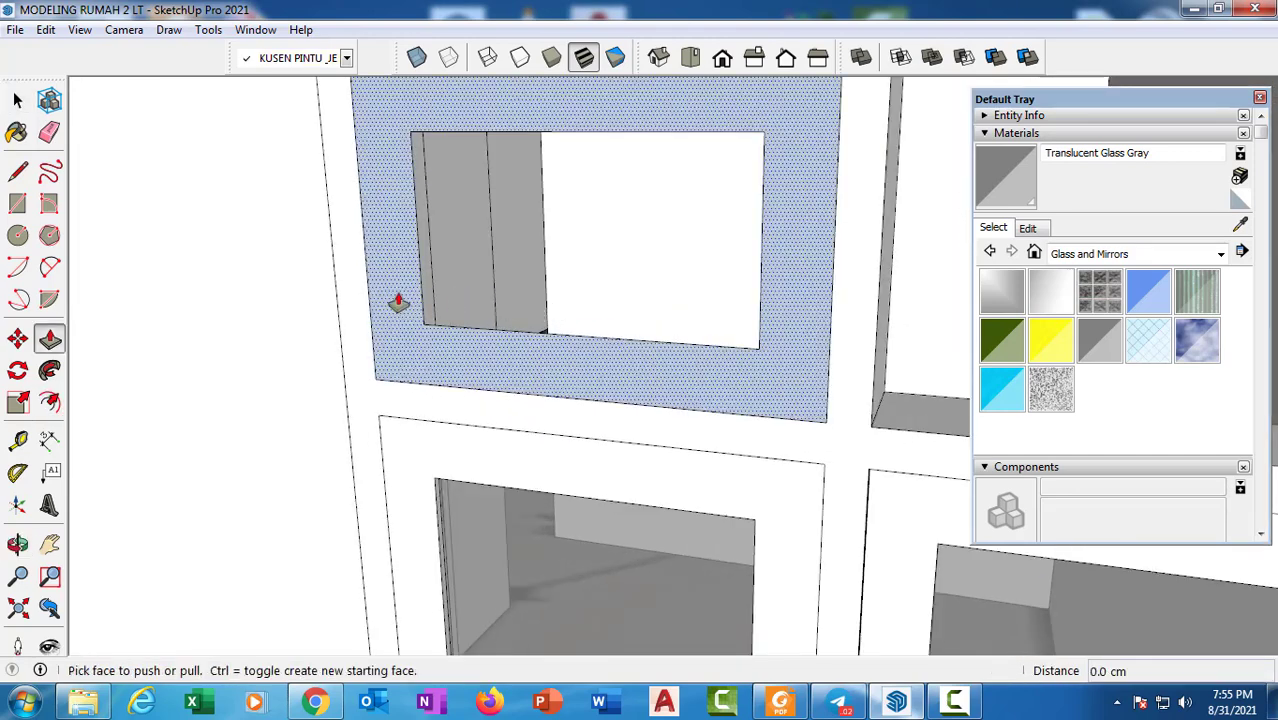
left_click(400, 301)
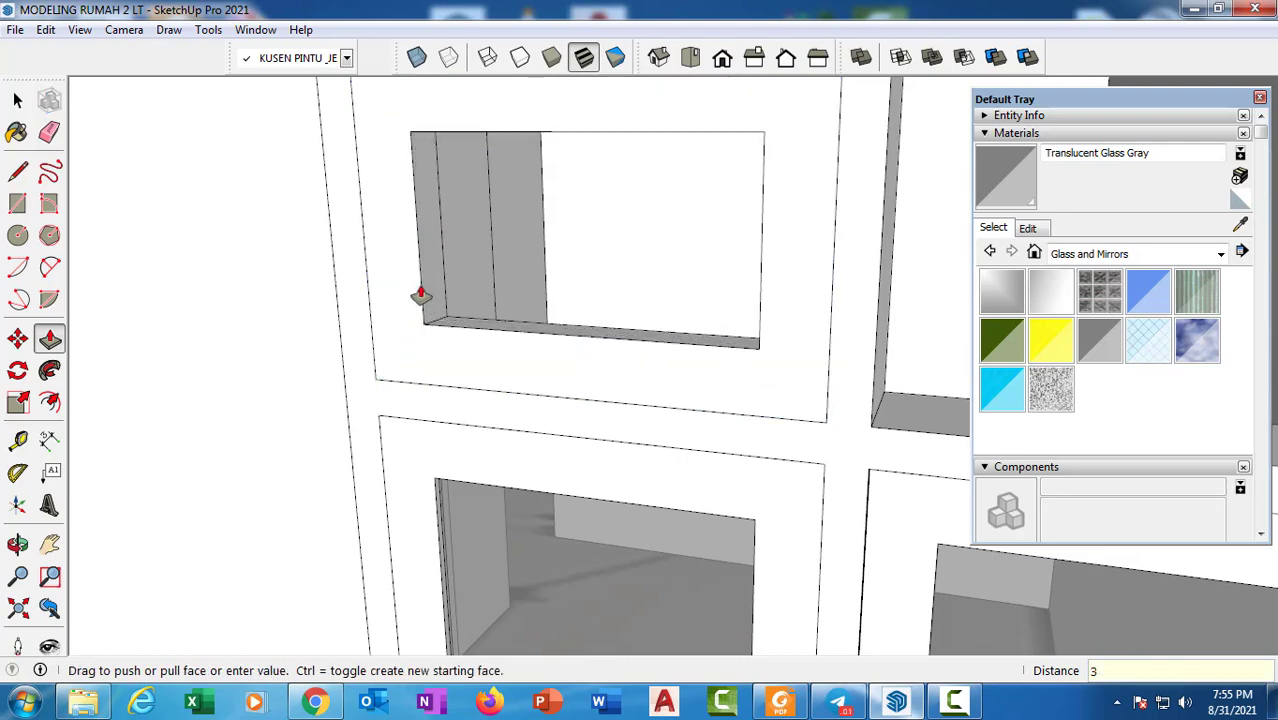
key("Return")
scroll(418, 292, "down", 4)
Turn the whole upper-left sash into a component
key("space")
left_click(406, 283)
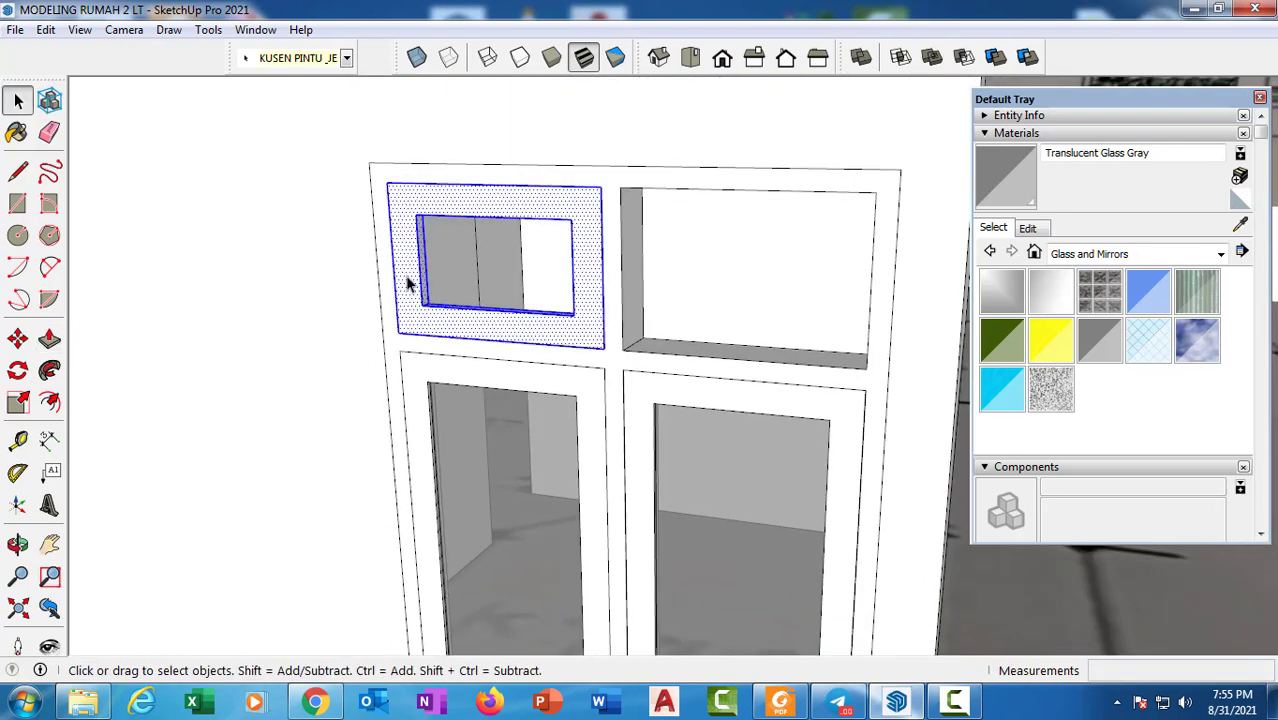
right_click(406, 283)
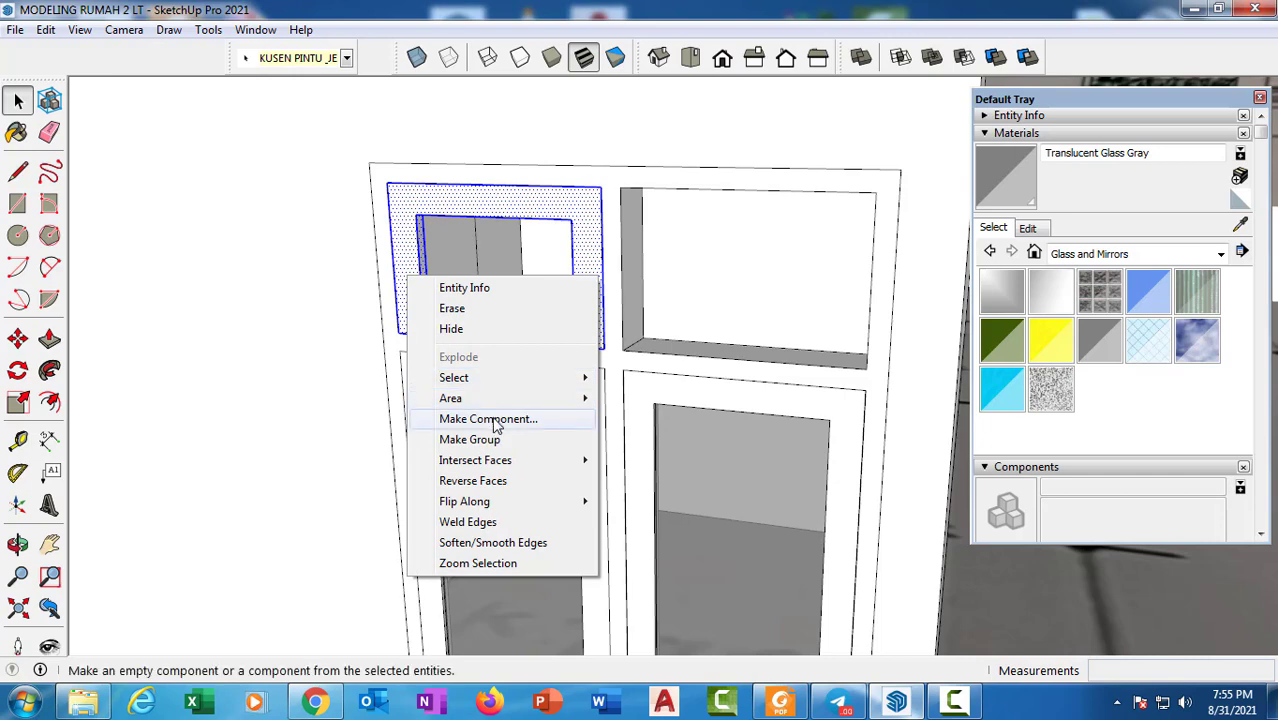
left_click(492, 419)
key("Return")
Draw a rectangle filling the upper-left sash opening from corner to corner and extrude it slightly as a thin glass pane
key("r")
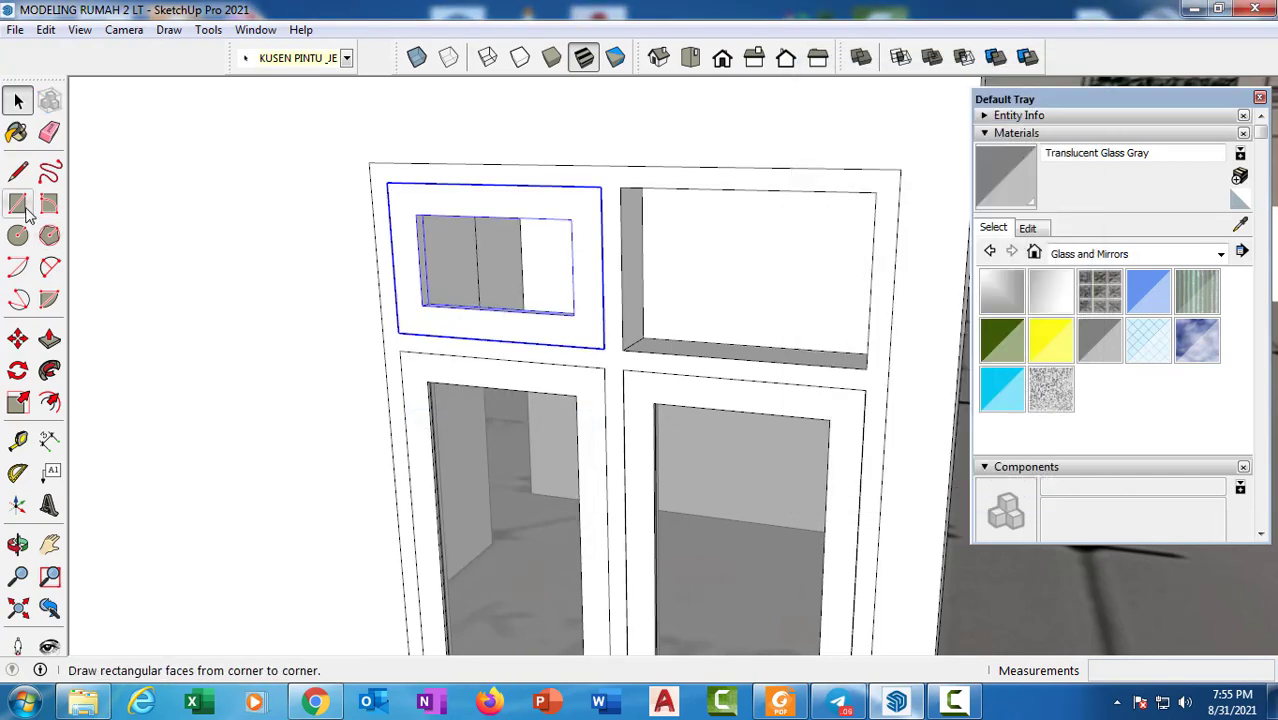
left_click(416, 214)
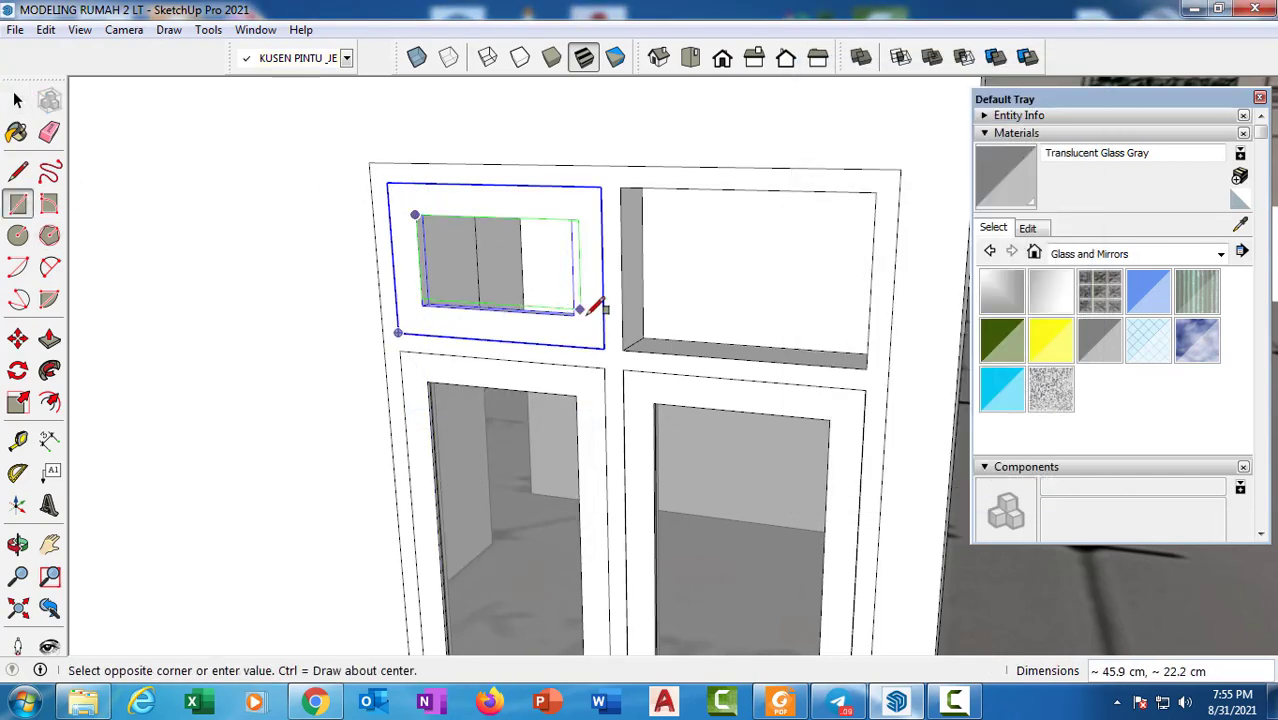
left_click(574, 314)
key("space")
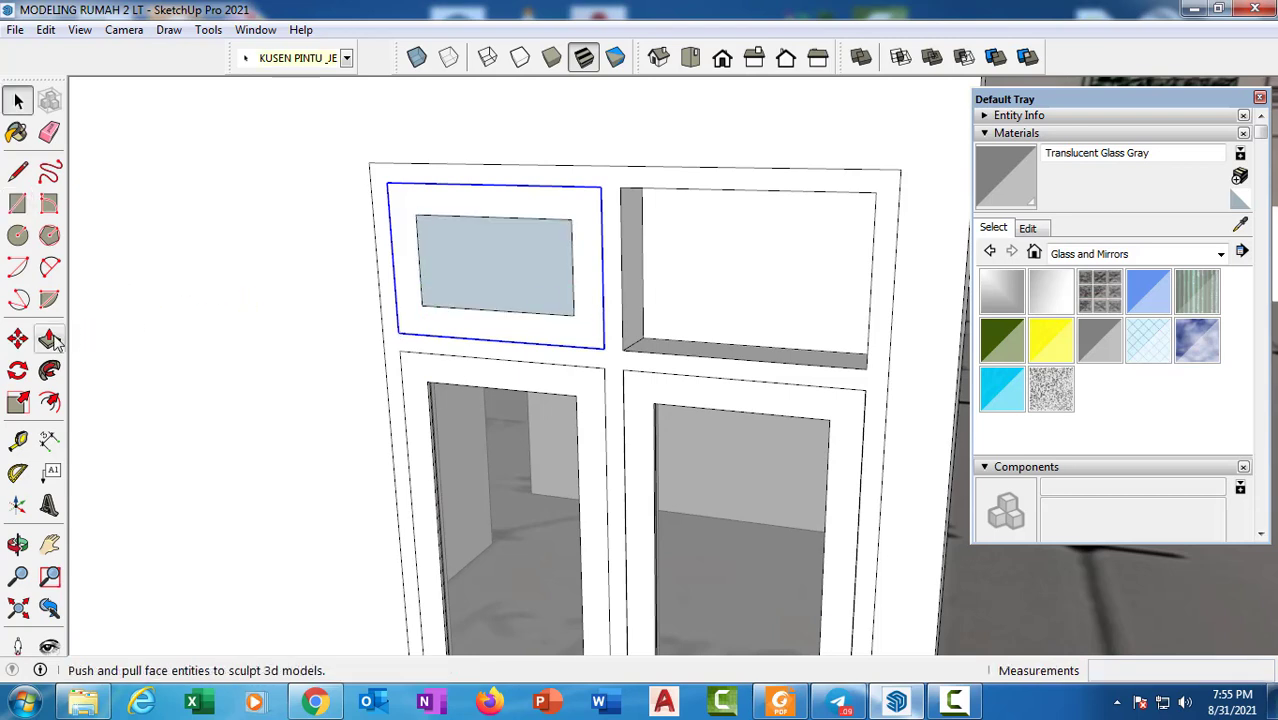
left_click(551, 305)
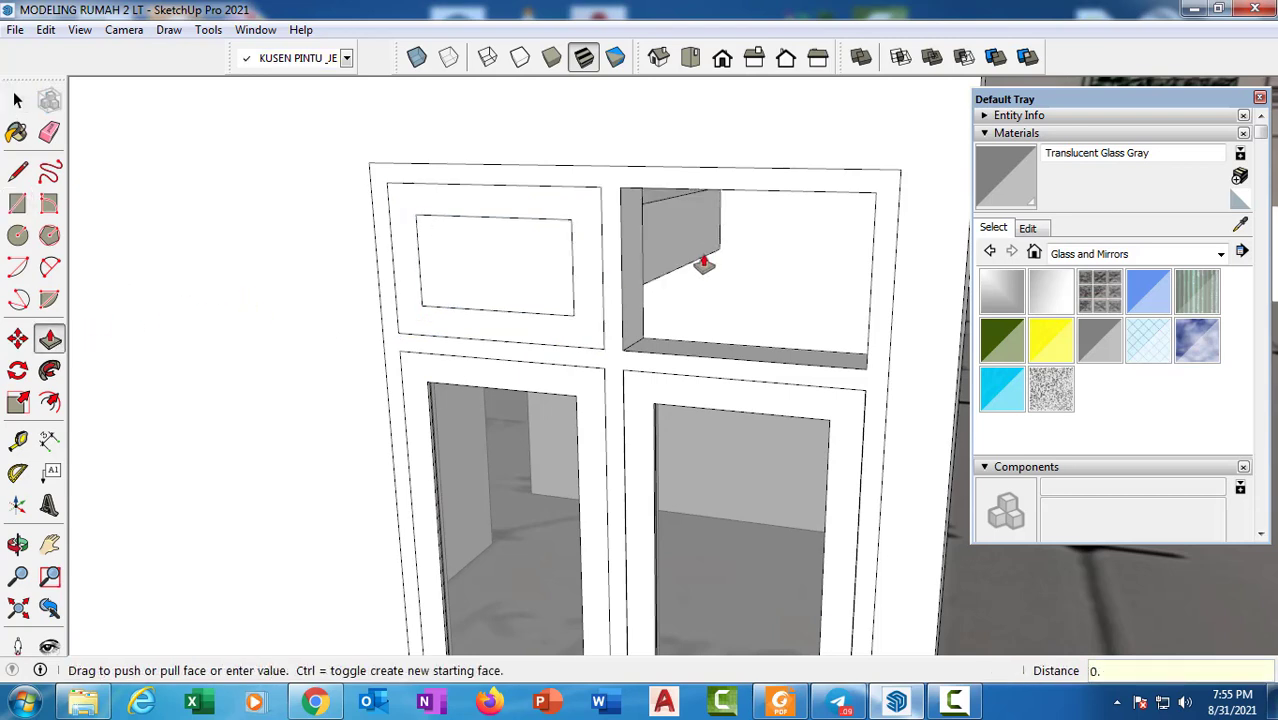
key("Return")
Turn the complete upper-left glass pane into its own component, keeping the default definition settings
key("space")
left_click(495, 298)
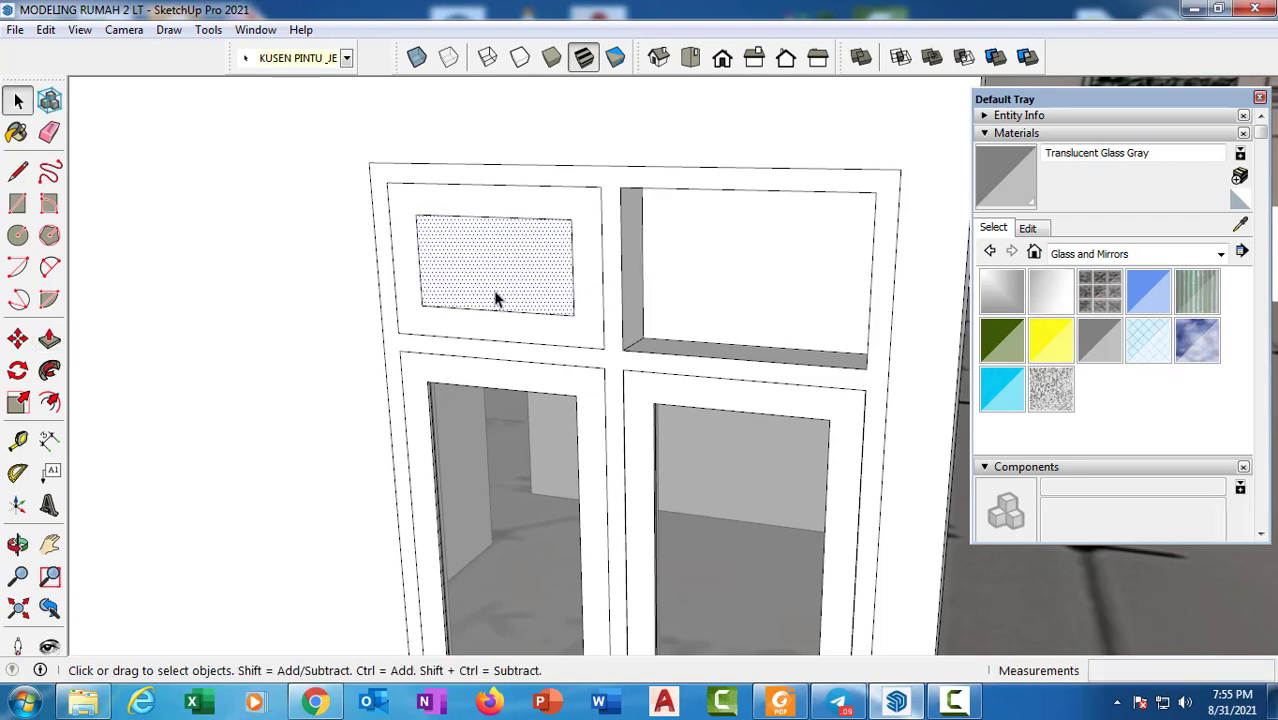
right_click(495, 298)
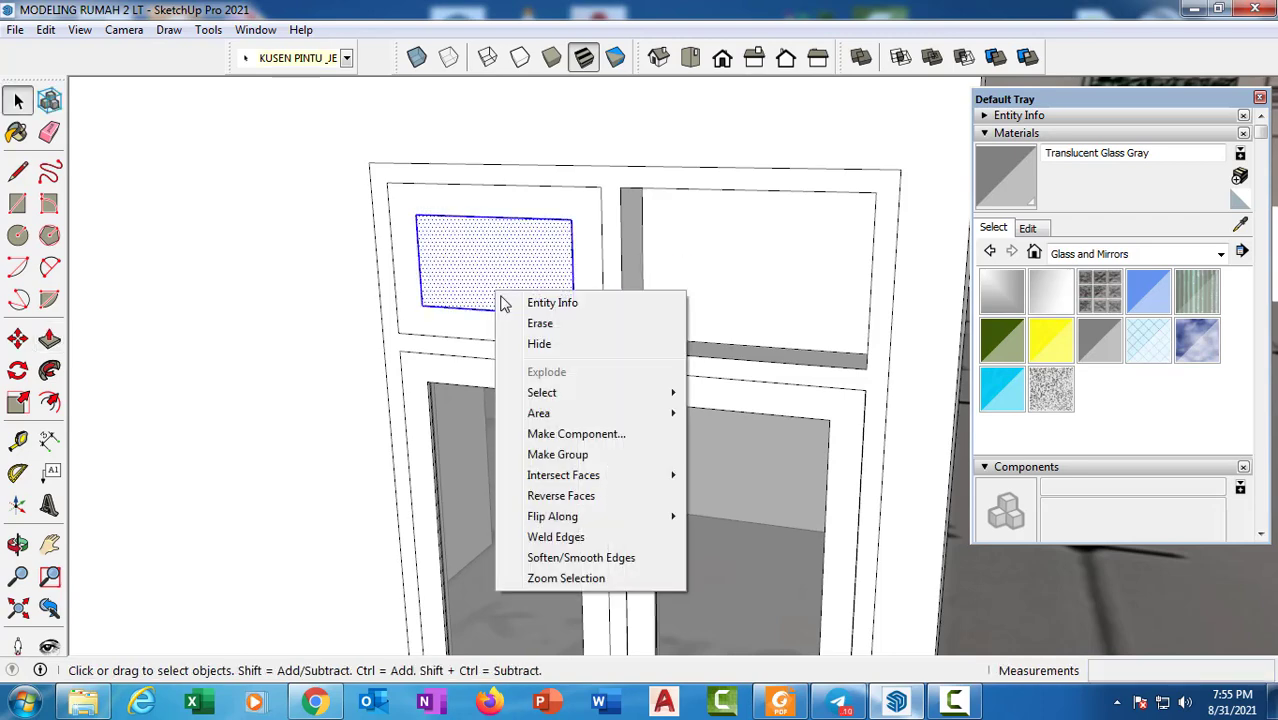
left_click(604, 444)
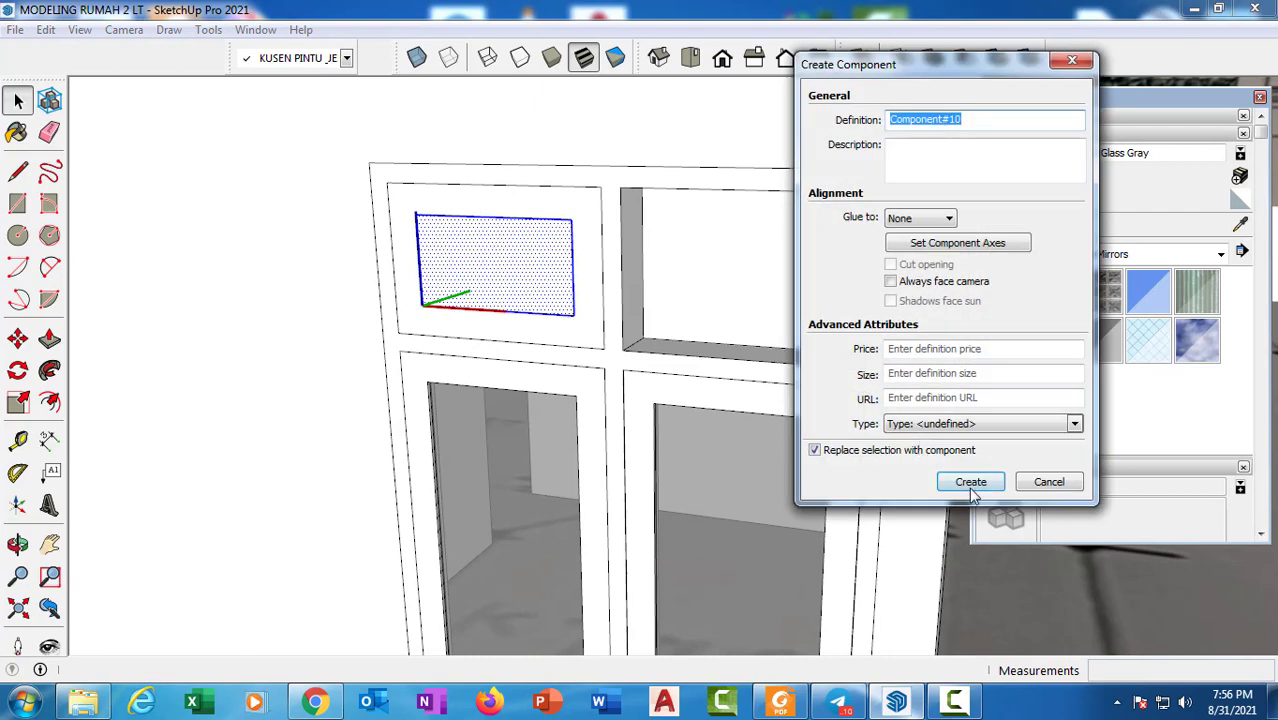
left_click(967, 477)
Move the upper-left glass component back from the sash's front face into the sash depth
scroll(425, 310, "up", 2)
scroll(423, 303, "up", 1)
middle_click_drag(377, 365, 388, 405)
key("m")
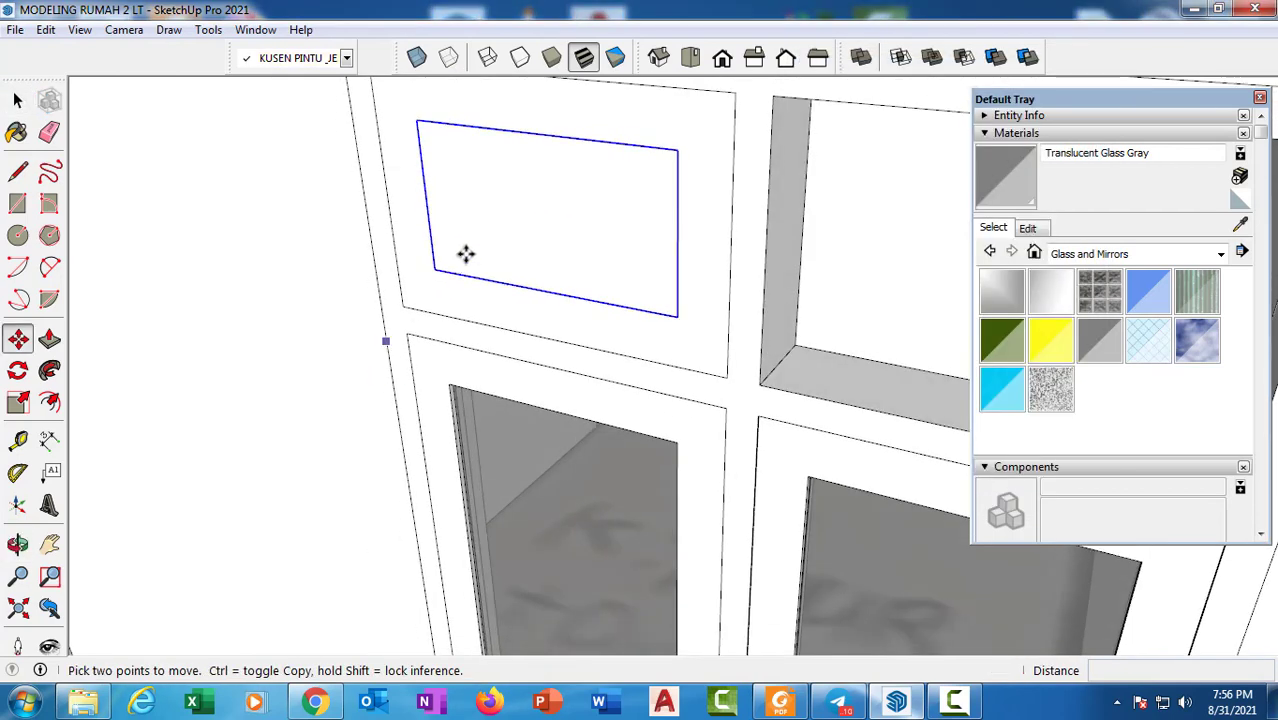
scroll(465, 254, "up", 2)
scroll(424, 278, "up", 2)
left_click(420, 279)
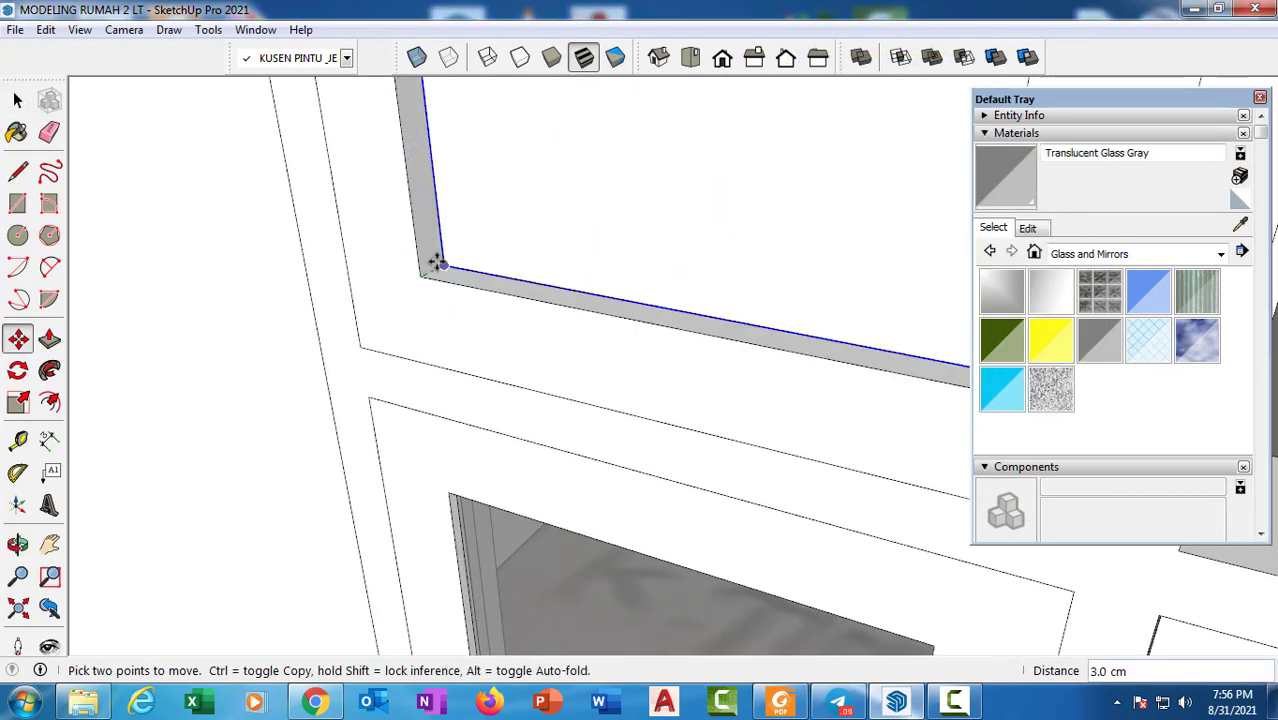
key("Return")
scroll(452, 267, "down", 4)
key("space")
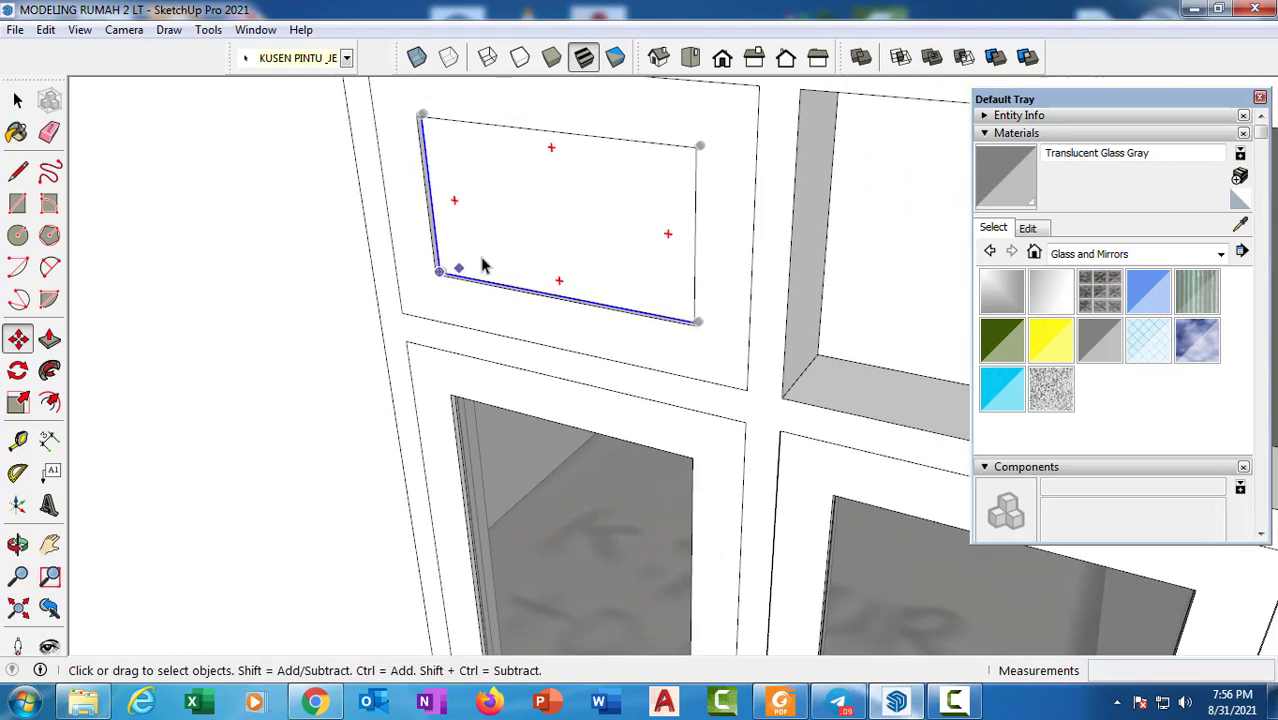
Paint the upper-left glass pane inside its component with Translucent Glass Gray
scroll(482, 259, "up", 2)
double_click(515, 237)
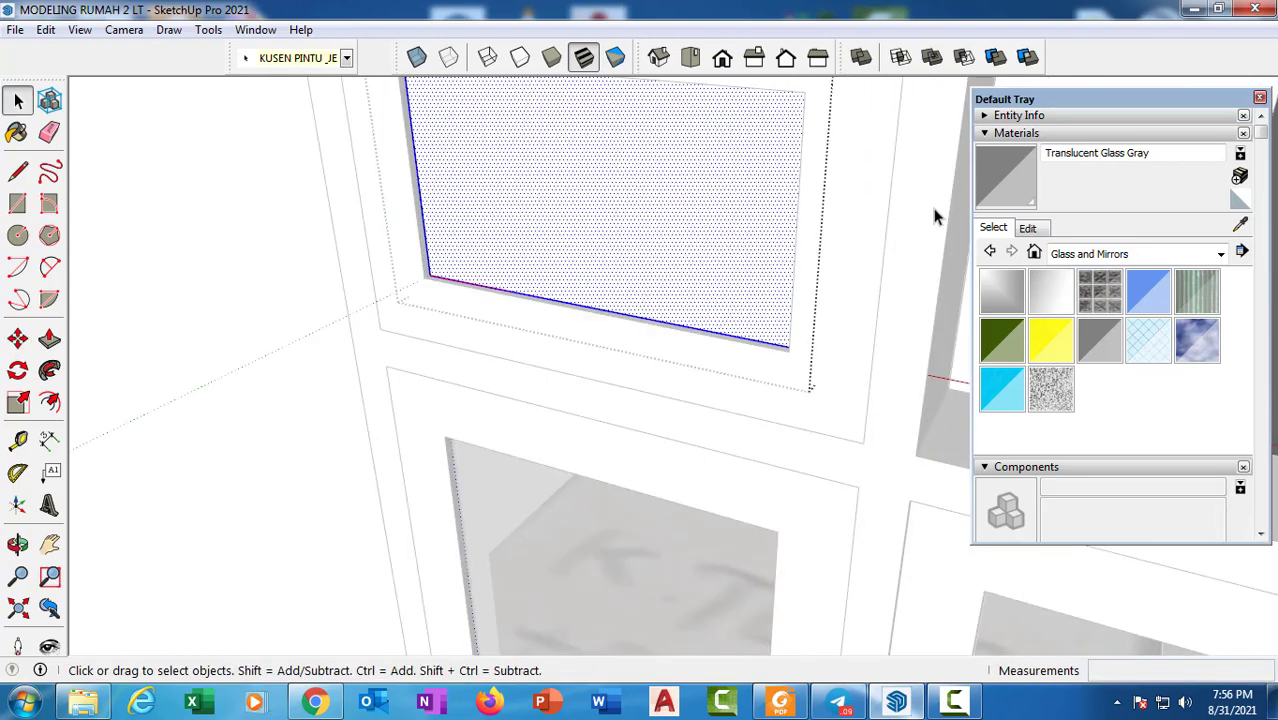
key("b")
left_click(722, 234)
scroll(748, 300, "down", 4)
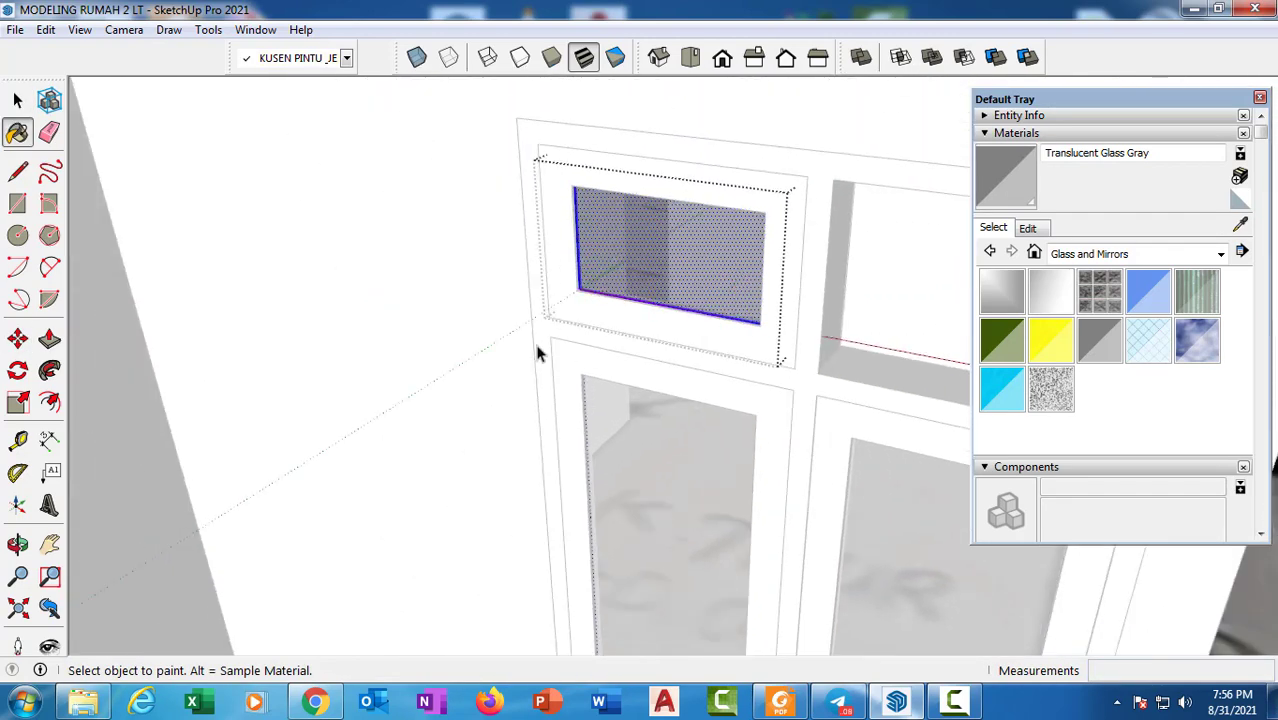
scroll(537, 346, "down", 2)
key("space")
left_click(359, 299)
Copy the upper-left sash together with its glass sideways into the upper-right window opening, matching the corners
scroll(646, 292, "up", 1)
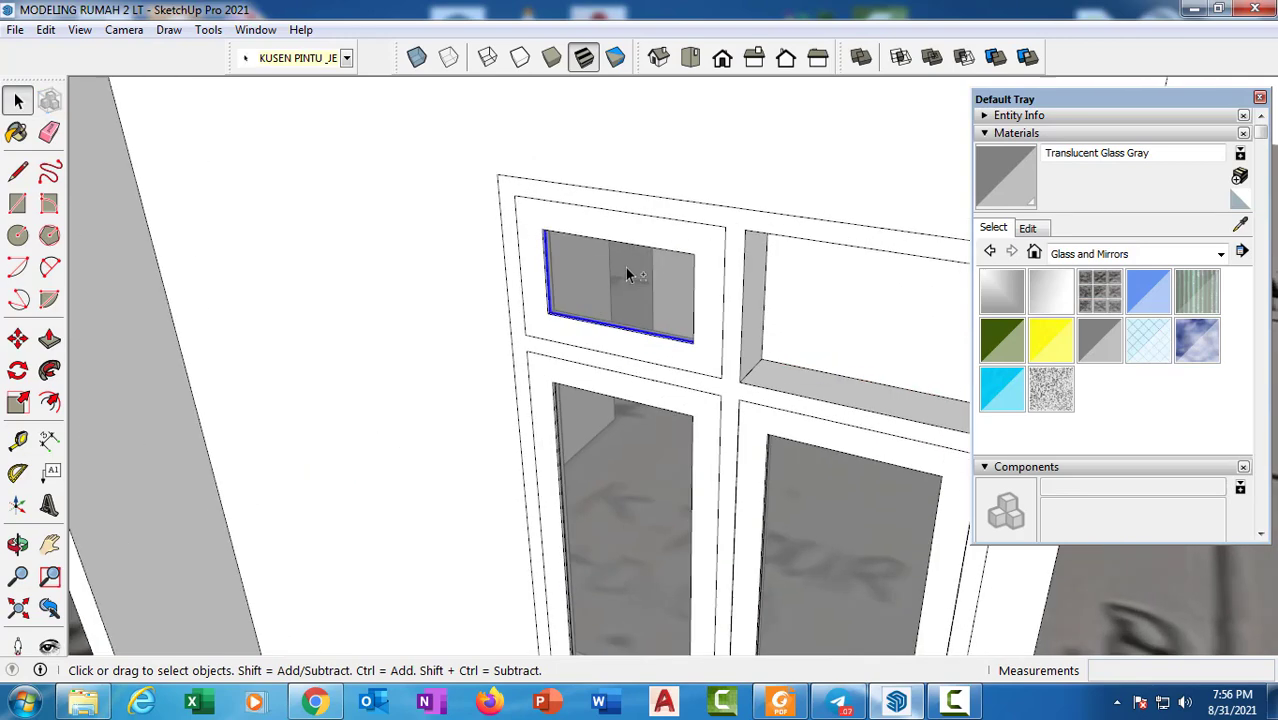
scroll(608, 240, "up", 1)
left_click(605, 232)
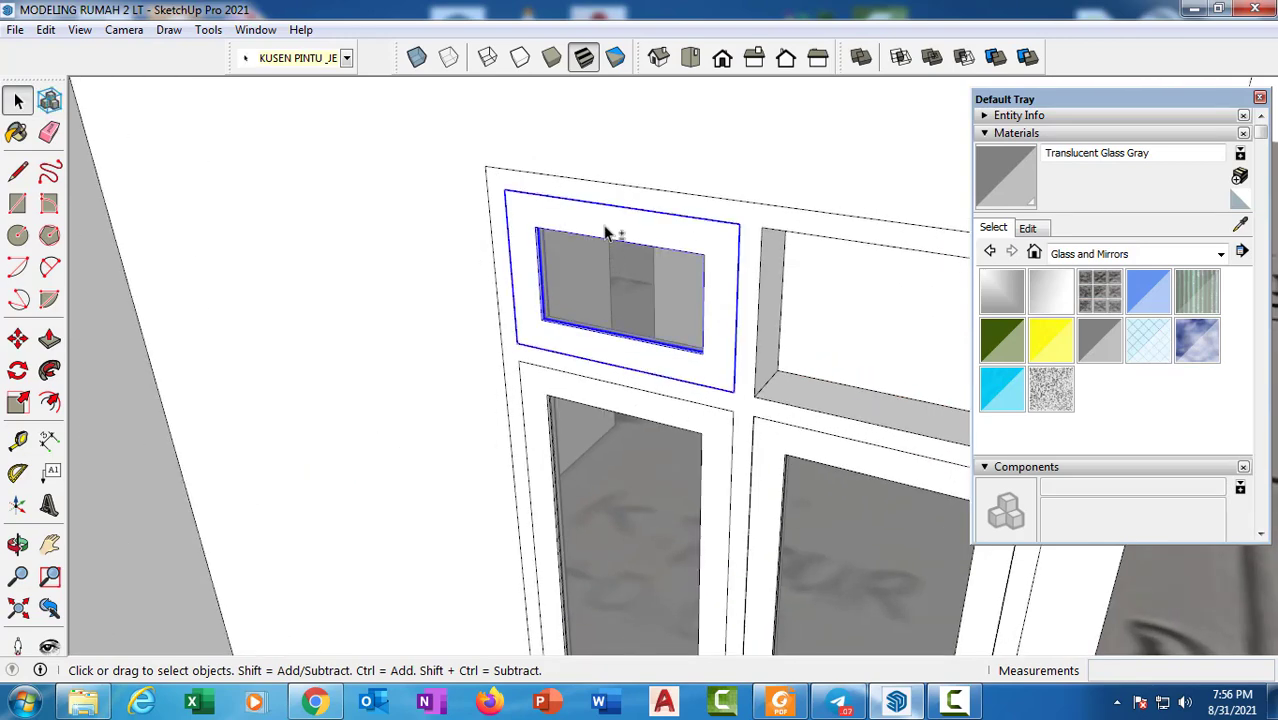
key("m")
left_click(503, 192)
key("ctrl")
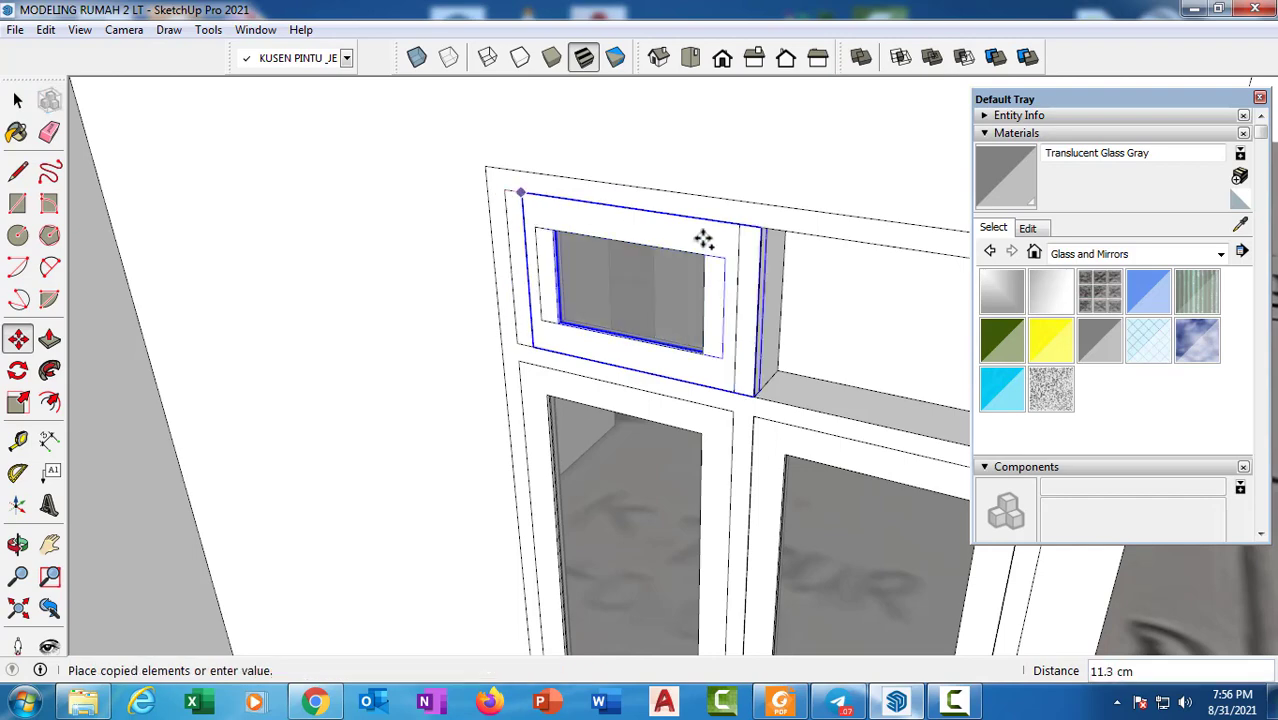
left_click(762, 229)
scroll(637, 223, "down", 1)
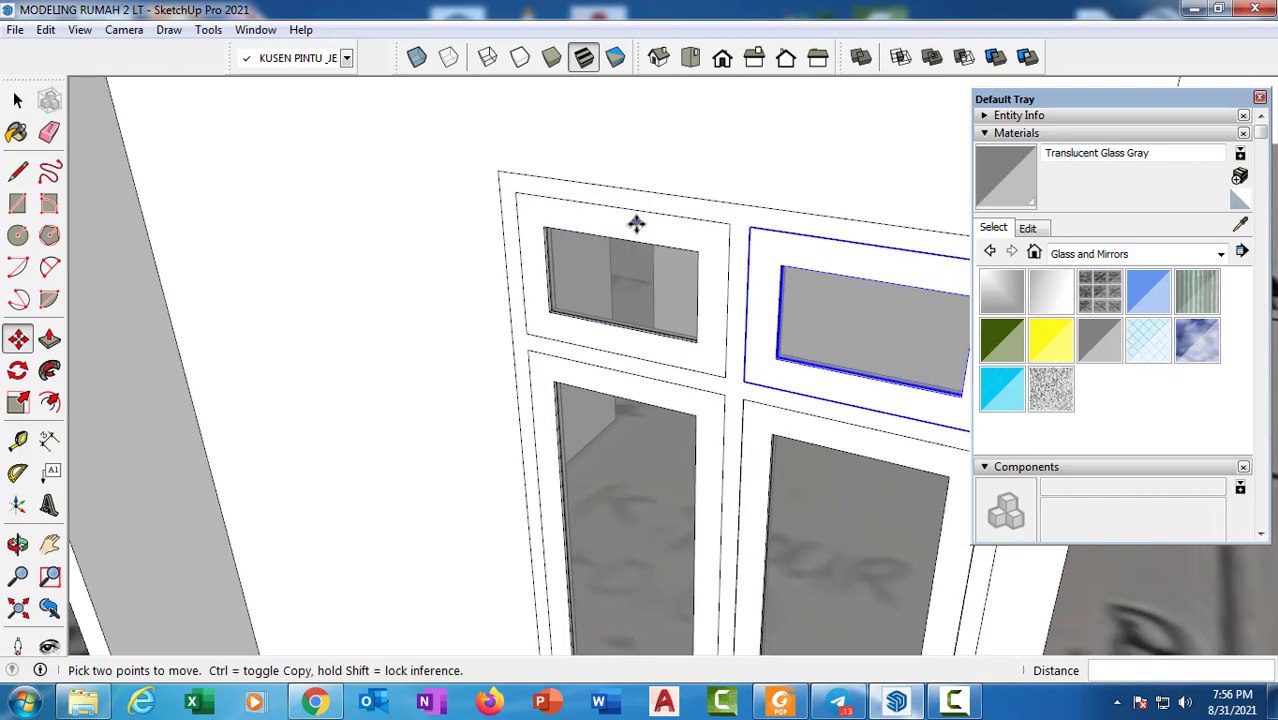
key("space")
Paint the outer window frame and its dividers inside the component with Wood Bamboo from the Wood materials
scroll(662, 271, "down", 5)
middle_click_drag(692, 285, 585, 252, "shift")
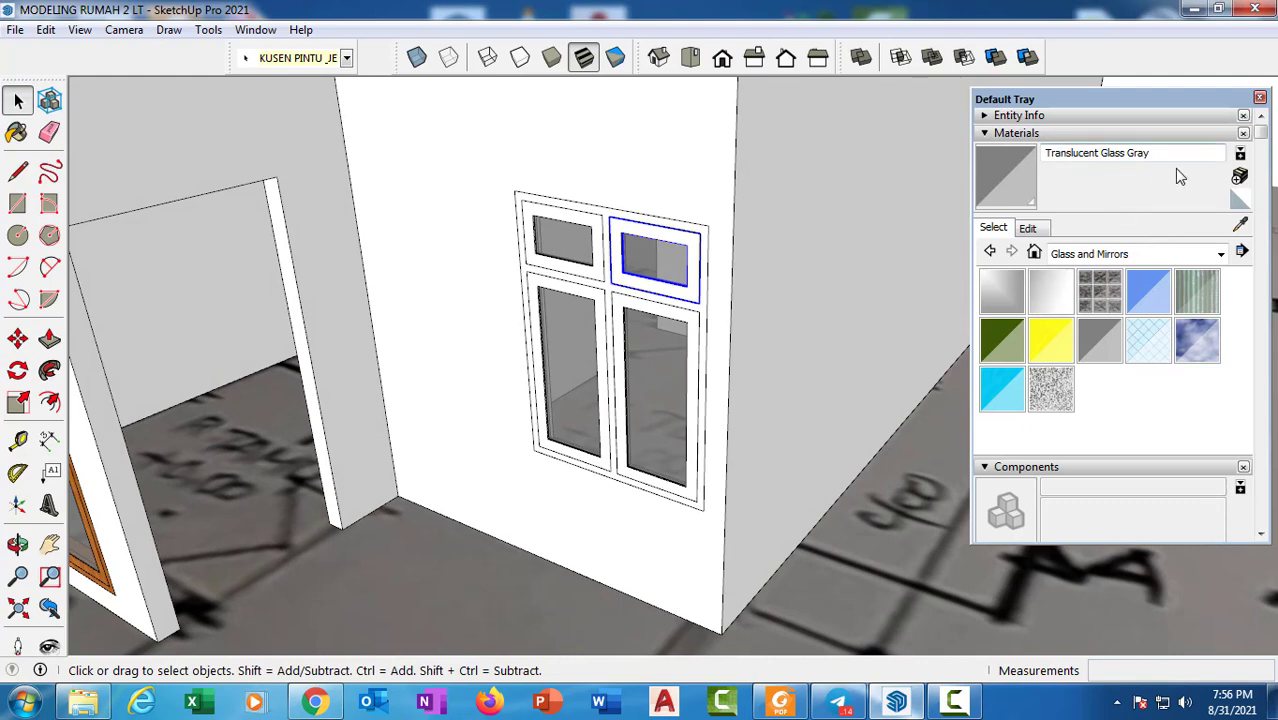
left_click(1220, 253)
left_click(1085, 500)
middle_click_drag(645, 300, 632, 290)
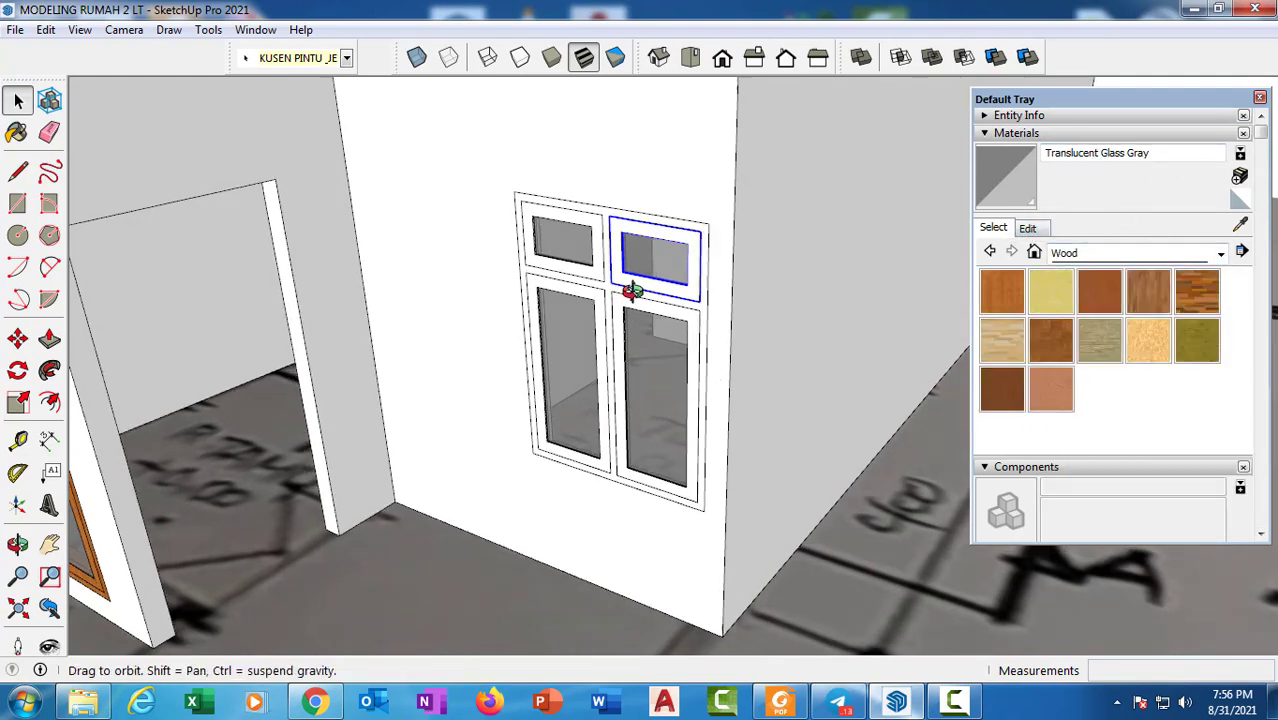
scroll(636, 303, "up", 5)
left_click(580, 278)
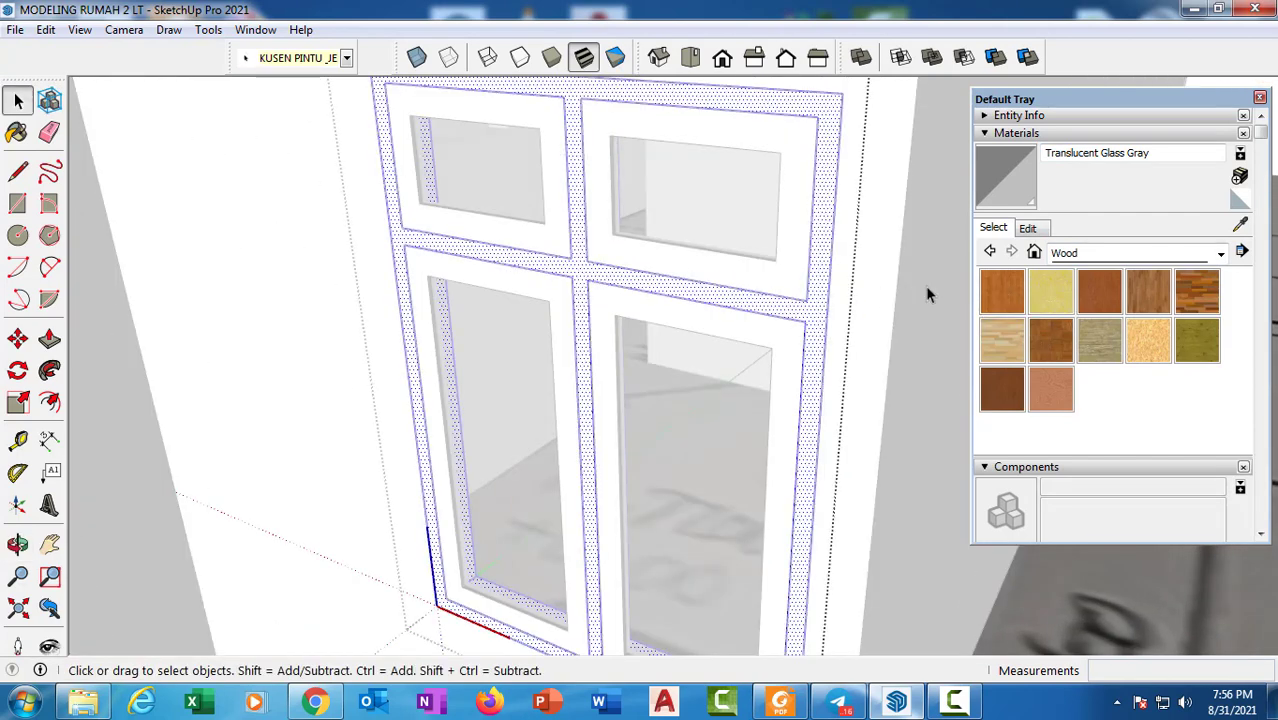
left_click(1003, 291)
left_click(573, 263)
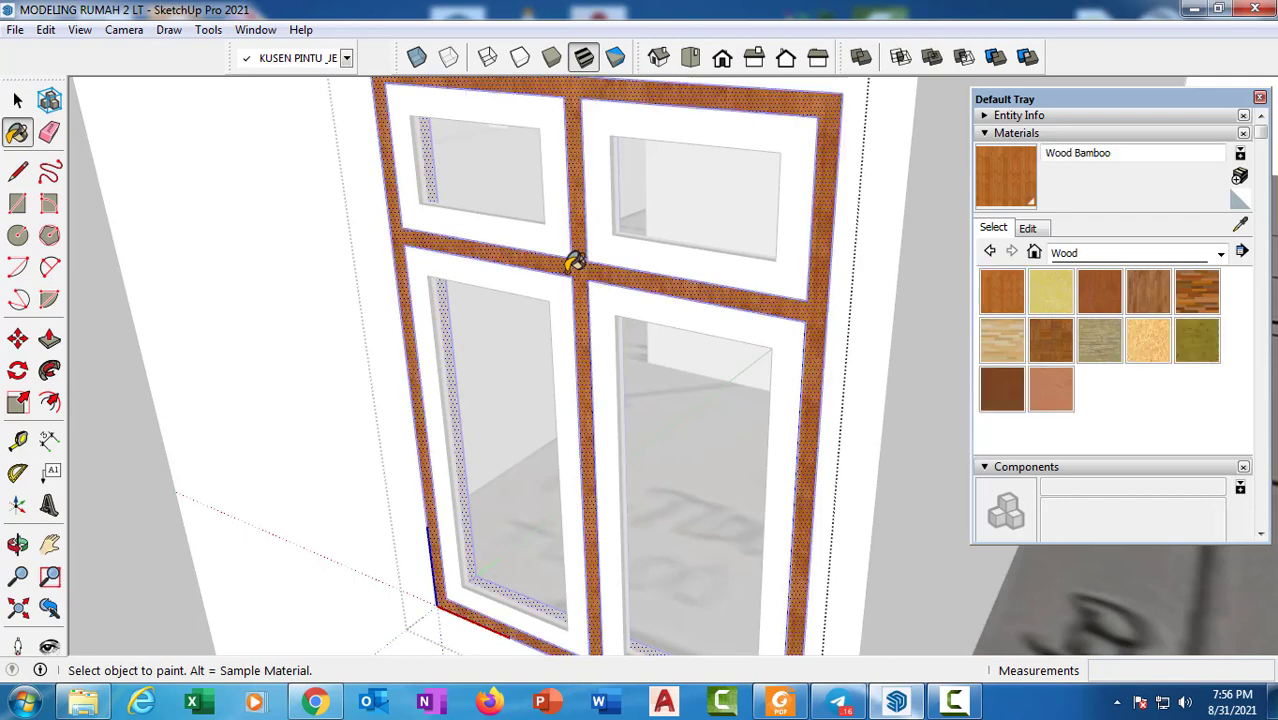
Paint the upper-right sash inside its component with Wood Bamboo, covering both upper sashes
key("space")
double_click(600, 256)
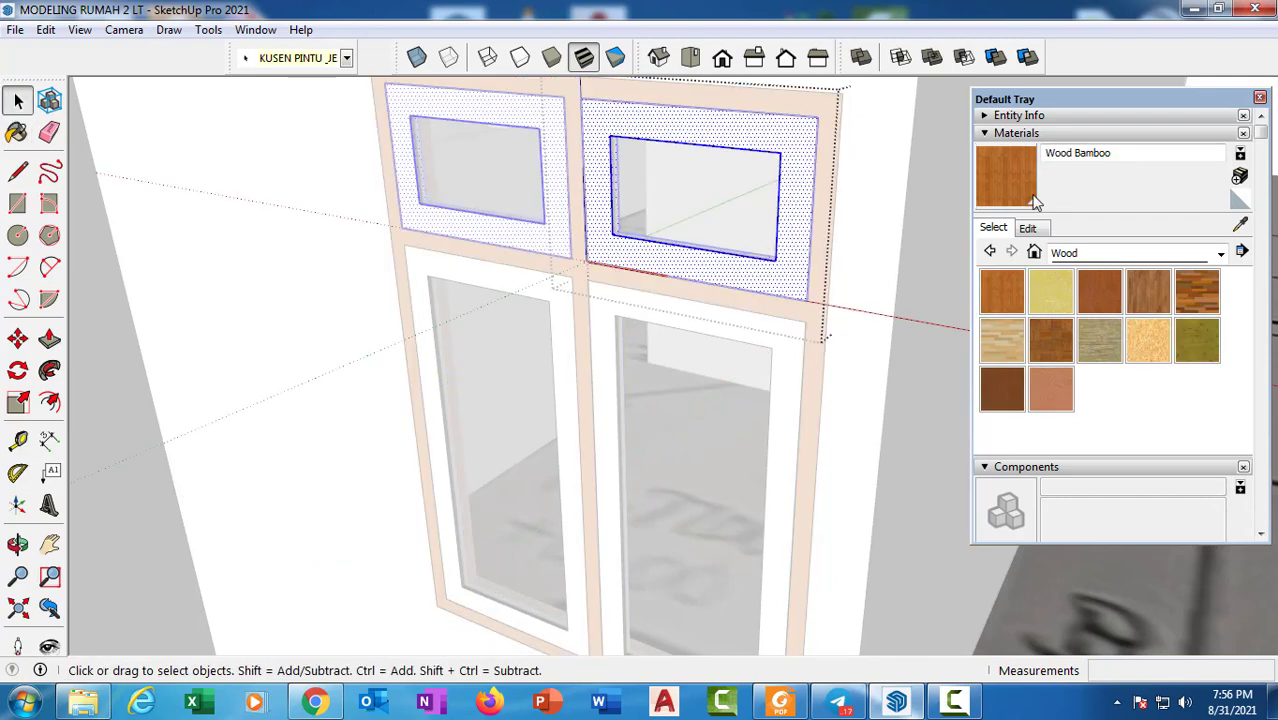
key("b")
left_click(605, 226)
key("space")
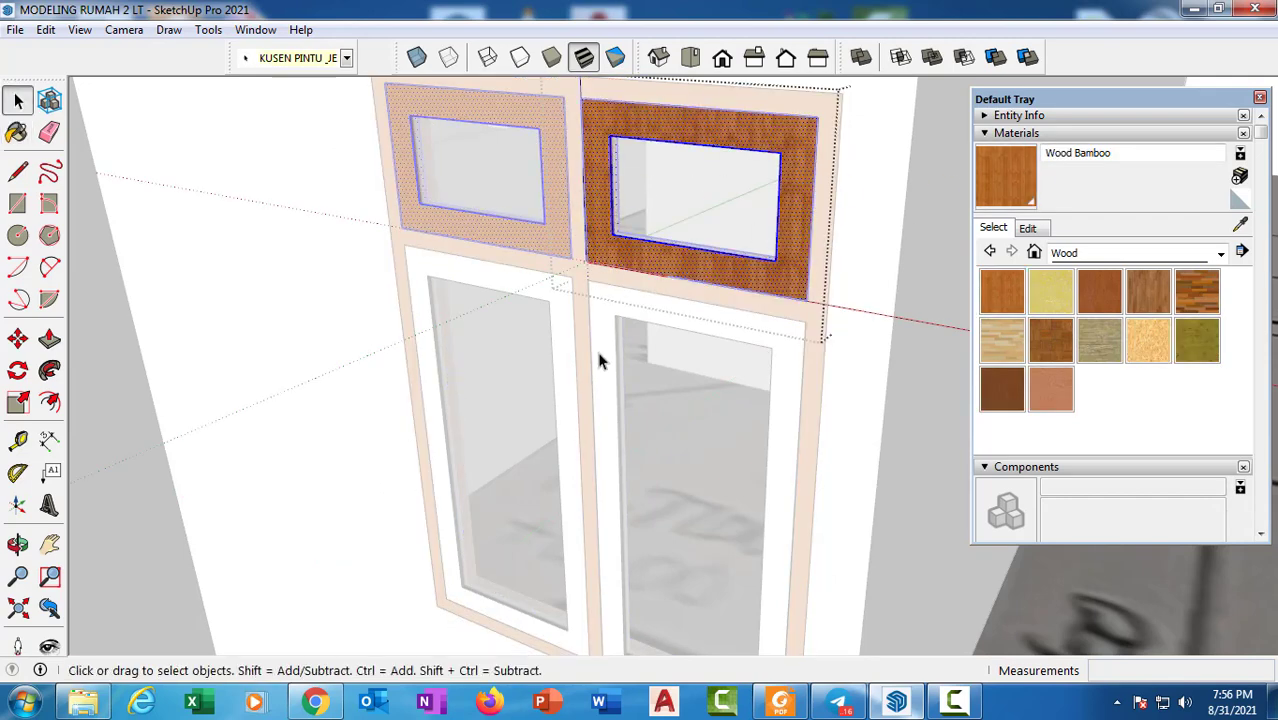
Paint the lower-right sash inside its component with Wood Bamboo, covering both lower sashes, and leave the component
triple_click(600, 350)
left_click(1033, 175)
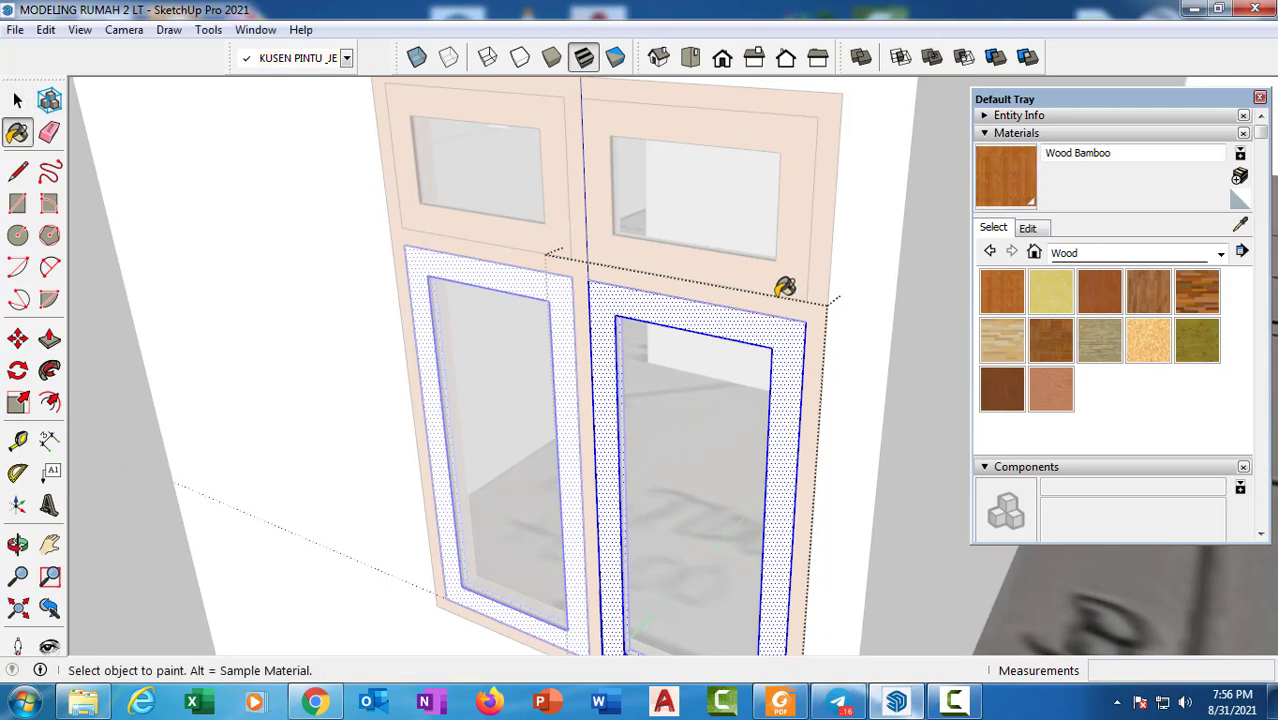
left_click(745, 322)
scroll(750, 318, "down", 5)
key("space")
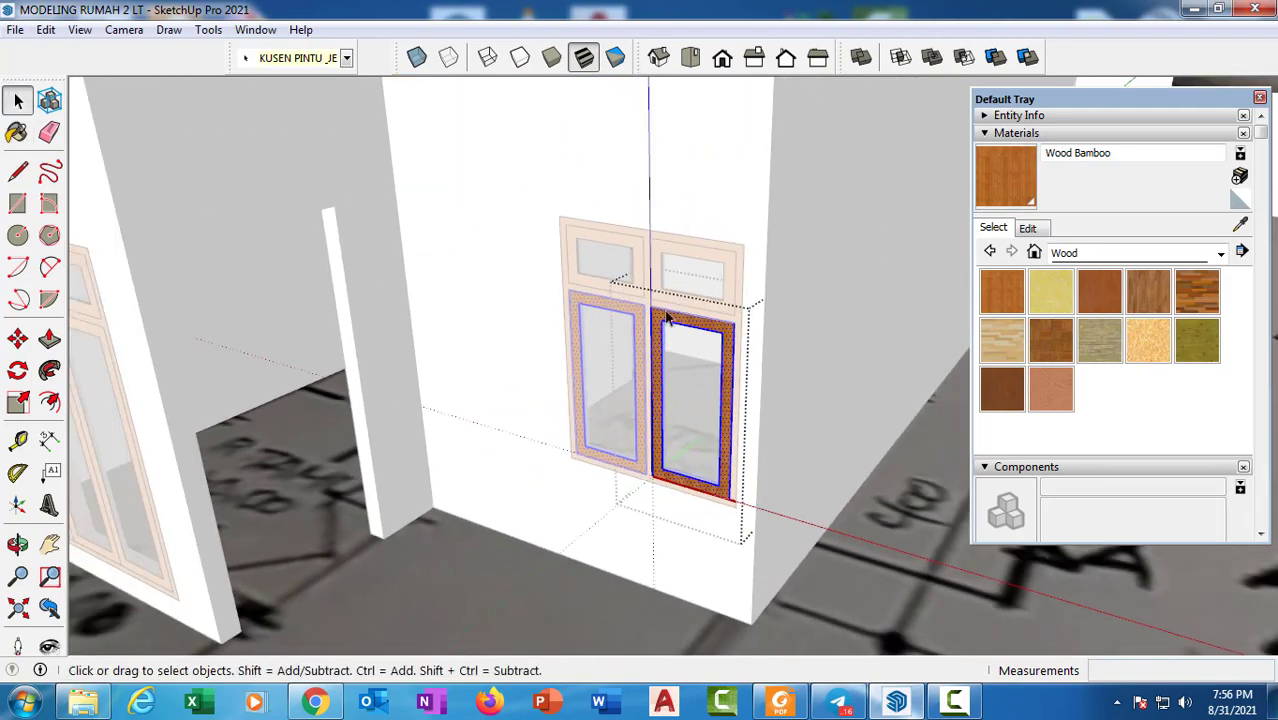
scroll(756, 316, "down", 2)
left_click(756, 311)
Select the entire carport window with its frame, sashes and glass and combine it into one group
middle_click_drag(711, 359, 592, 237)
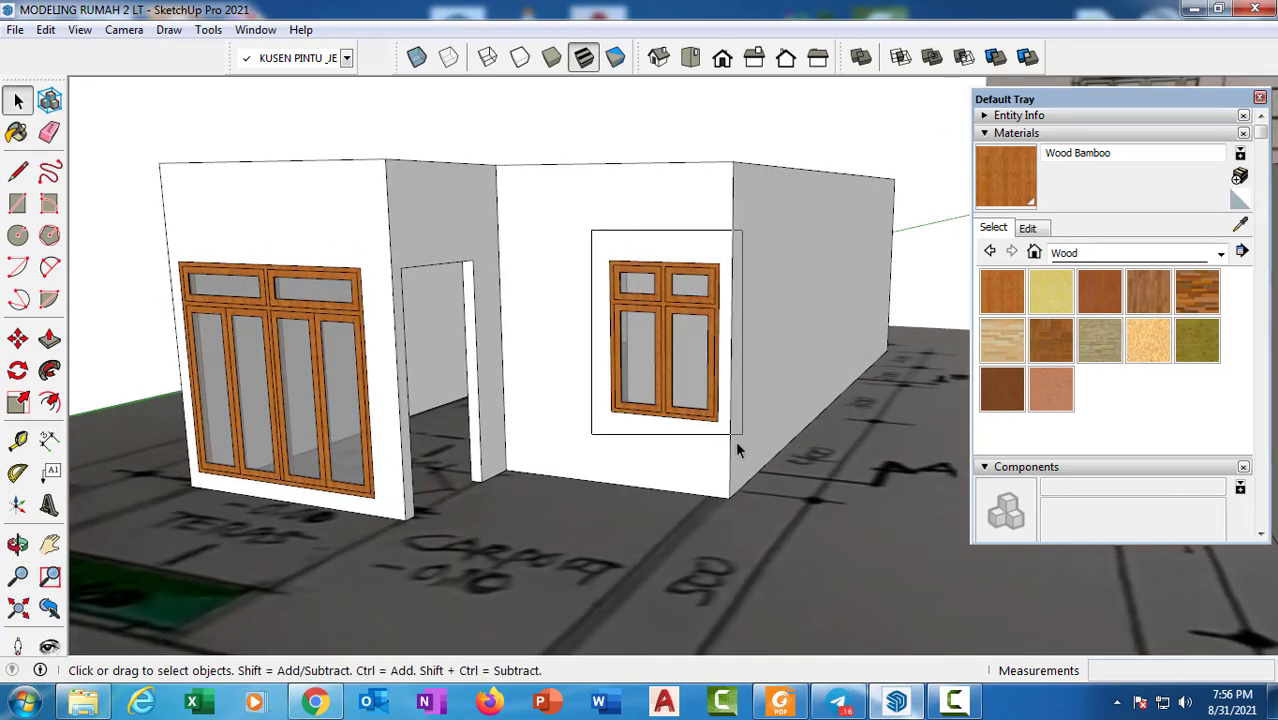
left_click_drag(737, 442, 728, 447)
middle_click_drag(733, 450, 808, 638)
middle_click_drag(607, 287, 697, 292)
right_click(697, 292)
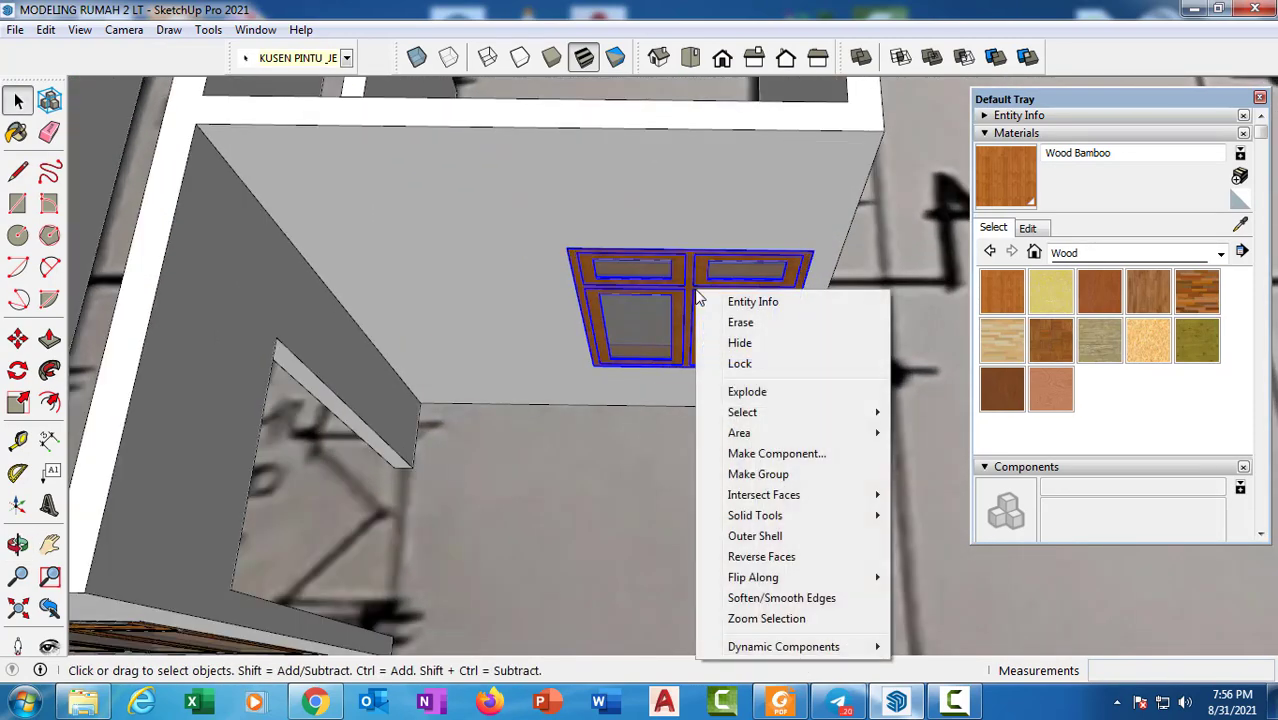
left_click(787, 481)
Copy the grouped carport window by its upper-left corner into the window opening of the upper-floor wall by the right-hand balcony
scroll(588, 228, "down", 5)
middle_click_drag(616, 300, 589, 138)
scroll(612, 248, "up", 3)
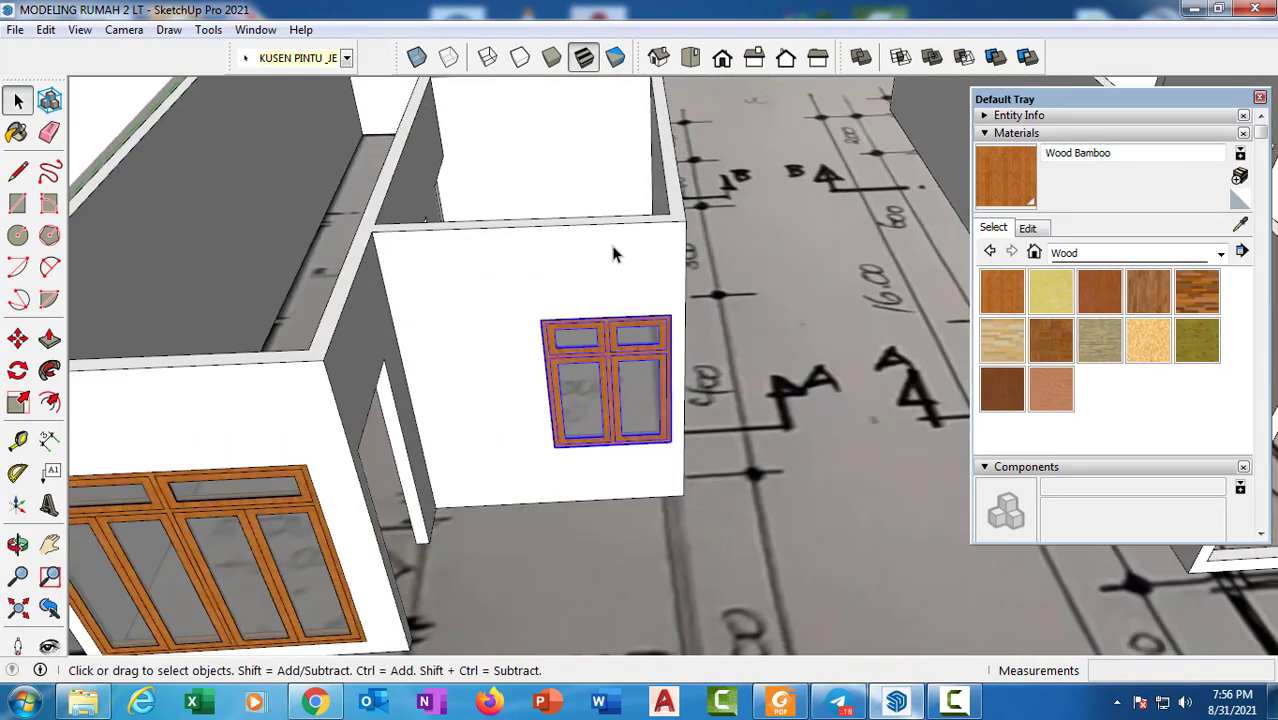
scroll(573, 322, "up", 4)
key("m")
scroll(532, 318, "up", 1)
left_click(507, 322)
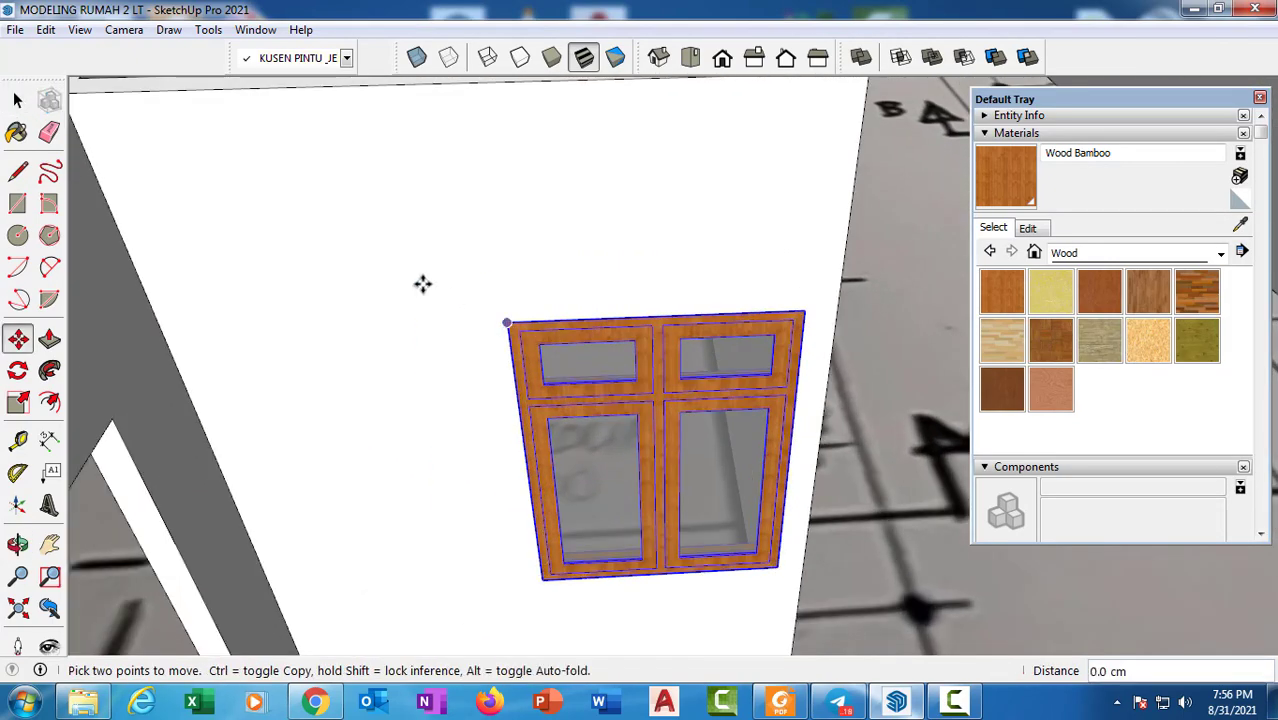
key("ctrl")
scroll(322, 171, "down", 4)
scroll(404, 226, "down", 3)
middle_click_drag(626, 291, 277, 292, "shift")
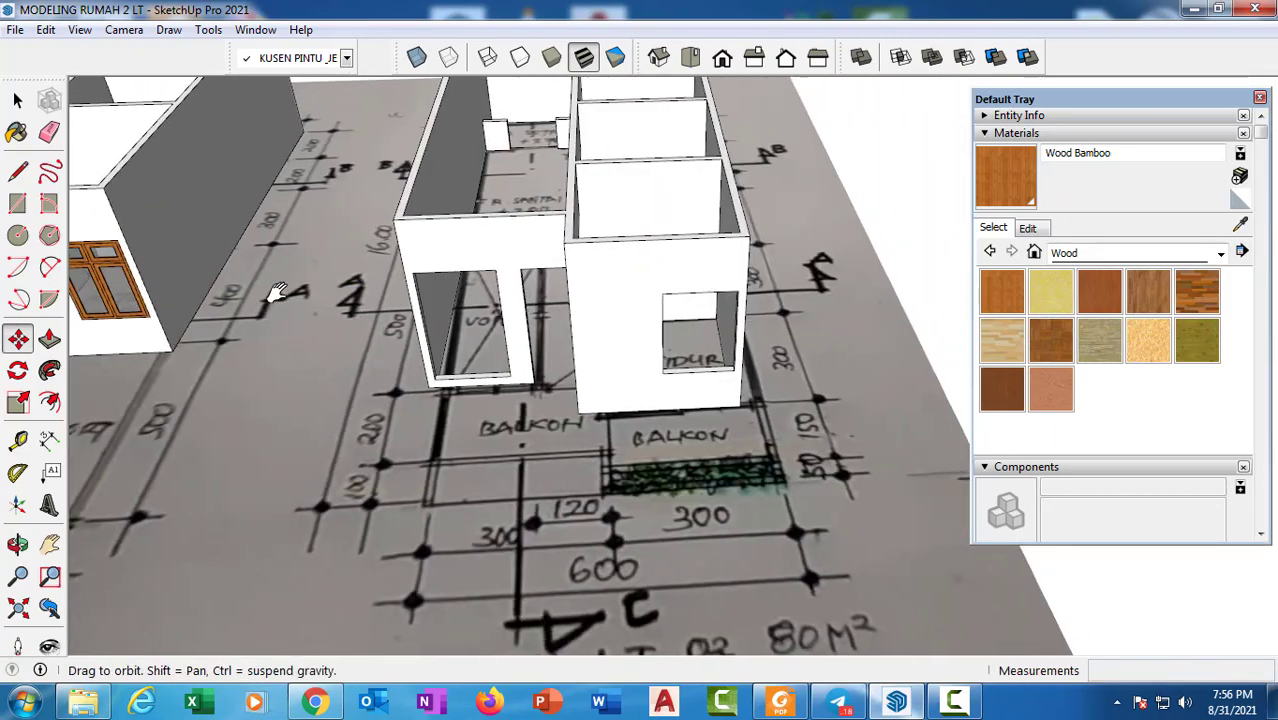
scroll(630, 288, "up", 6)
left_click(652, 296)
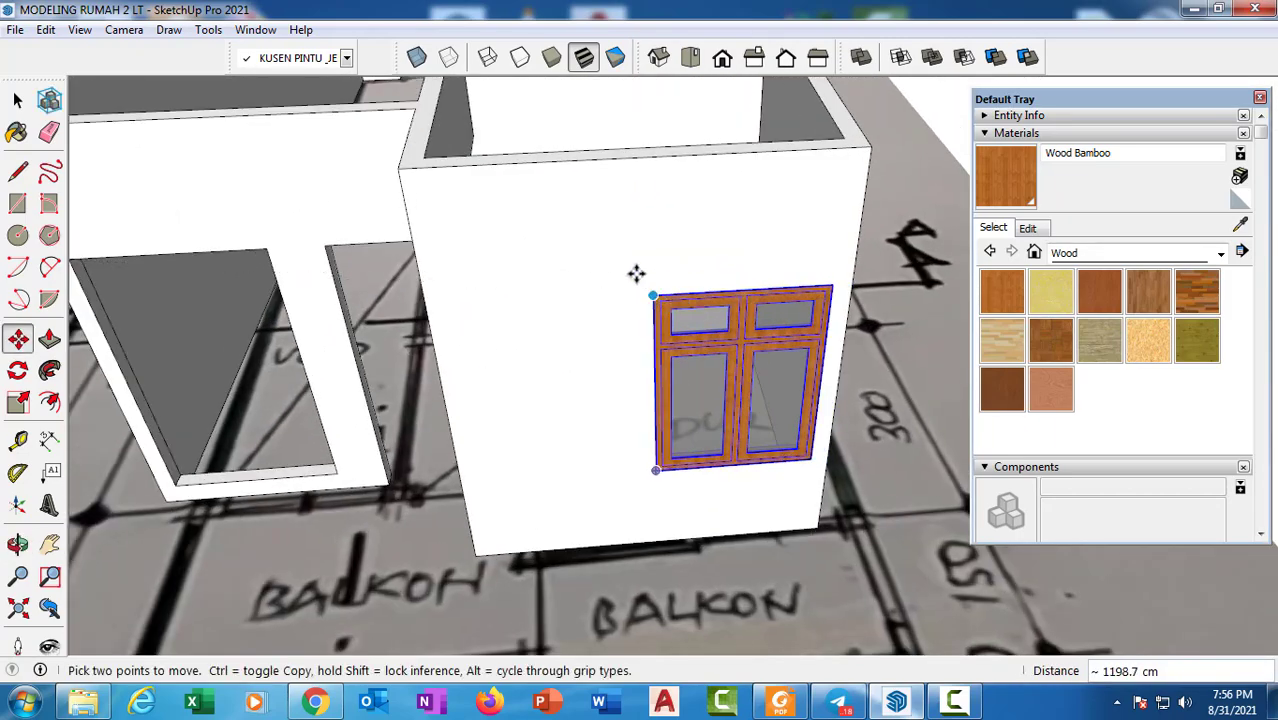
Deselect the copied window and compare the windows on both floors with the front elevation drawing
scroll(640, 270, "down", 2)
key("space")
scroll(742, 257, "down", 2)
middle_click_drag(742, 250, 500, 150)
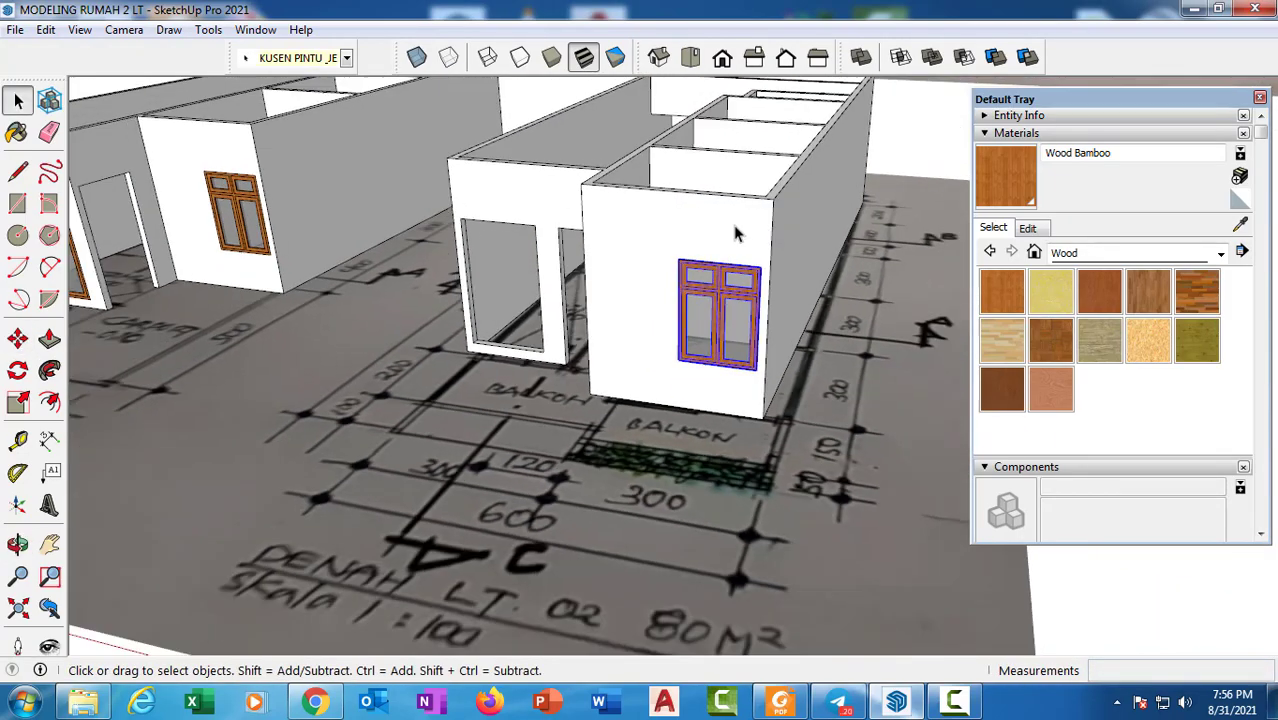
scroll(736, 231, "down", 2)
left_click(920, 162)
scroll(890, 172, "down", 4)
middle_click_drag(790, 228, 877, 217)
middle_click_drag(782, 298, 768, 404, "shift")
middle_click_drag(768, 404, 592, 372)
scroll(760, 371, "up", 6)
scroll(699, 268, "down", 3)
middle_click_drag(699, 268, 688, 430)
middle_click_drag(688, 430, 686, 609, "shift")
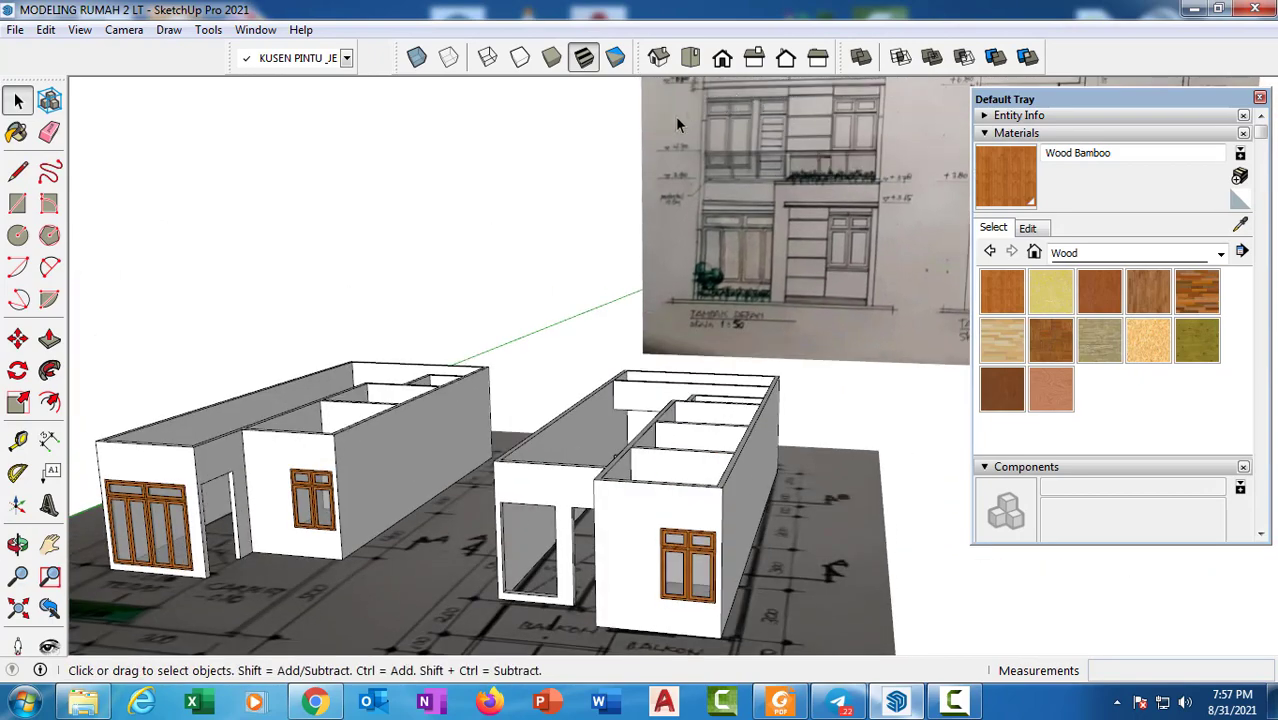
Draw a 150 by 250 cm rectangle filling the large opening in the upper-floor wall by the left-hand balcony
scroll(545, 573, "up", 4)
middle_click_drag(518, 596, 710, 475)
scroll(710, 475, "up", 2)
scroll(459, 400, "up", 2)
middle_click_drag(298, 362, 186, 342, "shift")
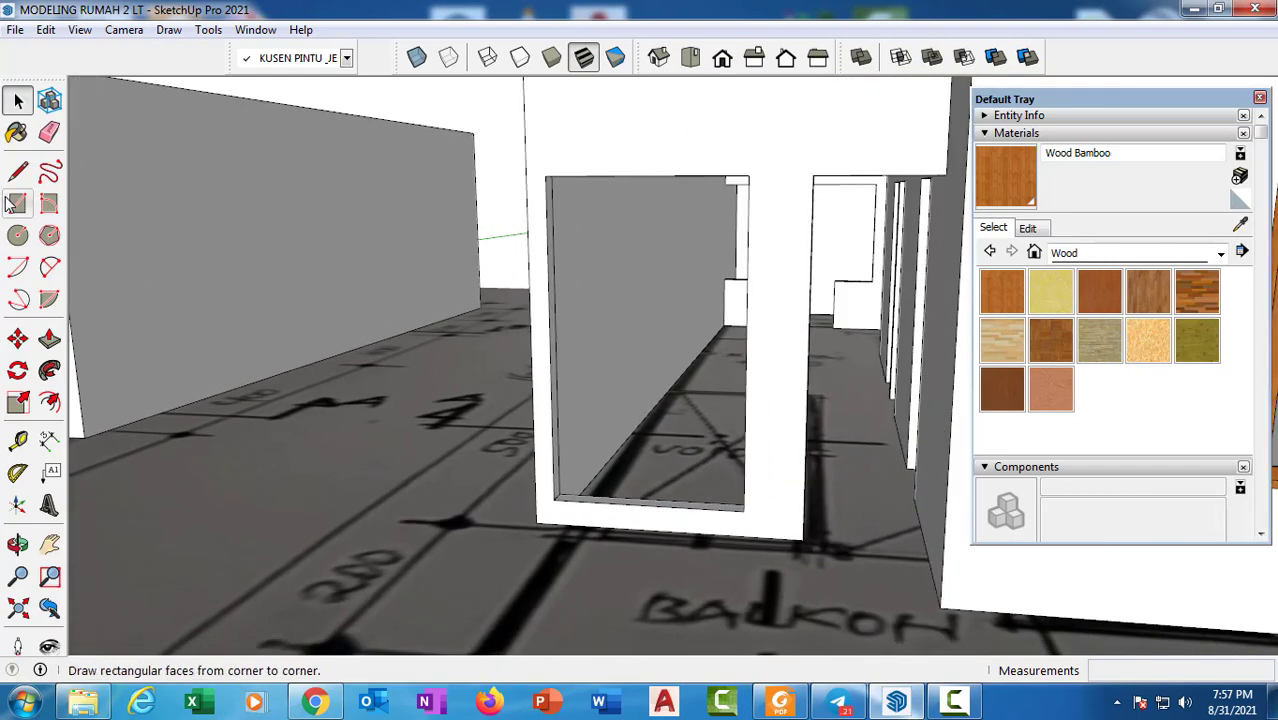
left_click(14, 206)
left_click(546, 175)
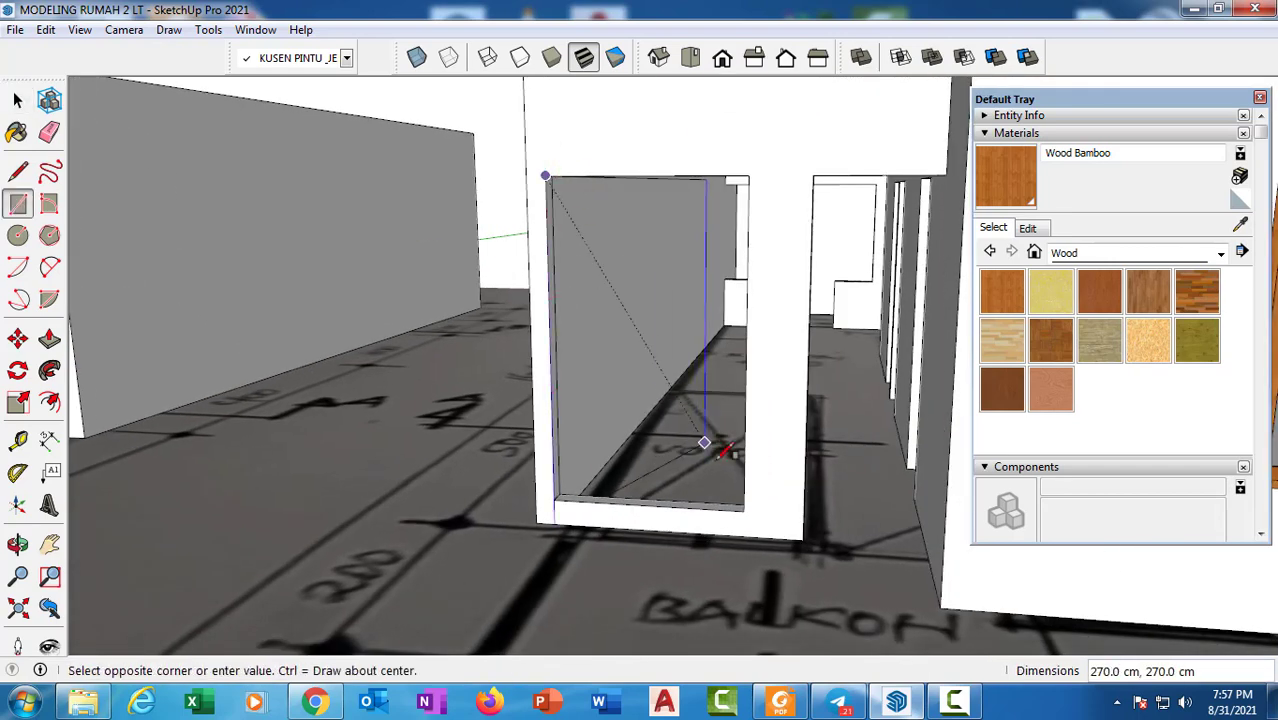
left_click(745, 510)
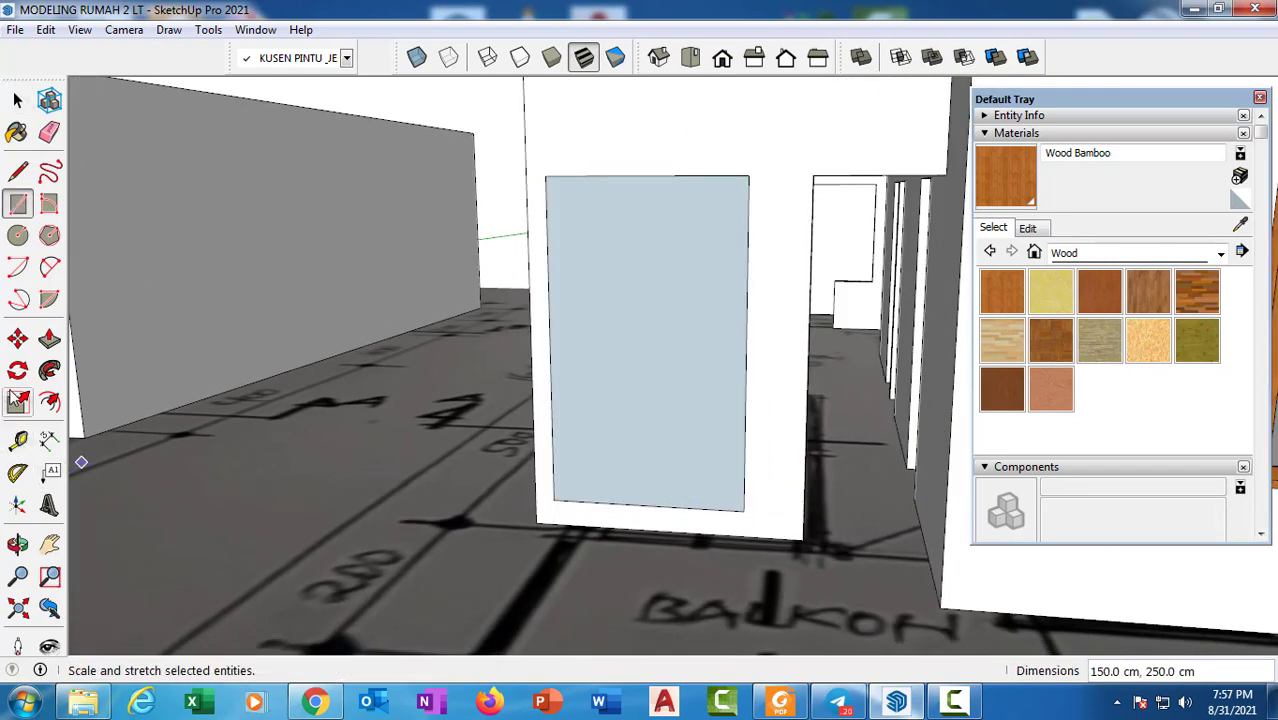
Offset the outline of the new rectangle inward by 5 cm to form the outer frame border
left_click(49, 402)
left_click(617, 198)
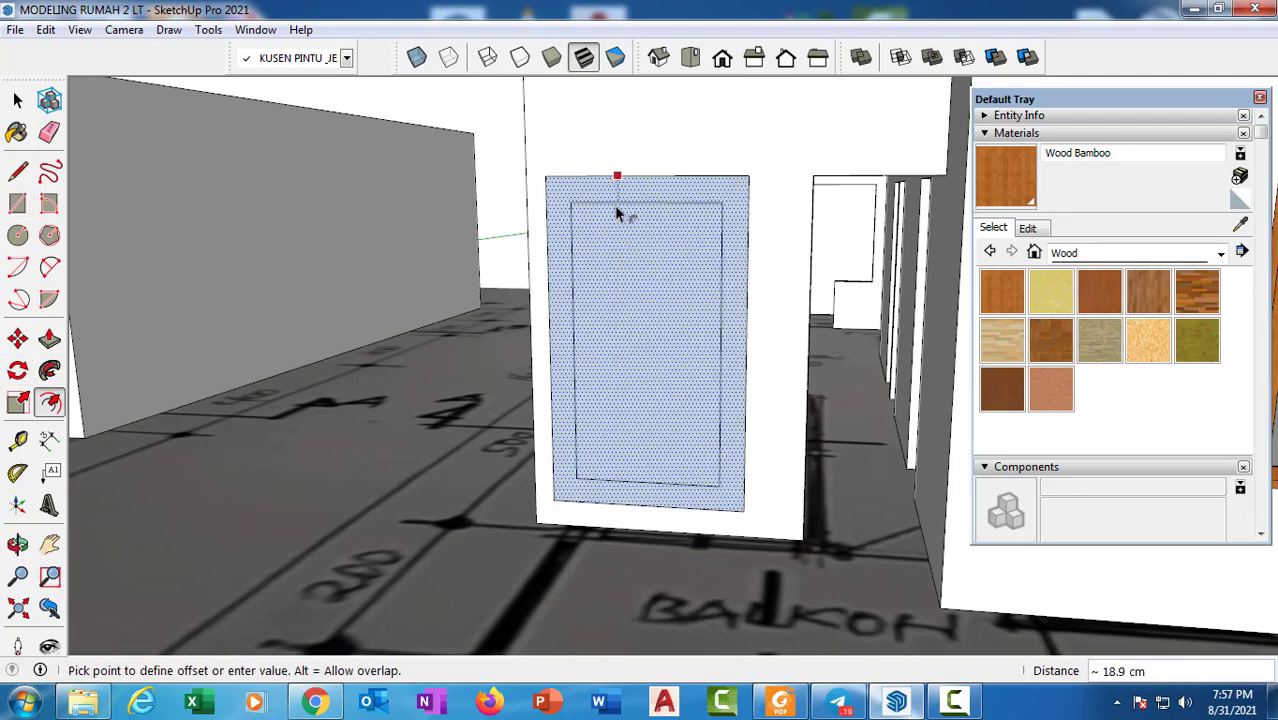
key("Return")
key("space")
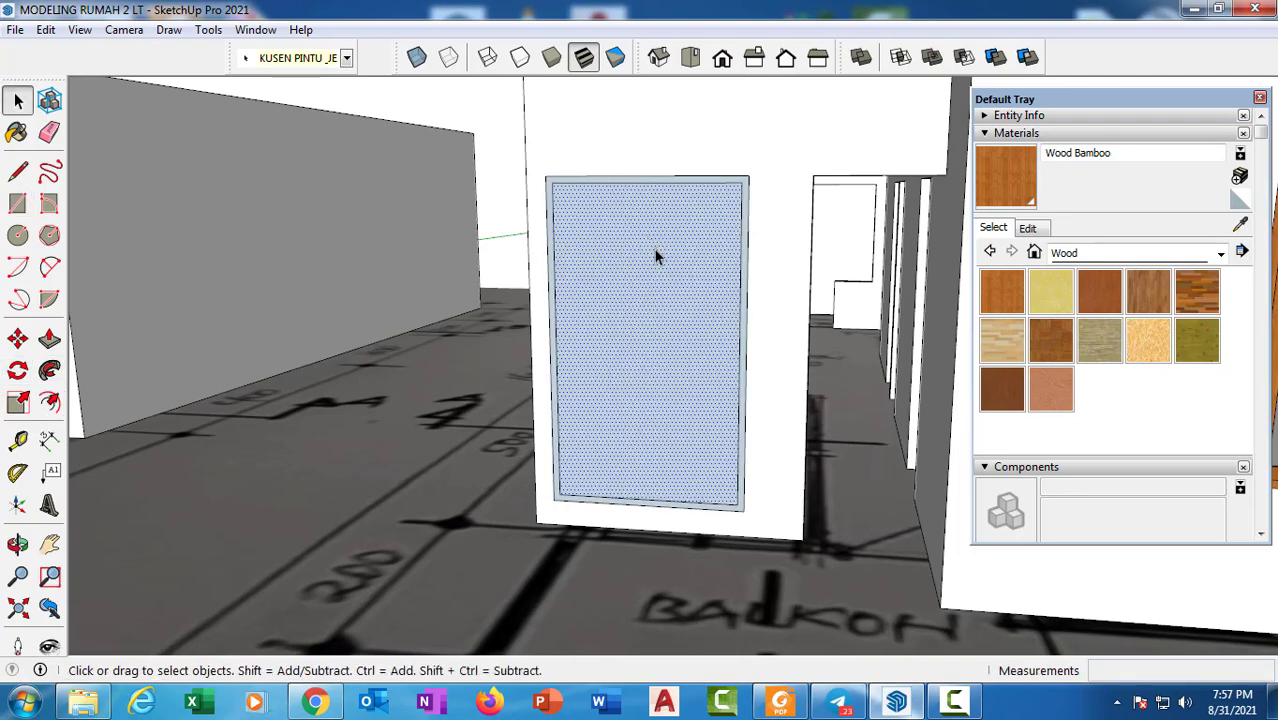
Place a vertical centre guide 70 cm from the inner frame edge, another 2.5 cm right of it, and one 5 cm left of that
scroll(655, 258, "up", 2)
key("t")
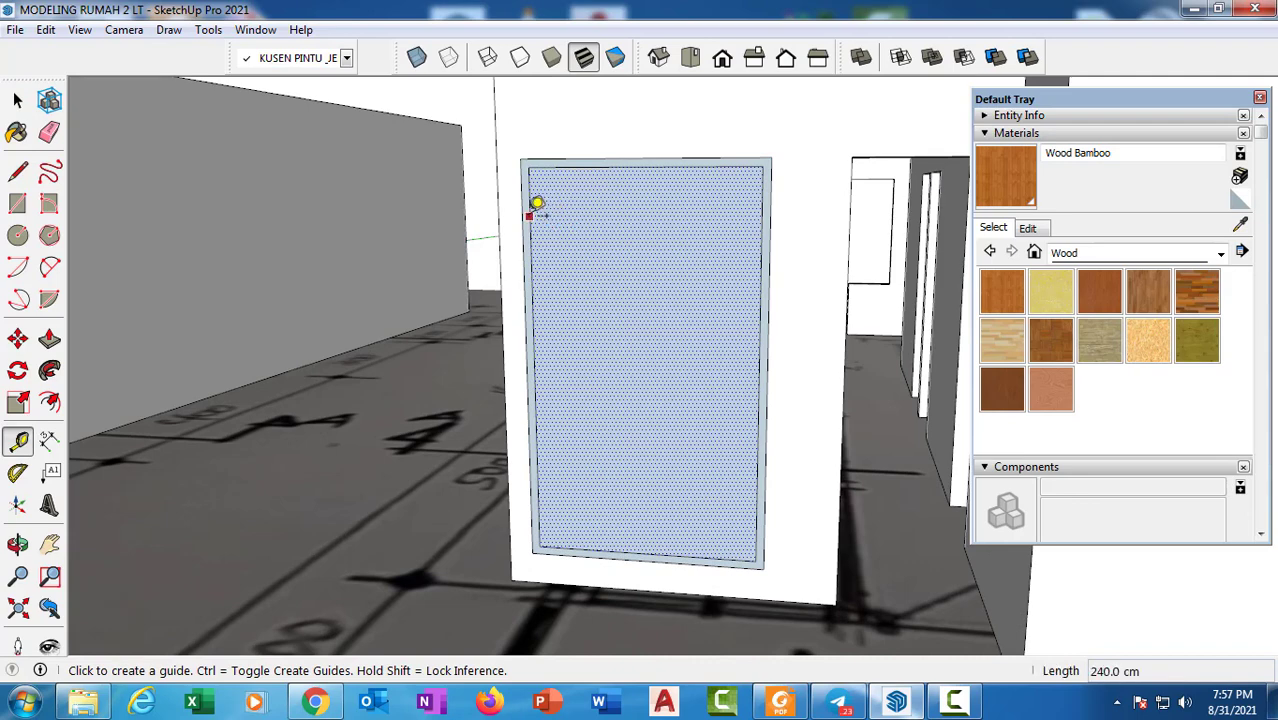
left_click(530, 214)
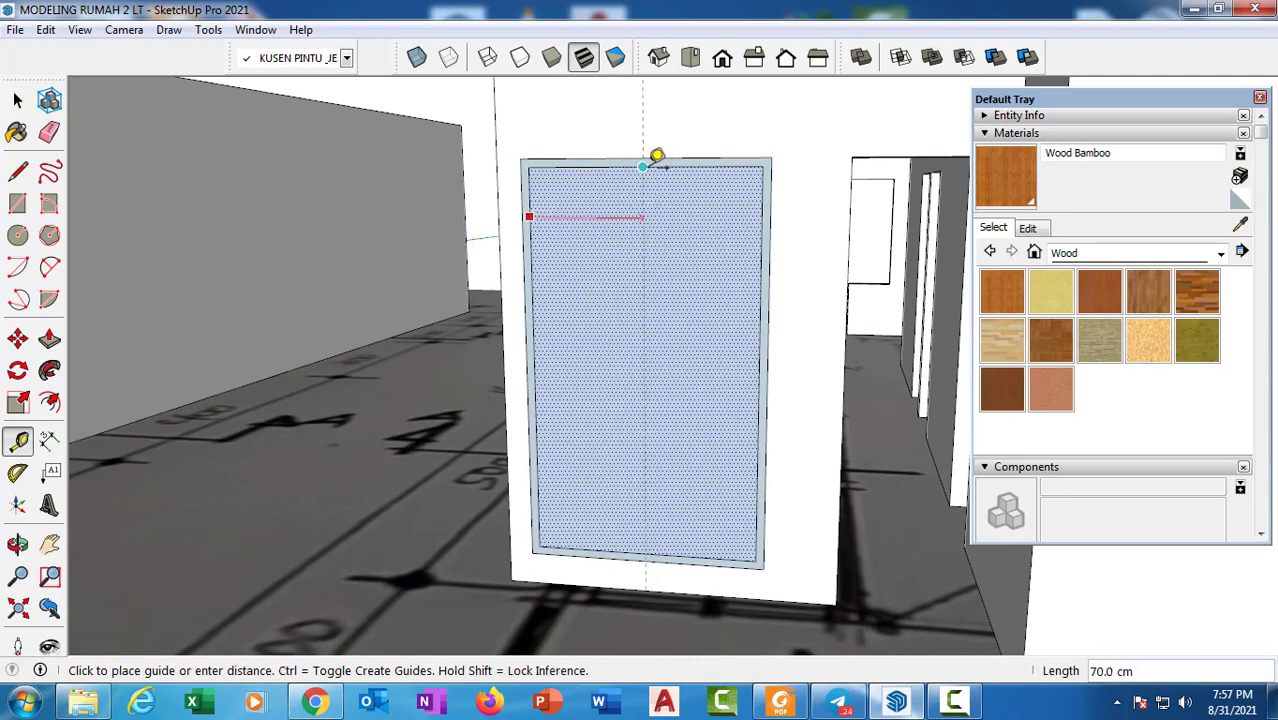
left_click(643, 167)
scroll(643, 205, "up", 2)
left_click(643, 206)
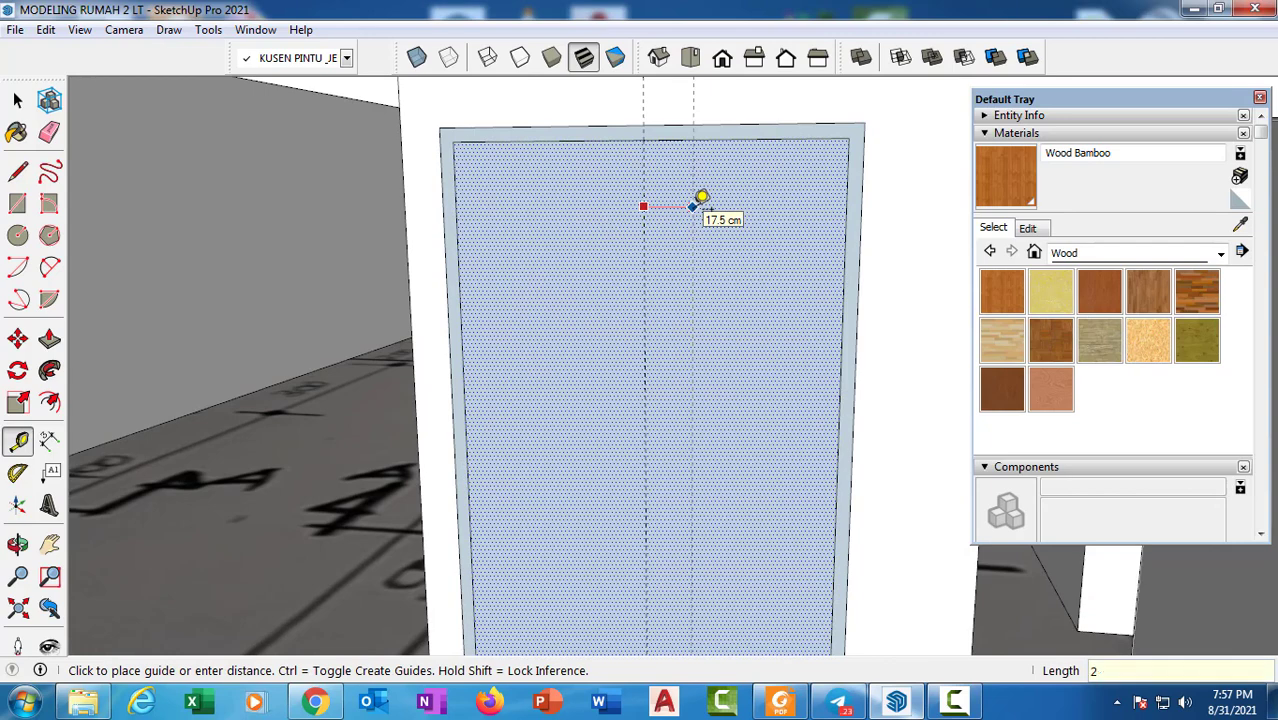
type("2.5")
key("Return")
scroll(650, 195, "up", 3)
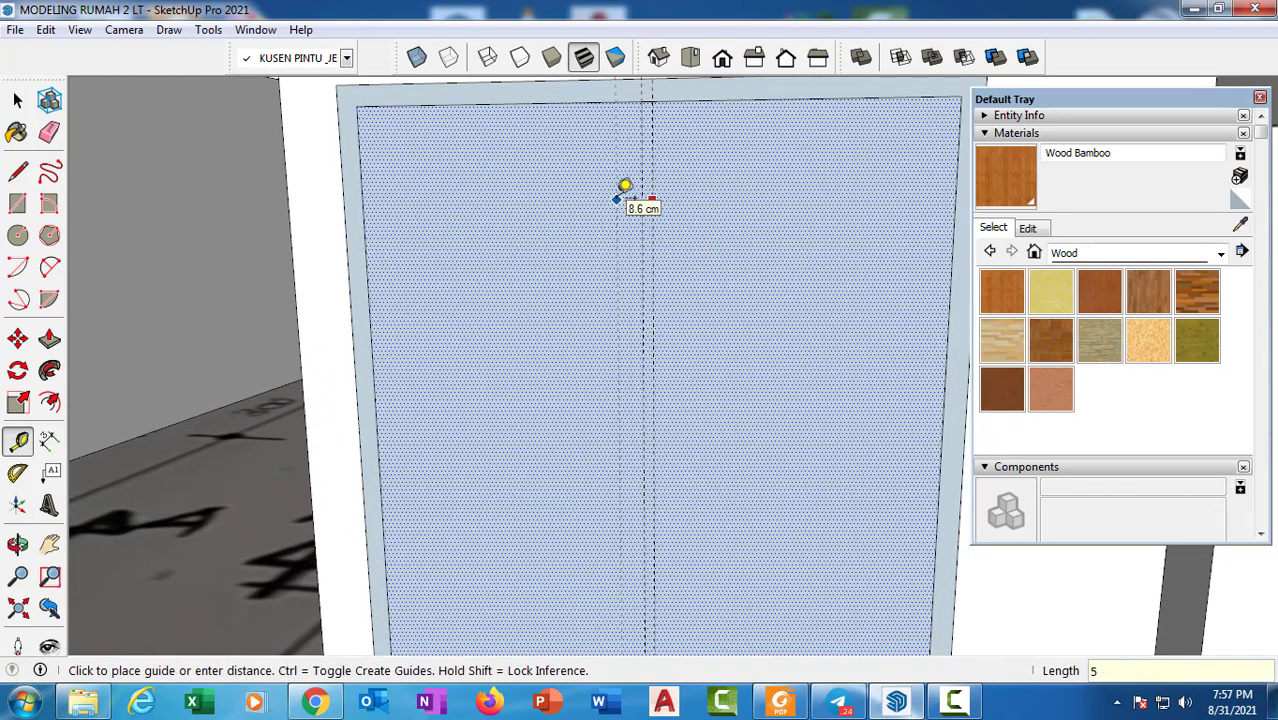
left_click(624, 186)
Draw a 5 by 240 cm rectangle between the two outer vertical guides as the central mullion
key("r")
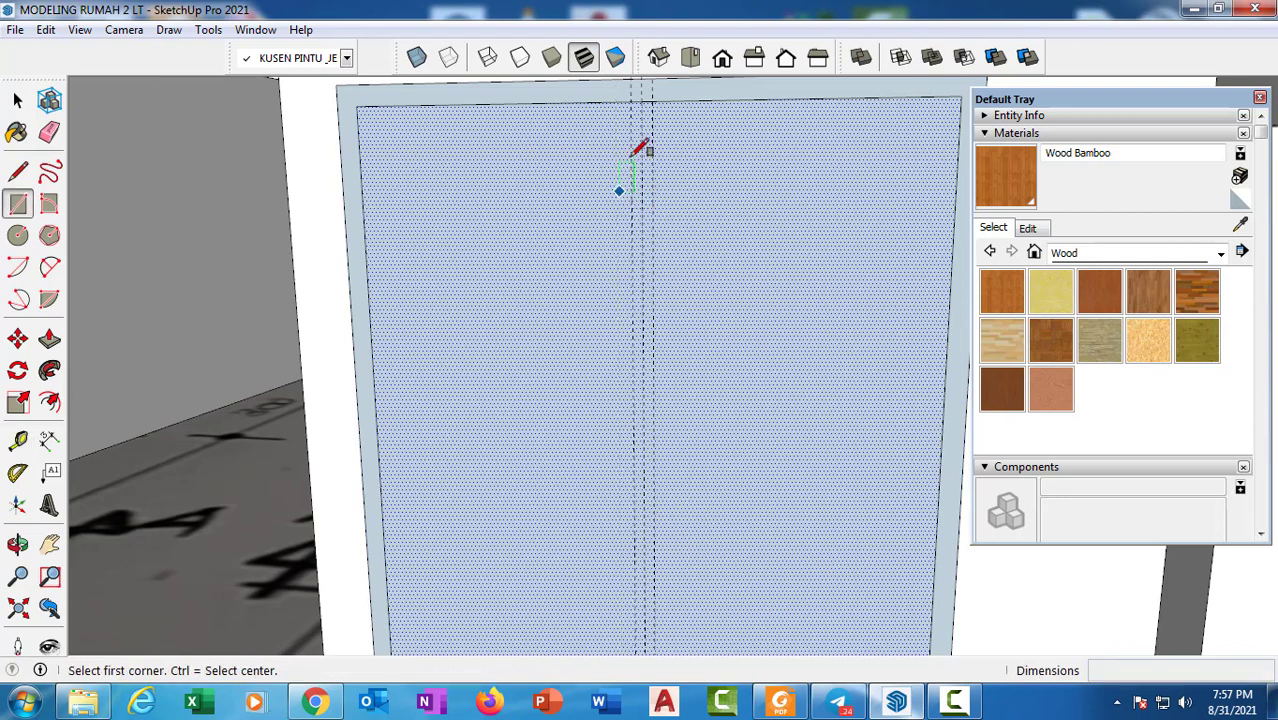
left_click(641, 95)
scroll(639, 188, "down", 5)
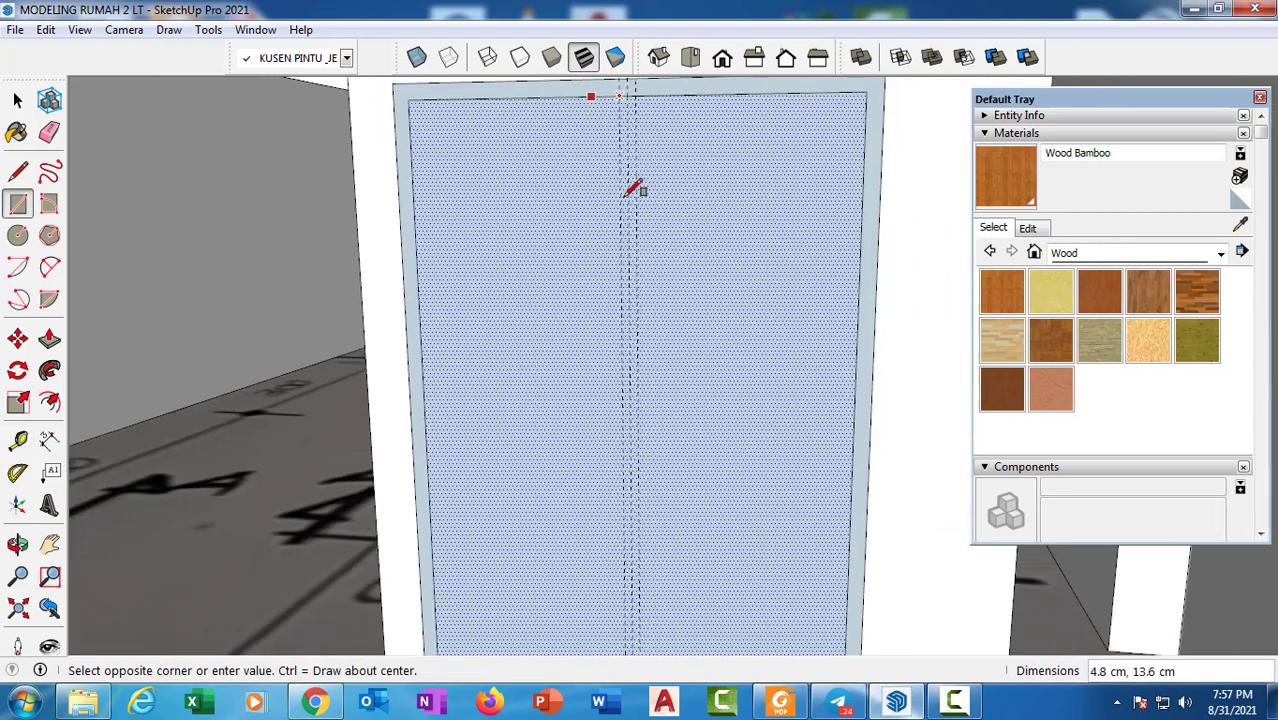
scroll(645, 585, "up", 4)
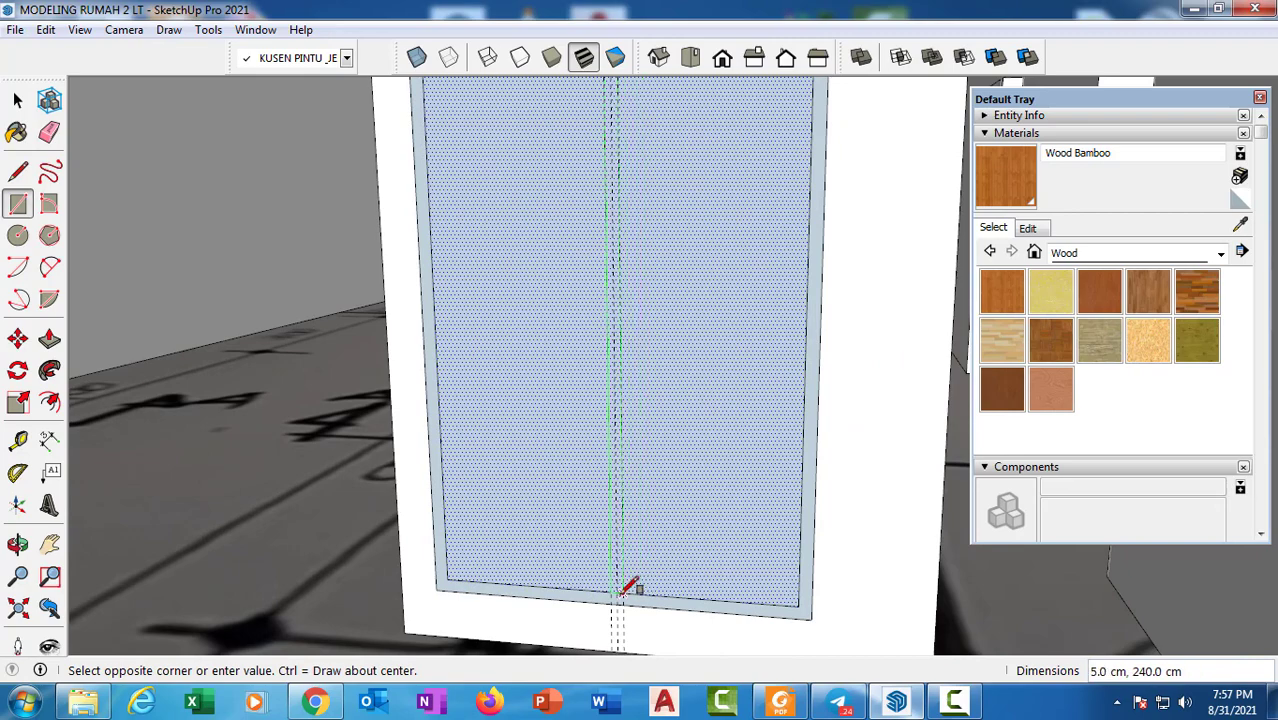
left_click(620, 590)
scroll(562, 442, "down", 6)
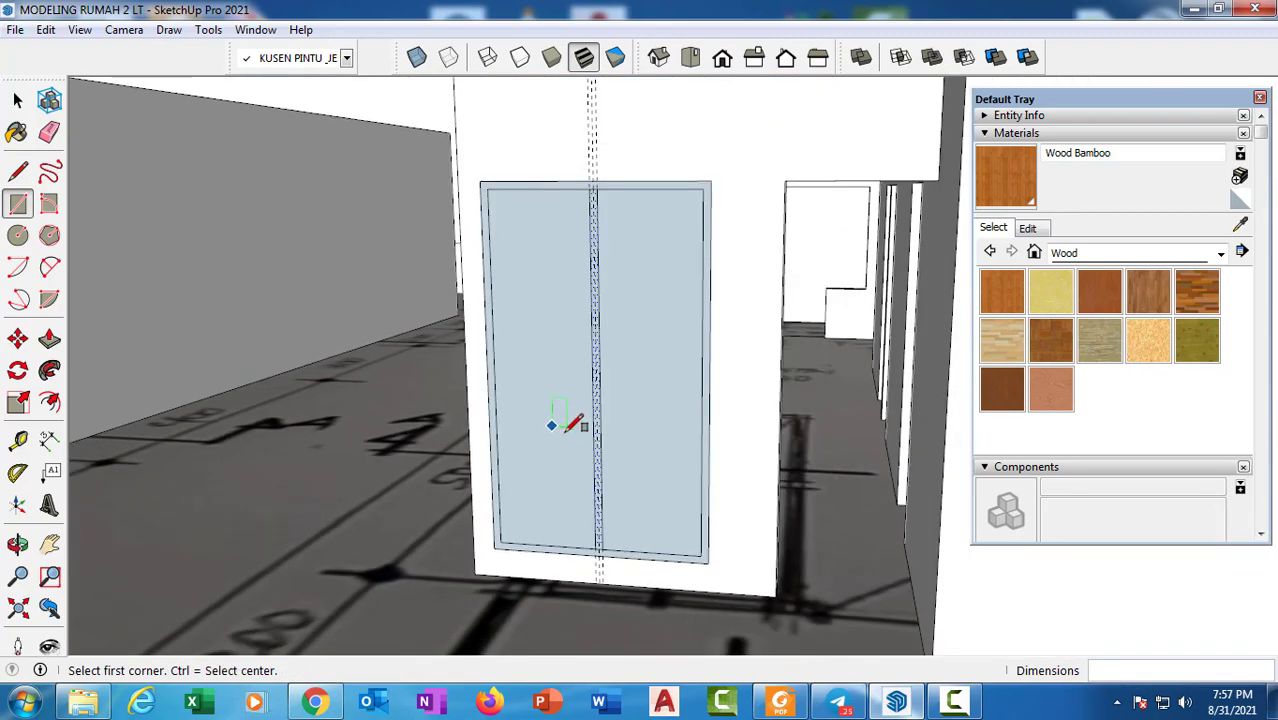
Examine the front elevation drawing for the division of the upper-floor balcony window
mouse_move(608, 285)
middle_mouse_down()
mouse_move(665, 237)
mouse_move(554, 638)
middle_mouse_up()
mouse_move(690, 314)
middle_mouse_down("shift")
mouse_move(613, 531)
mouse_move(620, 517)
middle_mouse_up("shift")
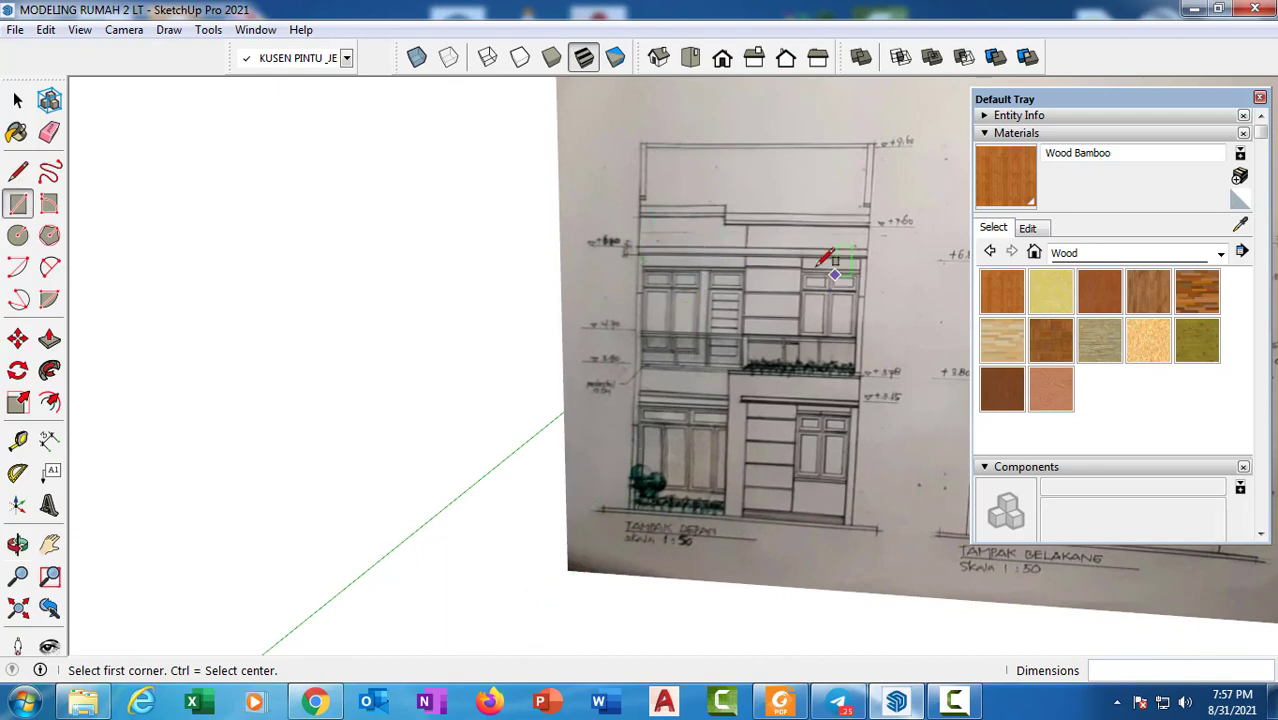
scroll(657, 347, "down", 2)
scroll(676, 346, "up", 1)
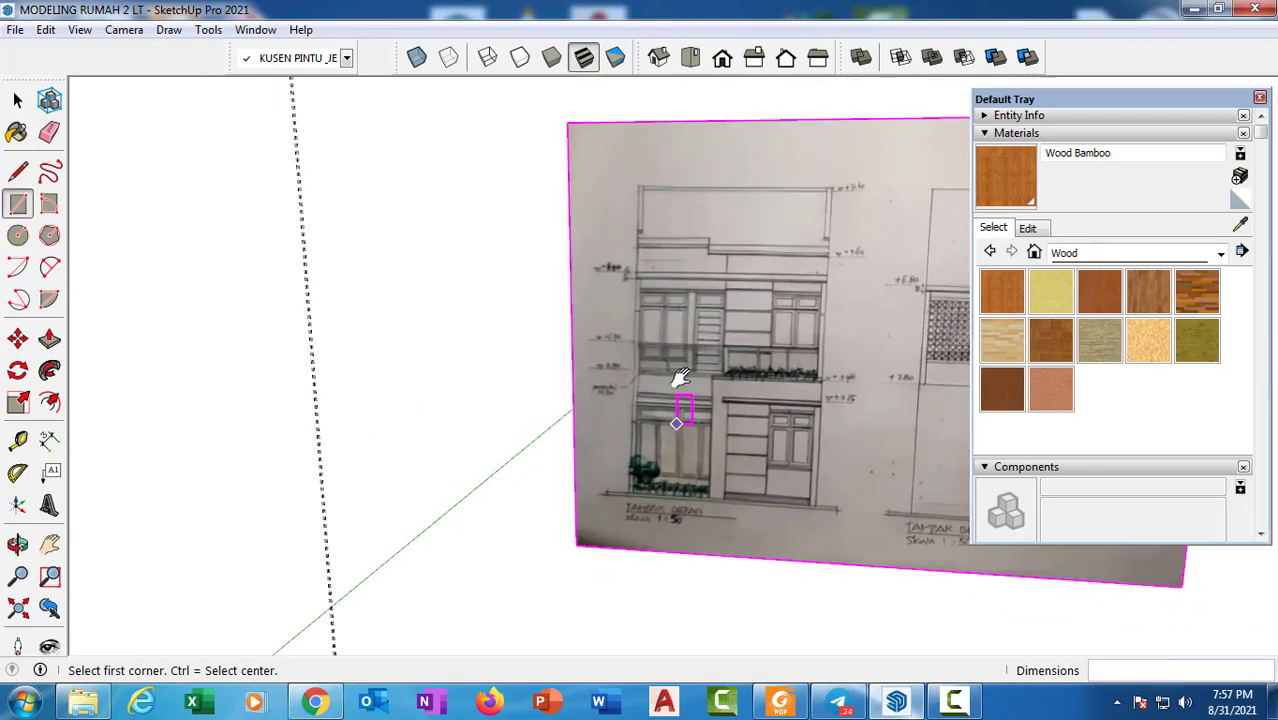
middle_click_drag(666, 448, 736, 178, "shift")
scroll(580, 425, "up", 2)
middle_click_drag(580, 425, 644, 382)
scroll(616, 330, "up", 1)
Place a horizontal guide at 220 cm height from the opening's top edge and compare it with the carport window's transom
key("space")
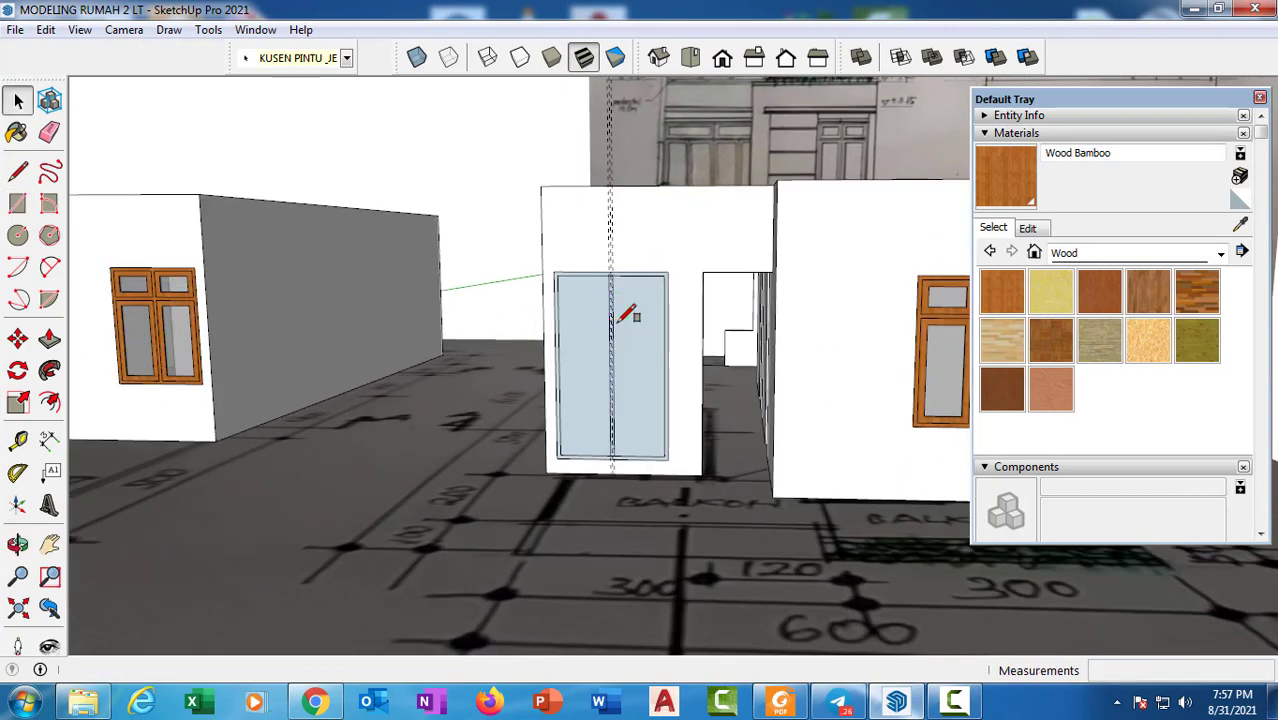
key("t")
scroll(640, 284, "up", 2)
scroll(640, 283, "up", 1)
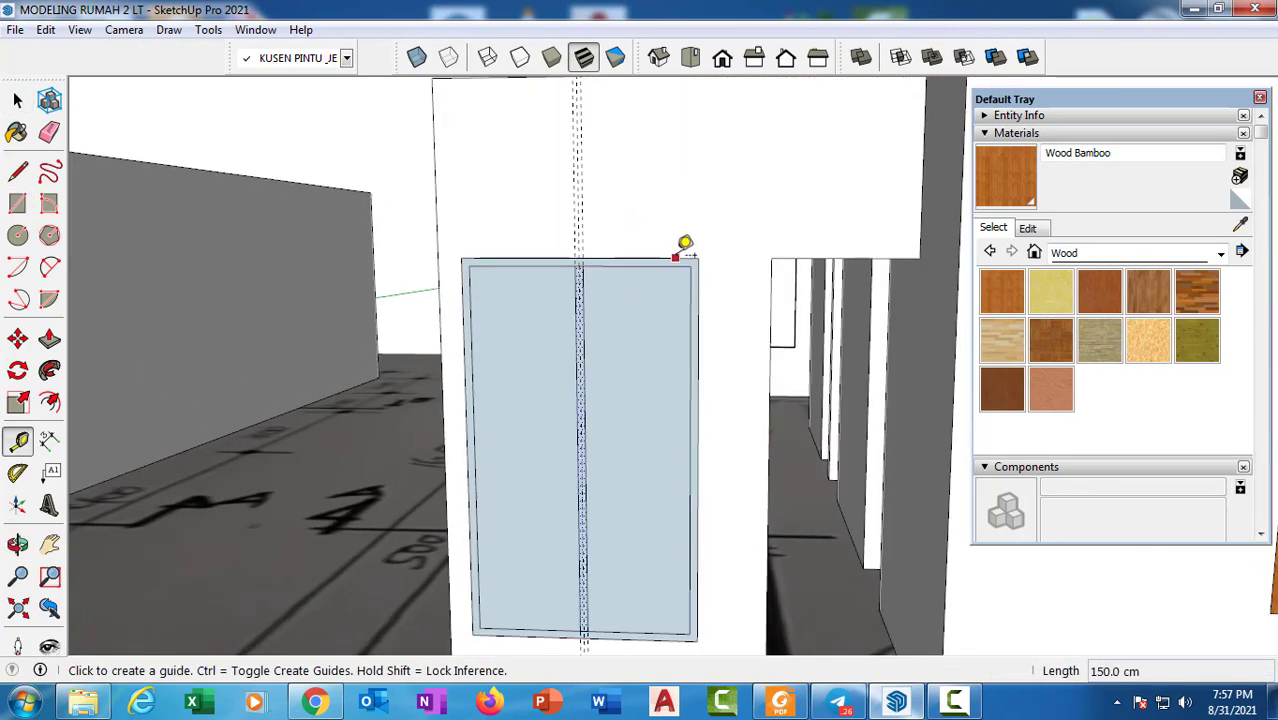
left_click(676, 257)
scroll(679, 340, "down", 2)
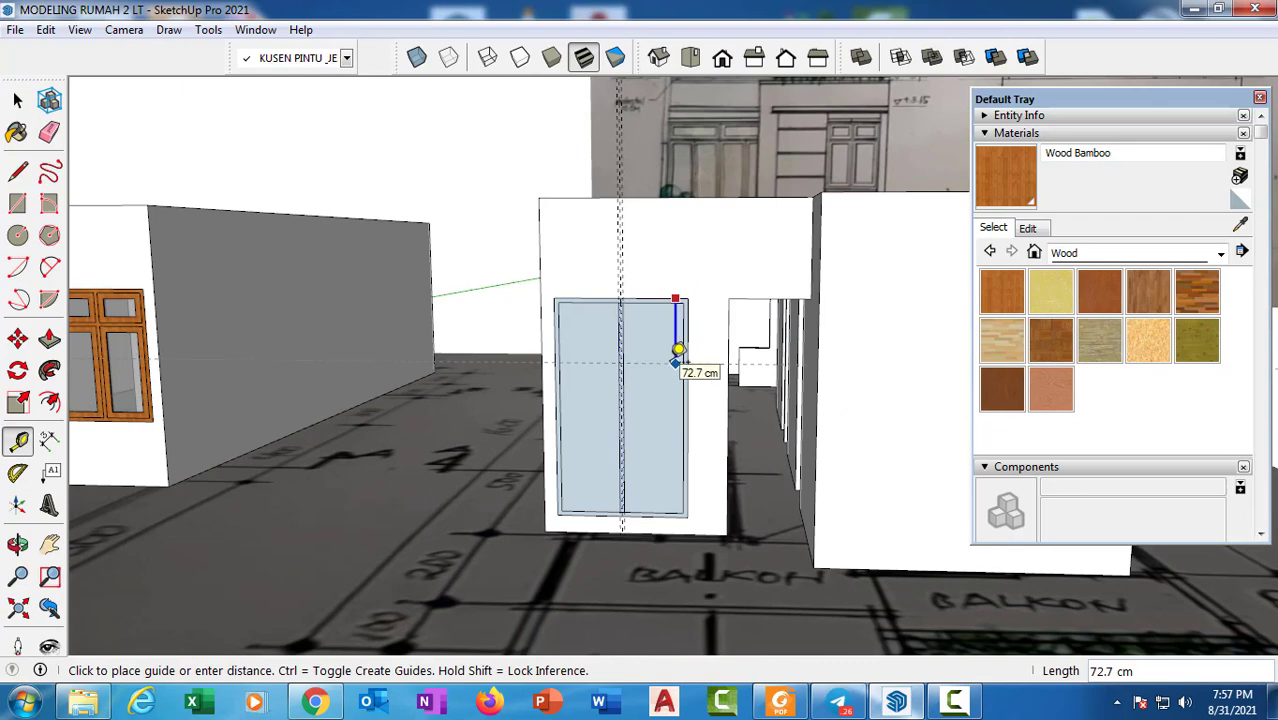
scroll(678, 352, "down", 2)
scroll(294, 355, "up", 3)
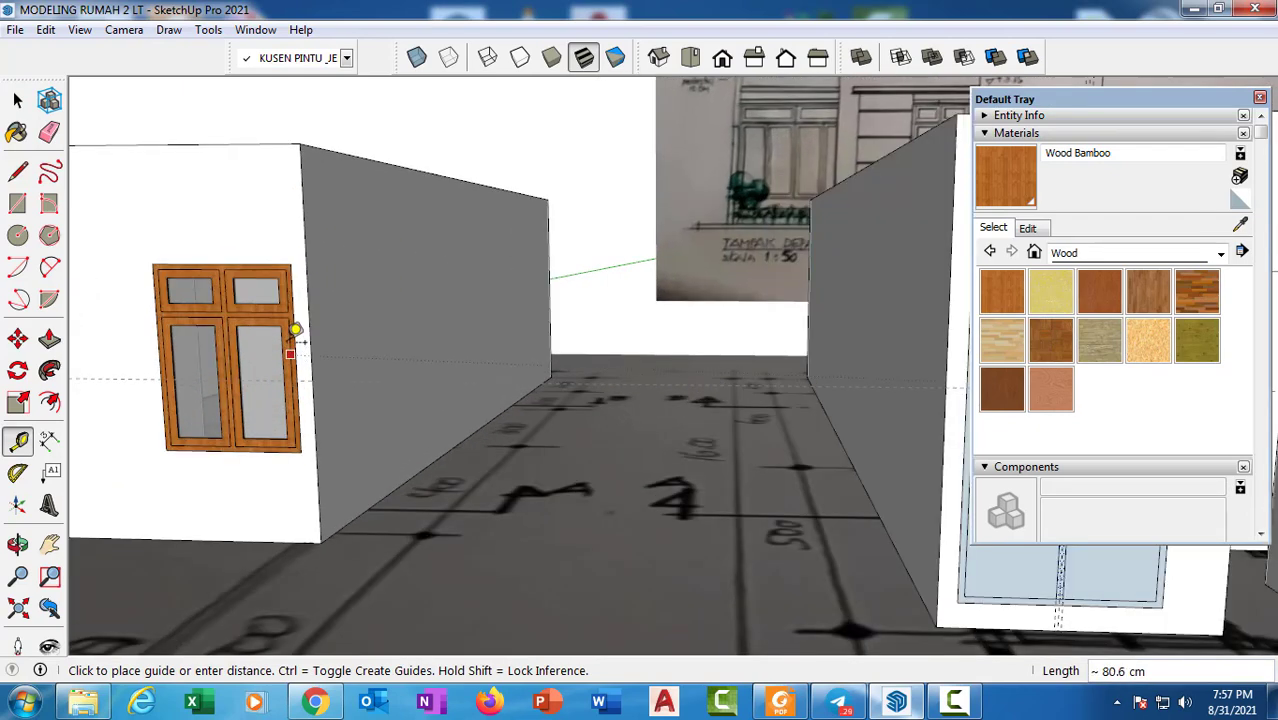
scroll(294, 330, "up", 3)
key("Escape")
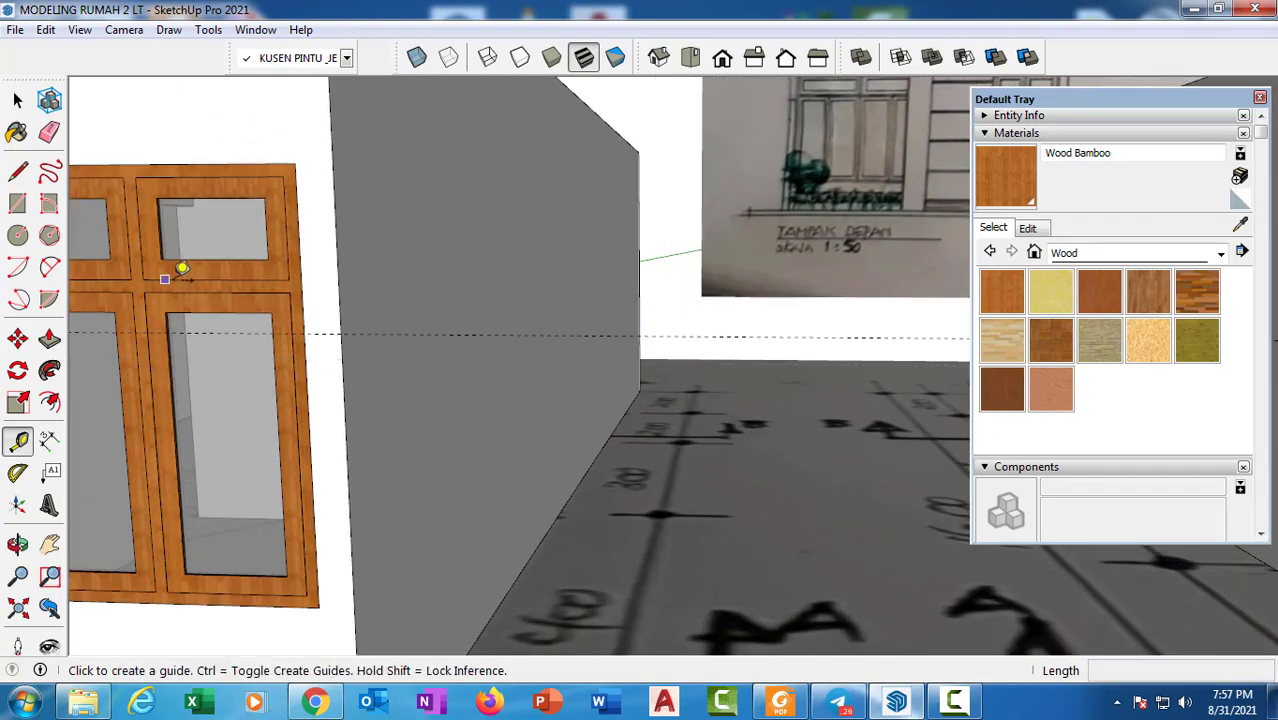
Place a second horizontal guide 5 cm above the first one across the balcony window
scroll(257, 300, "down", 5)
middle_click_drag(605, 348, 538, 365, "shift")
scroll(760, 335, "up", 6)
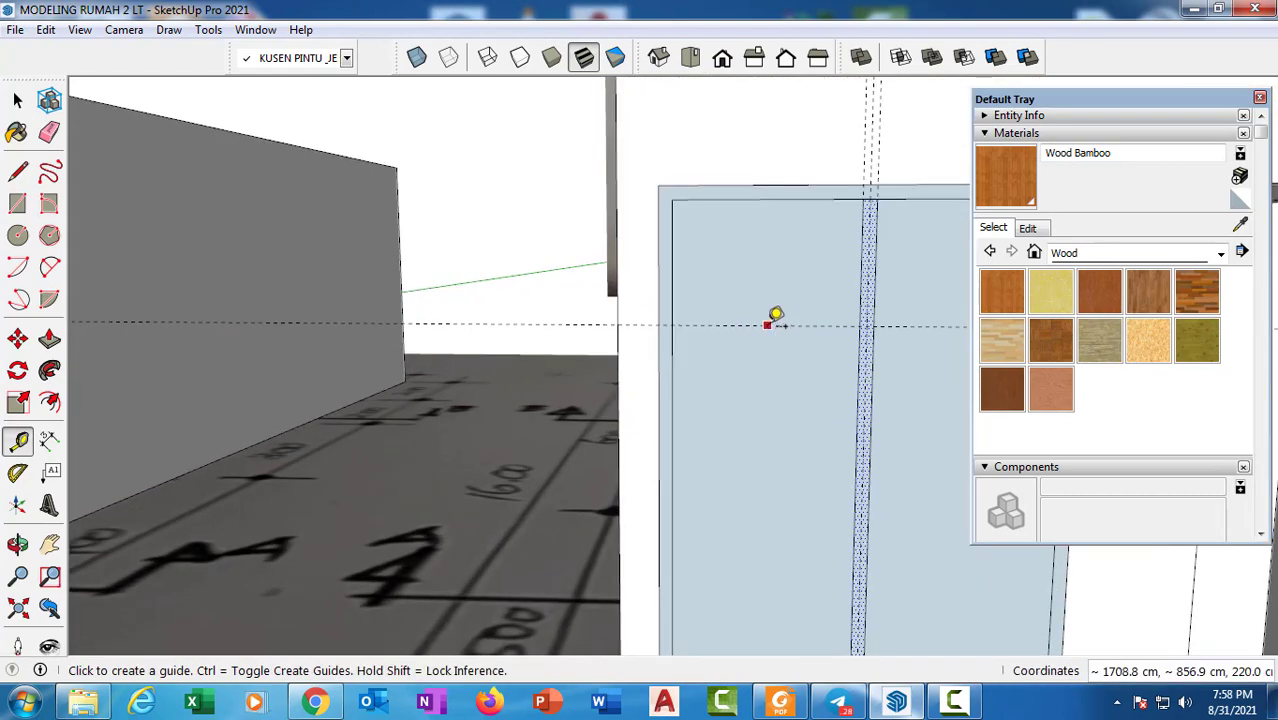
left_click(768, 324)
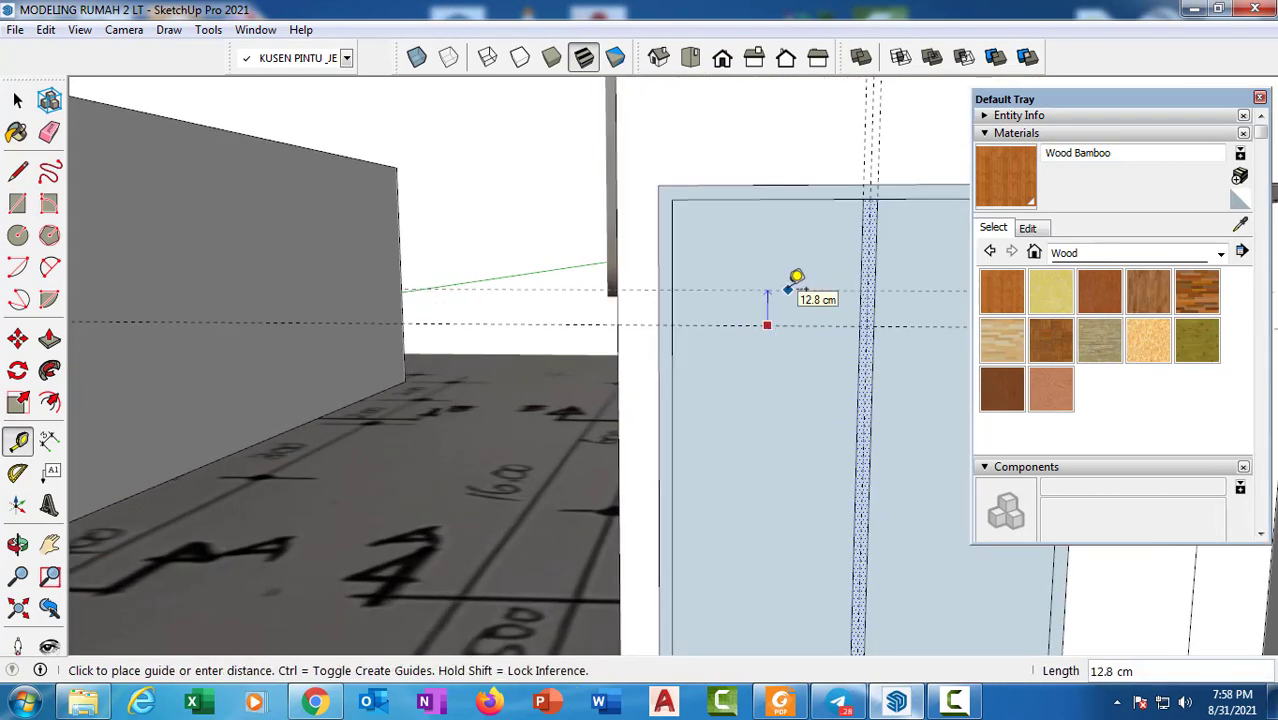
type("5")
key("Return")
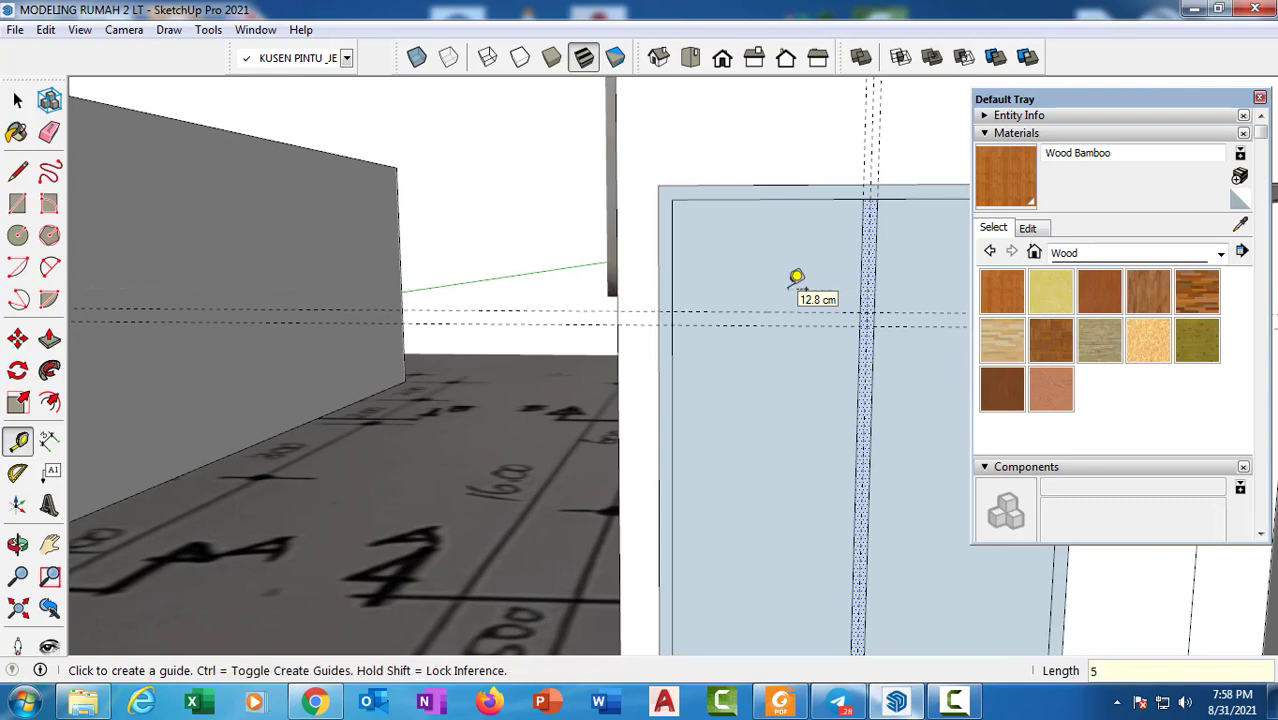
Draw a 5 by 140 cm rectangle between the two horizontal guides as the transom across the inner frame
scroll(792, 296, "down", 4)
middle_click_drag(790, 316, 602, 329)
scroll(614, 338, "up", 2)
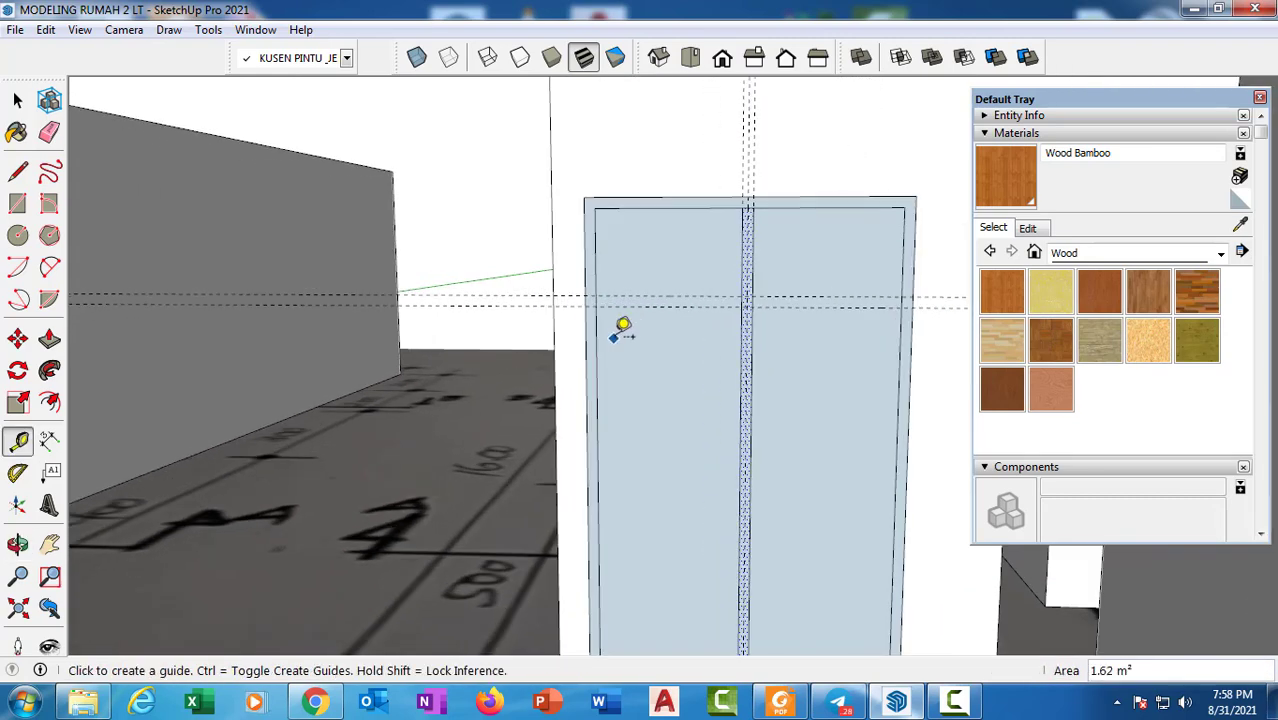
key("r")
scroll(612, 294, "up", 2)
left_click(590, 285)
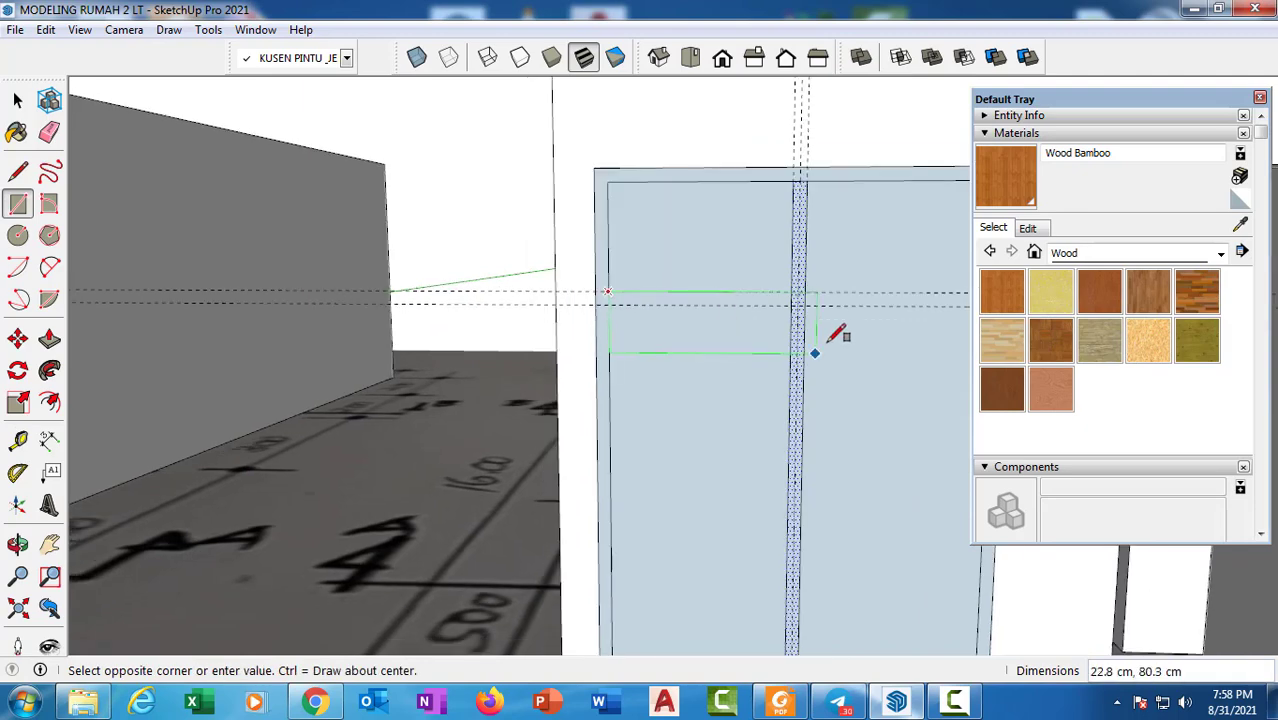
middle_click_drag(839, 334, 818, 298)
left_click(814, 312)
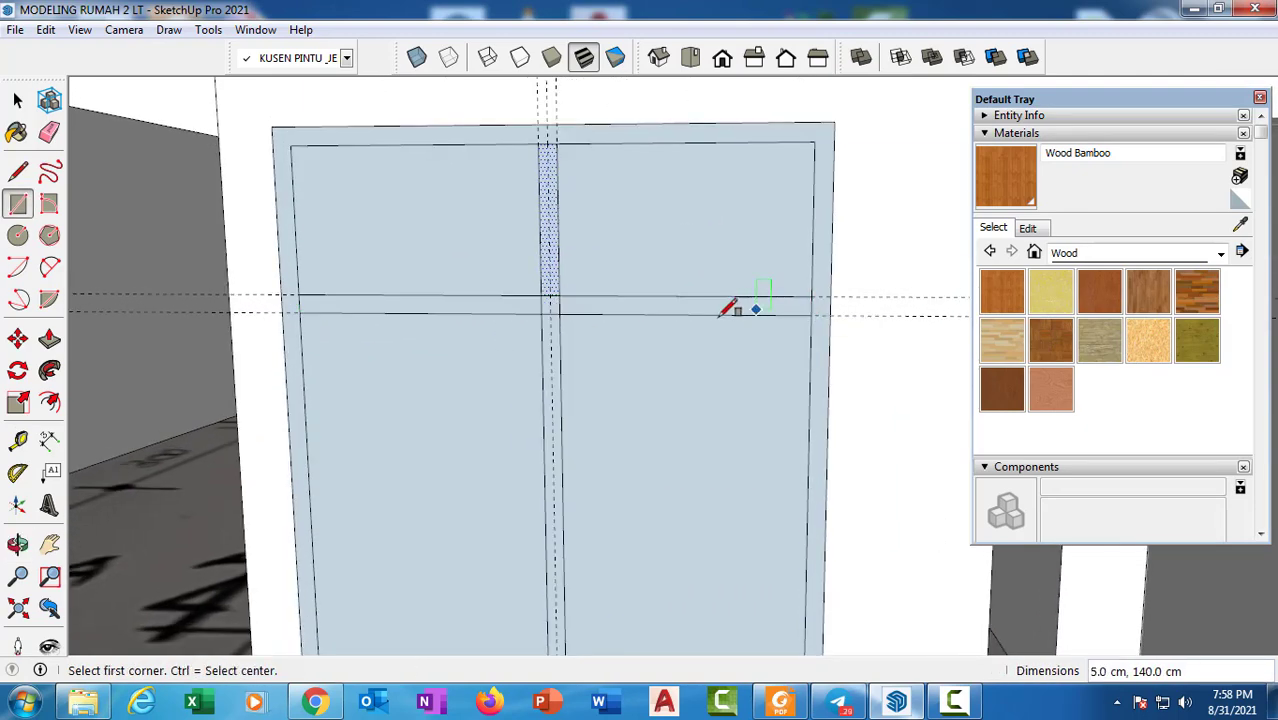
Remove the guides and erase the overlapping edges where the mullion and transom cross
key("space")
scroll(610, 288, "up", 5)
scroll(561, 300, "up", 2)
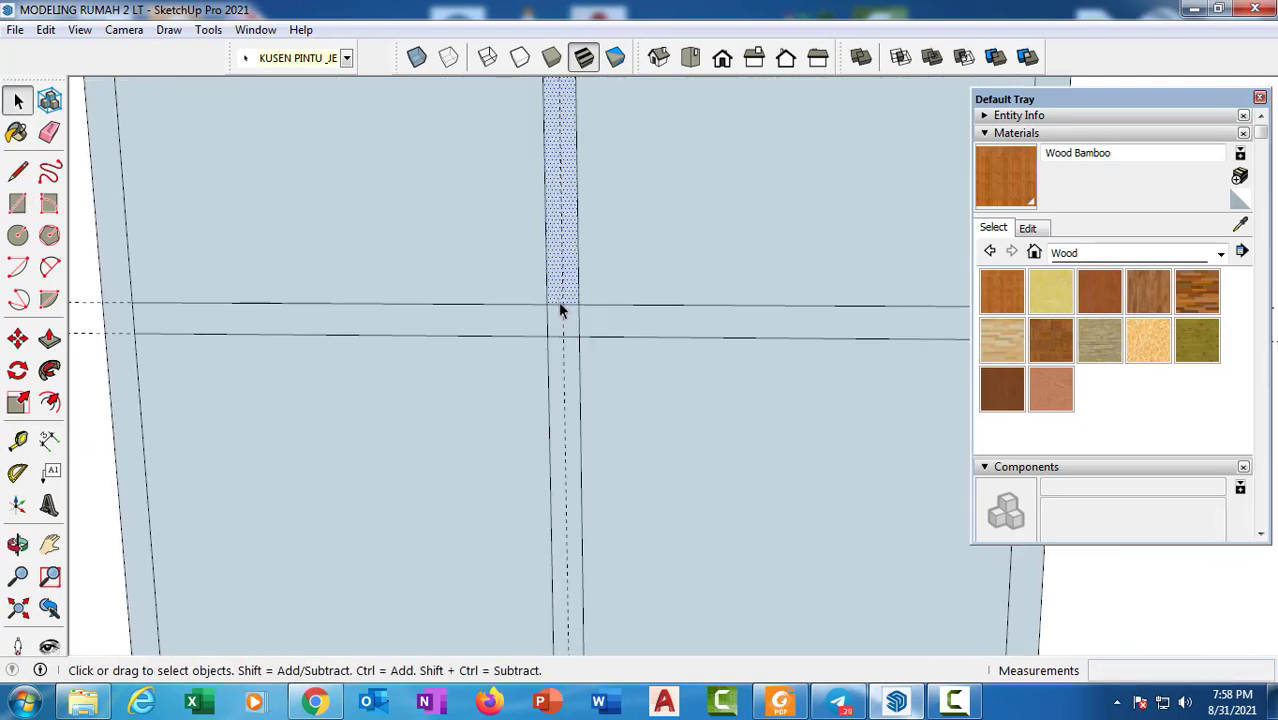
left_click(567, 322)
scroll(566, 310, "up", 2)
key("e")
scroll(564, 306, "up", 2)
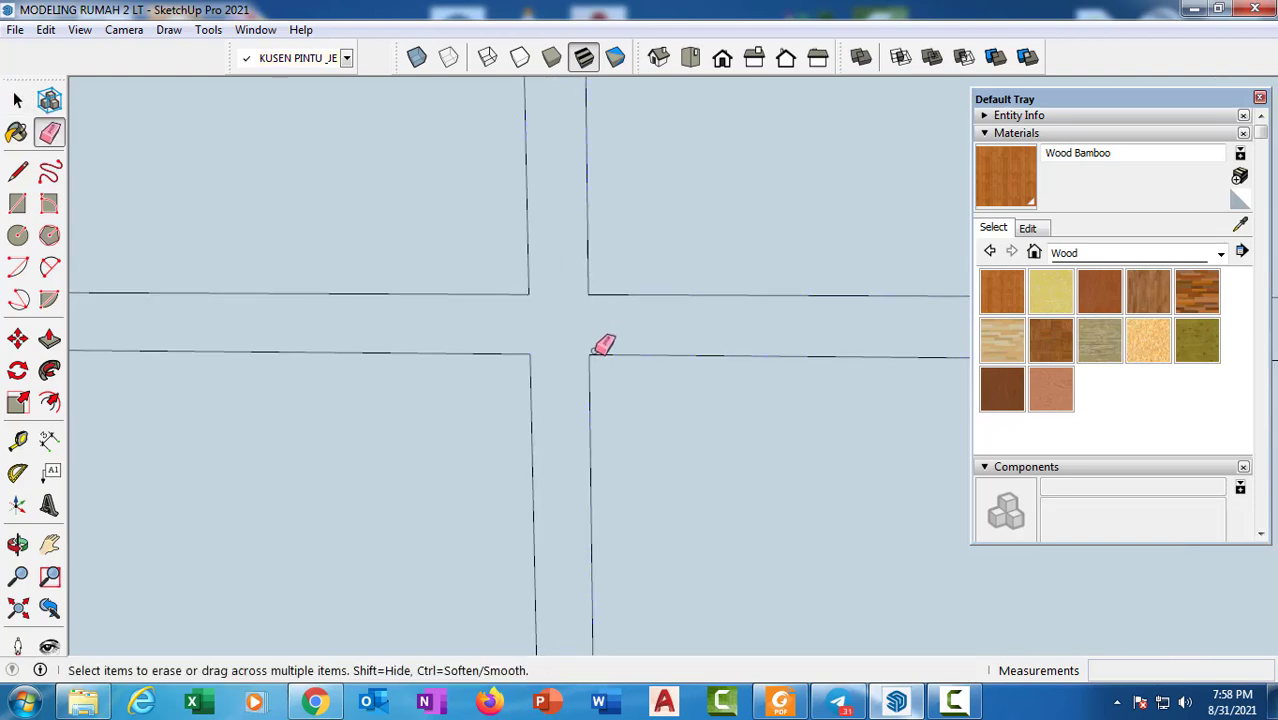
Erase the short edges where the transom and mullion meet the outer frame, joining them into one frame face
scroll(603, 344, "down", 4)
scroll(583, 170, "up", 3)
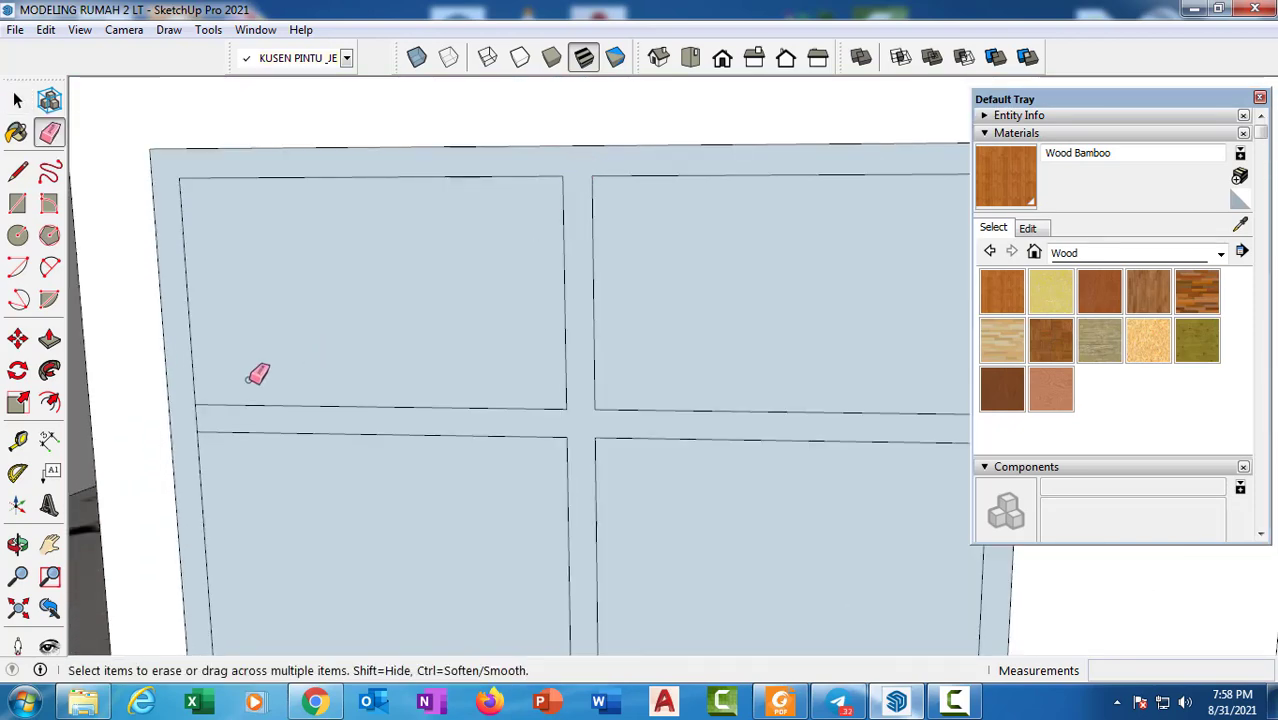
scroll(203, 411, "down", 2)
scroll(762, 375, "up", 2)
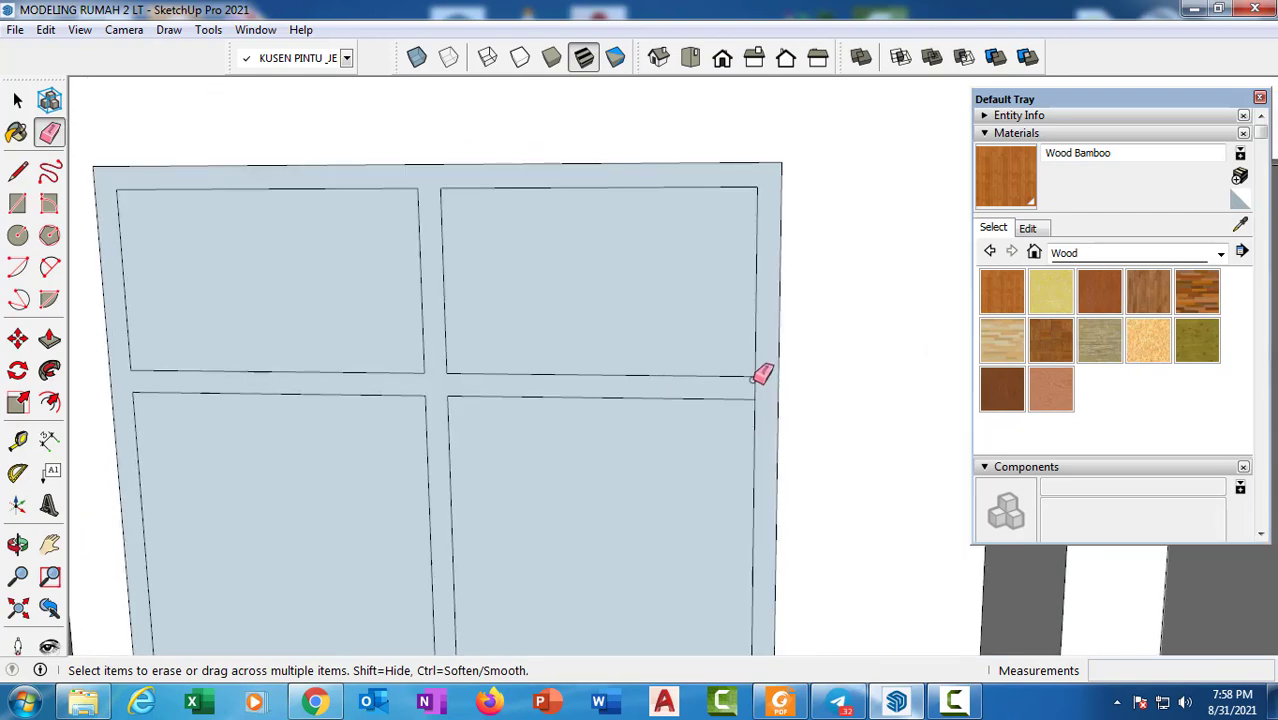
scroll(762, 383, "down", 4)
middle_click_drag(556, 374, 650, 243)
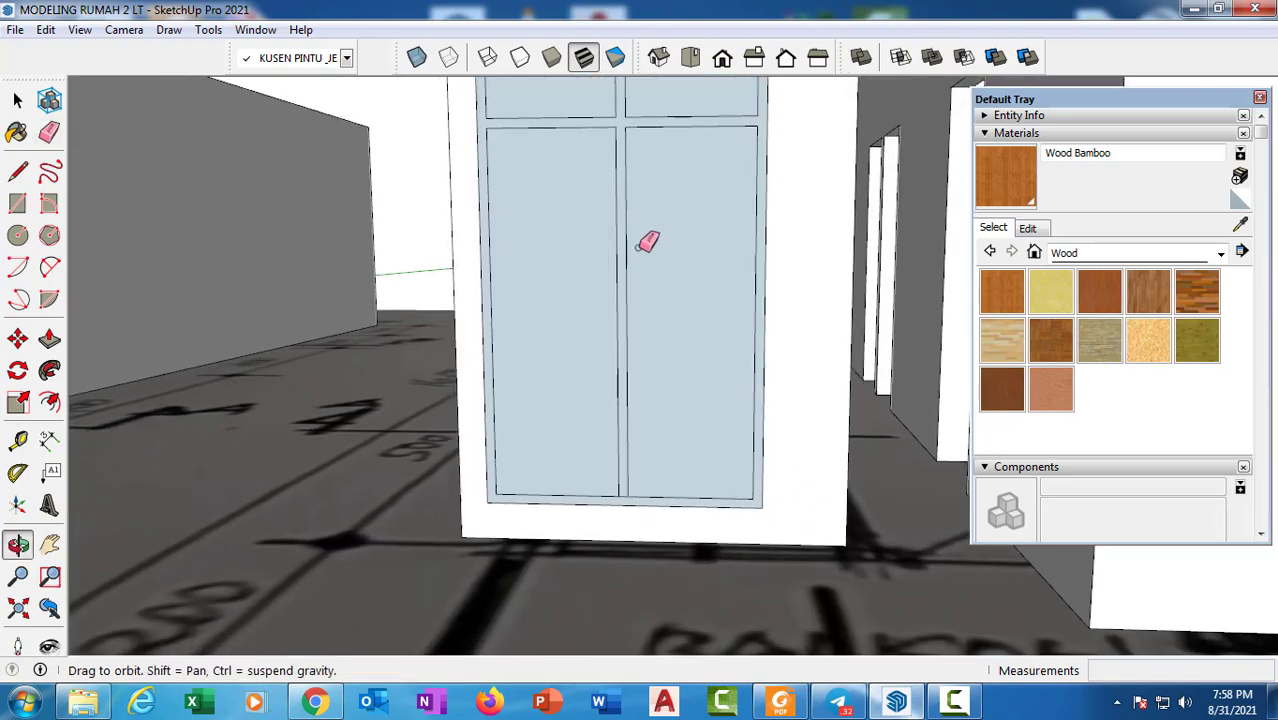
scroll(626, 496, "up", 3)
scroll(626, 496, "up", 2)
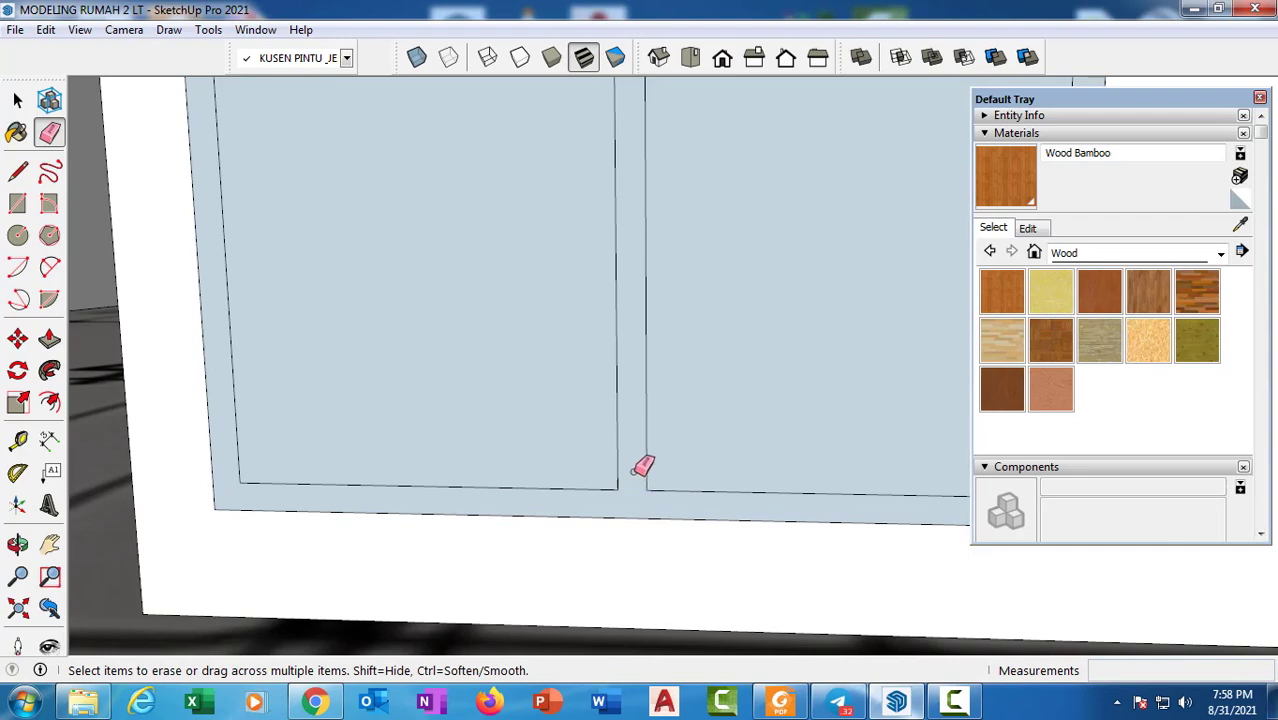
scroll(643, 466, "down", 5)
Delete the four pane faces of the balcony window so only the outer frame, mullion and transom face is left
key("space")
left_click(658, 354)
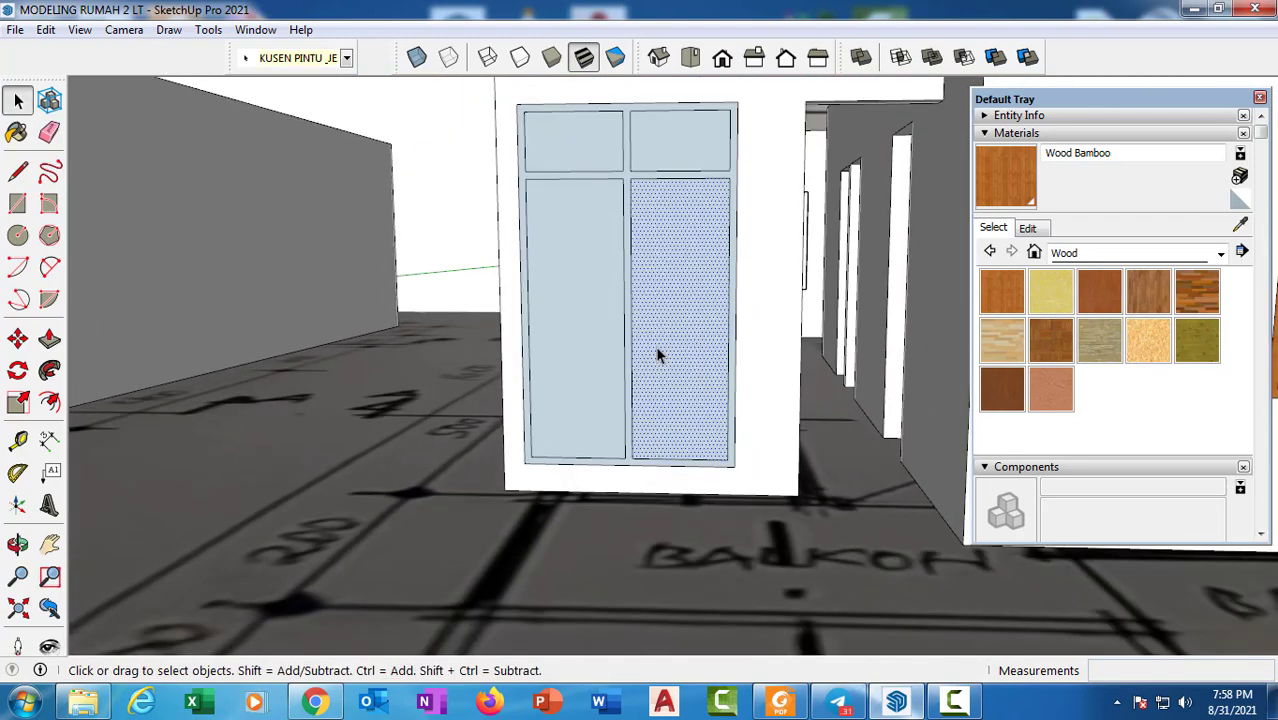
key("Delete")
left_click(589, 313)
key("Delete")
left_click(590, 138)
key("Delete")
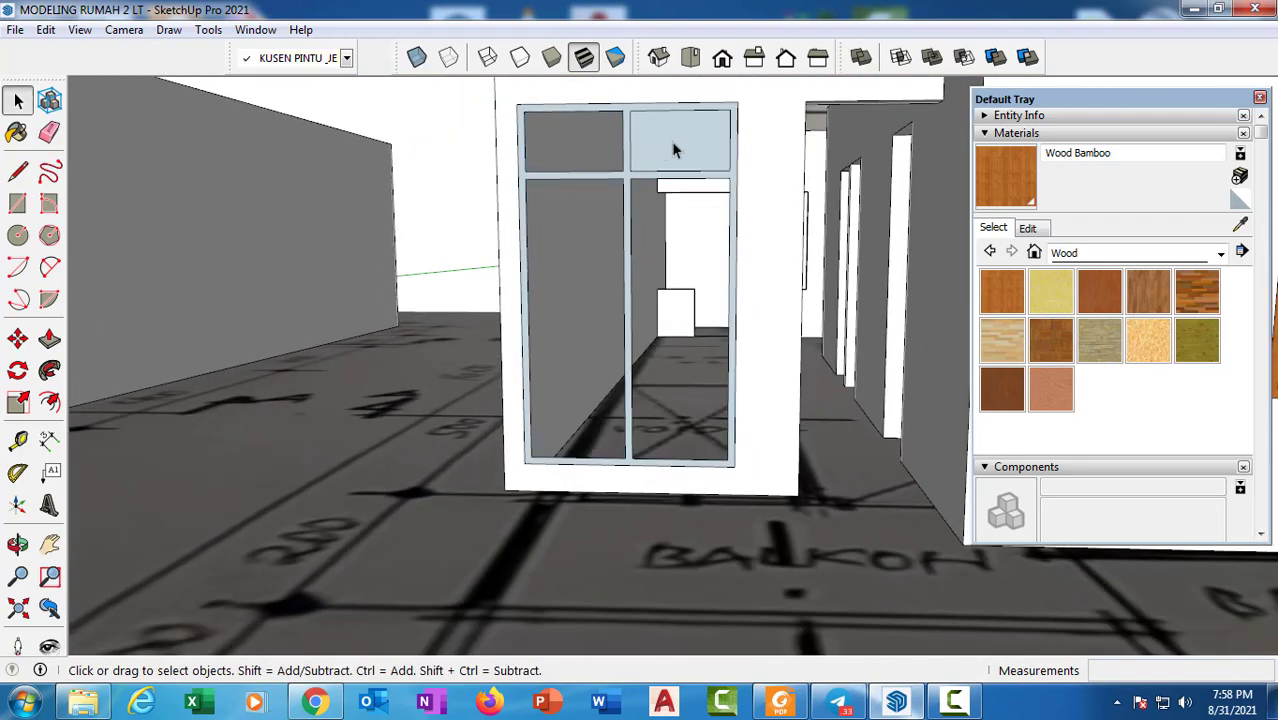
left_click(673, 150)
key("Delete")
Extrude the balcony window's frame face with Push/Pull to give the frame its depth
scroll(698, 275, "down", 3)
middle_click_drag(690, 295, 572, 448)
scroll(625, 375, "up", 3)
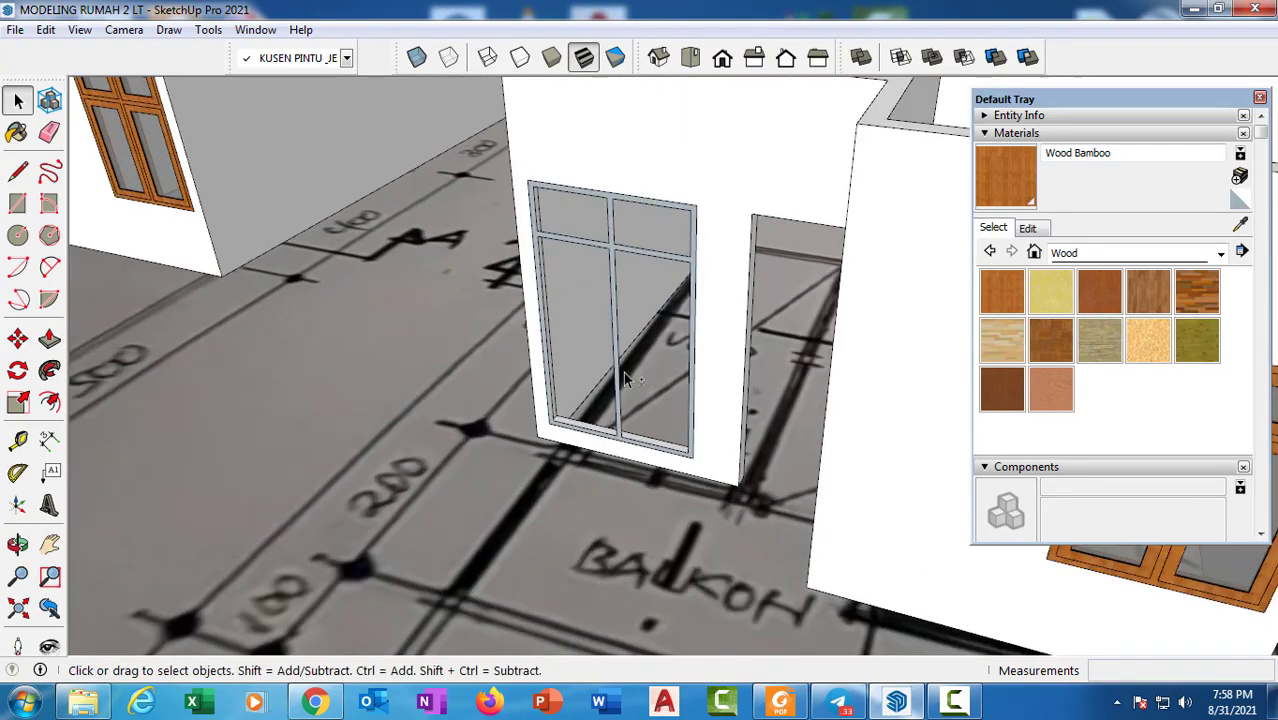
middle_click_drag(623, 377, 580, 465)
scroll(585, 485, "up", 5)
key("p")
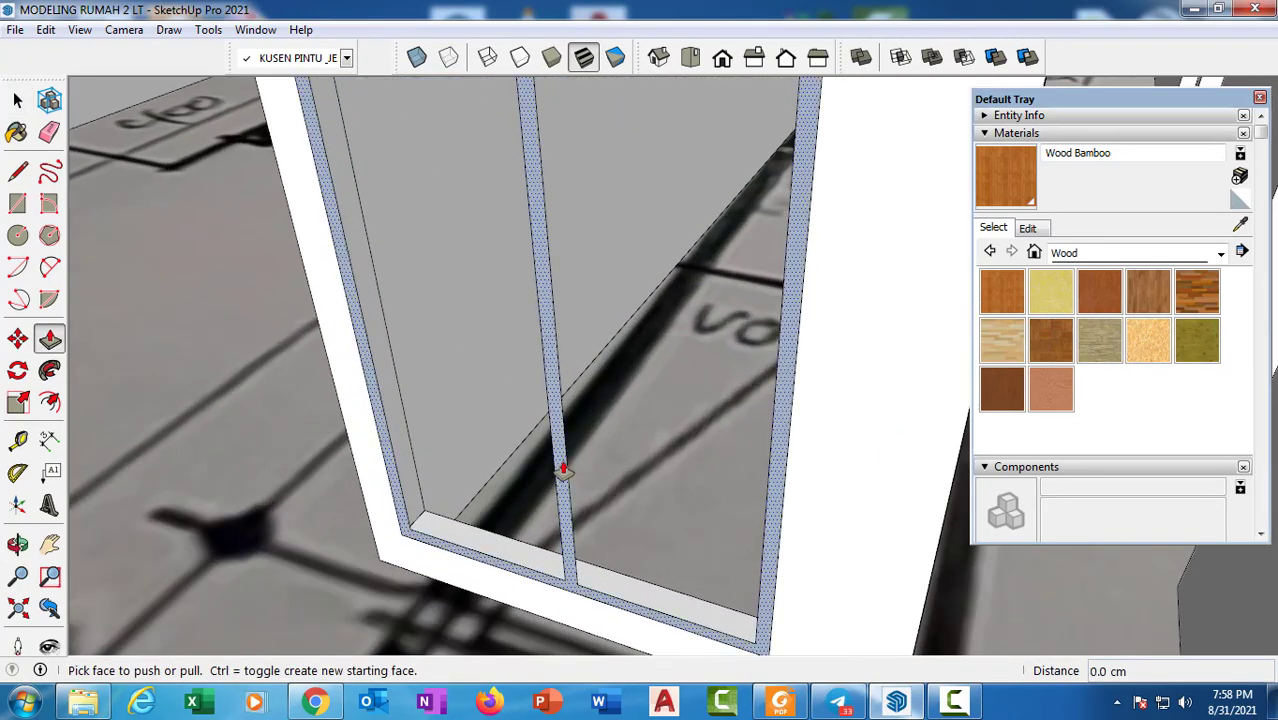
left_click_drag(563, 470, 605, 442)
scroll(600, 430, "down", 5)
Select the whole extruded balcony window frame and make it a component with the default name
key("space")
left_click(585, 375)
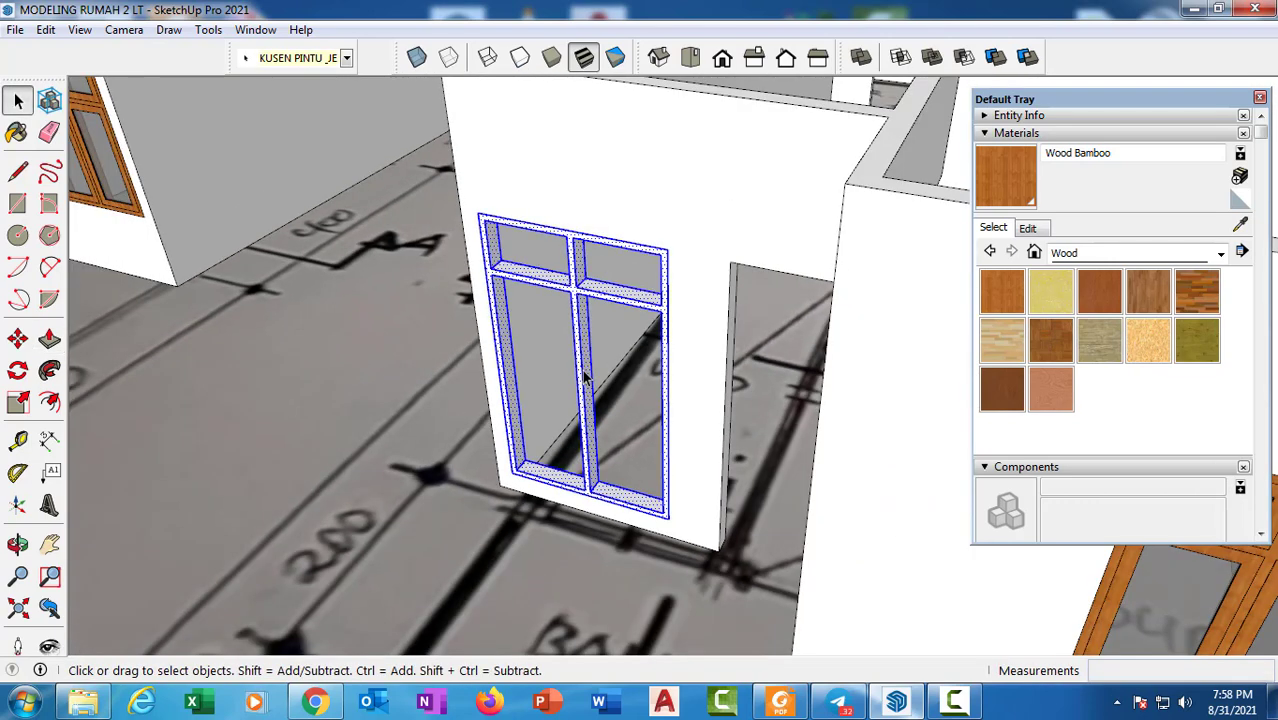
right_click(585, 375)
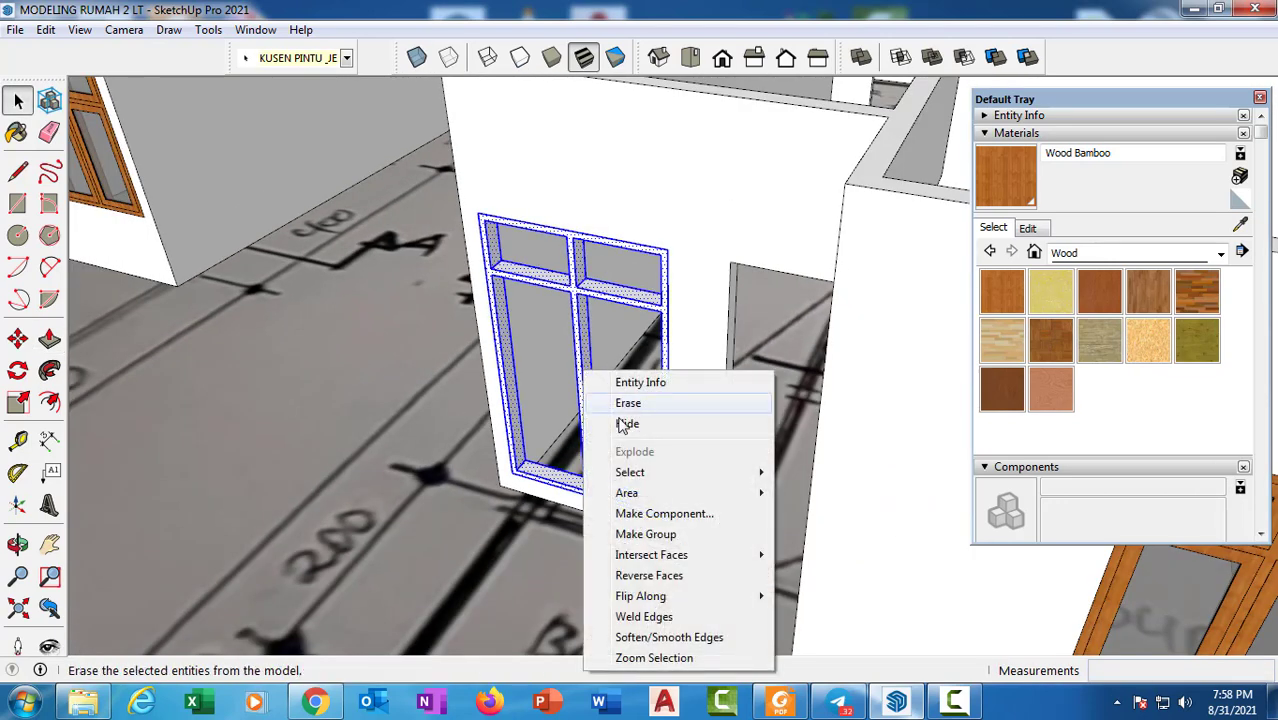
left_click(684, 515)
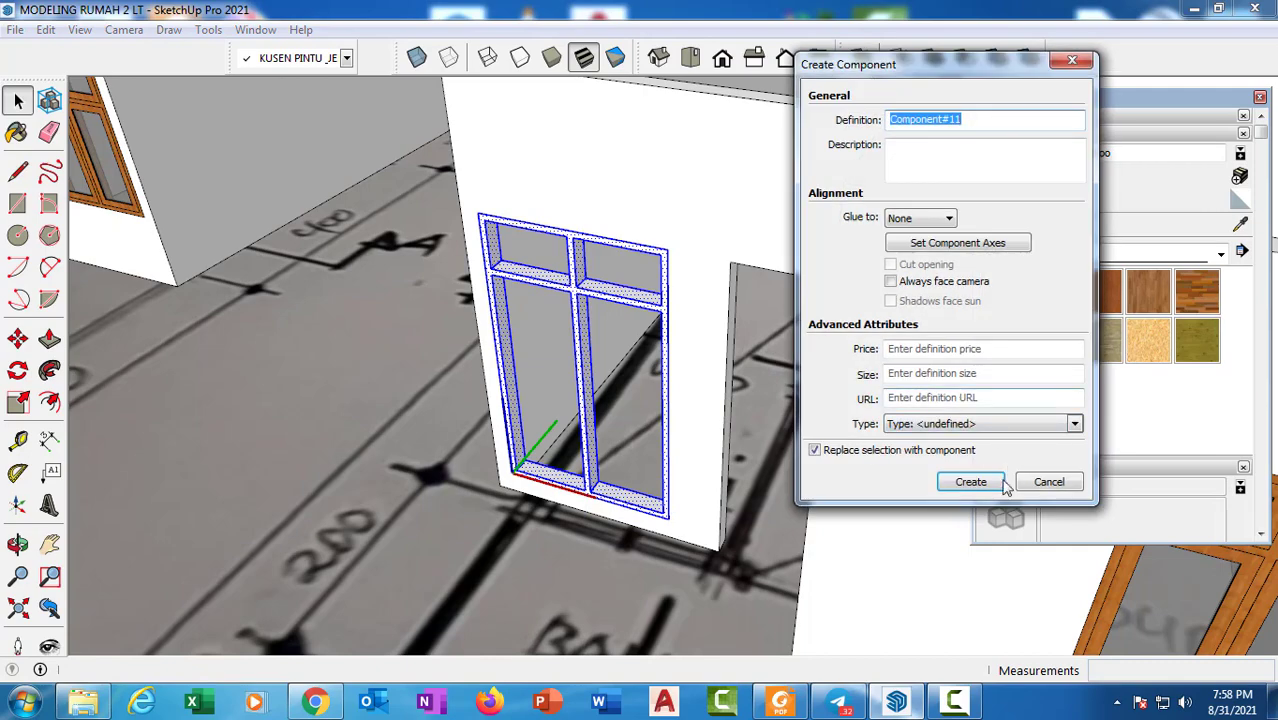
left_click(990, 484)
Paint all faces inside the balcony window frame component with Wood Bamboo and leave the component
scroll(575, 370, "down", 3)
middle_click_drag(575, 370, 465, 405)
scroll(467, 402, "up", 4)
triple_click(473, 306)
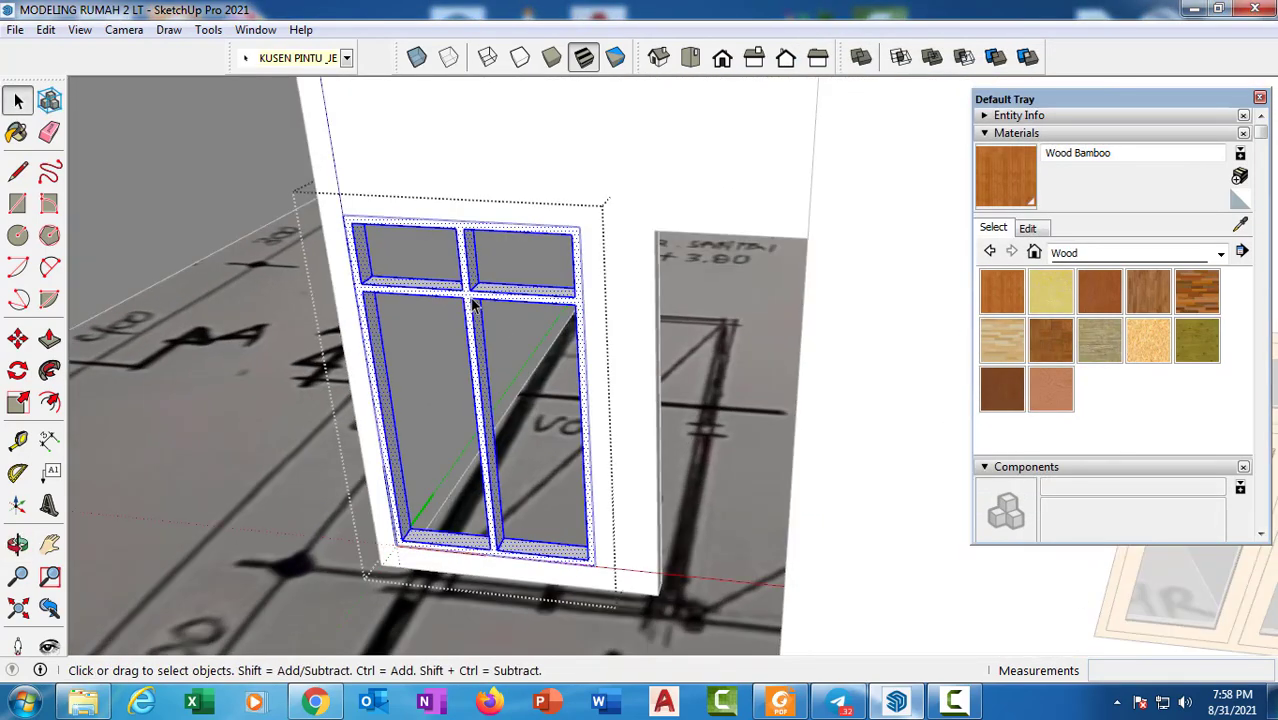
left_click(1012, 195)
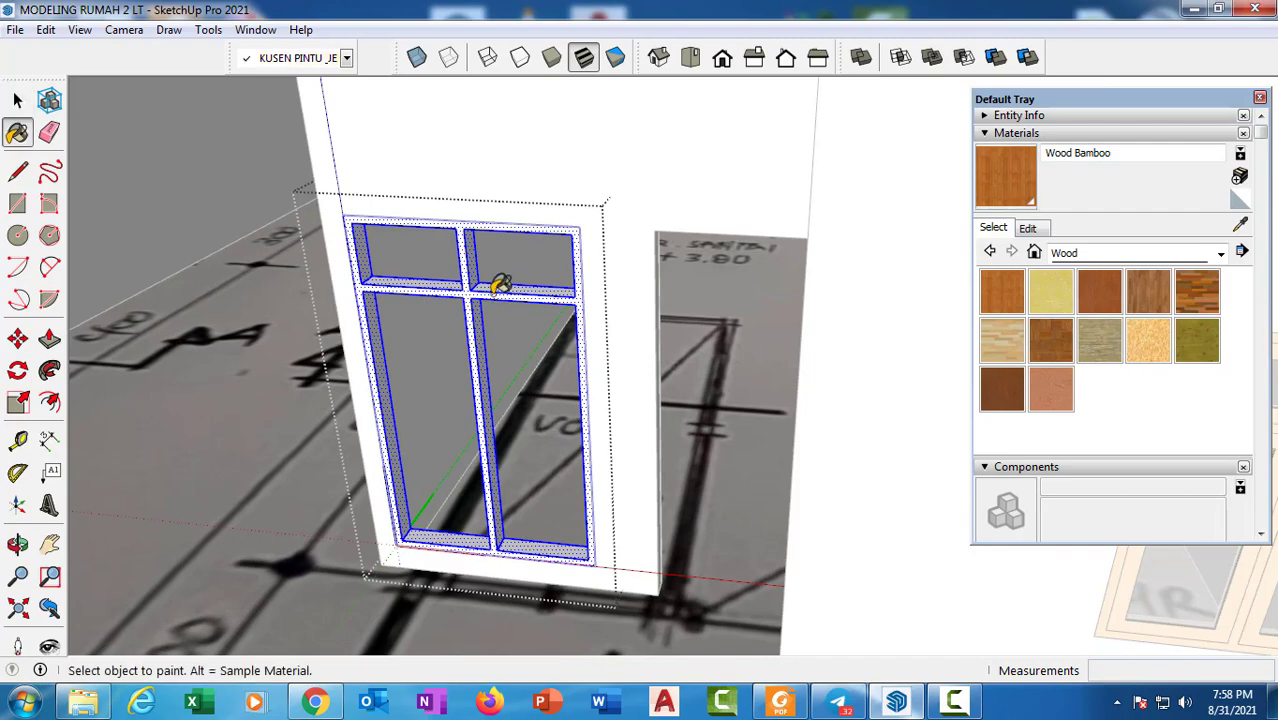
left_click(493, 294)
scroll(565, 294, "down", 3)
key("space")
left_click(251, 181)
Draw a rectangle filling the lower-left opening of the balcony window frame
scroll(565, 378, "down", 4)
mouse_move(580, 380)
middle_mouse_down("shift")
mouse_move(719, 376)
mouse_move(642, 334)
mouse_move(655, 396)
middle_mouse_up("shift")
scroll(611, 353, "up", 3)
key("r")
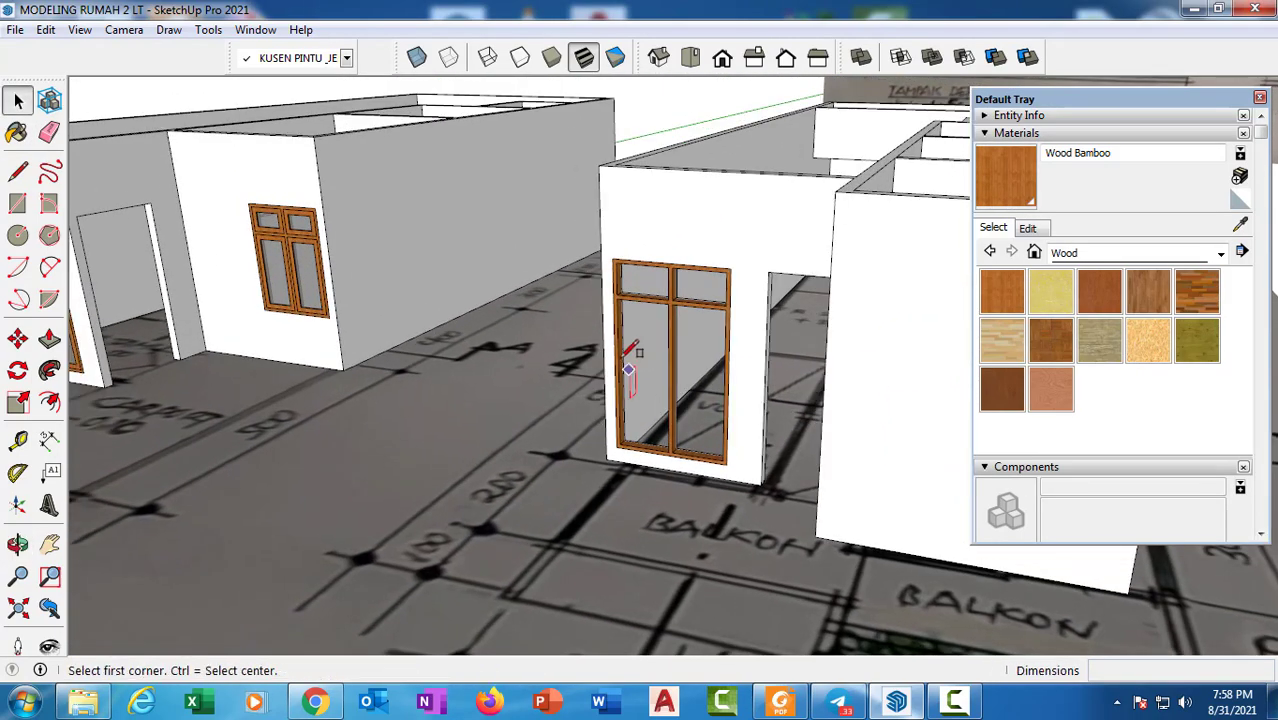
scroll(630, 350, "up", 5)
left_click(616, 253)
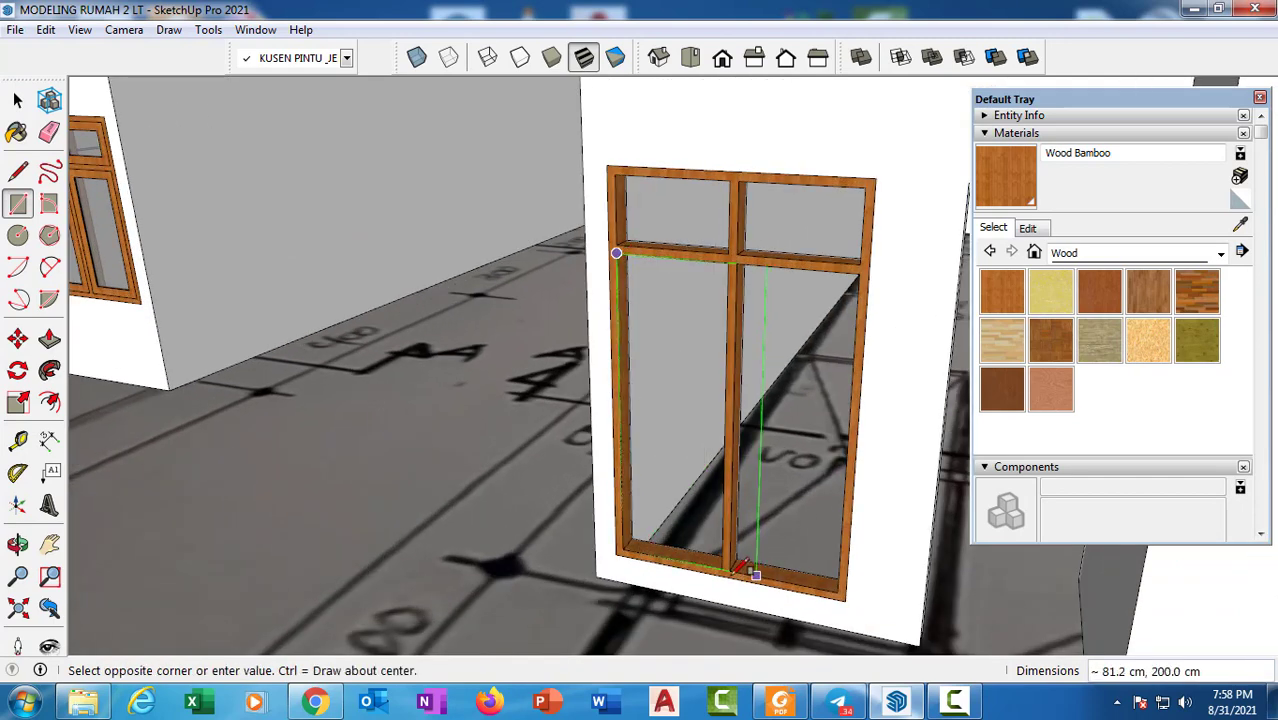
left_click(721, 568)
key("space")
Offset the lower-left rectangle's outline inward and delete the inner face to form the sash ring
key("f")
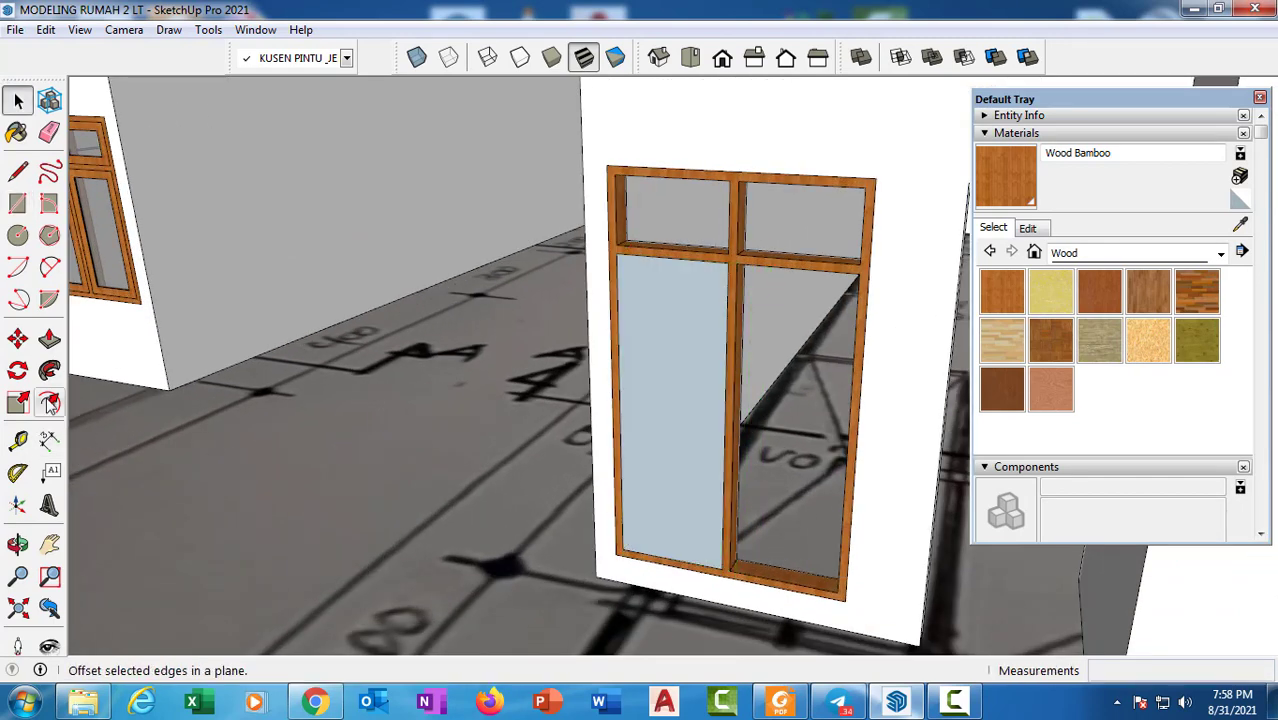
left_click(664, 262)
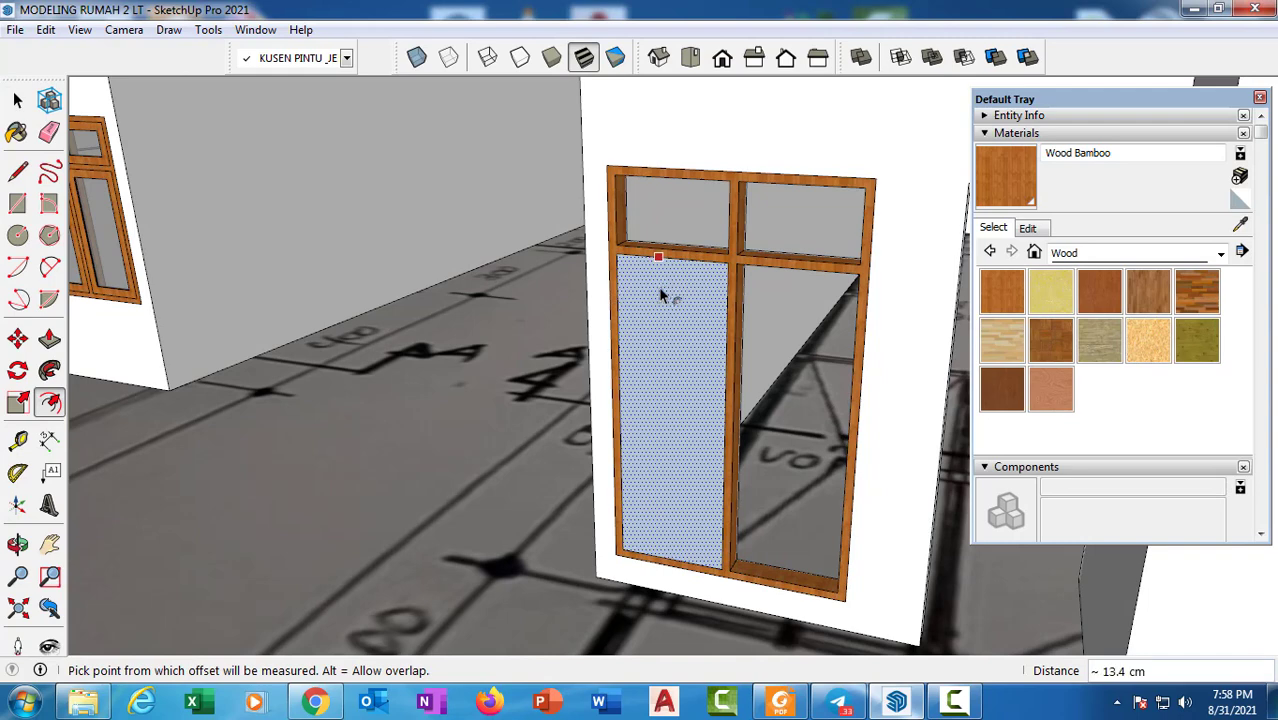
left_click(664, 260)
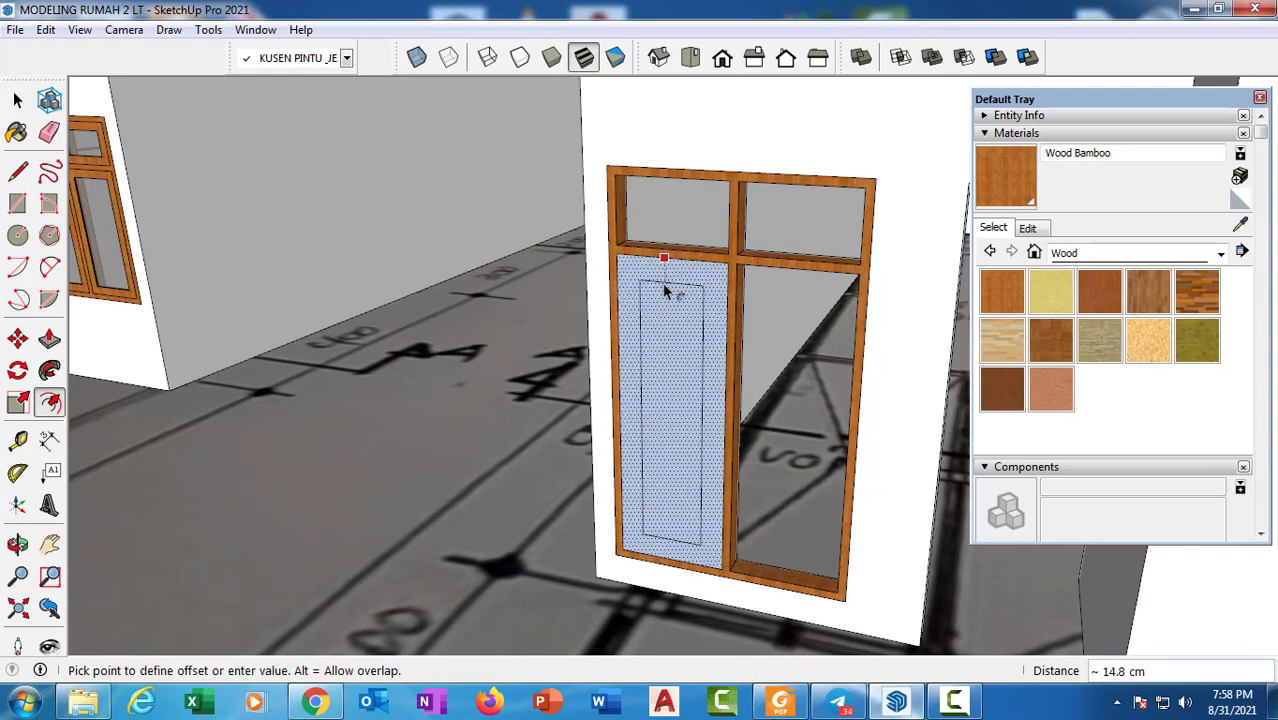
left_click(661, 283)
key("space")
scroll(659, 360, "up", 2)
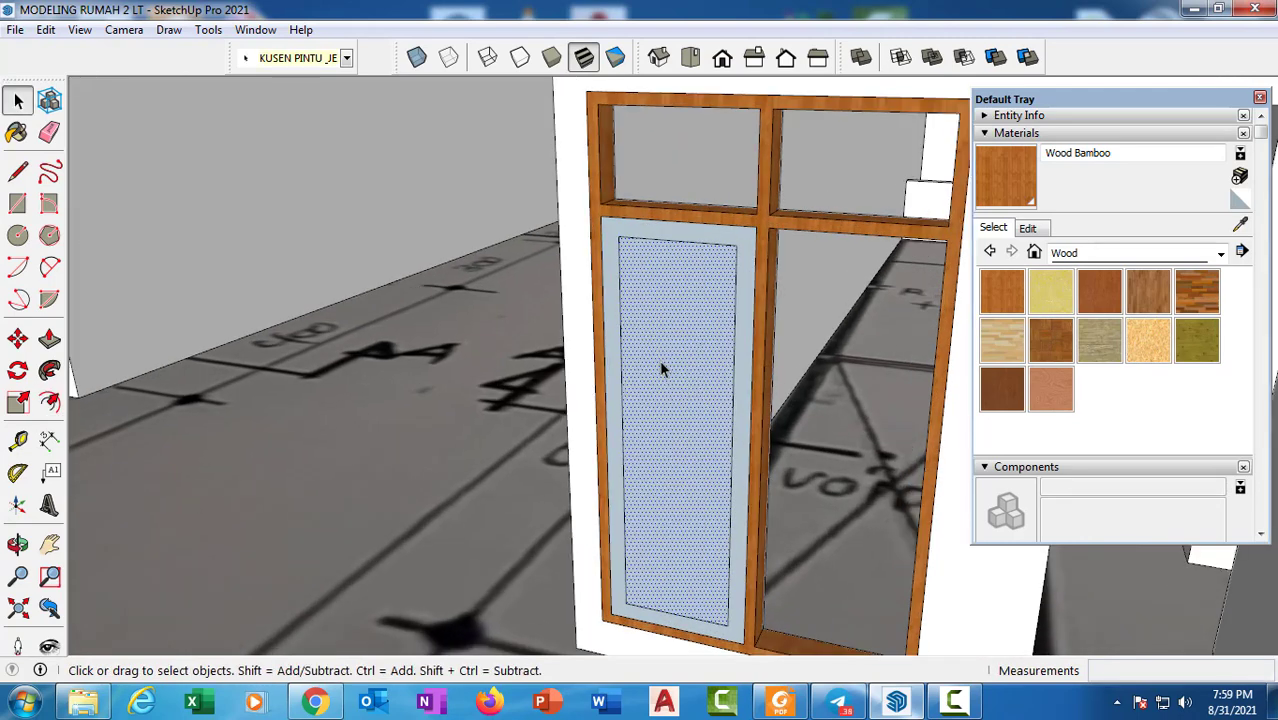
key("Delete")
Extrude the lower-left sash ring 3 cm with Push/Pull
middle_click_drag(616, 416, 619, 440)
key("p")
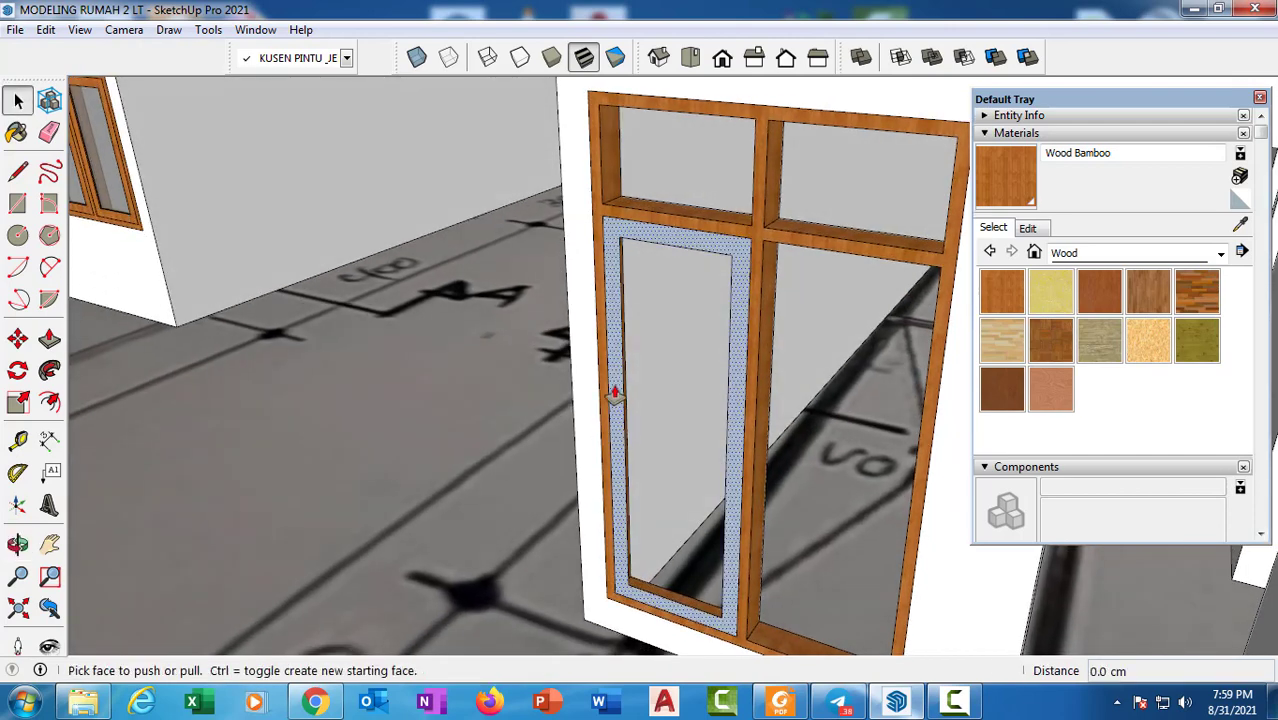
scroll(614, 388, "up", 3)
left_click_drag(614, 385, 635, 376)
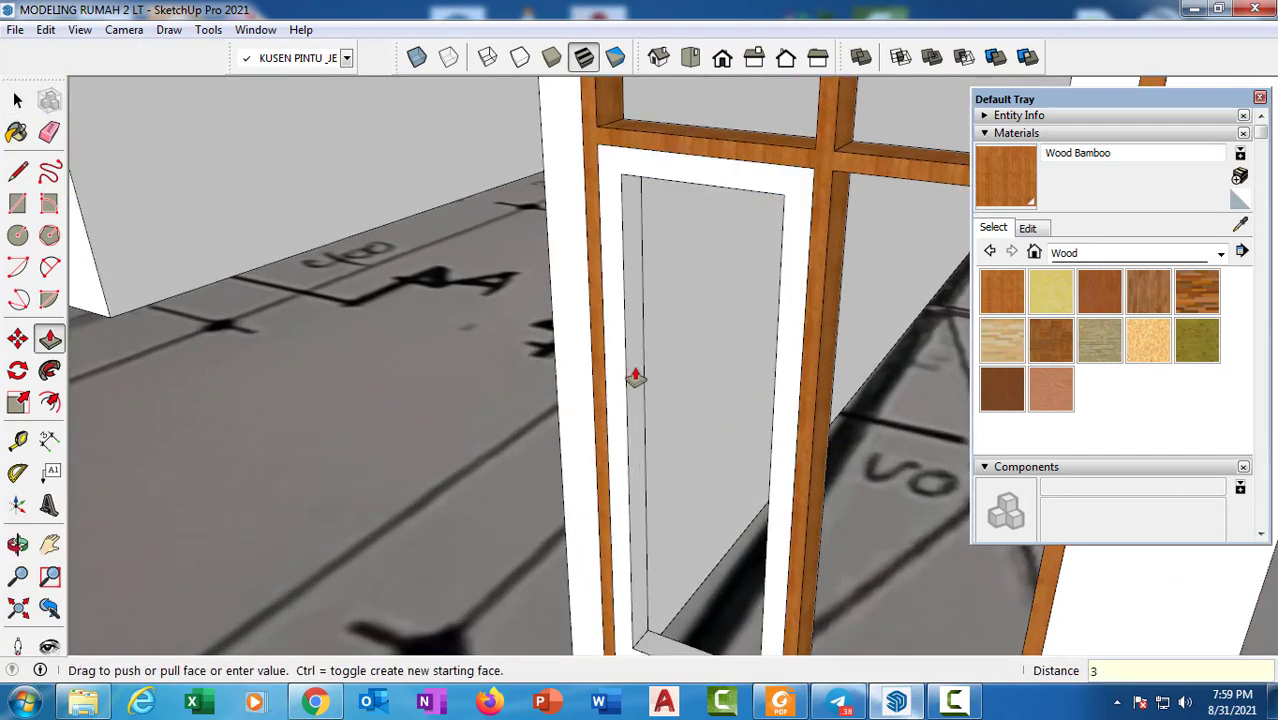
key("Return")
Select the connected geometry of the lower-left sash and paint it with Wood Bamboo
scroll(636, 370, "down", 4)
key("space")
double_click(630, 322)
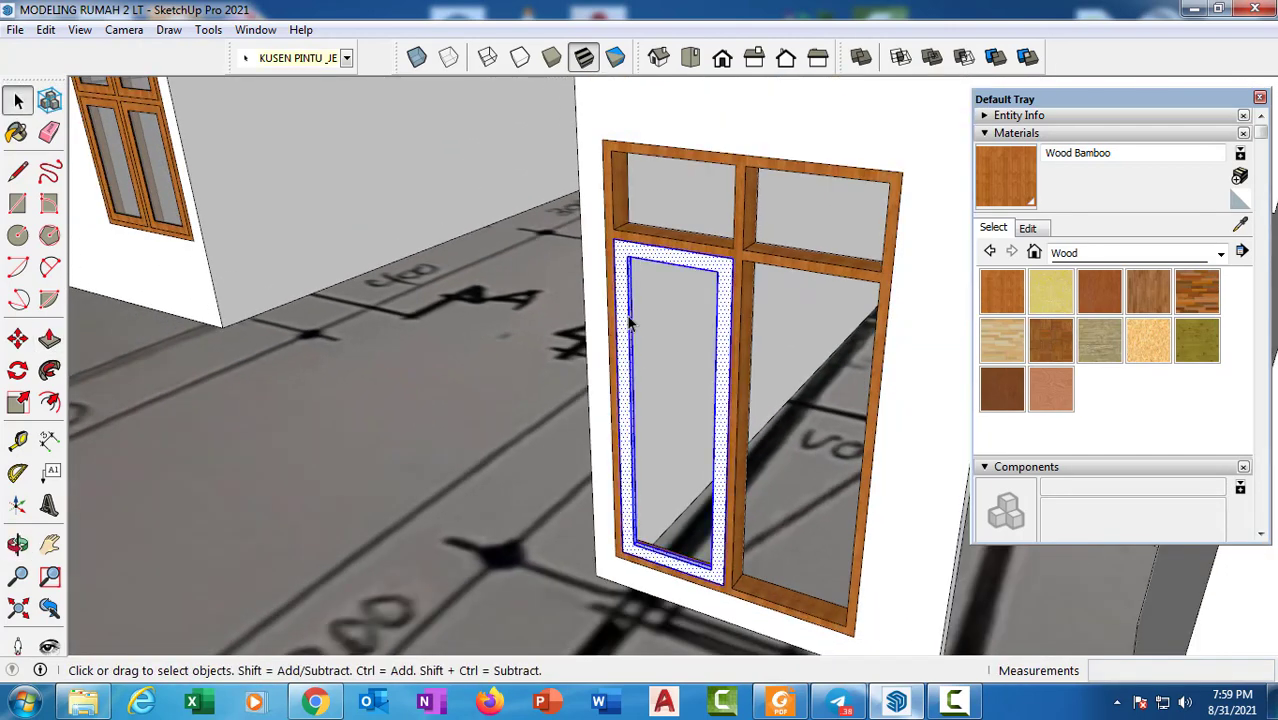
left_click(1008, 205)
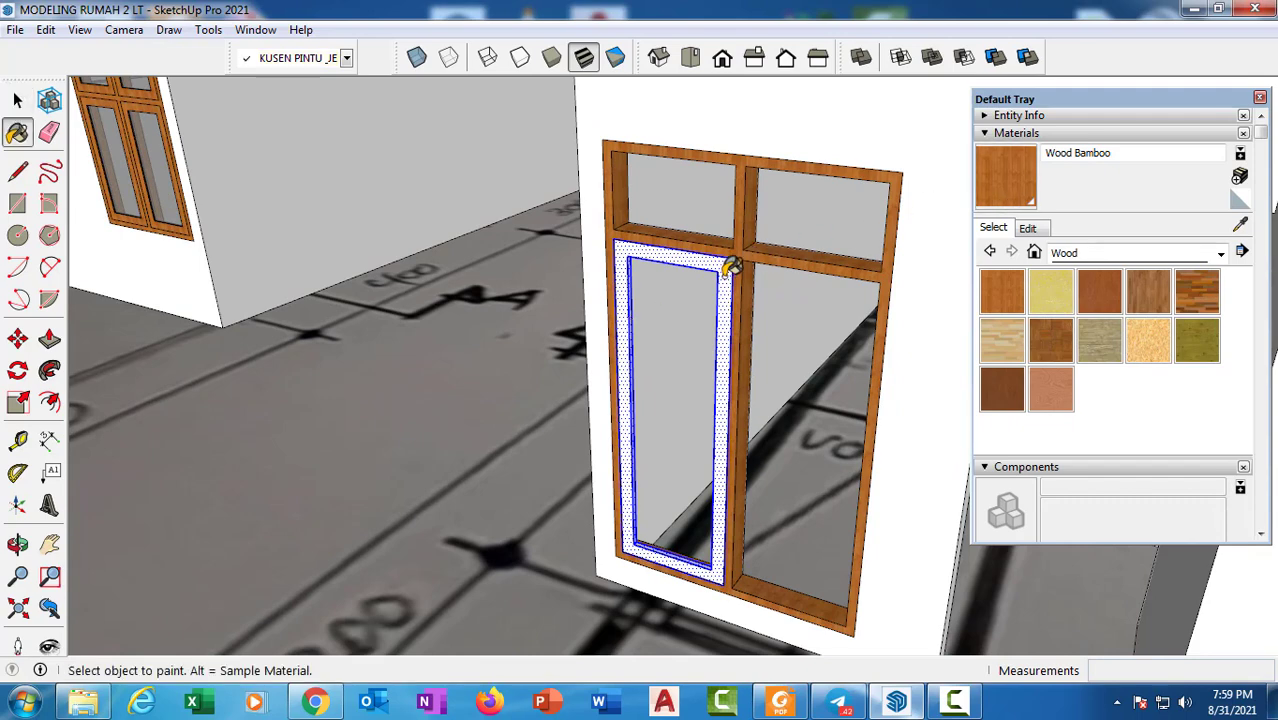
left_click(733, 265)
Make the painted lower-left sash a component with the default name
scroll(733, 268, "up", 2)
key("space")
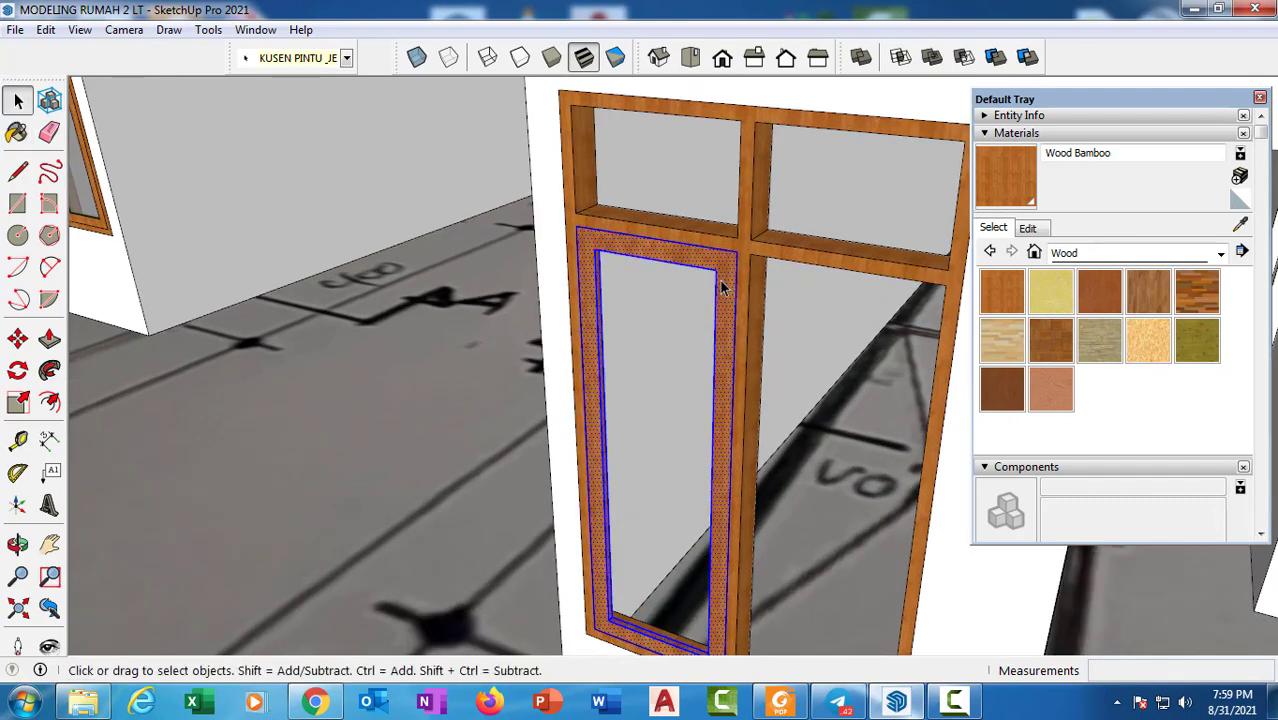
right_click(724, 288)
left_click(819, 434)
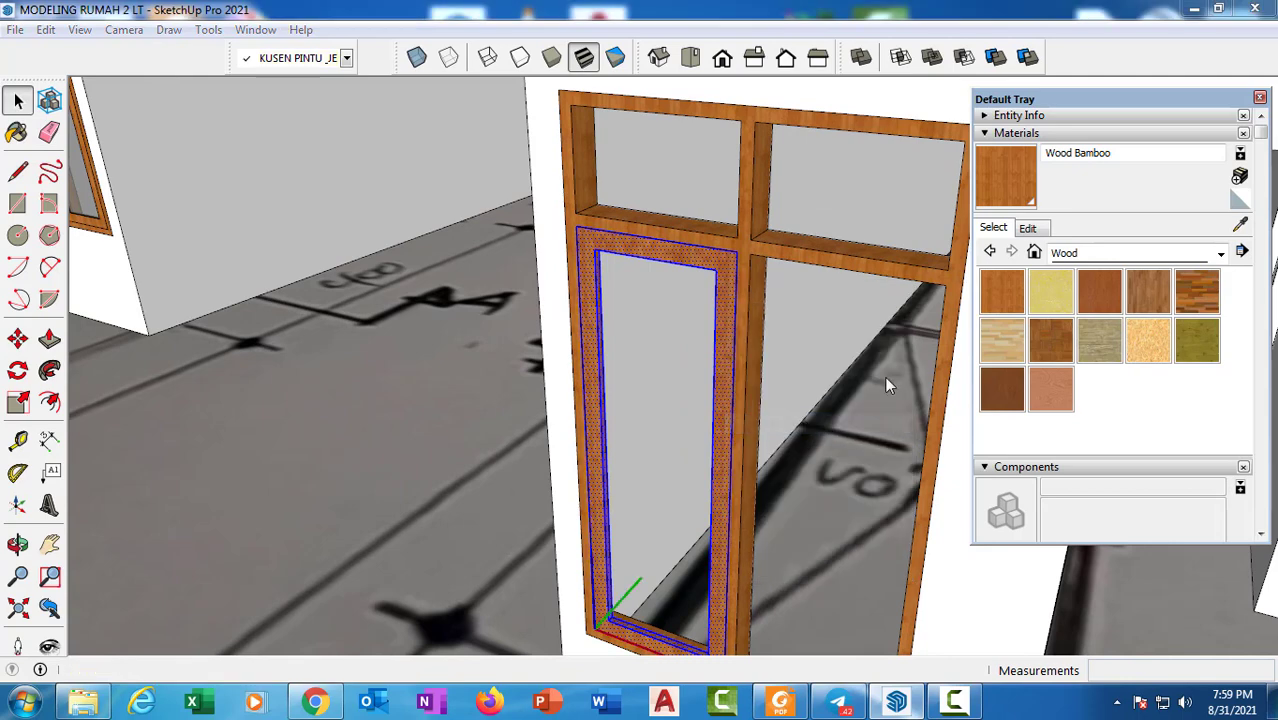
left_click(967, 481)
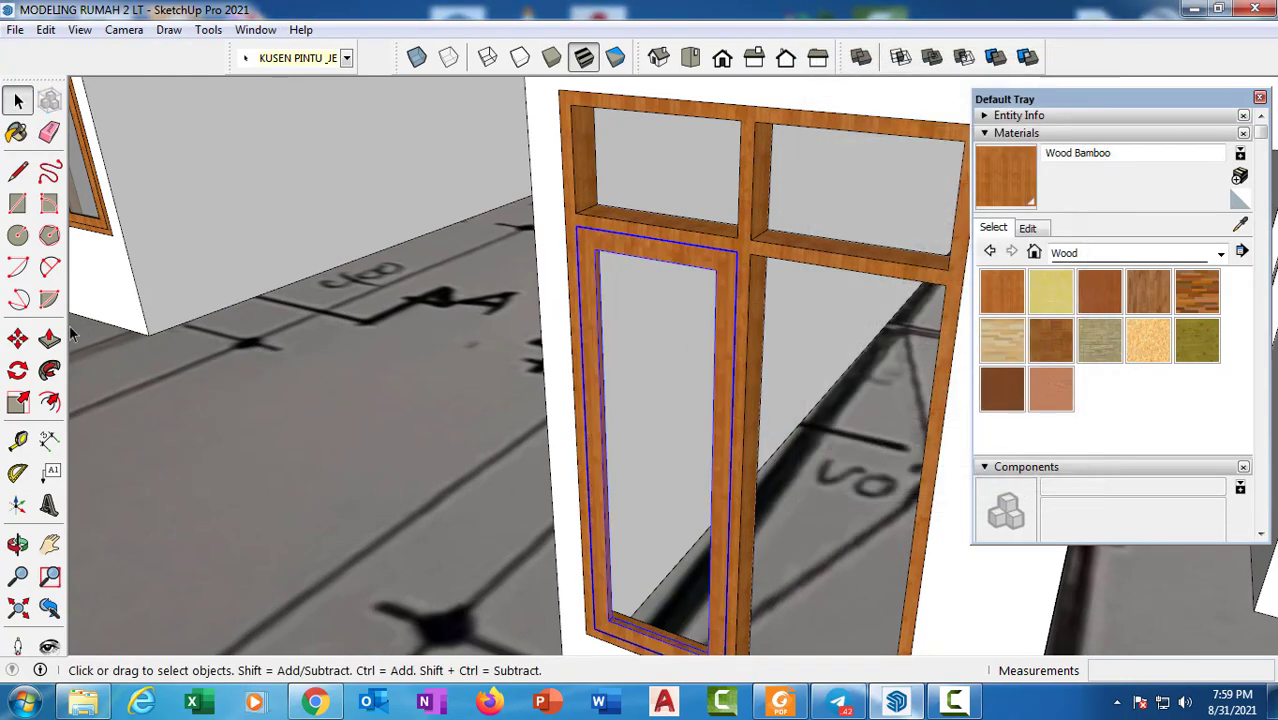
Draw a 51.5 by 179 cm rectangle across the sash opening and extrude it 0.5 cm as the glass pane
left_click(596, 243)
scroll(650, 400, "down", 2)
scroll(690, 560, "up", 3)
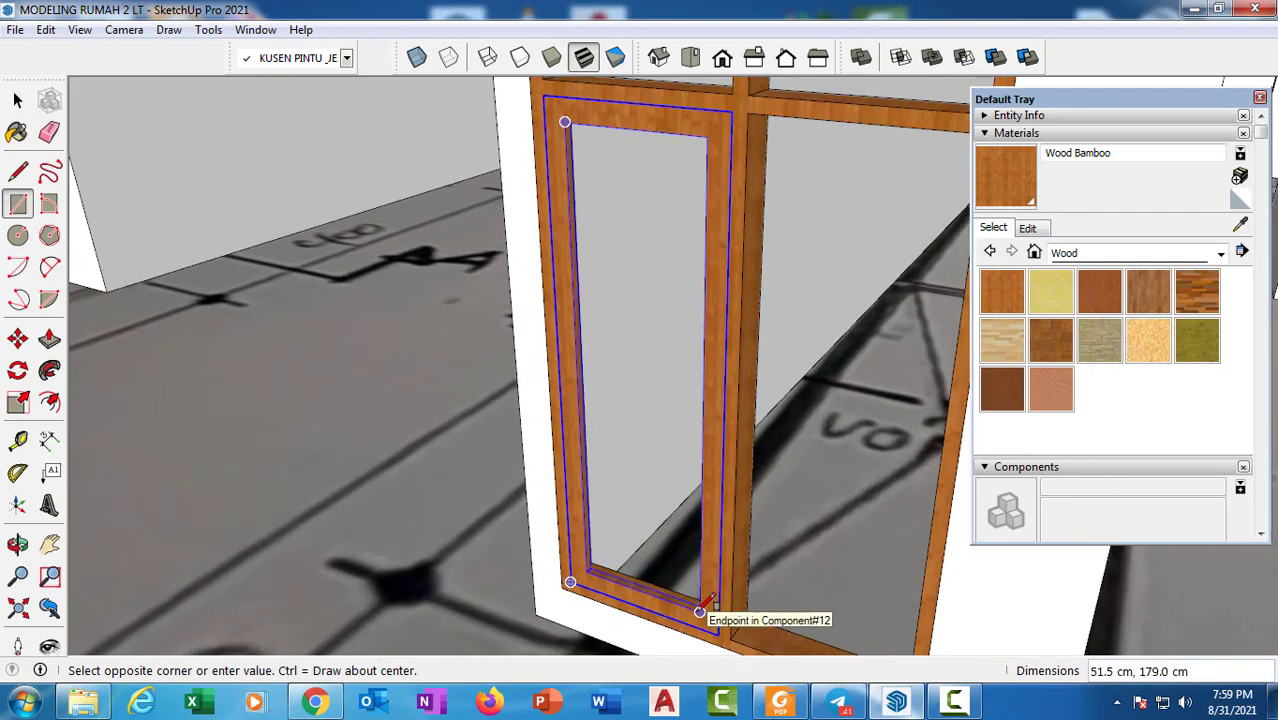
left_click(699, 612)
key("p")
left_click_drag(662, 516, 811, 460)
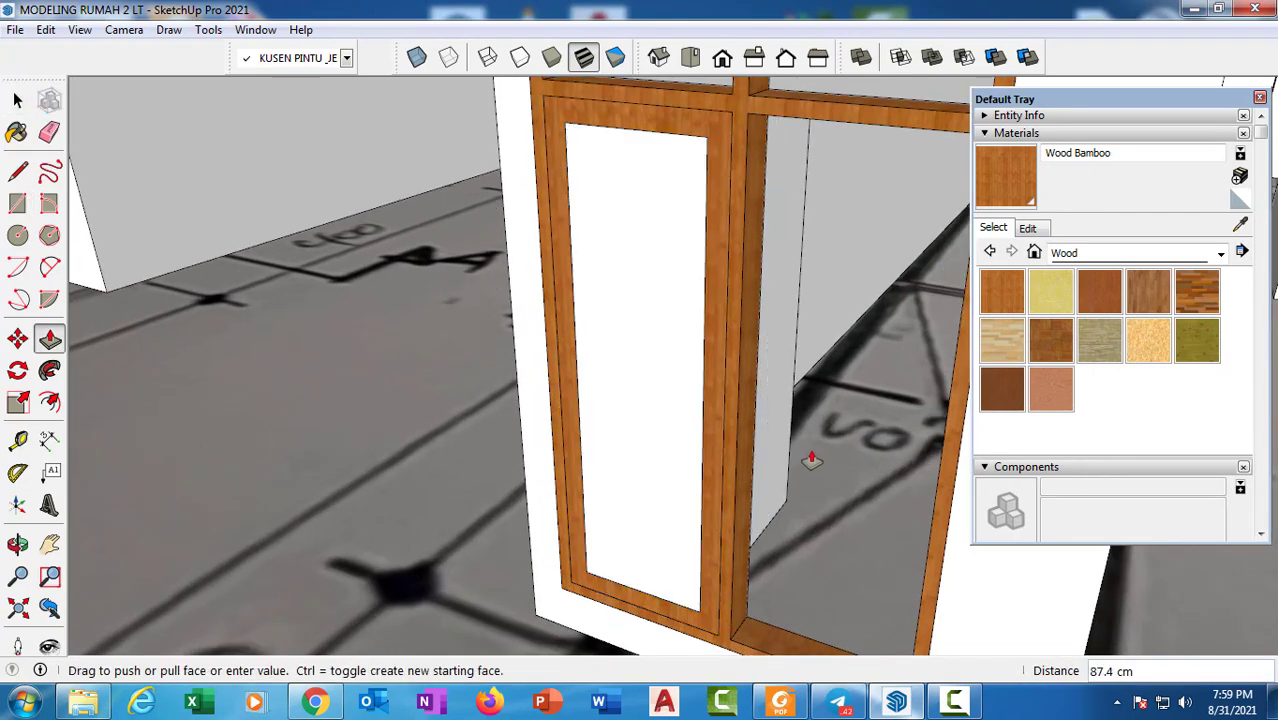
key("Return")
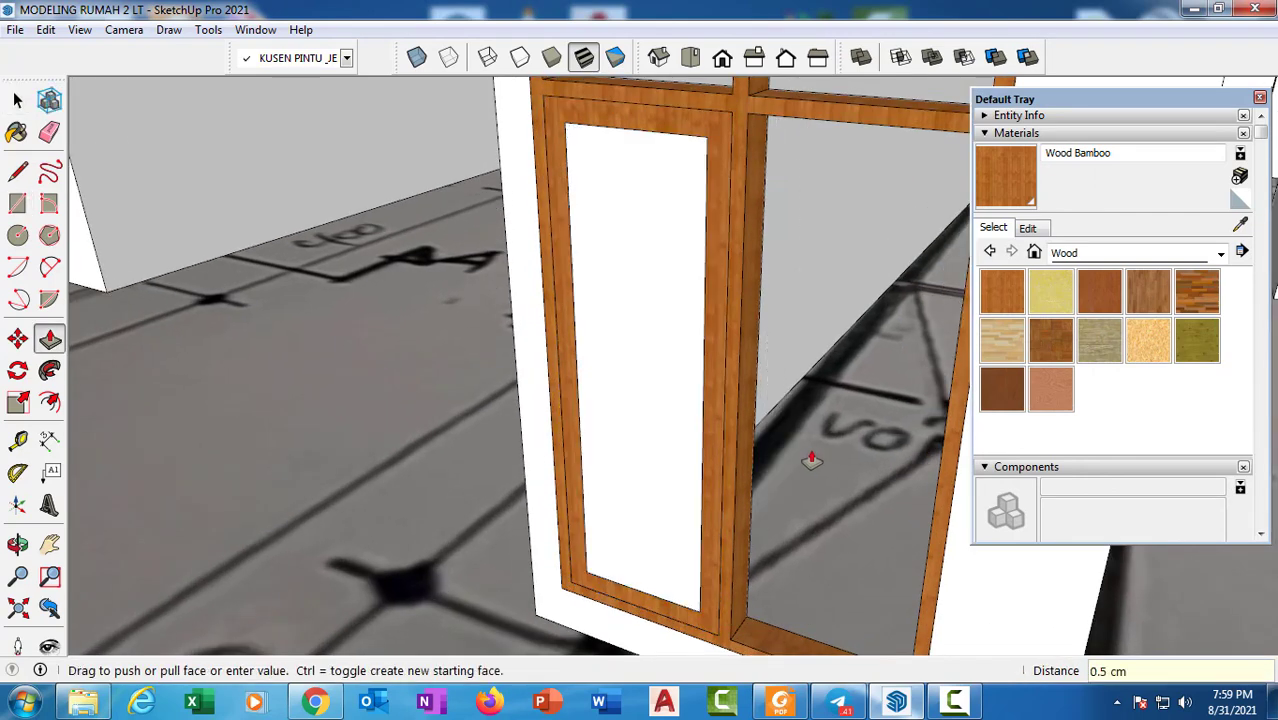
Select the whole glass pane and make it a component with the default name
key("space")
left_click(636, 286)
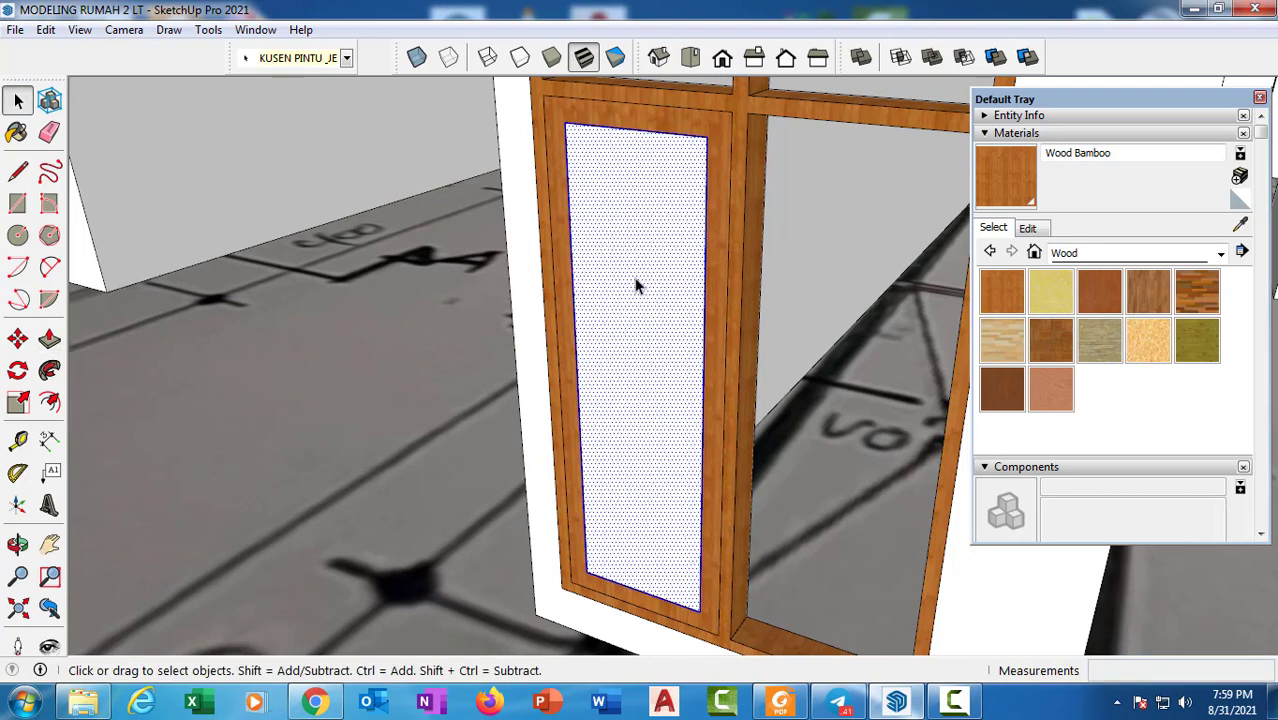
right_click(636, 286)
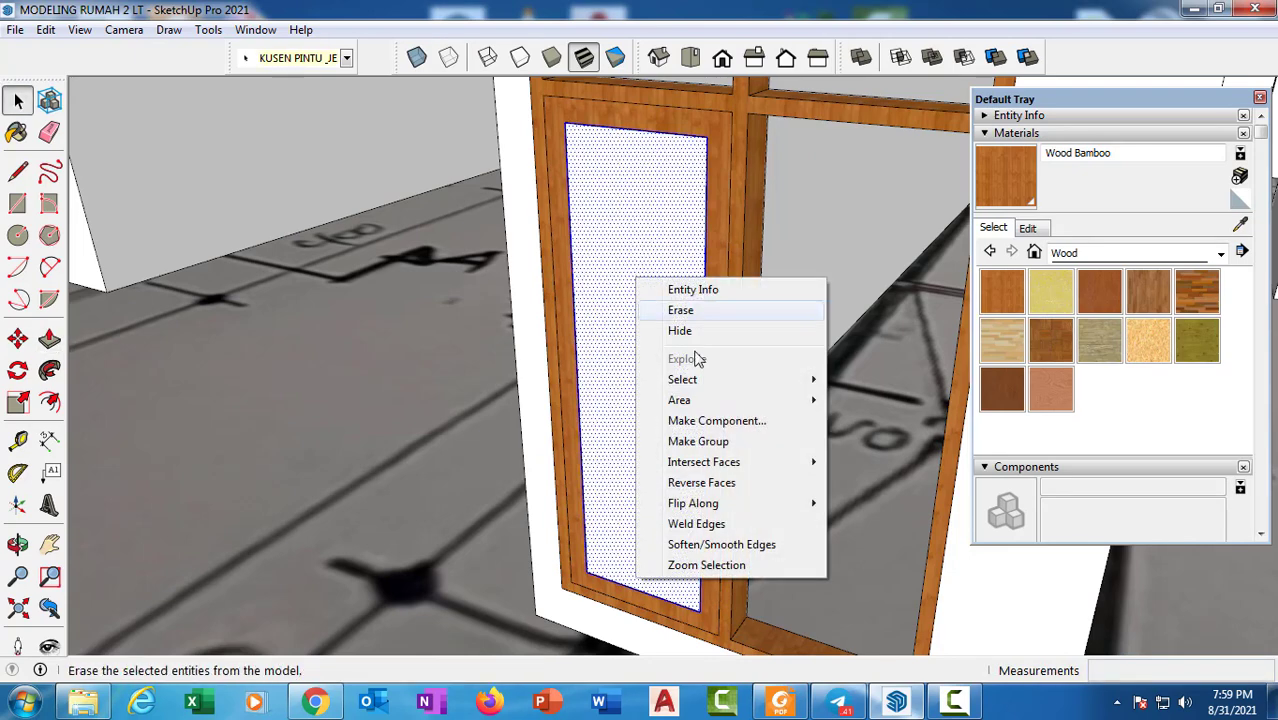
left_click(733, 422)
left_click(1000, 482)
Move the glass pane back from the sash's front face into its thickness
scroll(575, 595, "up", 2)
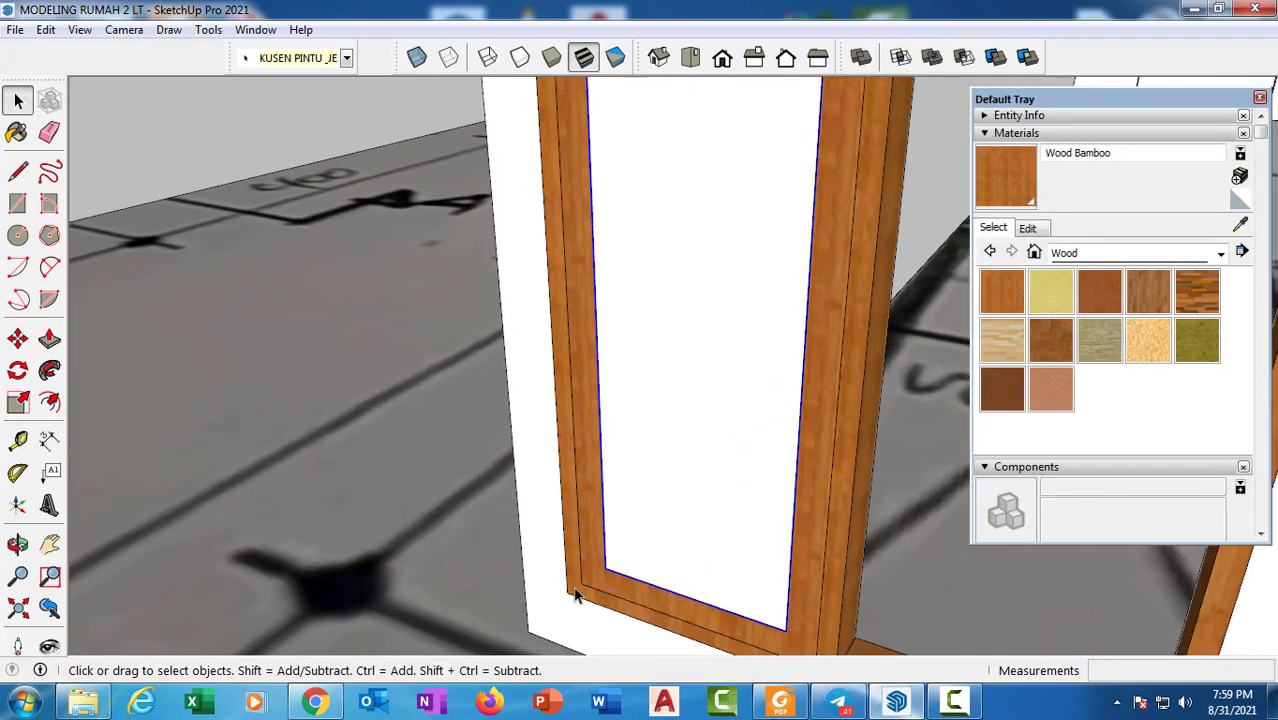
scroll(628, 585, "up", 2)
key("m")
left_click(597, 561)
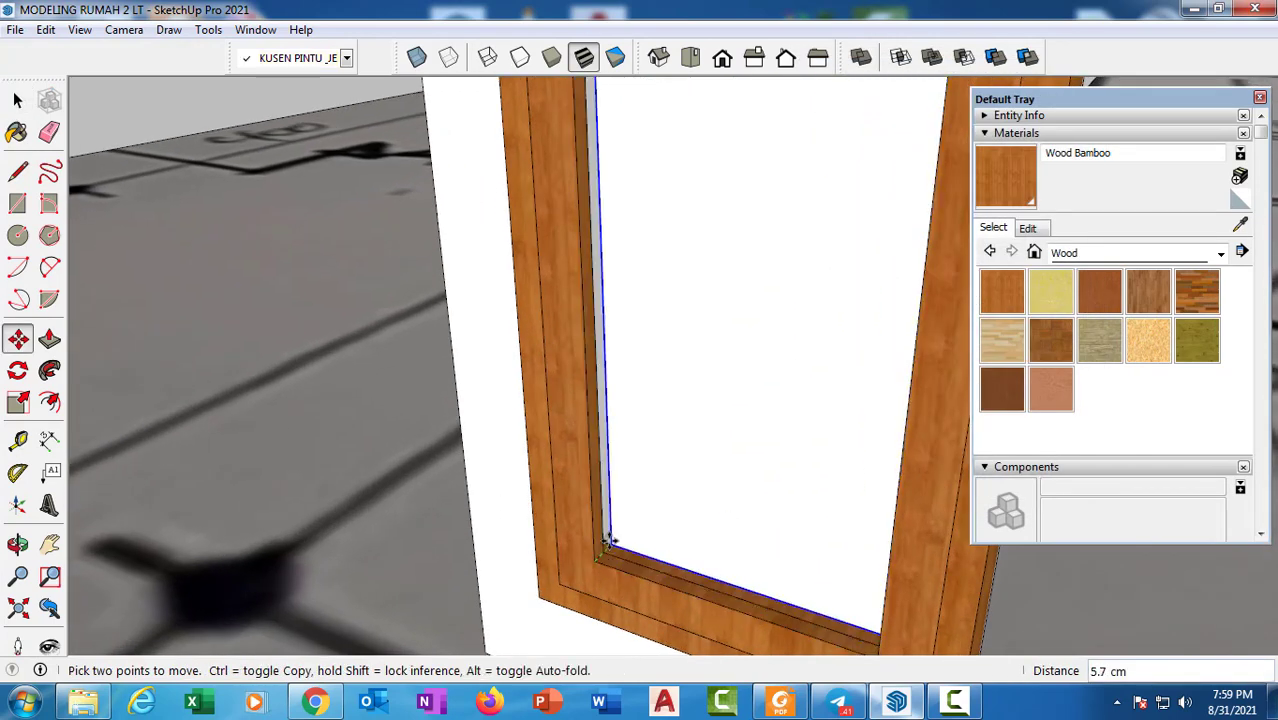
key("Return")
scroll(616, 522, "down", 5)
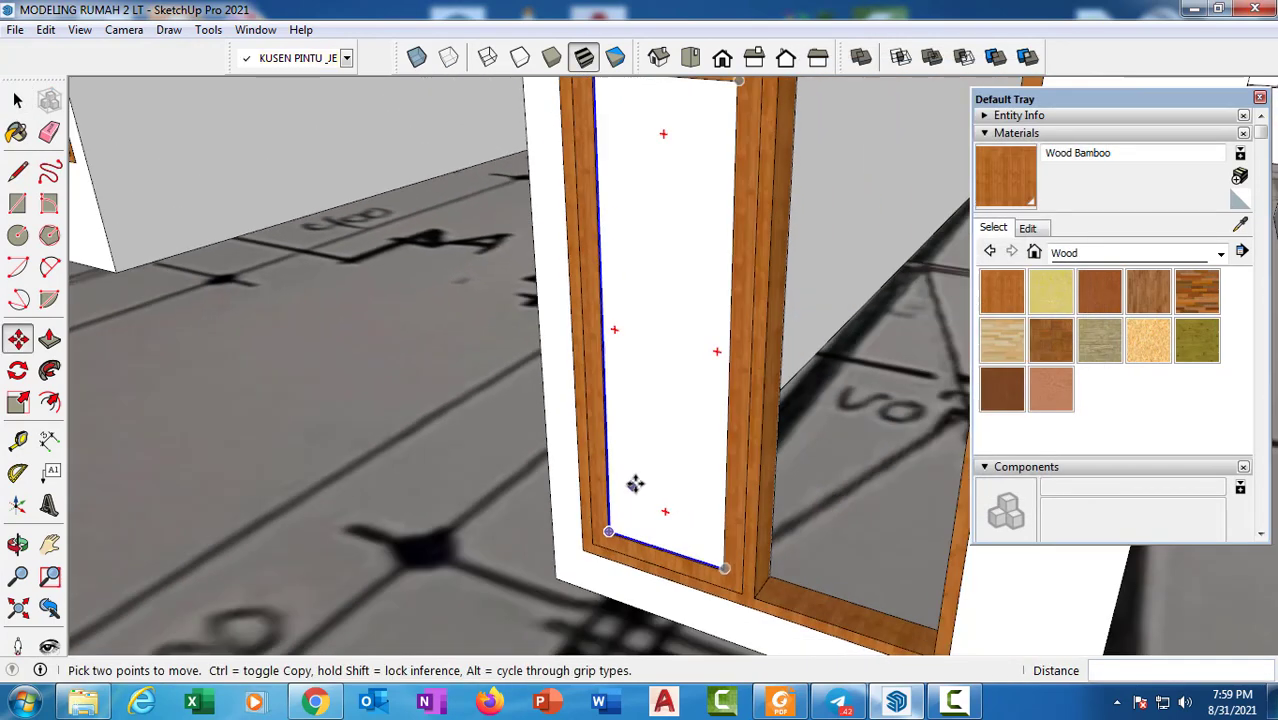
Paint the faces inside the glass pane component with Translucent Glass Gray from Glass and Mirrors, and leave the component
key("space")
double_click(648, 382)
double_click(648, 382)
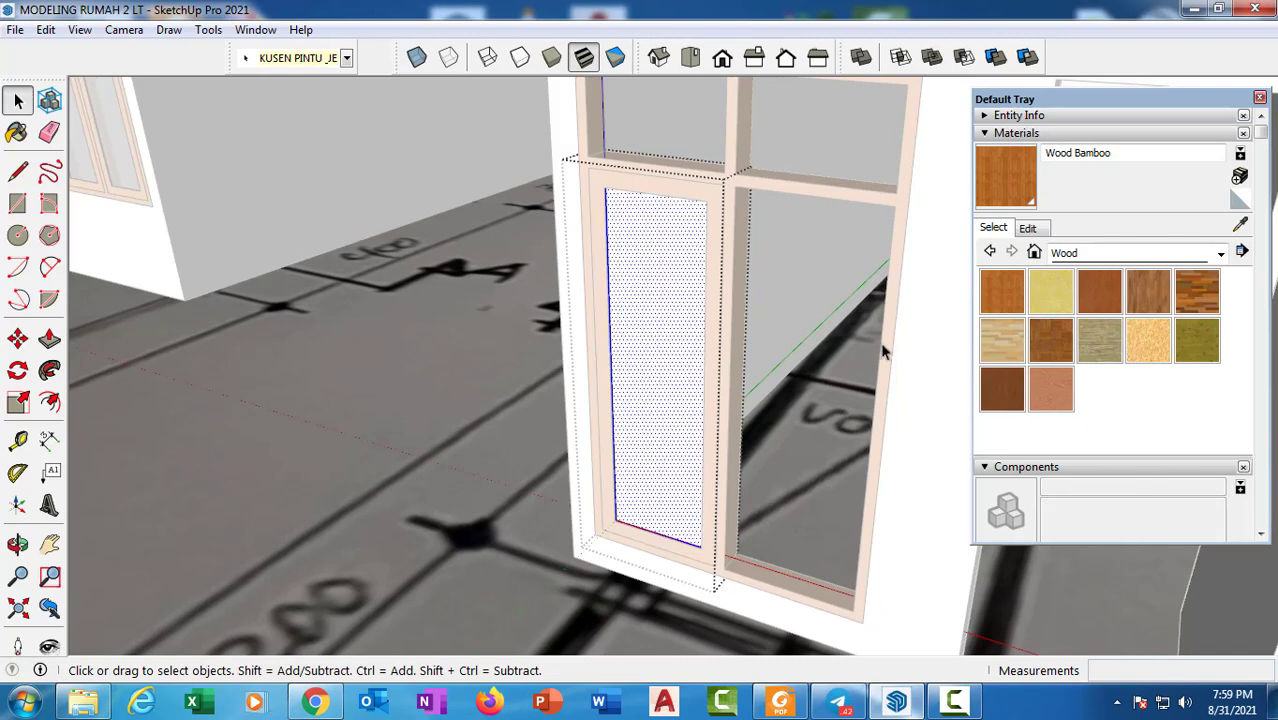
left_click(1221, 253)
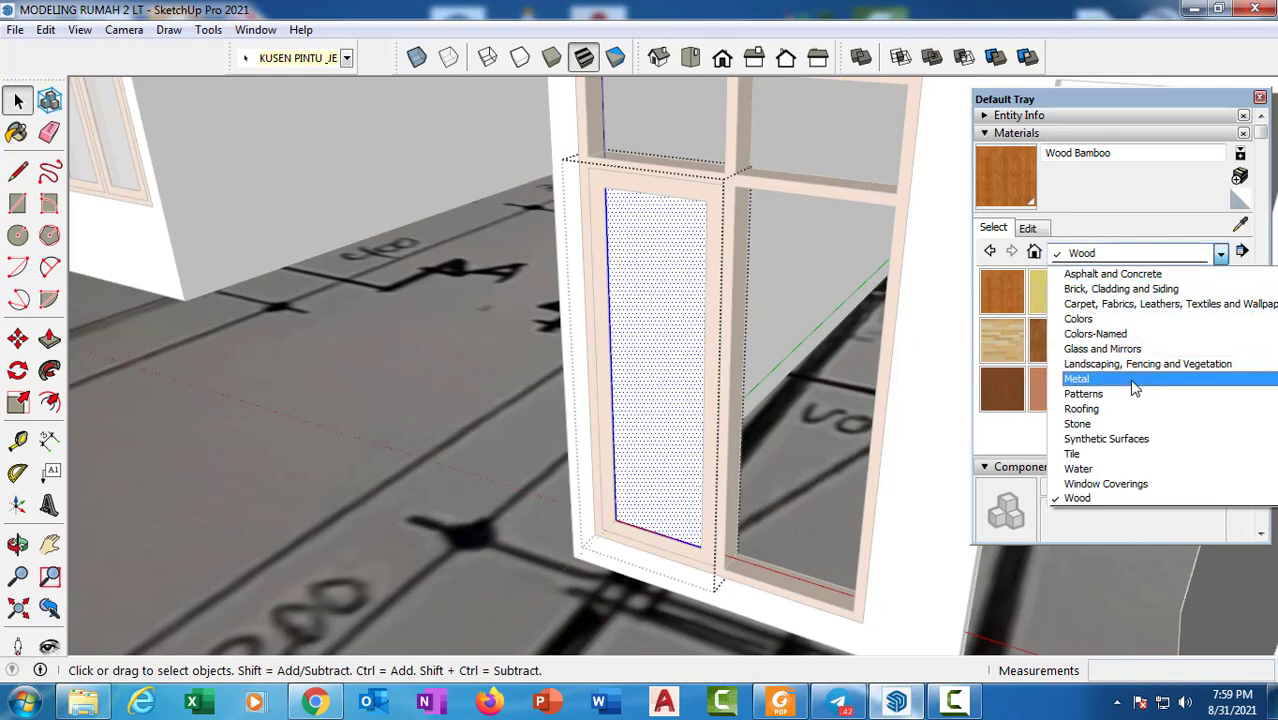
left_click(1148, 348)
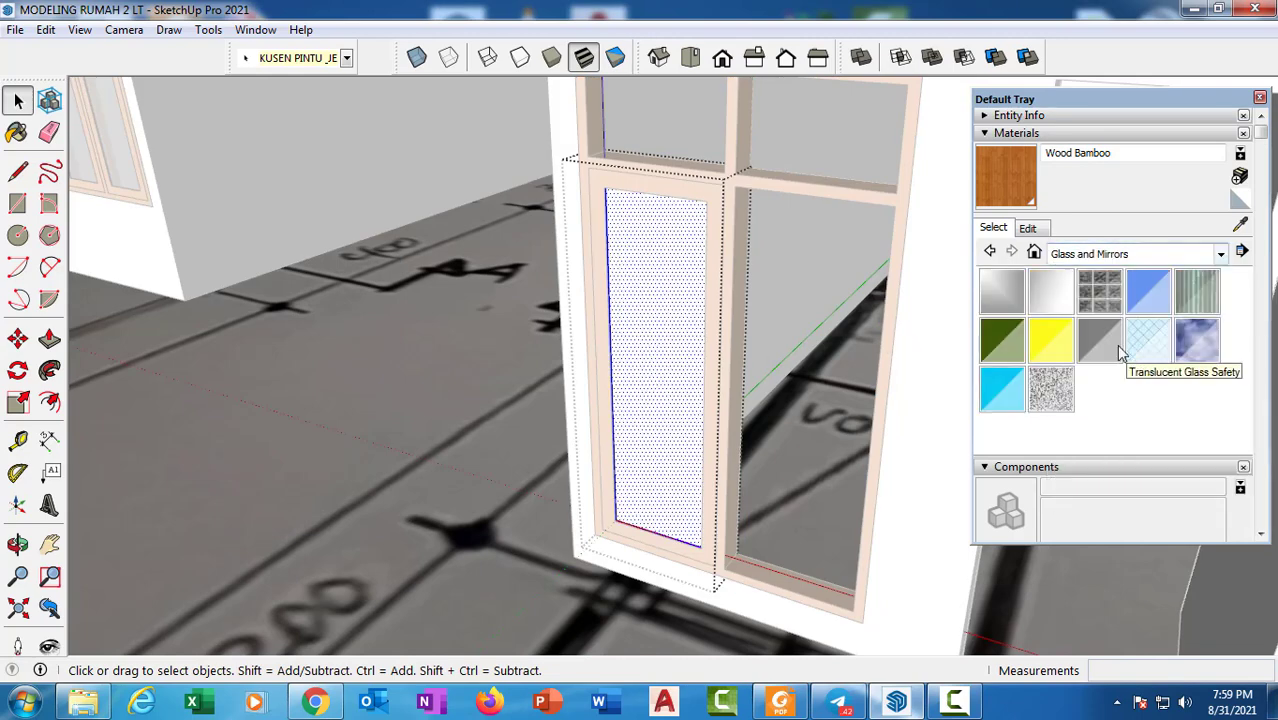
left_click(676, 268)
key("space")
scroll(672, 300, "down", 2)
left_click(520, 383)
Copy the lower sash together with its glass pane 72.5 cm across into the empty lower opening of the balcony window
scroll(590, 390, "down", 2)
middle_click_drag(681, 416, 937, 382)
scroll(720, 311, "up", 3)
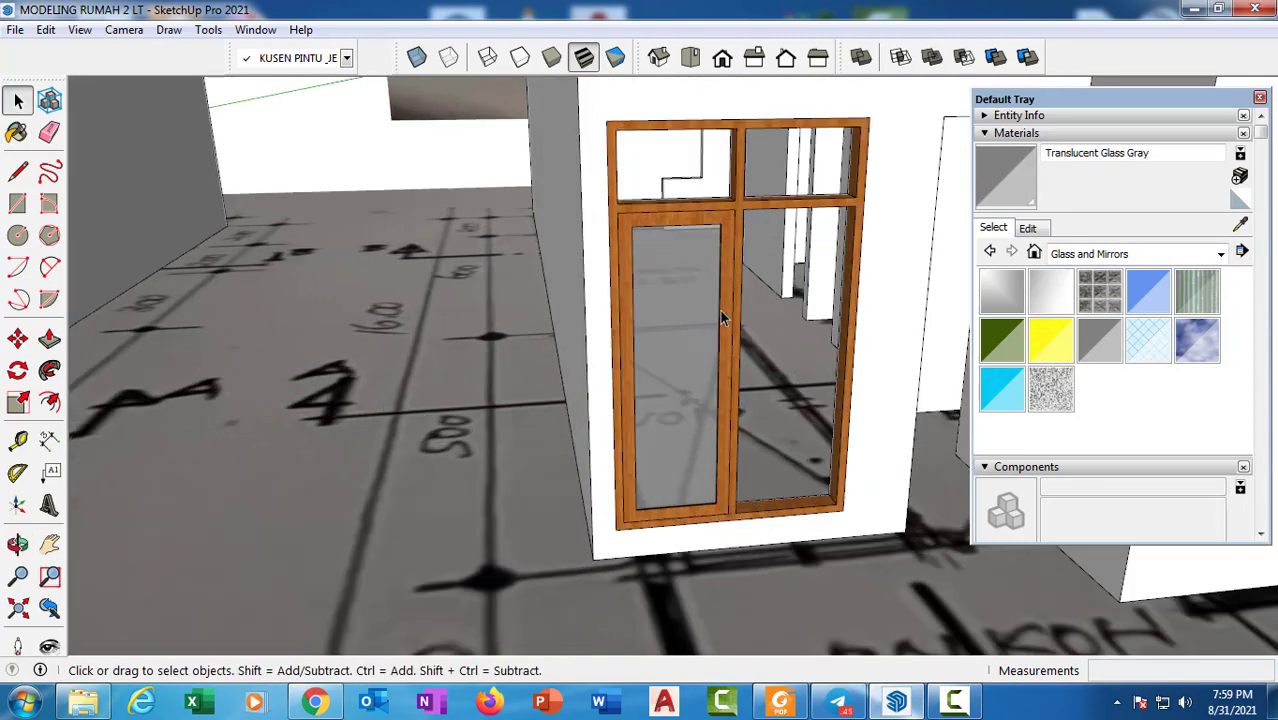
left_click(689, 302)
middle_click_drag(586, 307, 505, 362)
scroll(635, 217, "up", 2)
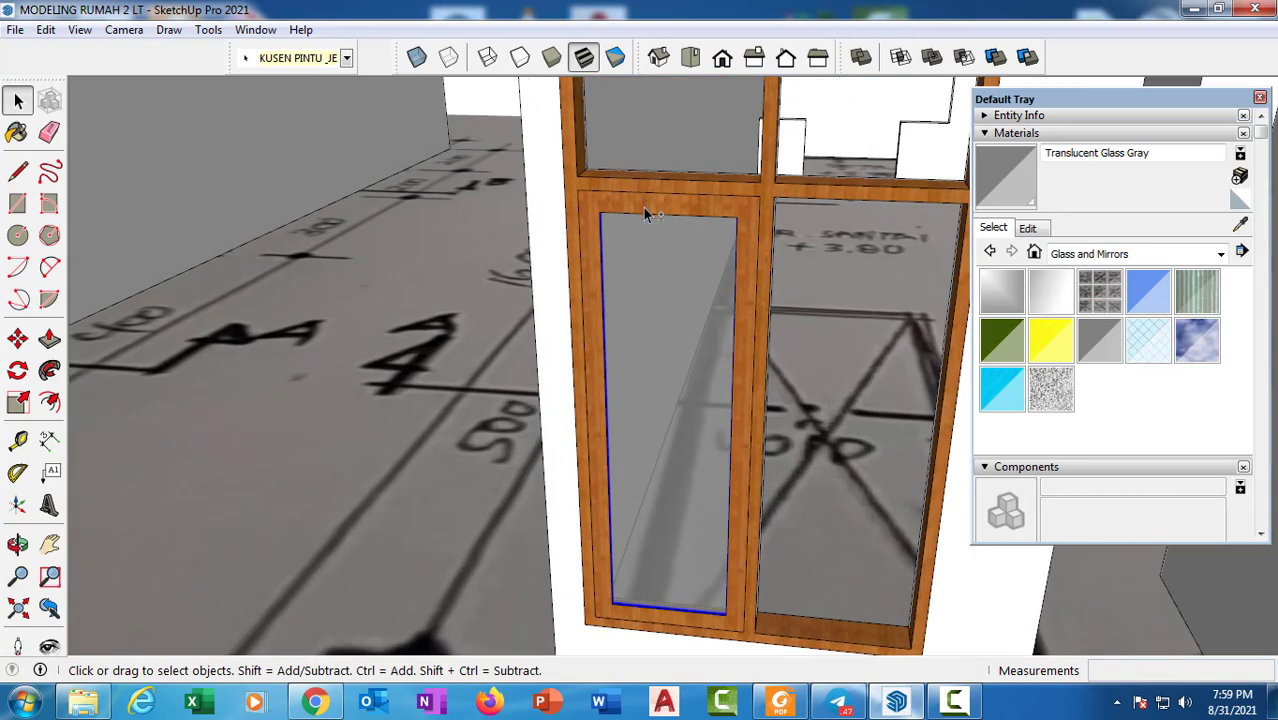
middle_click_drag(643, 208, 472, 247)
scroll(537, 225, "up", 1)
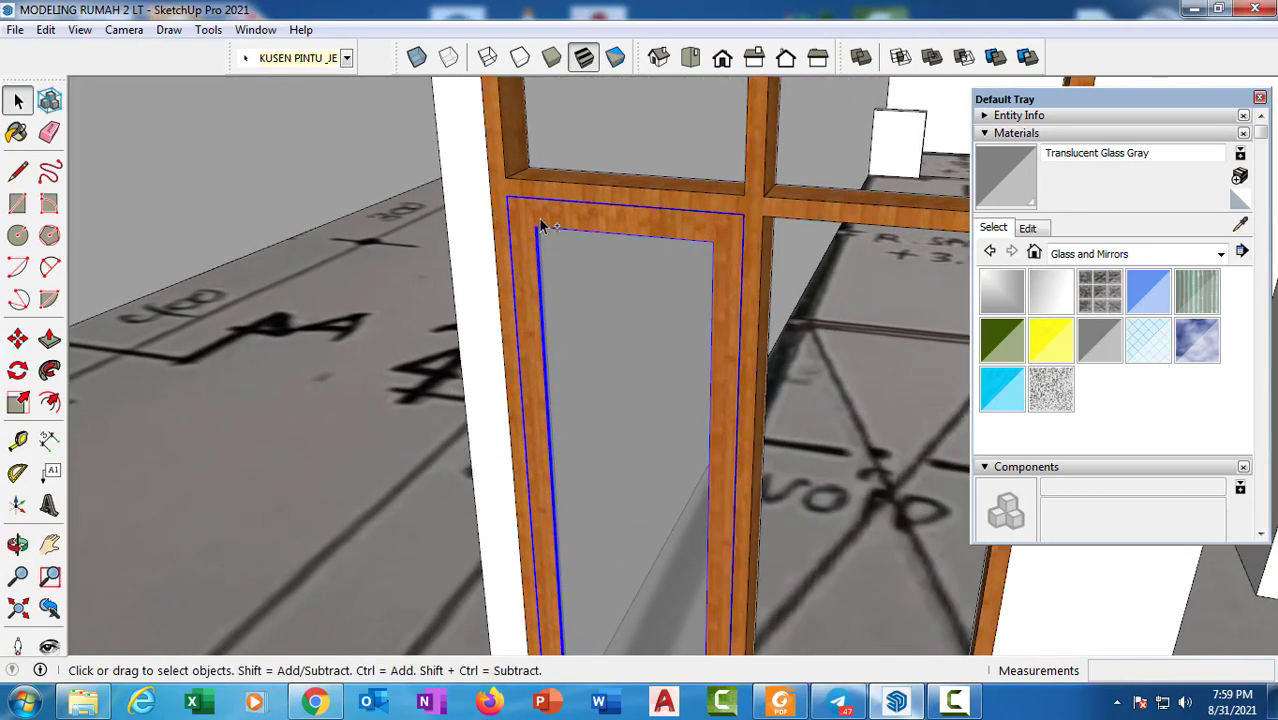
key("m")
scroll(505, 197, "up", 1)
left_click(507, 195)
key("ctrl")
scroll(490, 256, "down", 1)
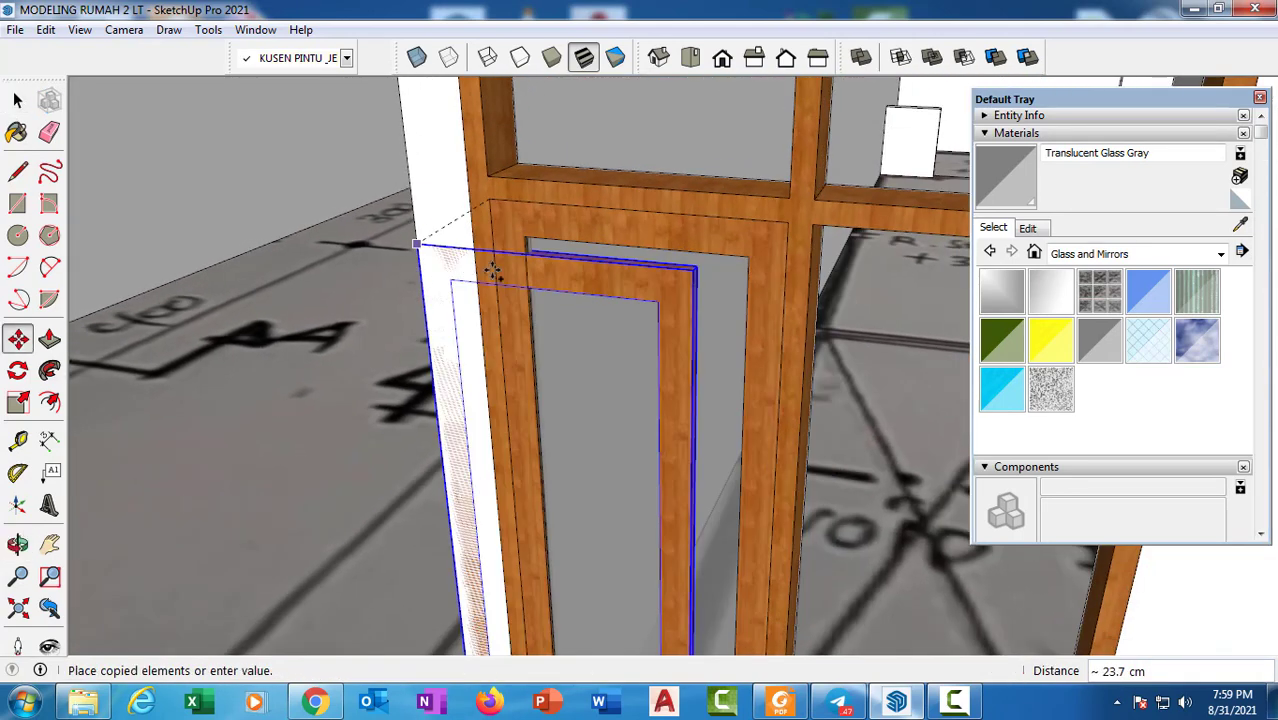
scroll(816, 223, "down", 1)
left_click(816, 224)
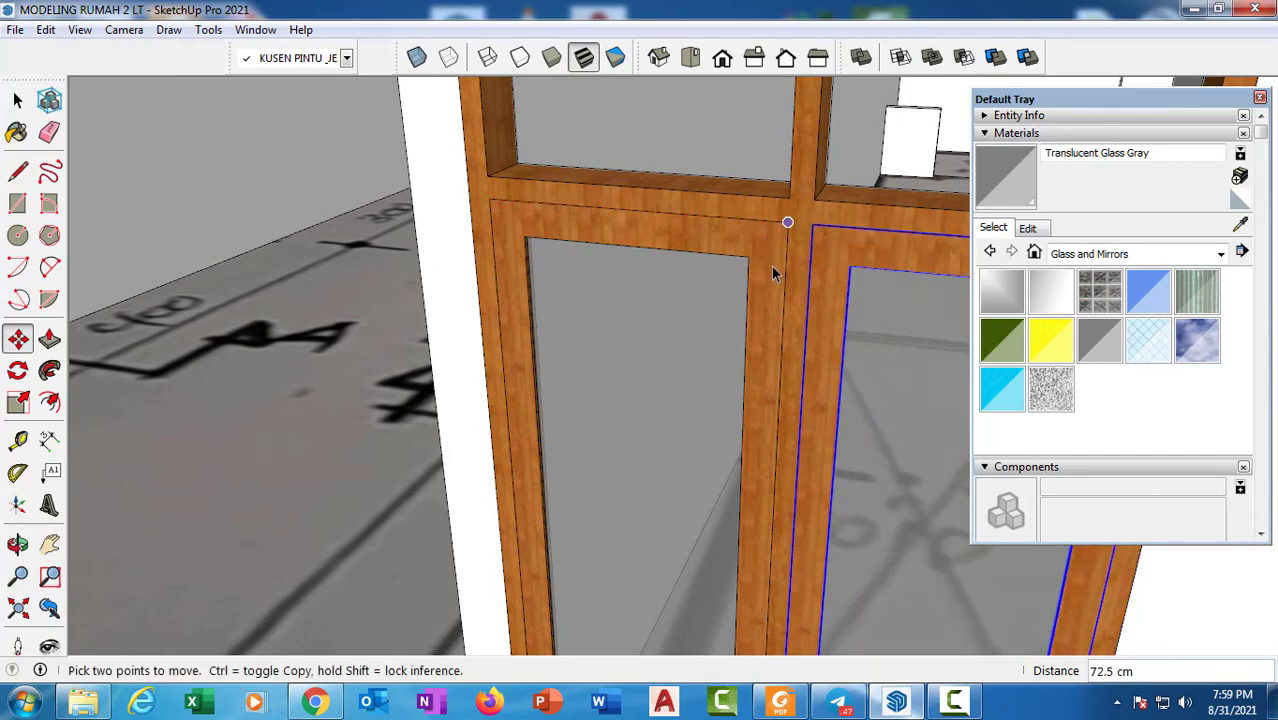
key("space")
Draw a rectangle filling the upper opening above the original sash of the balcony window
scroll(790, 285, "down", 2)
scroll(796, 311, "down", 4)
middle_click_drag(798, 308, 752, 336)
scroll(810, 326, "down", 2)
middle_click_drag(688, 386, 932, 336, "shift")
left_click(932, 336)
scroll(619, 385, "up", 10)
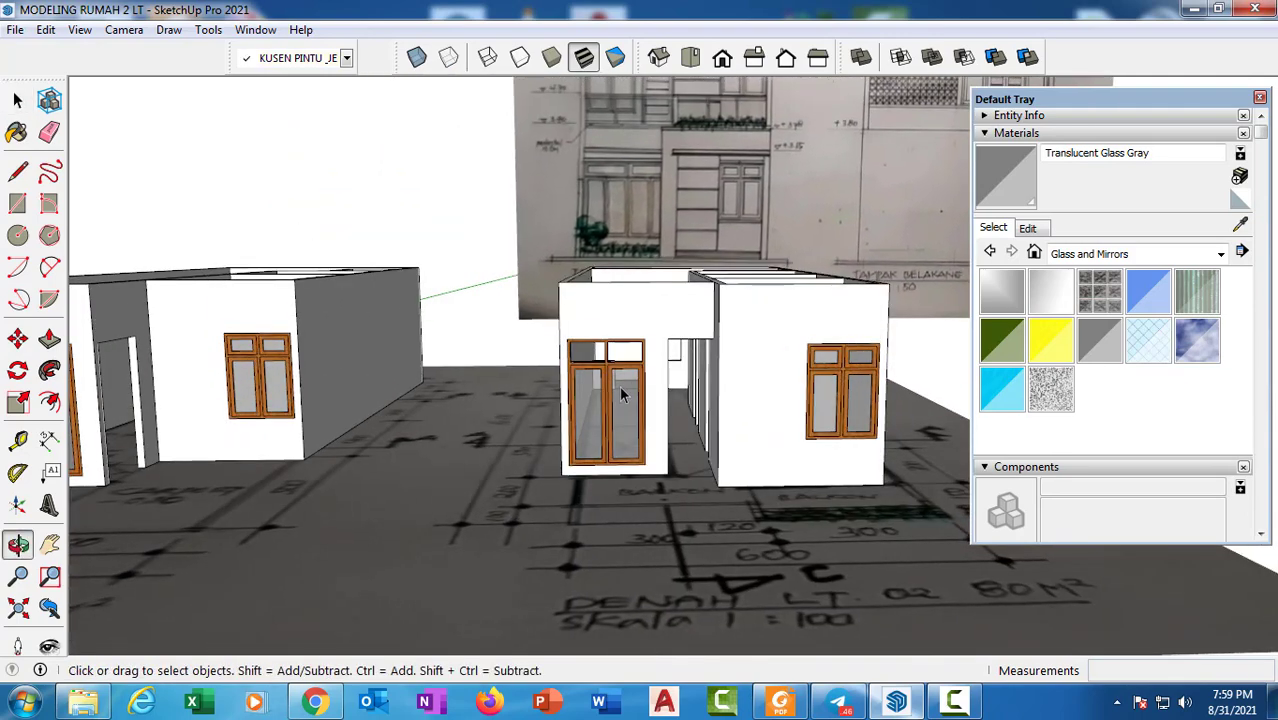
middle_click_drag(550, 355, 536, 330)
scroll(563, 352, "up", 3)
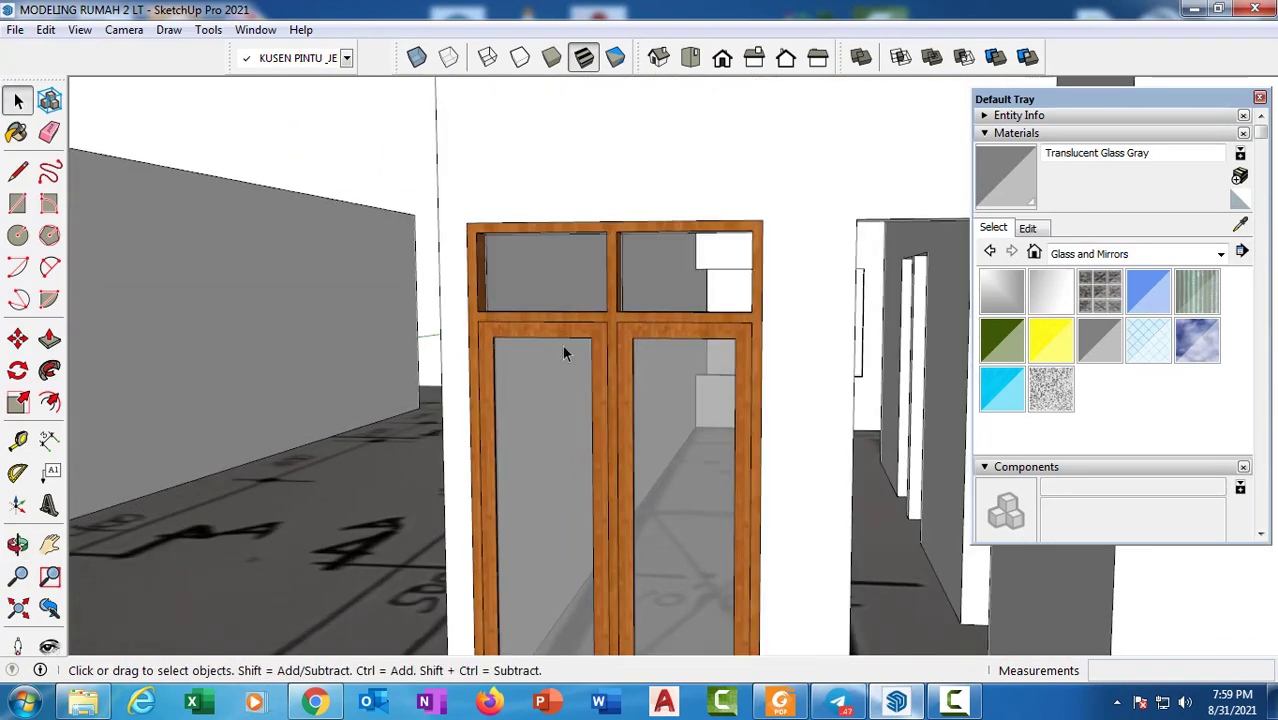
key("r")
scroll(495, 256, "up", 1)
left_click(475, 228)
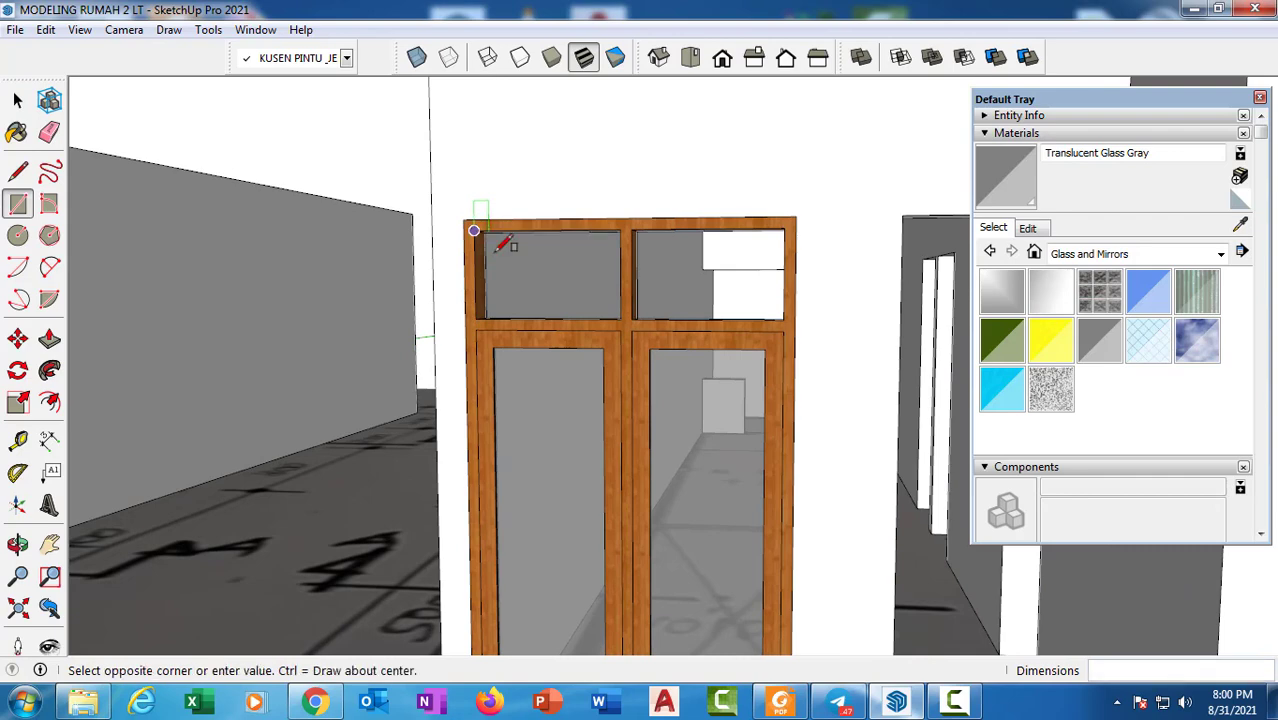
scroll(630, 310, "up", 2)
left_click(620, 320)
scroll(602, 318, "down", 2)
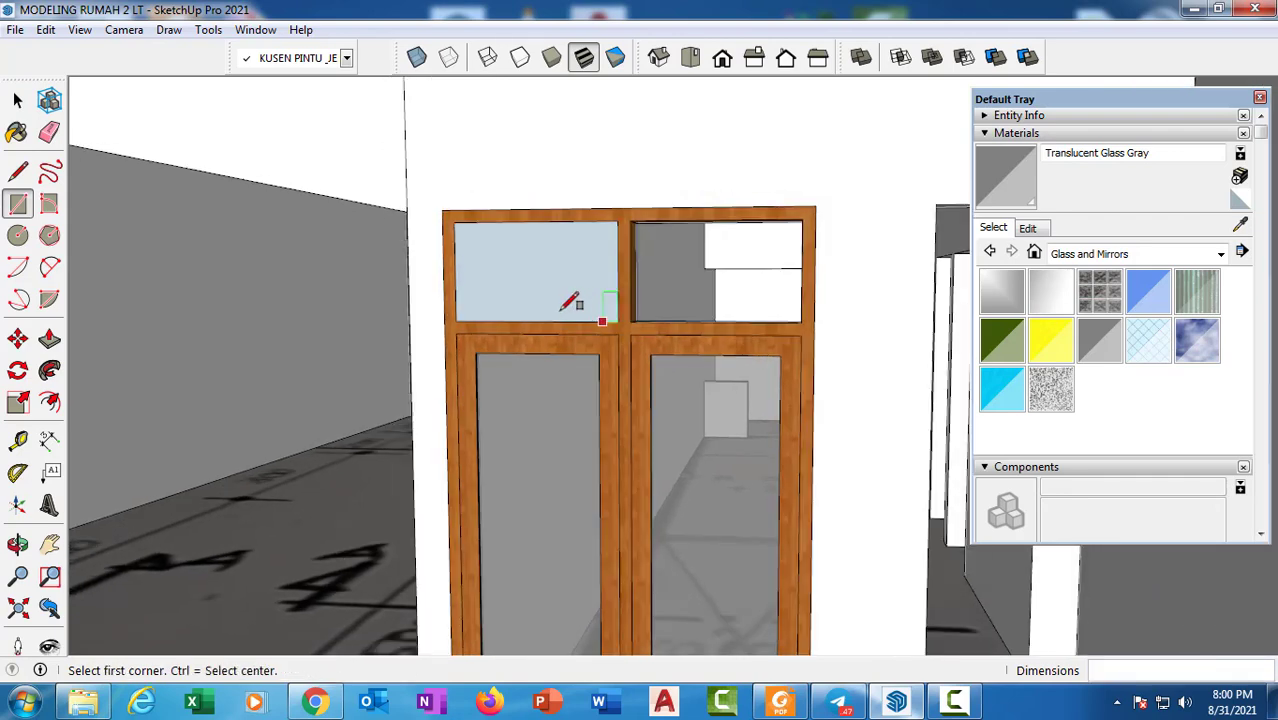
Offset the rectangle's edges inward for the upper sash border and delete the inner face
middle_click_drag(561, 307, 528, 327)
key("space")
scroll(498, 263, "up", 1)
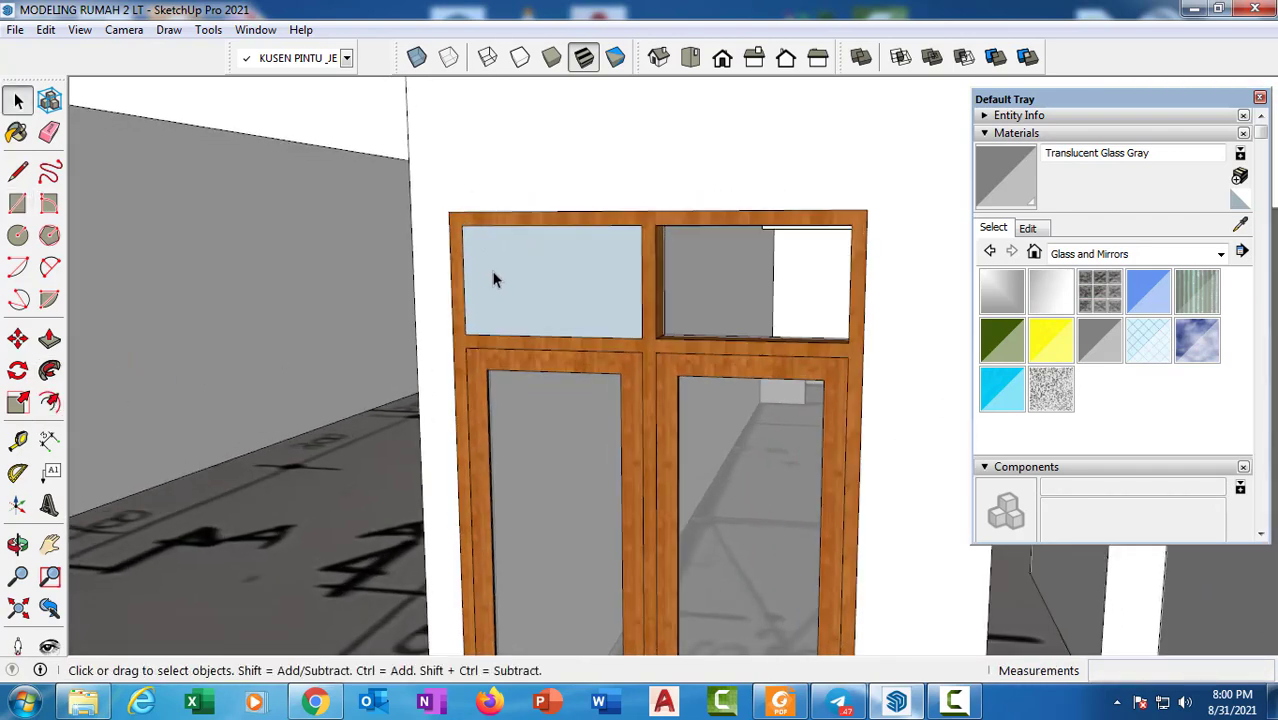
left_click(49, 402)
left_click(535, 259)
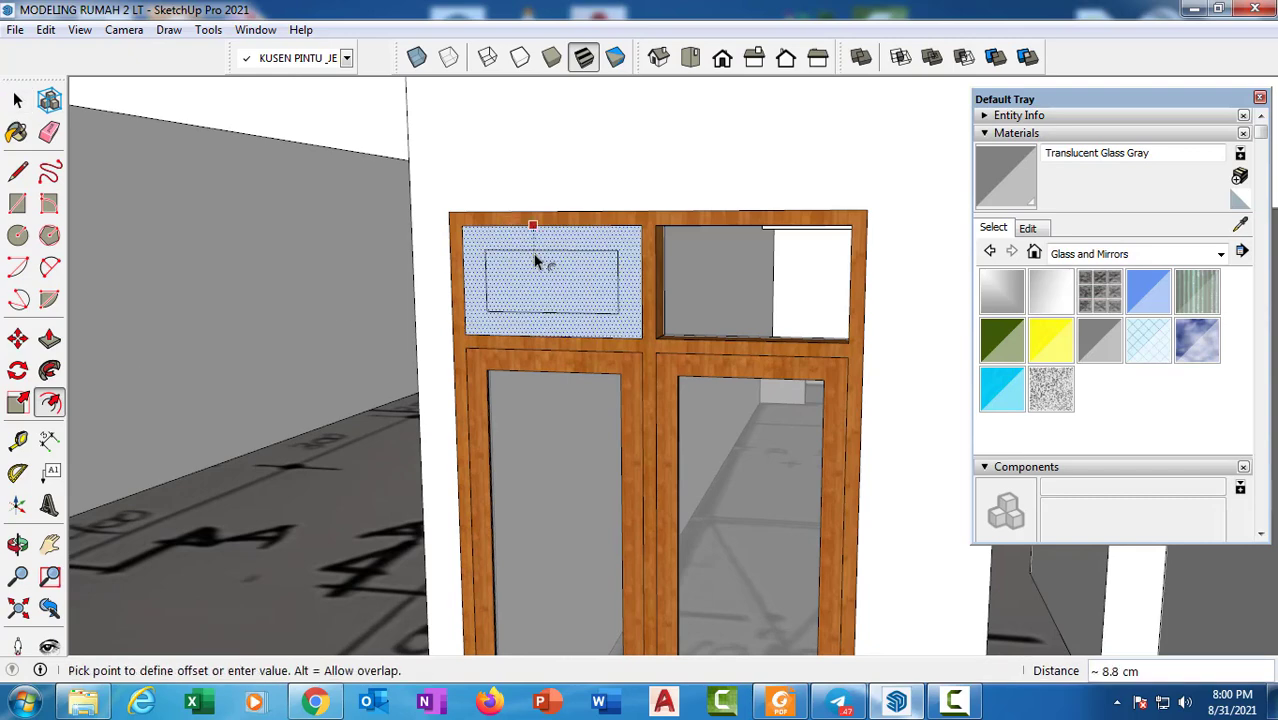
key("Return")
scroll(537, 265, "up", 3)
key("space")
left_click(543, 275)
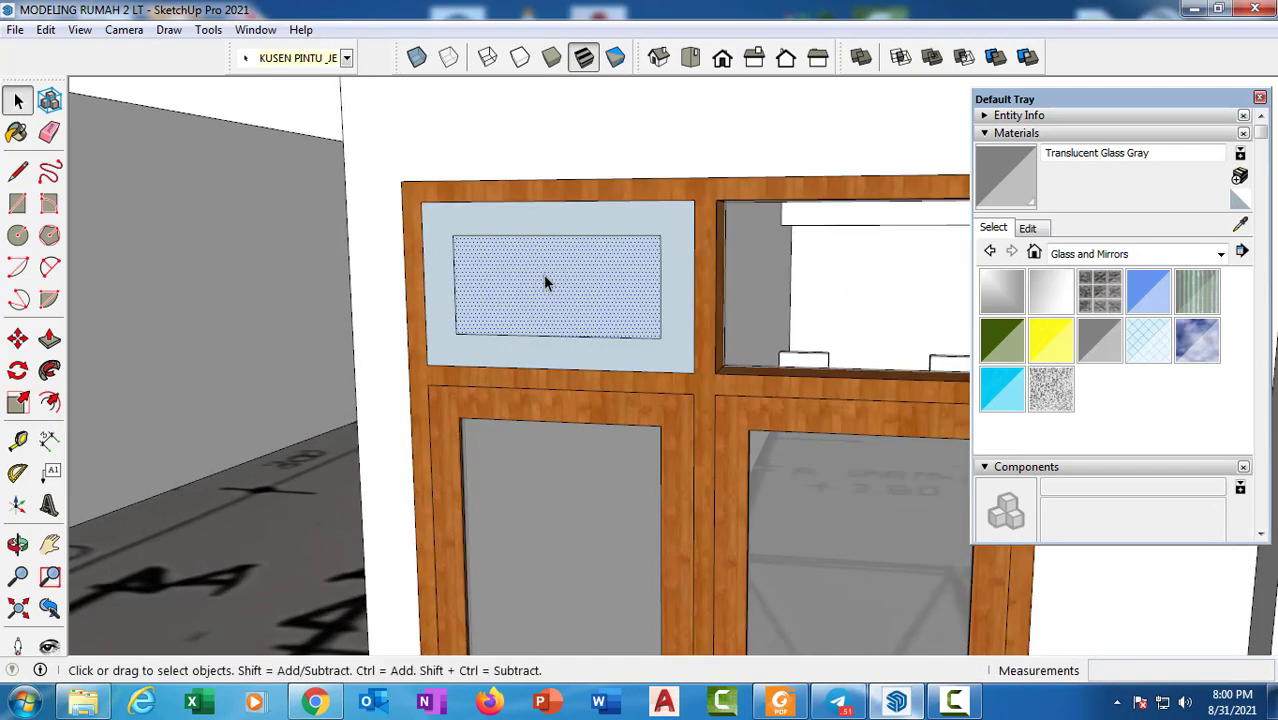
key("Delete")
Extrude the upper sash border face 3 cm
middle_click_drag(472, 309, 439, 314)
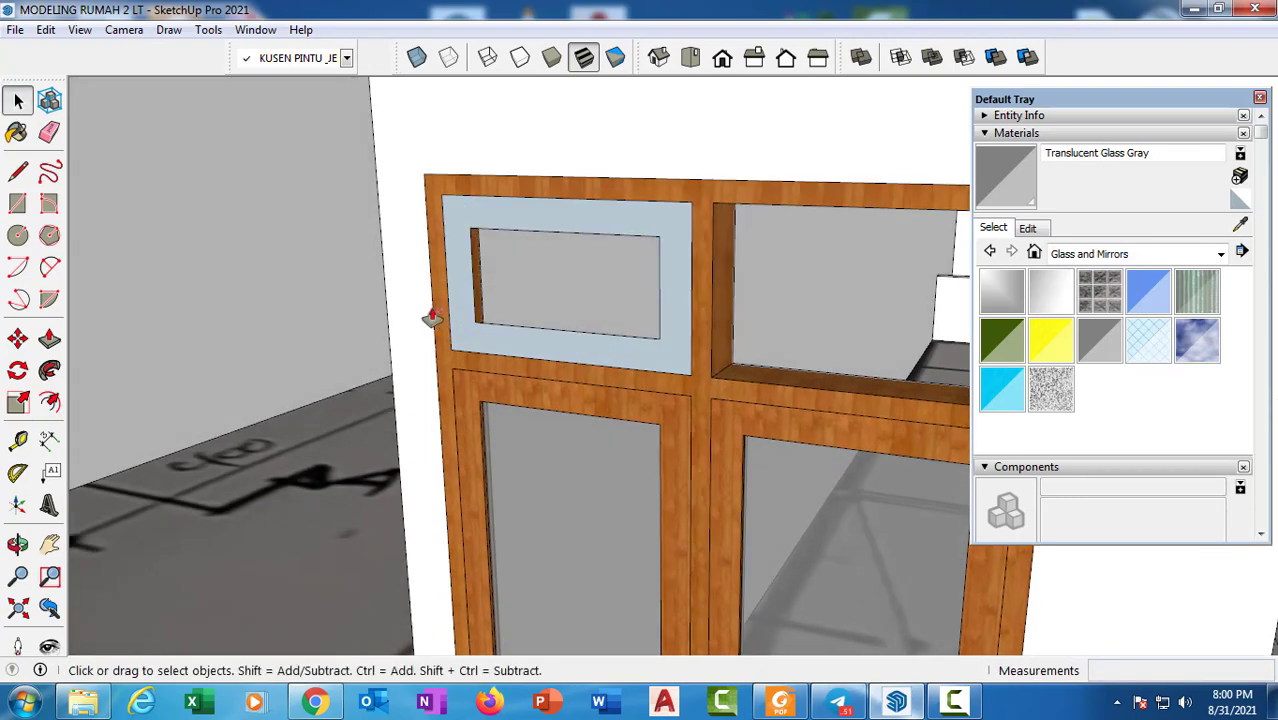
key("p")
scroll(450, 300, "up", 1)
left_click(465, 295)
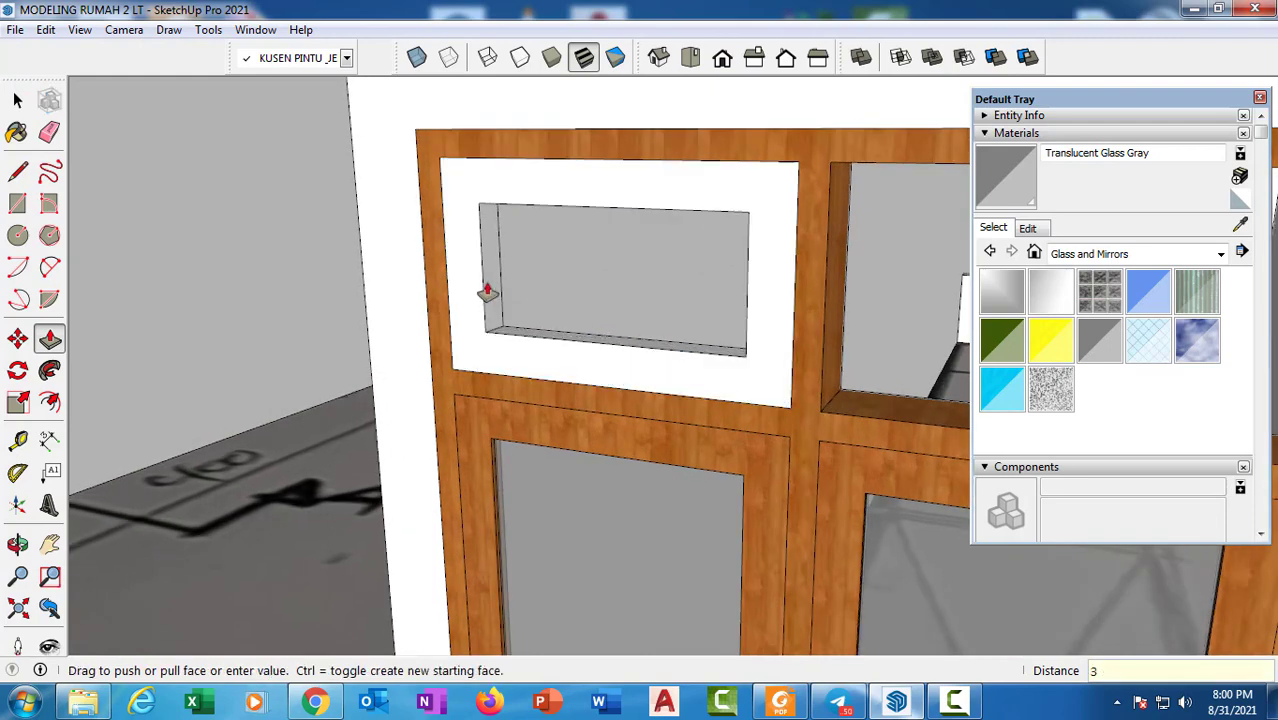
left_click(486, 292)
Select the whole upper sash and make it a component with the default name
key("space")
double_click(481, 275)
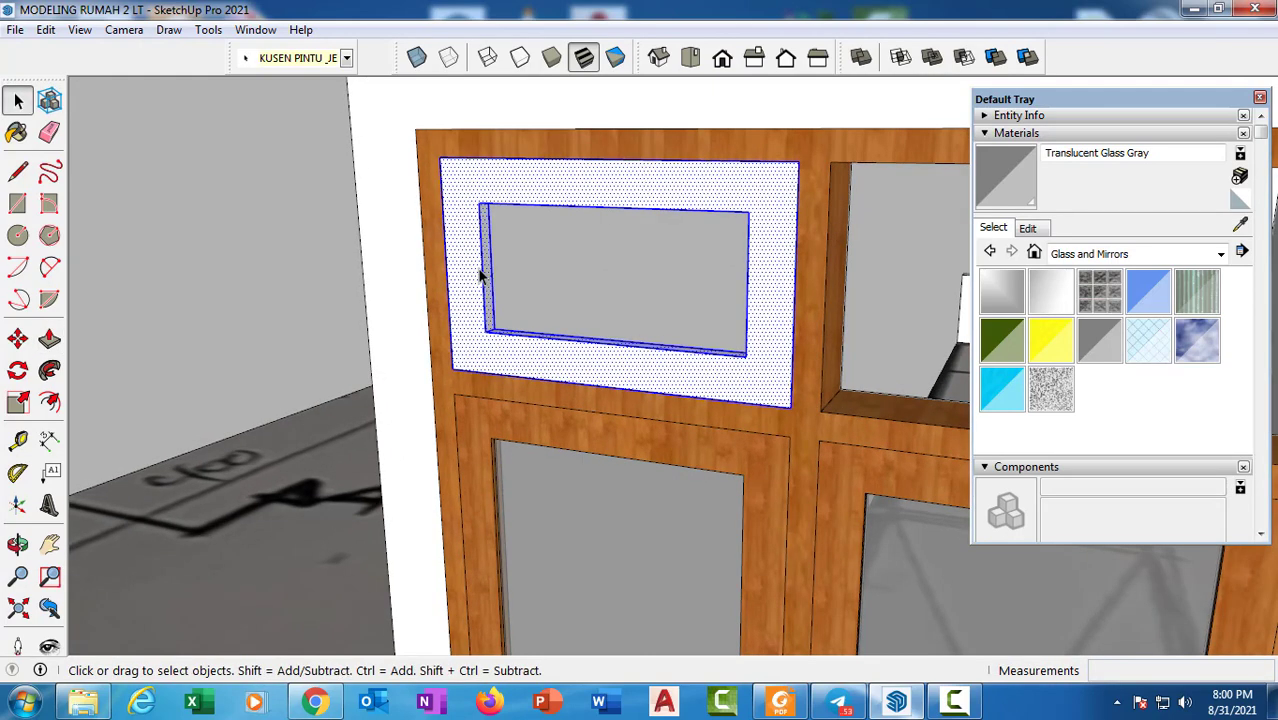
right_click(481, 275)
left_click(565, 412)
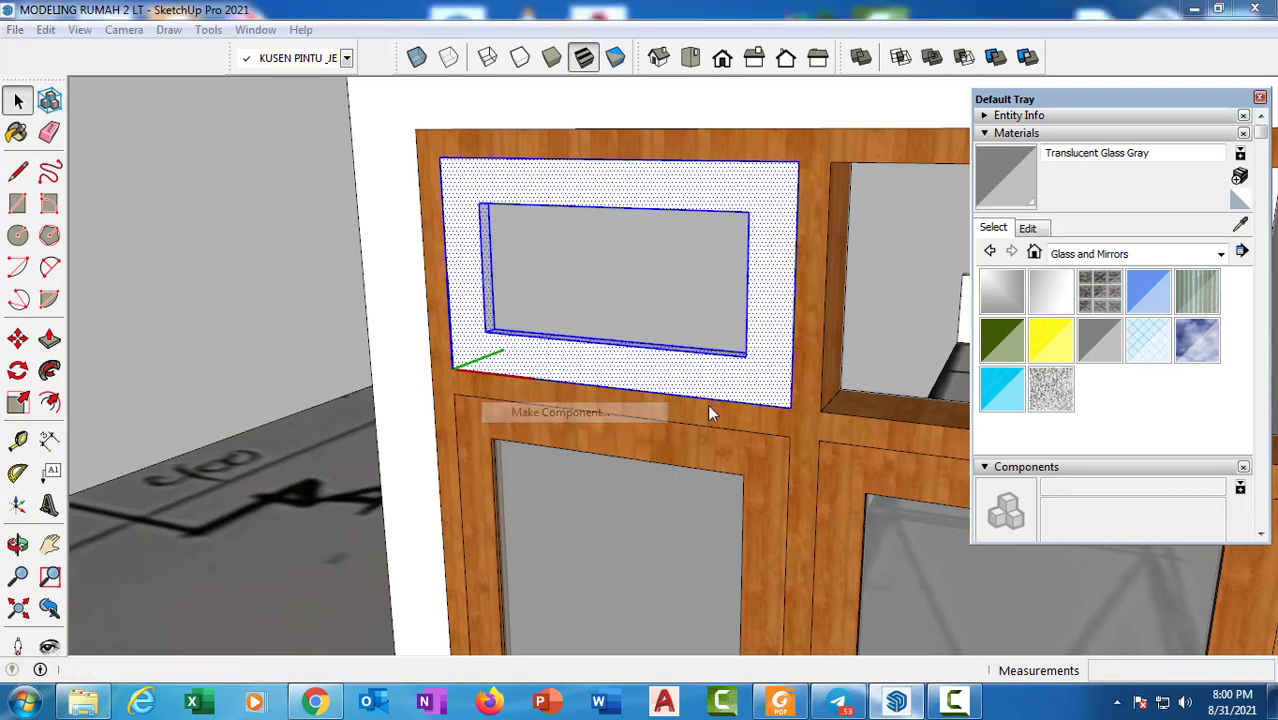
left_click(968, 483)
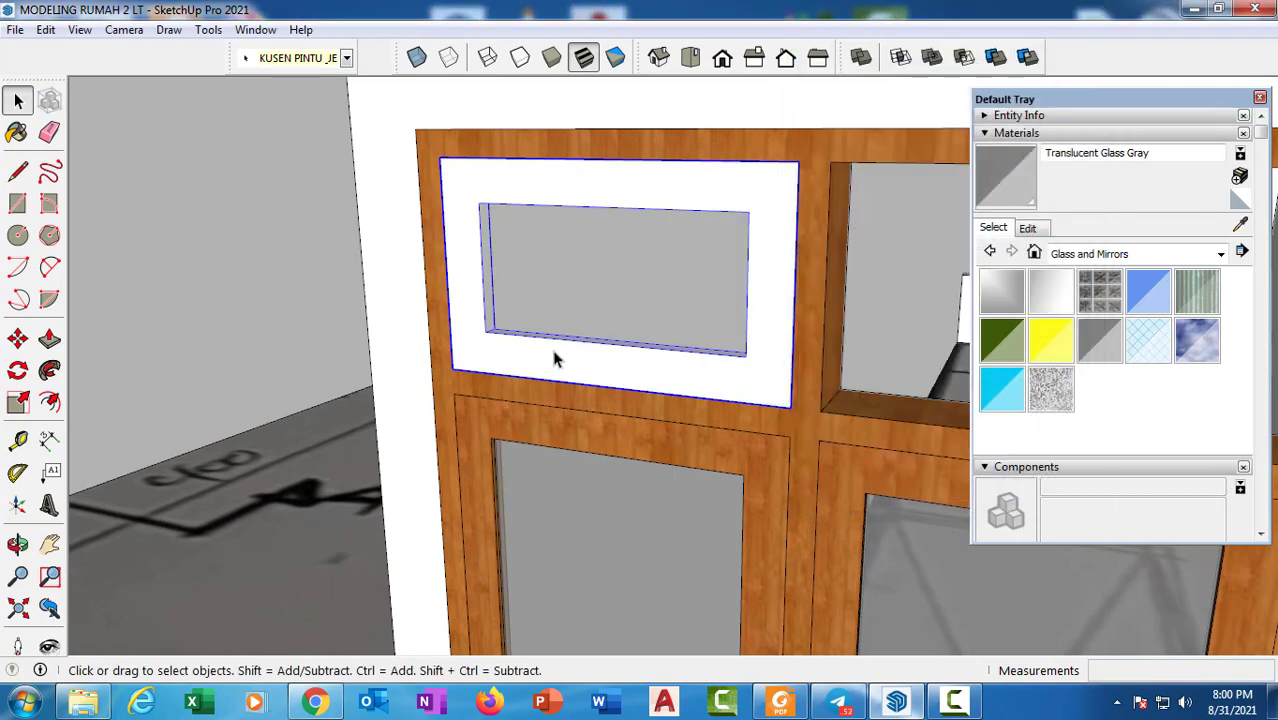
Draw a rectangle across the upper sash opening and extrude it into a thin glass pane
key("r")
left_click(479, 202)
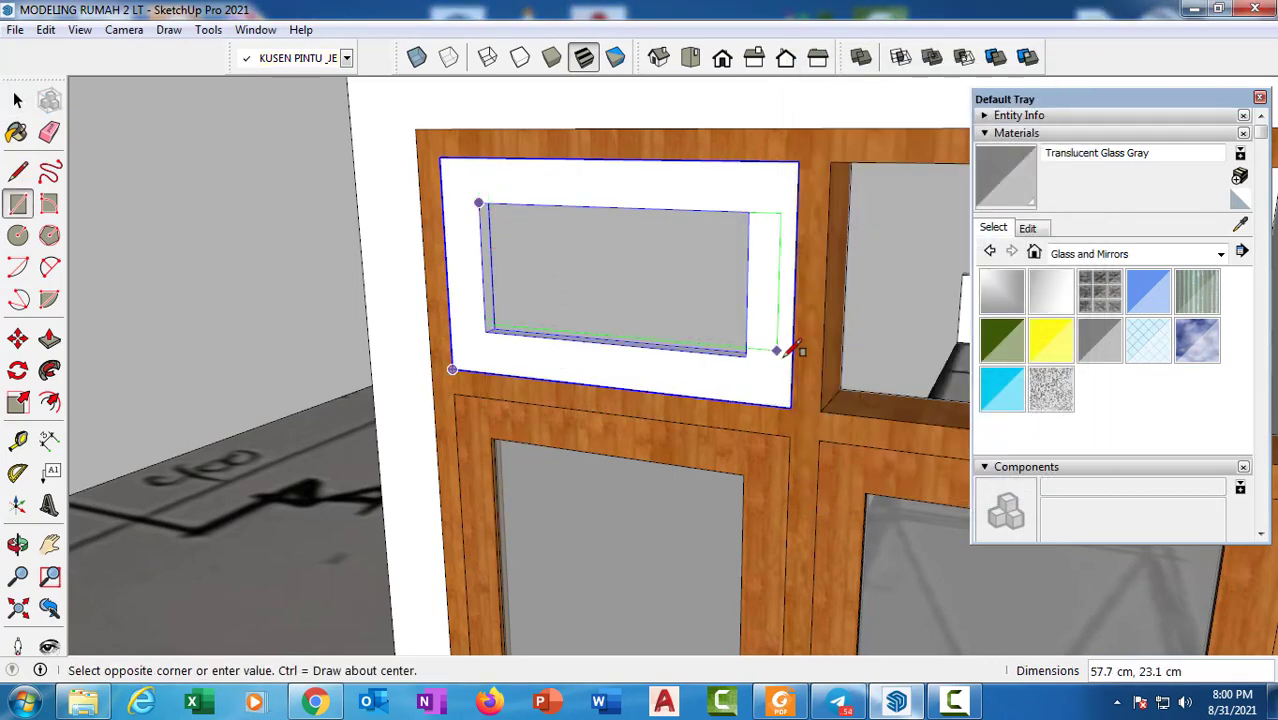
left_click(748, 355)
key("space")
key("p")
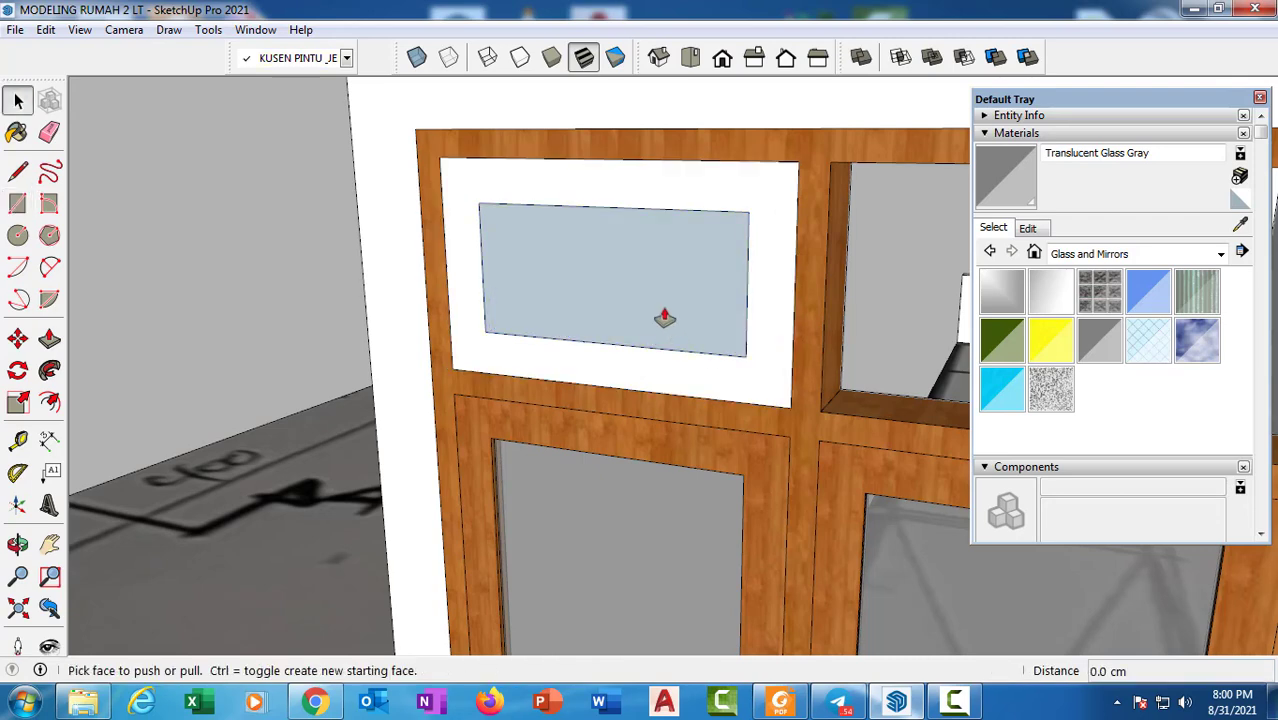
left_click(659, 311)
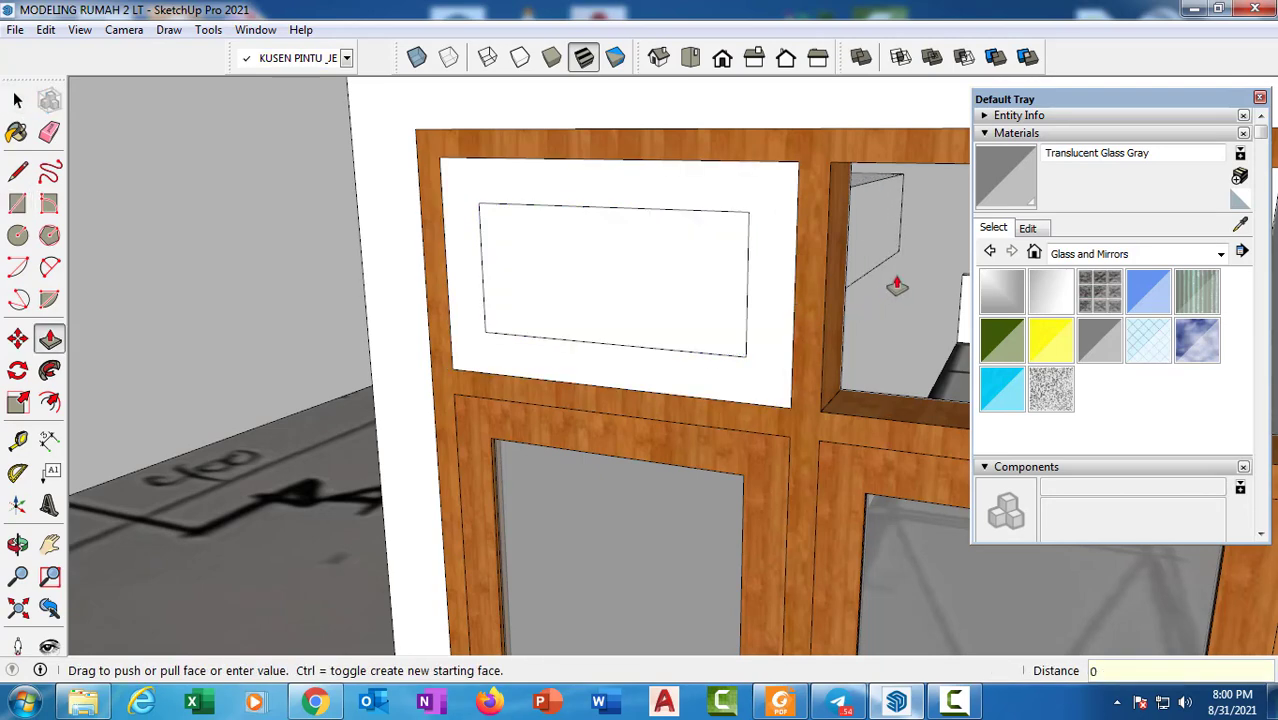
key("space")
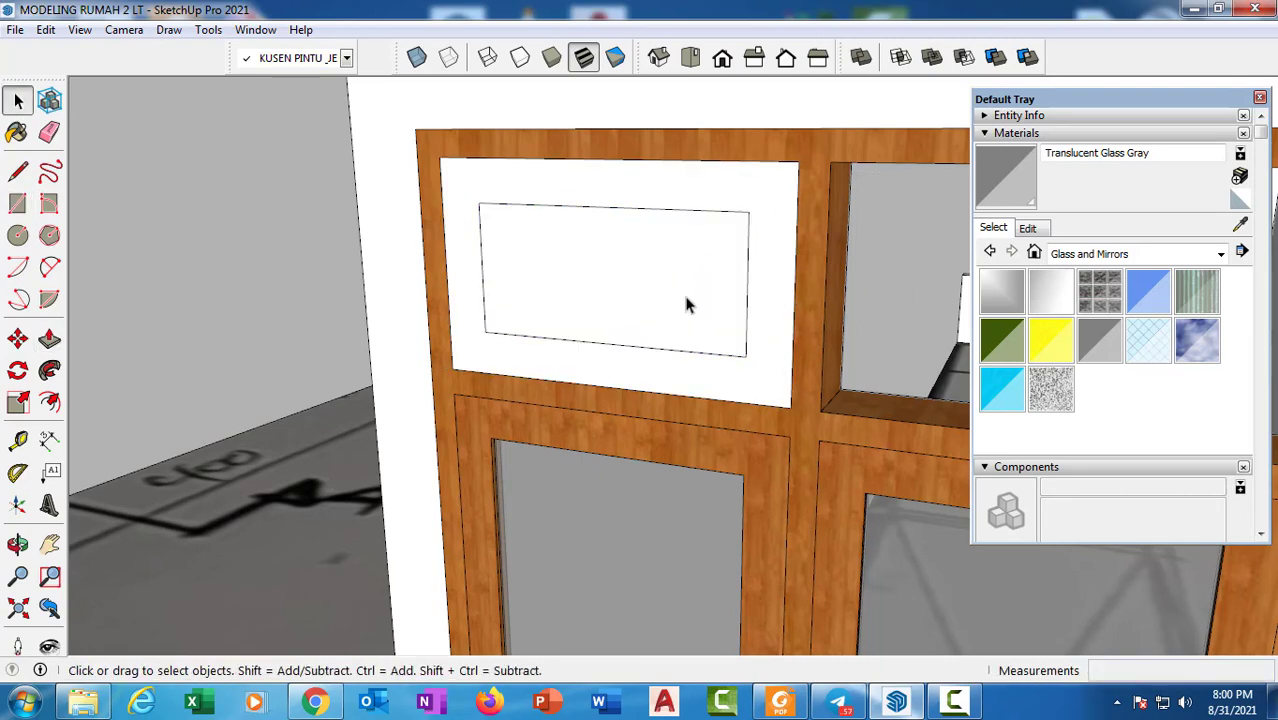
Select the whole upper glass pane and make it a component with the default name
left_click(686, 305)
right_click(686, 305)
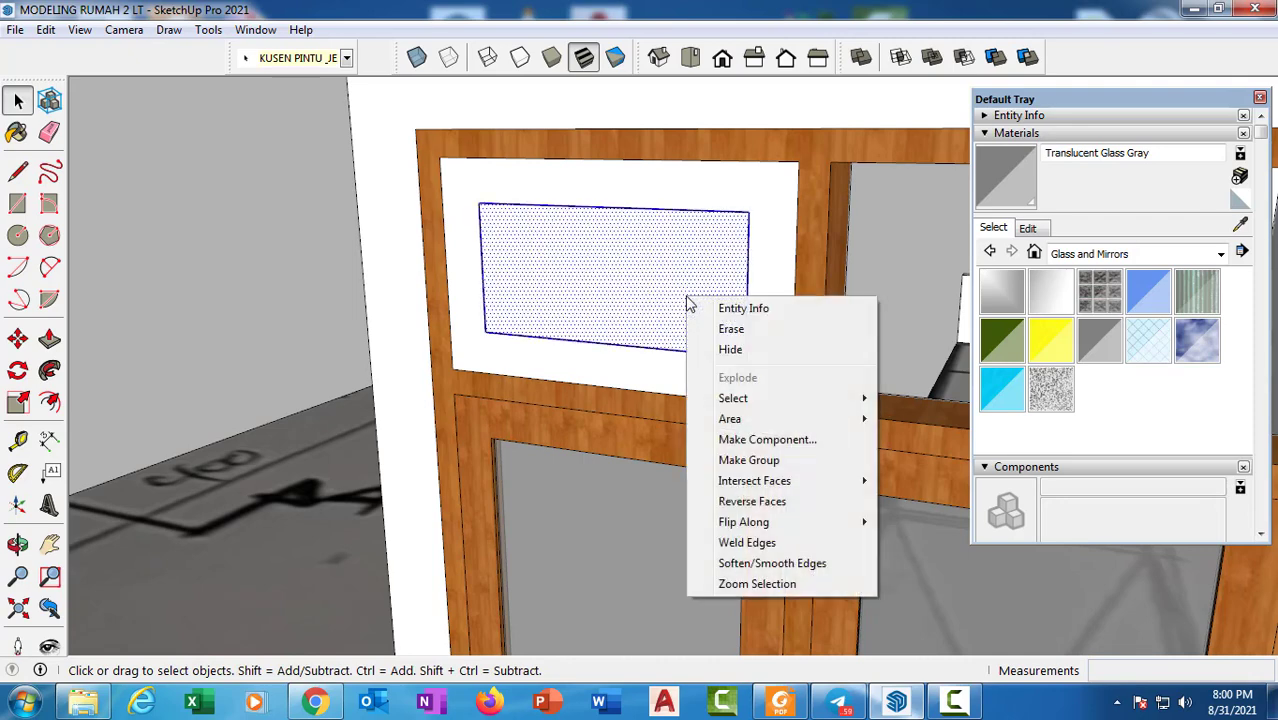
left_click(750, 440)
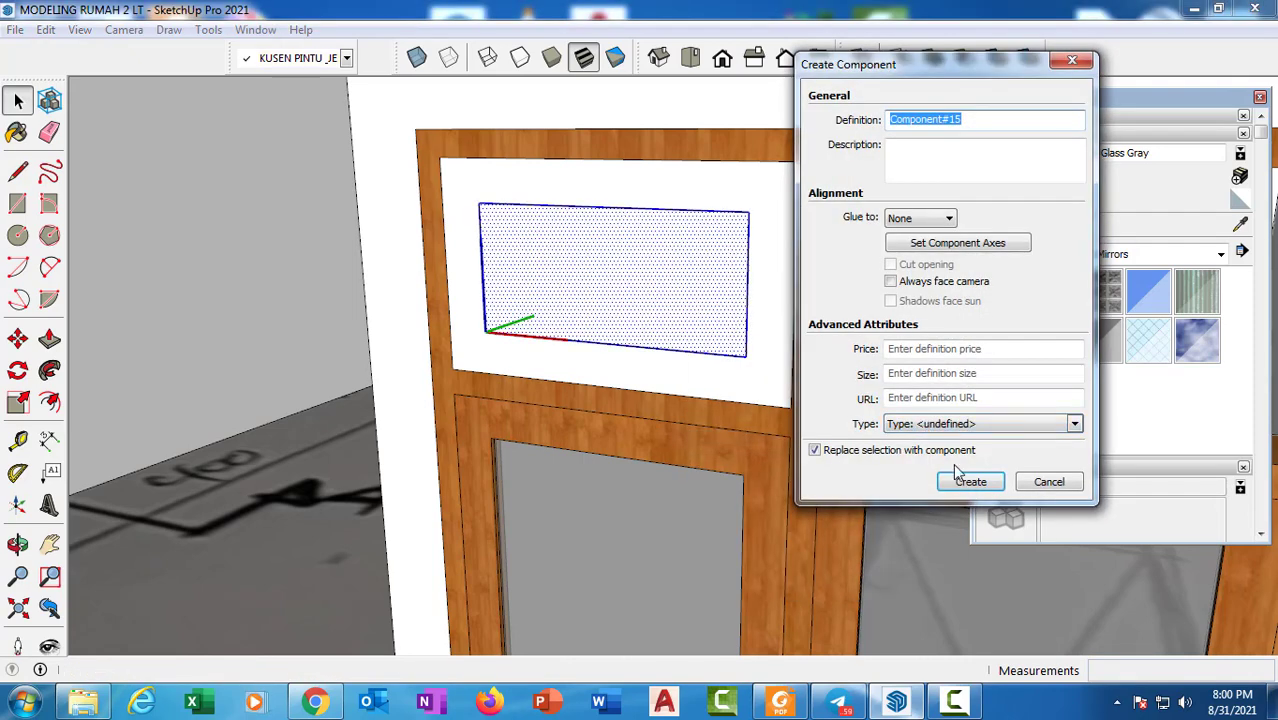
left_click(966, 488)
Move the upper glass pane back from the sash's front face into its thickness
scroll(525, 334, "up", 3)
middle_click_drag(478, 355, 454, 336)
key("m")
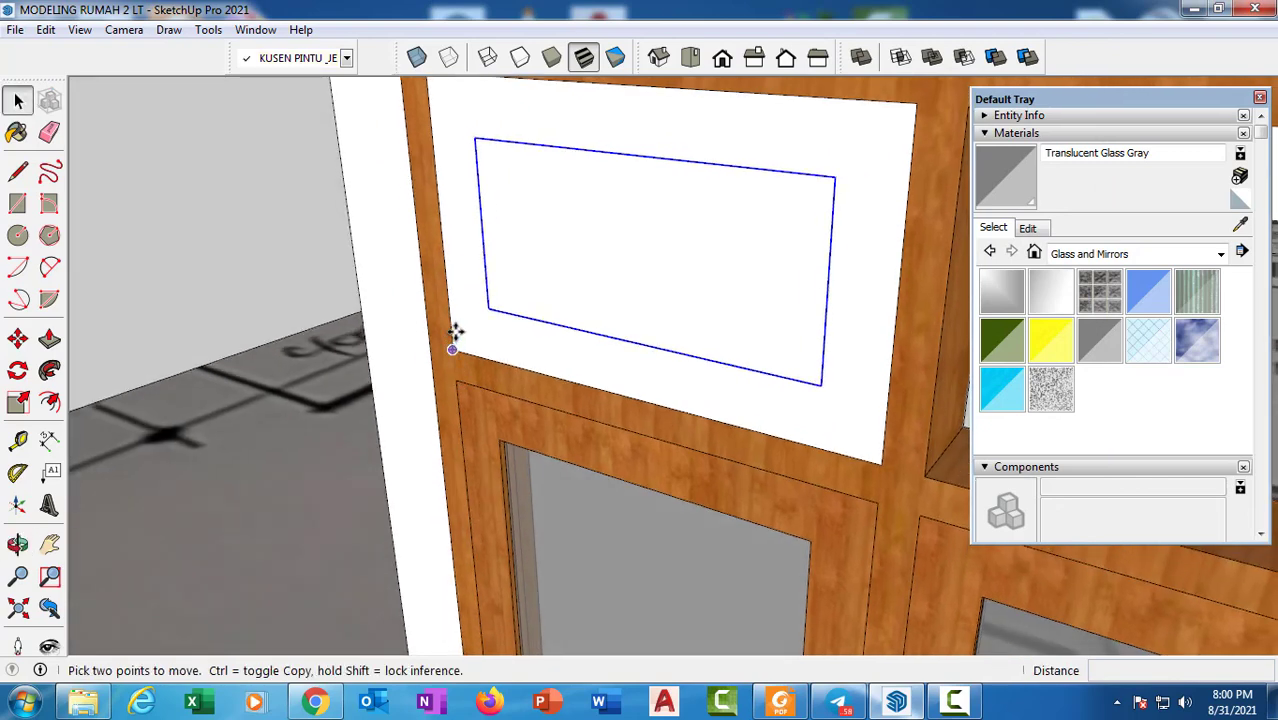
scroll(478, 314, "up", 2)
scroll(488, 310, "up", 2)
left_click(488, 309)
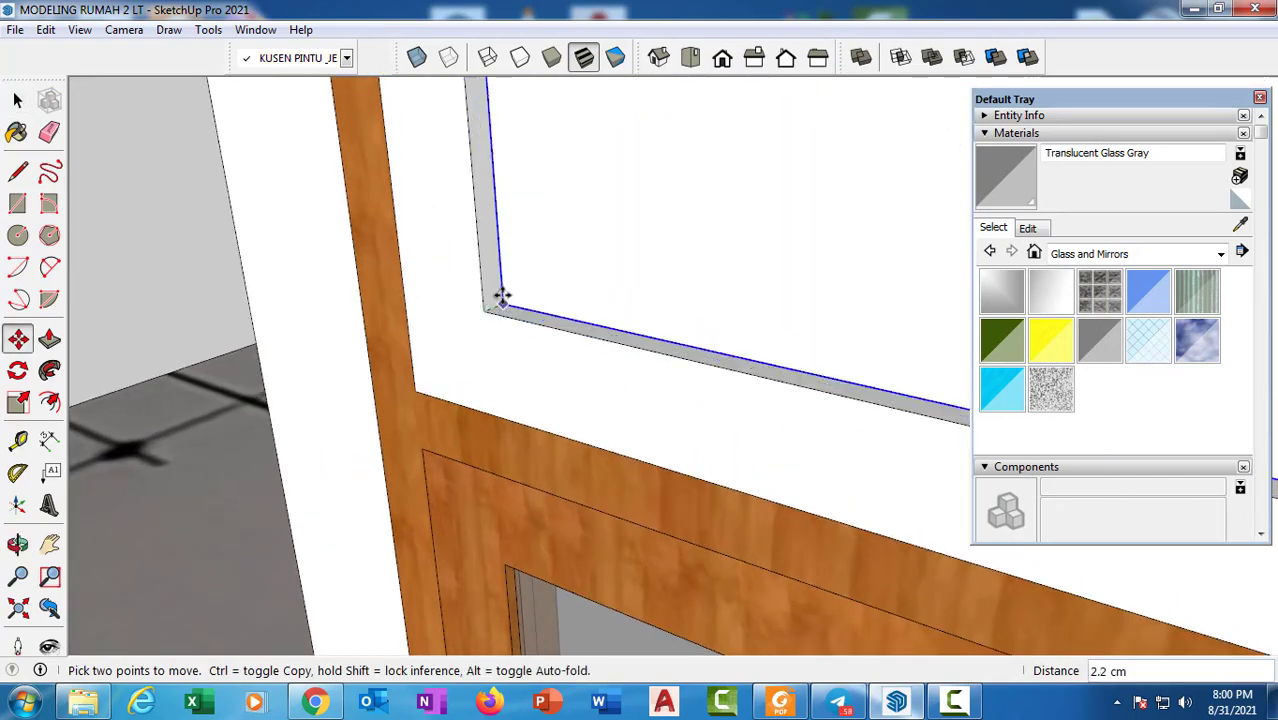
key("Return")
scroll(547, 305, "down", 3)
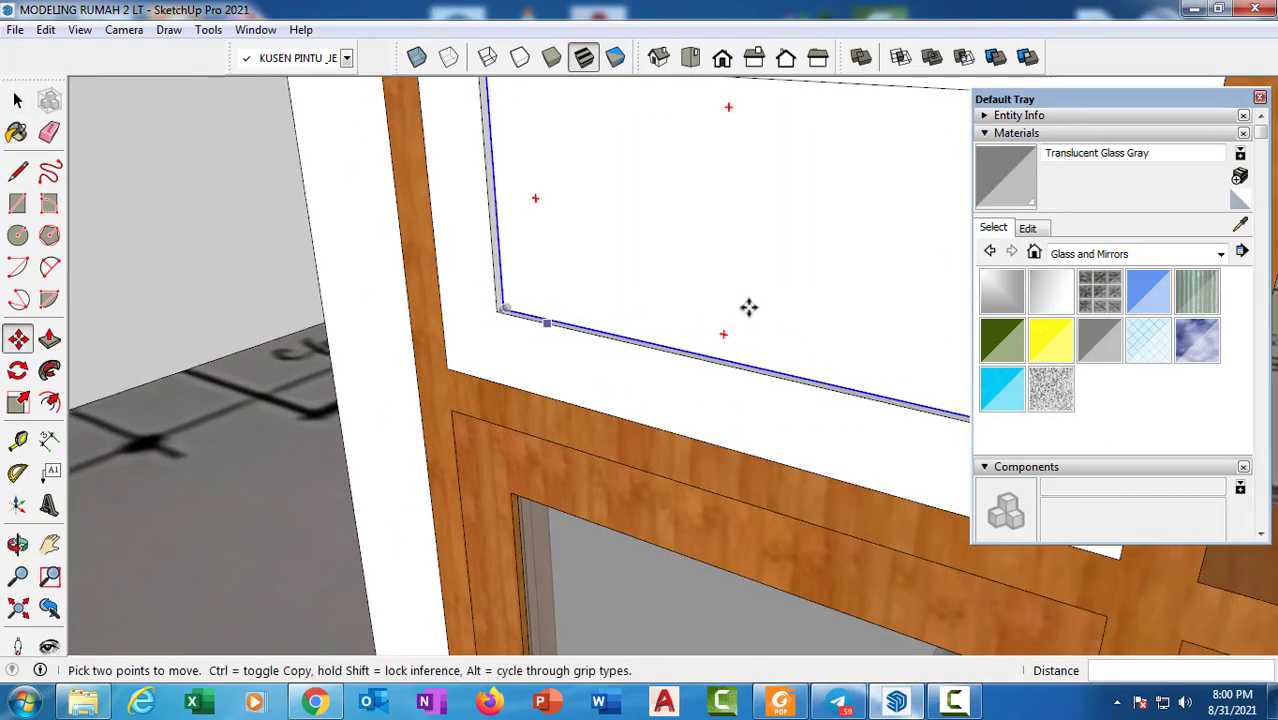
Paint the faces inside the upper glass pane component with Translucent Glass Gray and leave the component
key("space")
double_click(811, 286)
left_click(811, 291)
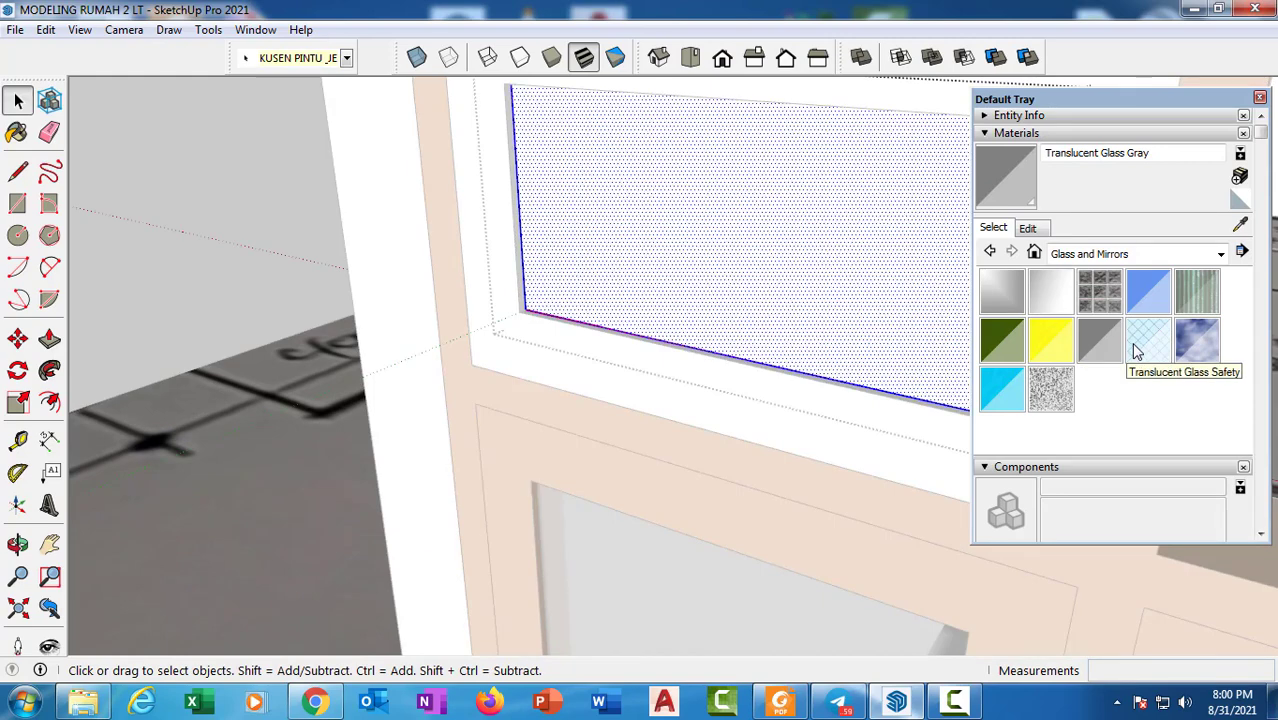
left_click(799, 322)
key("space")
scroll(391, 294, "down", 5)
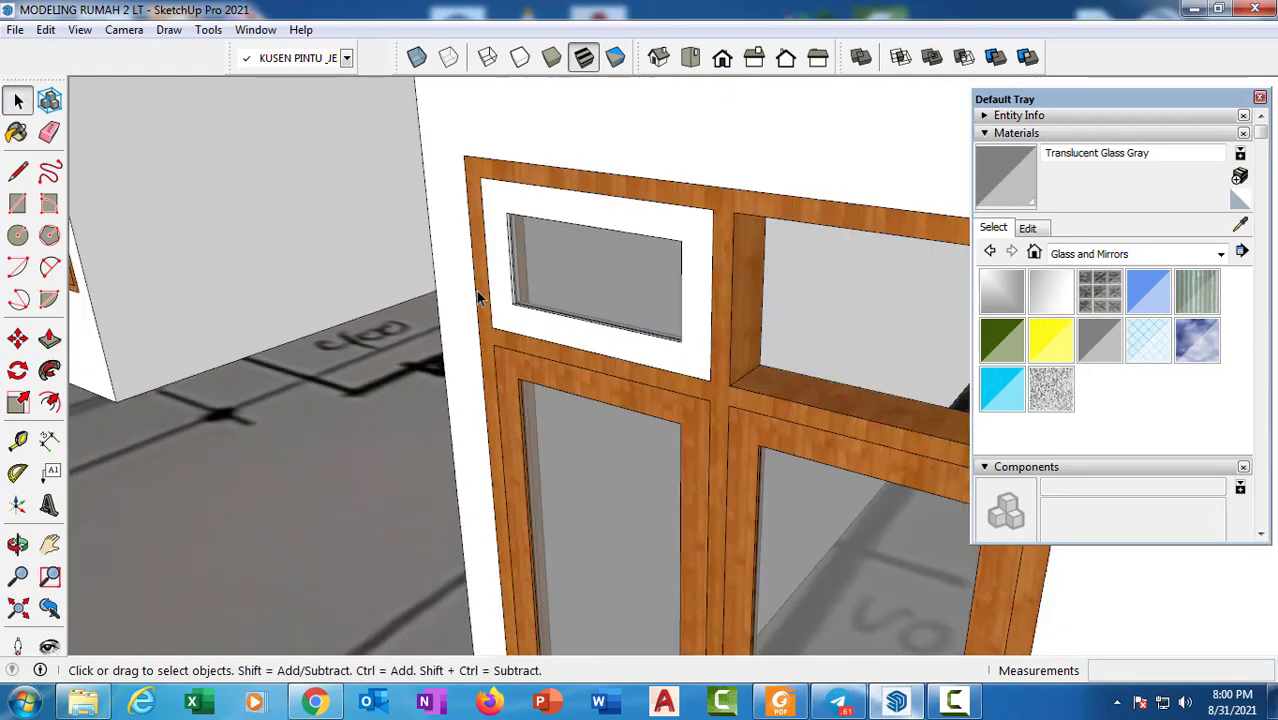
Sample Wood Bamboo from the window frame, paint the faces inside the upper sash component with it, and leave the component
middle_click_drag(476, 291, 697, 274)
scroll(581, 271, "up", 3)
left_click(593, 255)
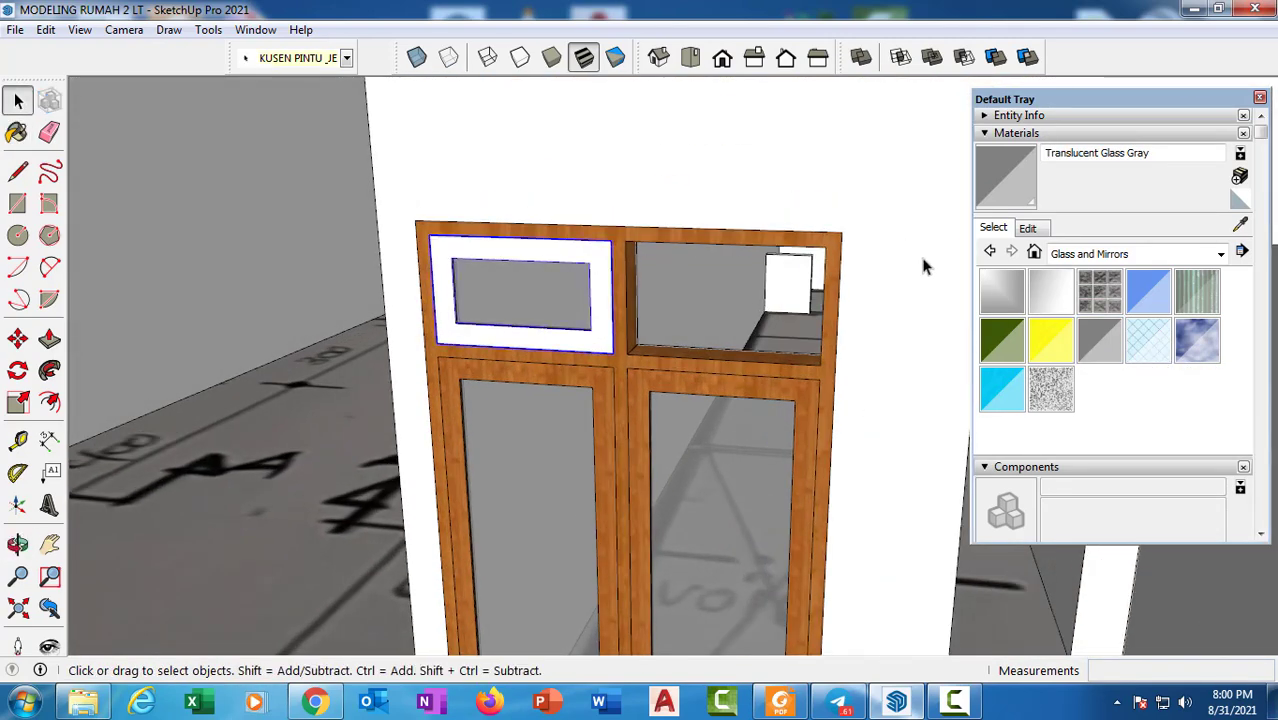
left_click(1240, 226)
left_click(833, 236)
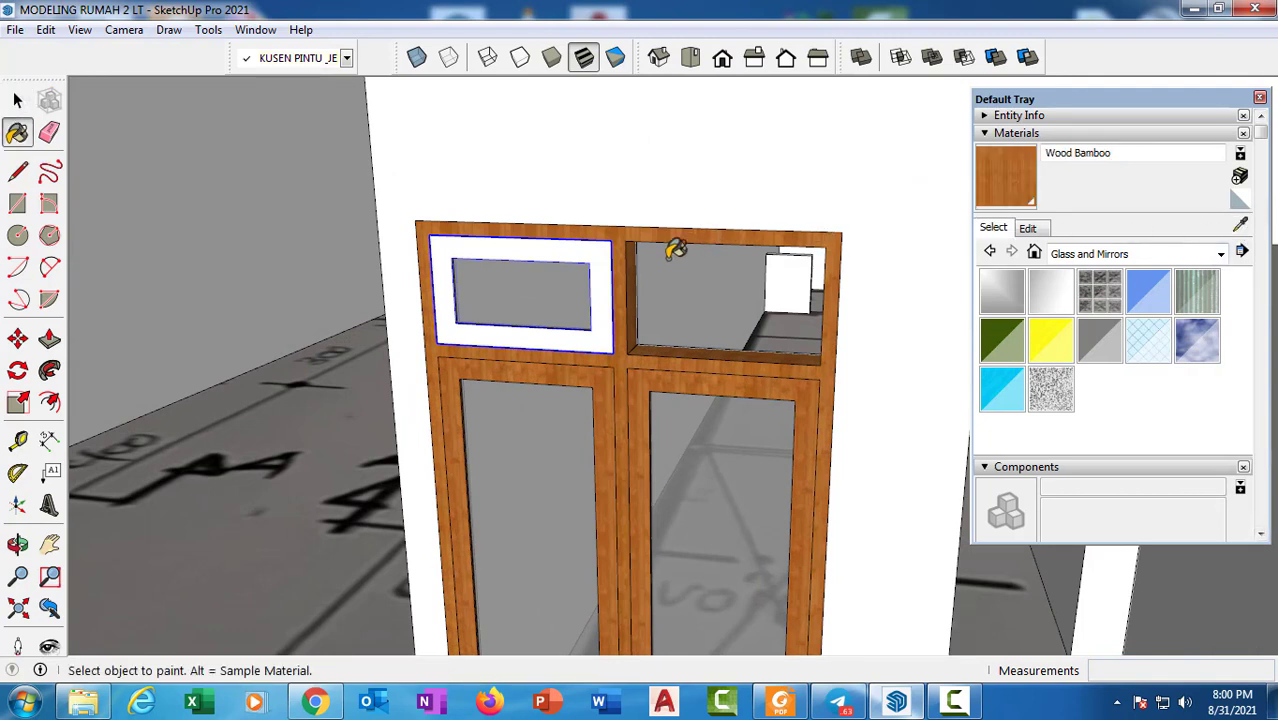
key("space")
double_click(599, 263)
left_click(598, 266)
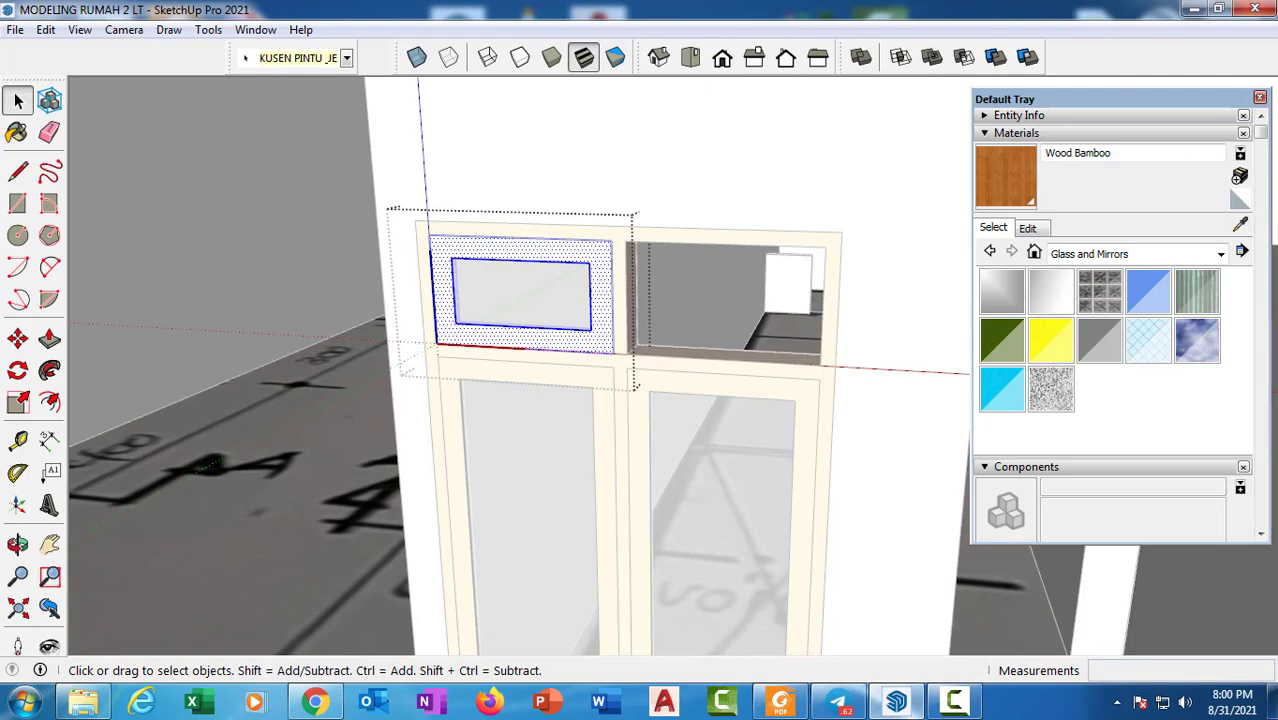
left_click(1008, 180)
left_click(603, 266)
key("space")
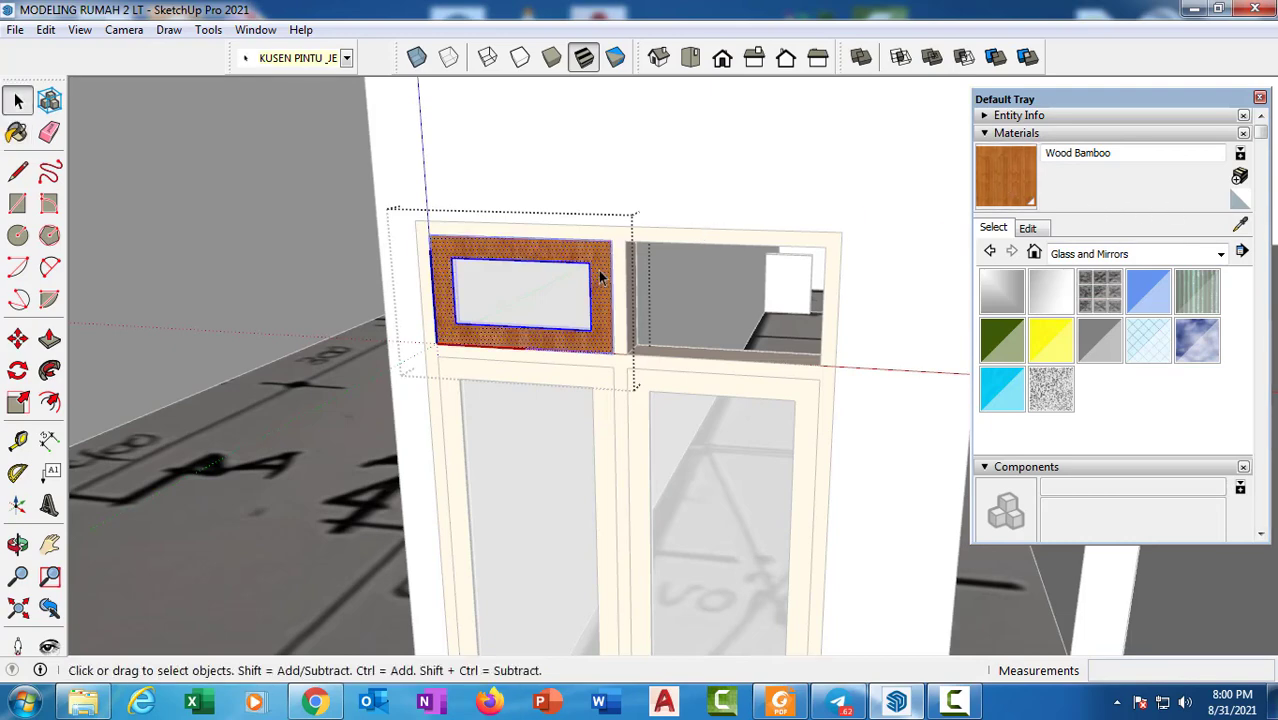
left_click(548, 390)
Copy the upper sash together with its glass pane across into the empty upper opening beside it
scroll(533, 370, "down", 1)
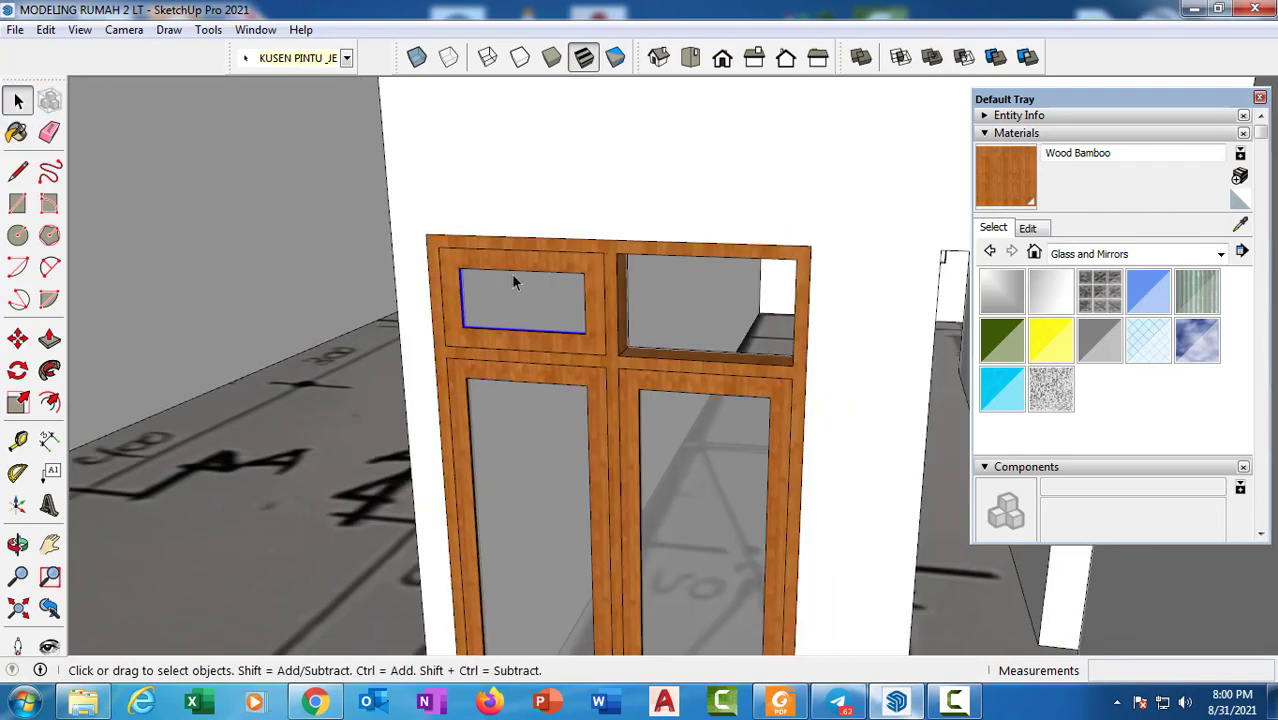
key("m")
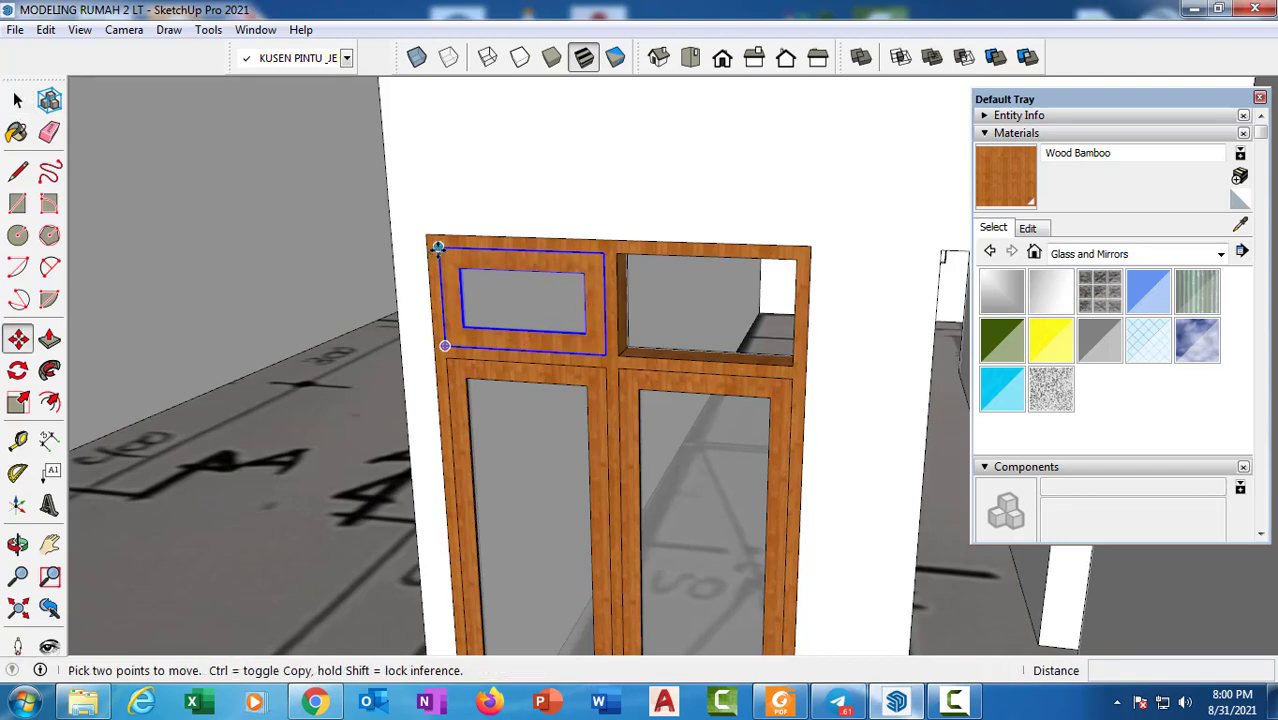
left_click(440, 250)
key("ctrl")
left_click(618, 251)
scroll(676, 168, "down", 5)
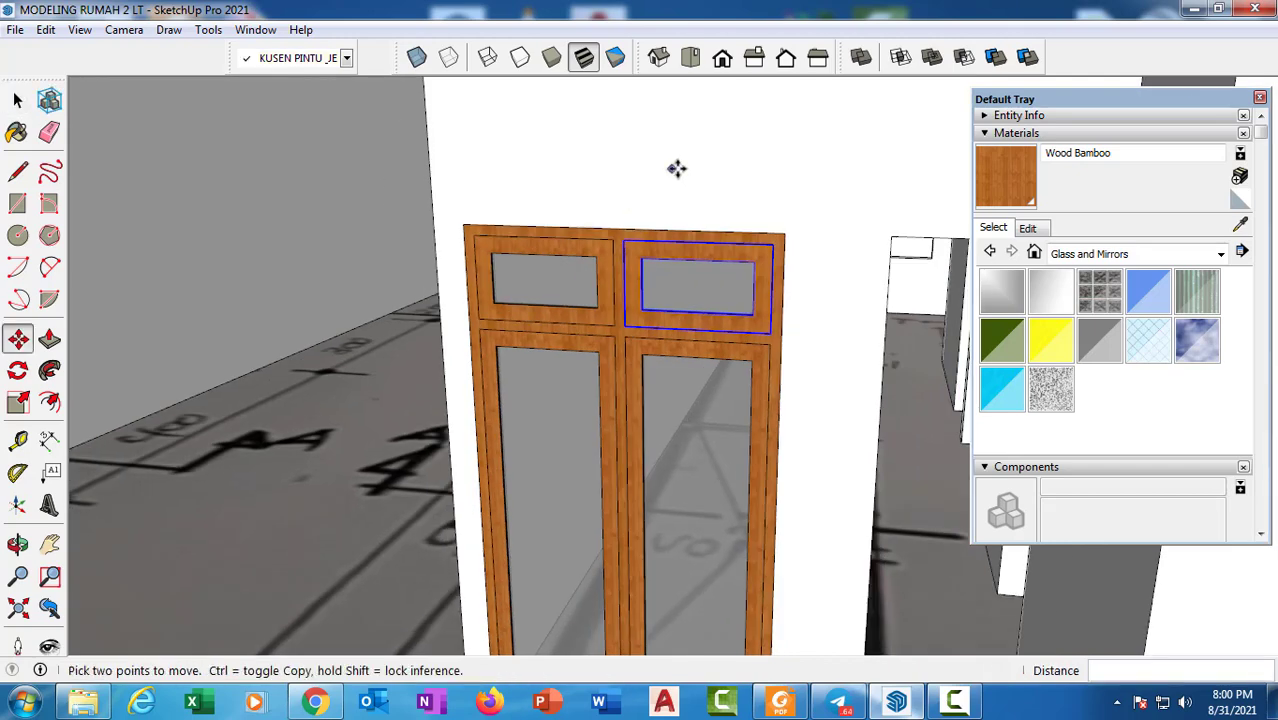
Examine the wooden windows on the front walls of both storeys from several angles and distances
key("space")
scroll(703, 255, "up", 2)
scroll(703, 255, "down", 4)
middle_click_drag(703, 255, 690, 350)
scroll(807, 277, "down", 2)
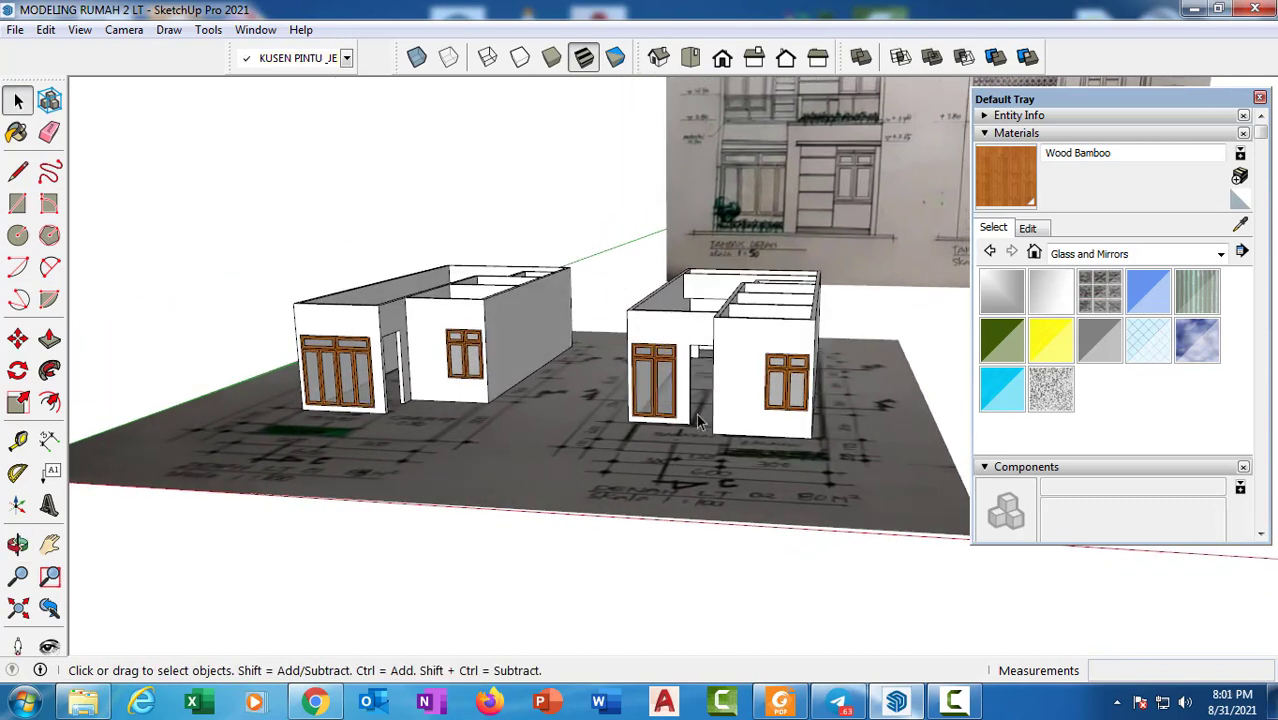
mouse_move(700, 422)
middle_mouse_down()
mouse_move(685, 360)
mouse_move(673, 365)
mouse_move(847, 357)
mouse_move(645, 419)
mouse_move(656, 408)
middle_mouse_up()
scroll(659, 405, "up", 2)
scroll(738, 384, "up", 3)
middle_click_drag(735, 408, 738, 512, "shift")
middle_click_drag(738, 436, 940, 445)
scroll(764, 420, "down", 3)
mouse_move(692, 462)
middle_mouse_down()
mouse_move(684, 615)
mouse_move(438, 443)
mouse_move(438, 424)
middle_mouse_up()
scroll(505, 450, "up", 2)
middle_click_drag(522, 454, 440, 495, "shift")
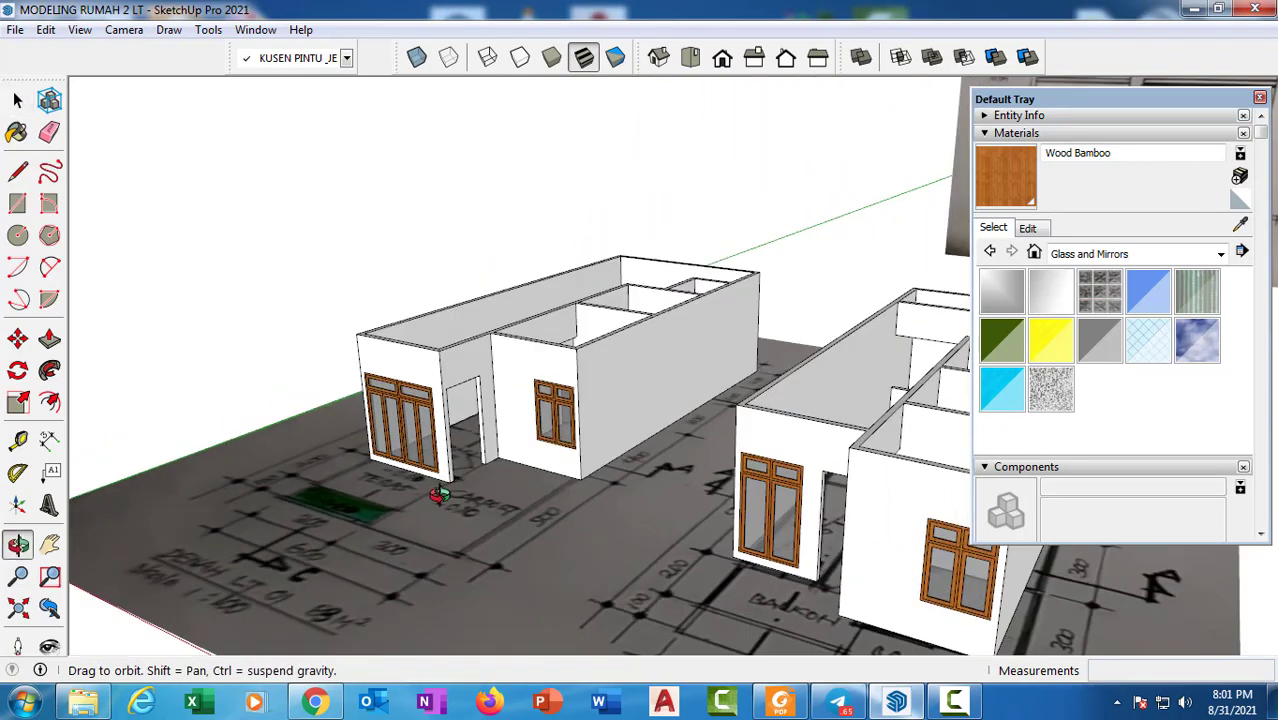
scroll(440, 495, "up", 4)
scroll(472, 495, "down", 5)
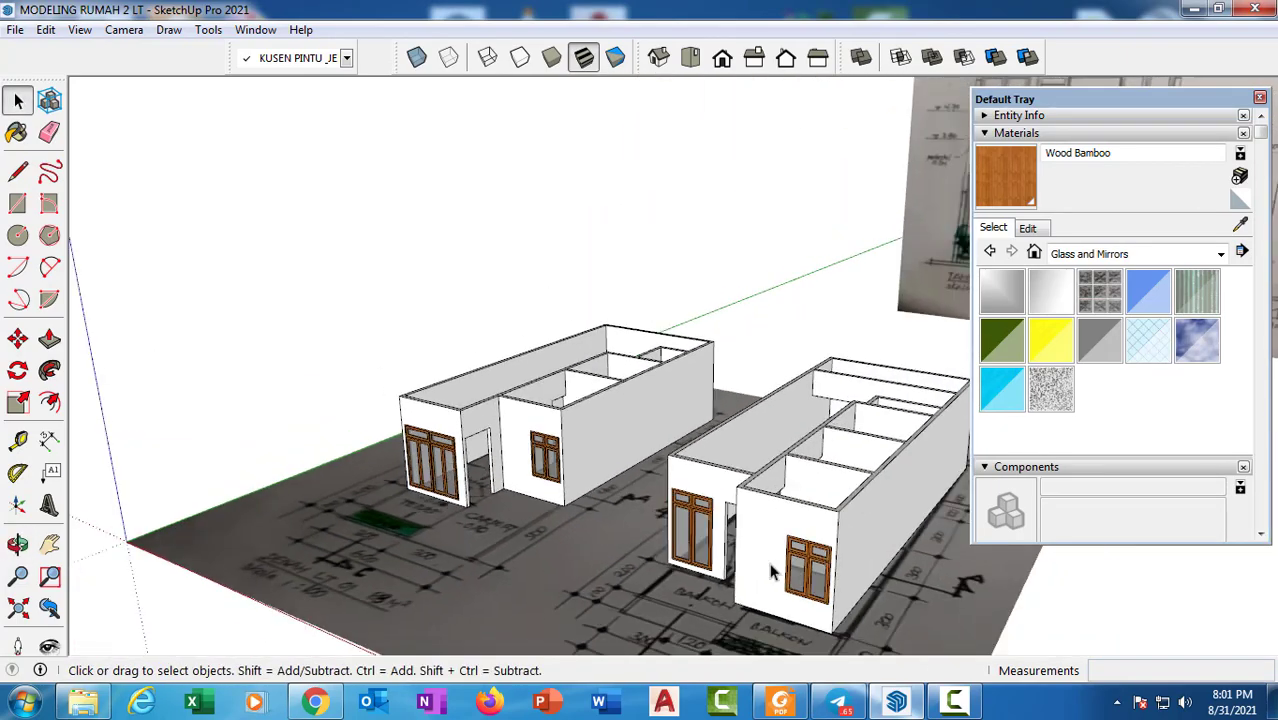
scroll(775, 565, "up", 2)
middle_click_drag(816, 519, 950, 520)
scroll(814, 467, "up", 2)
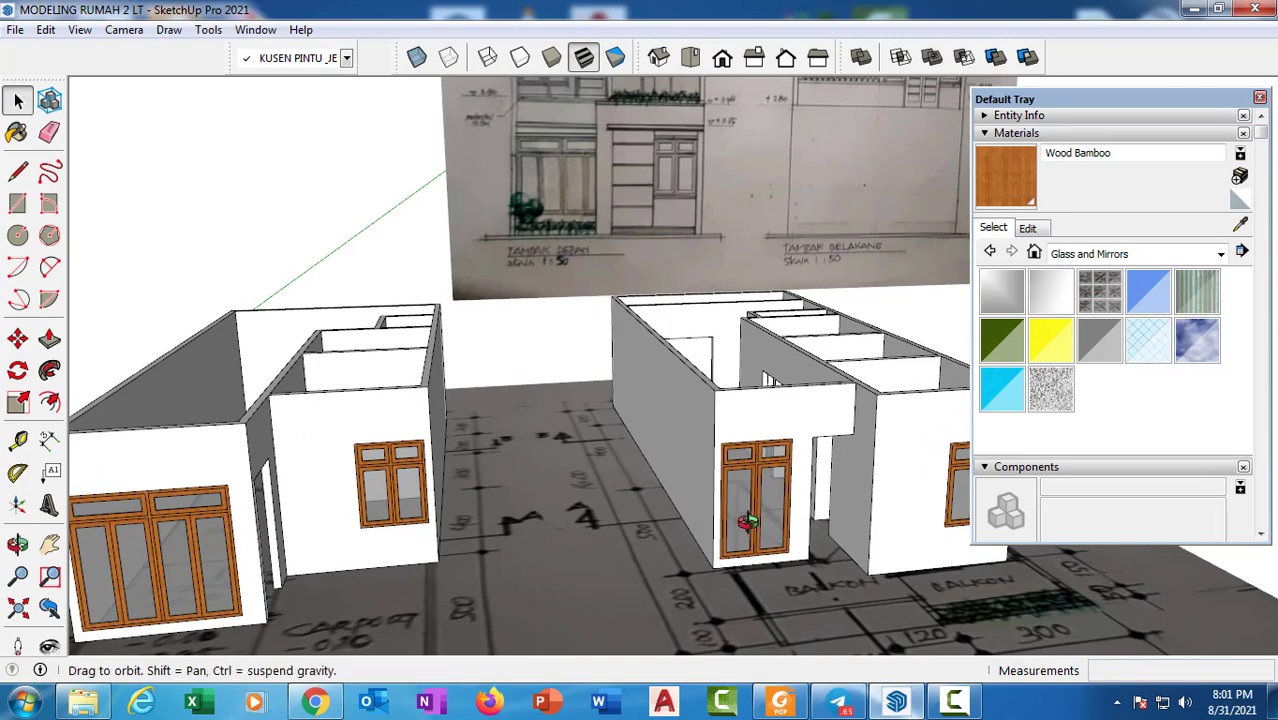
middle_click_drag(748, 521, 514, 377)
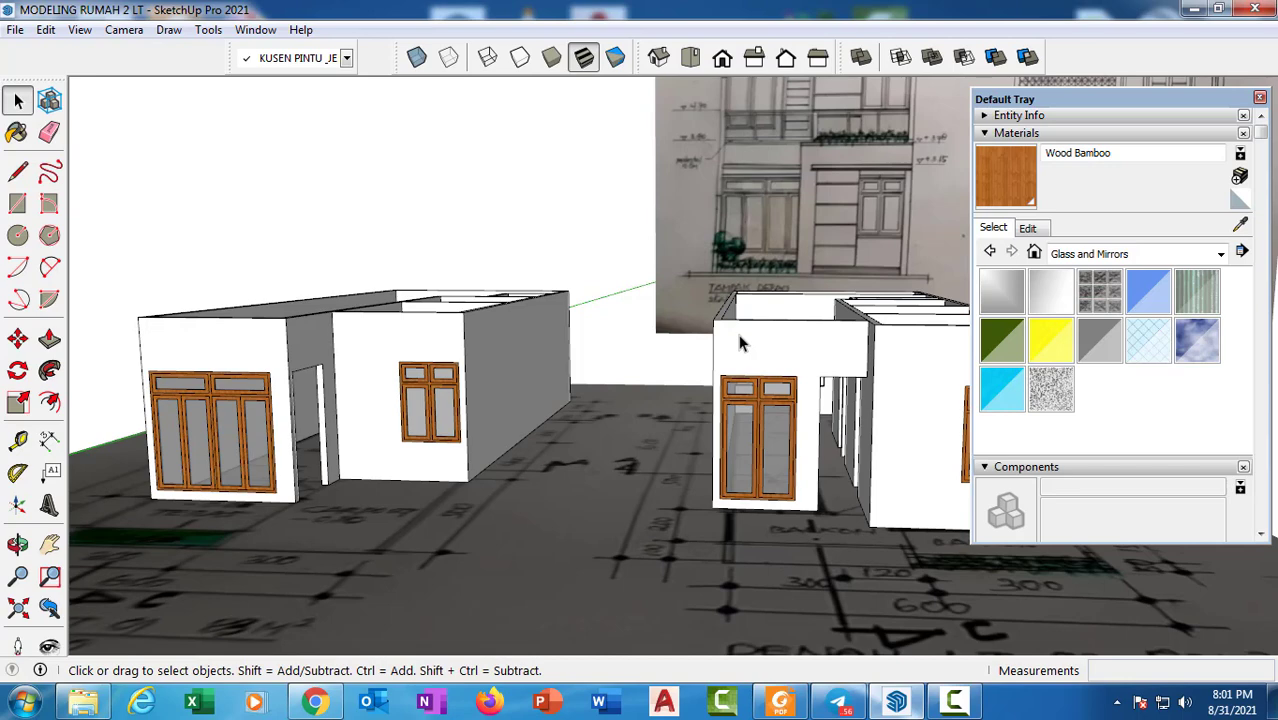
Close the Default Tray to clear the view of both storeys' front facades
left_click(1260, 98)
middle_click_drag(884, 363, 915, 354)
scroll(874, 408, "up", 2)
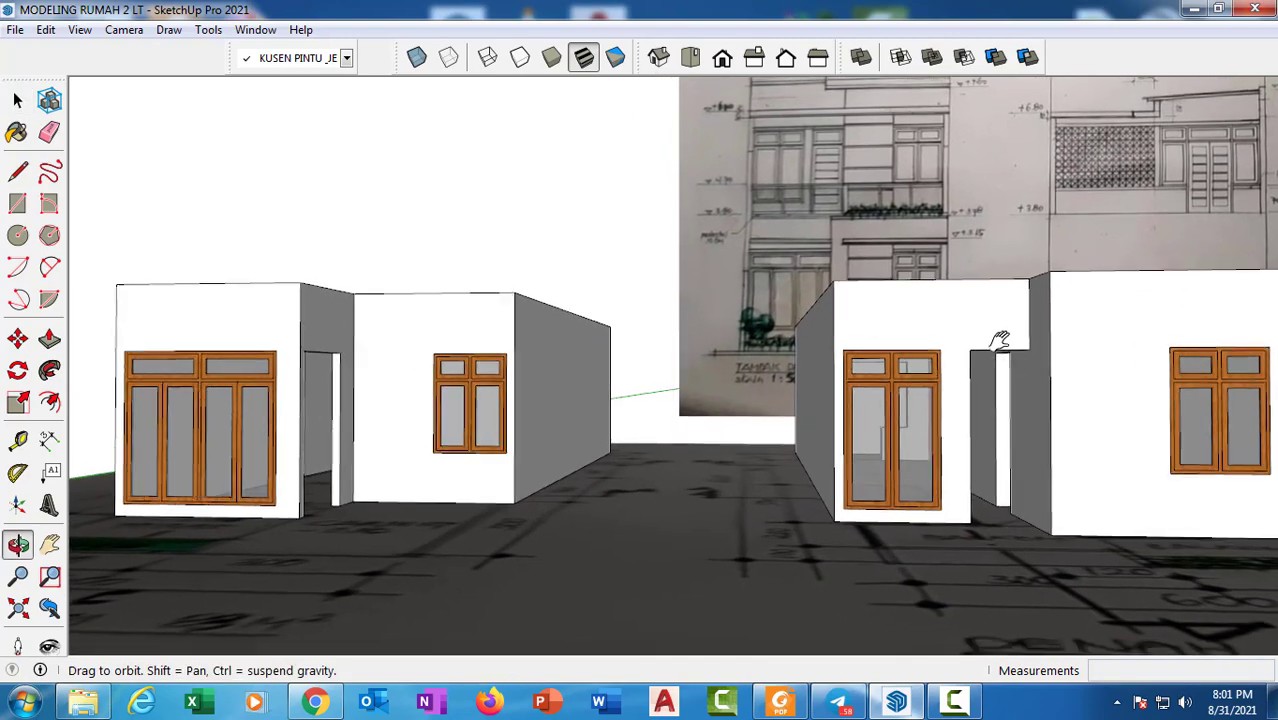